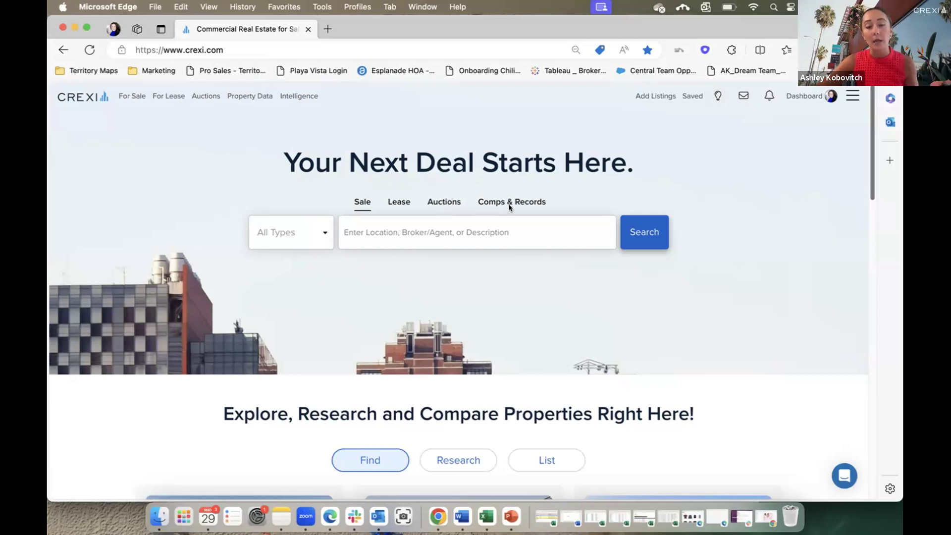
Enter 'new york city' as the sale search location and choose New York City, NY.
left_click(393, 232)
type("new york city")
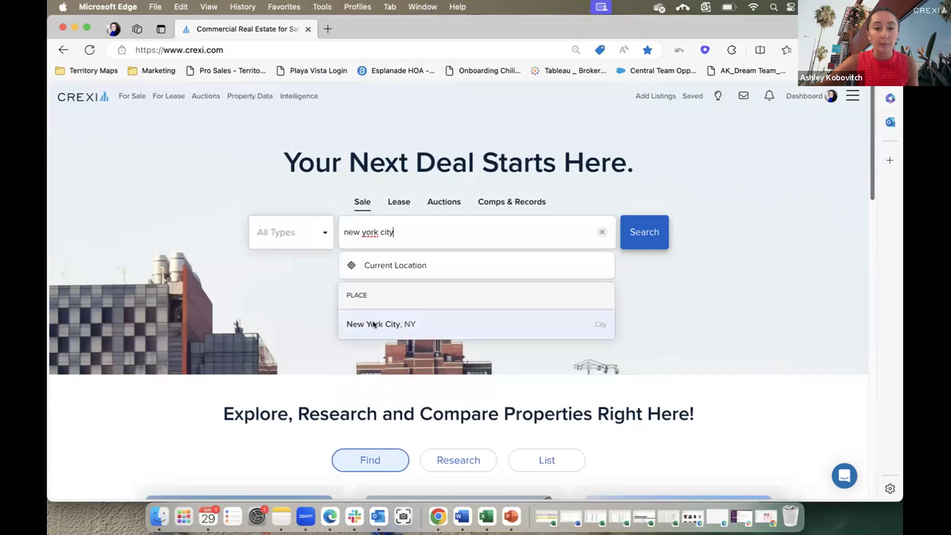
left_click(374, 325)
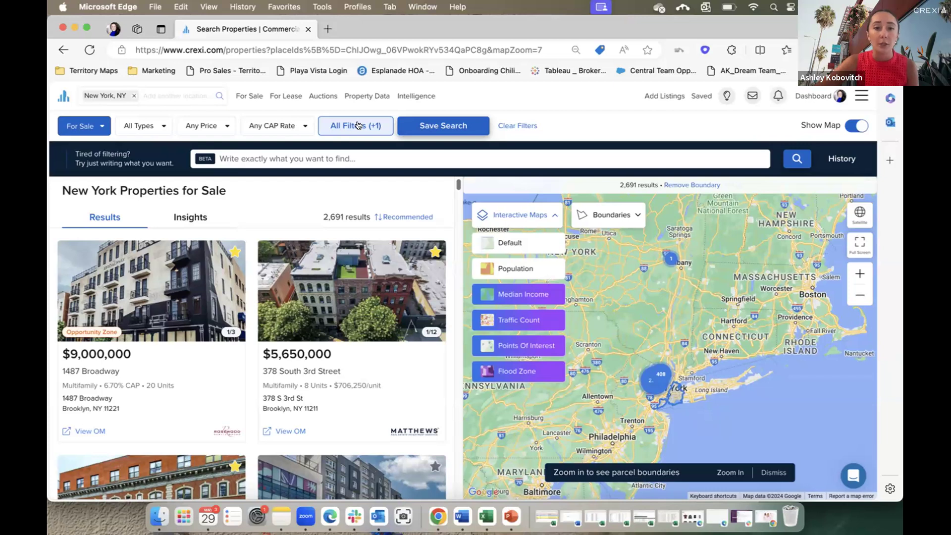
left_click(359, 125)
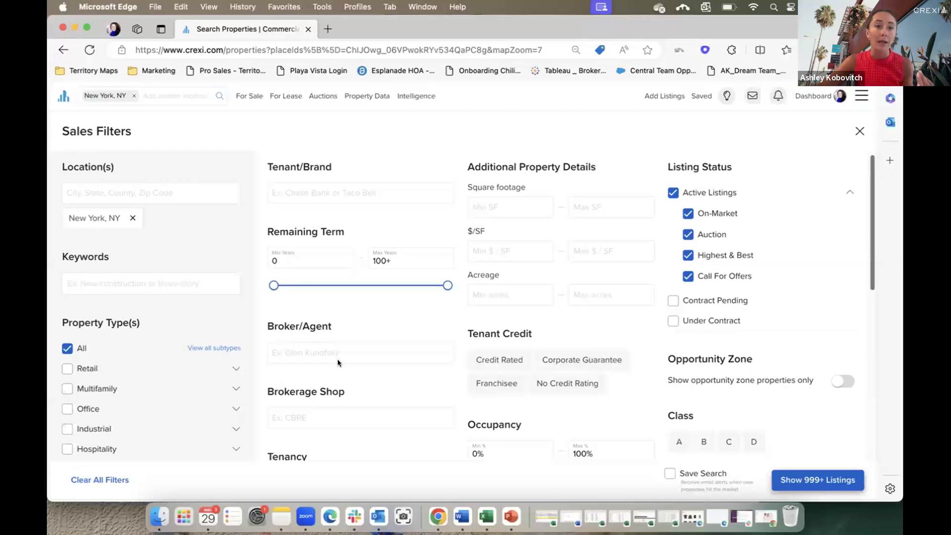
scroll(248, 328, "down", 3)
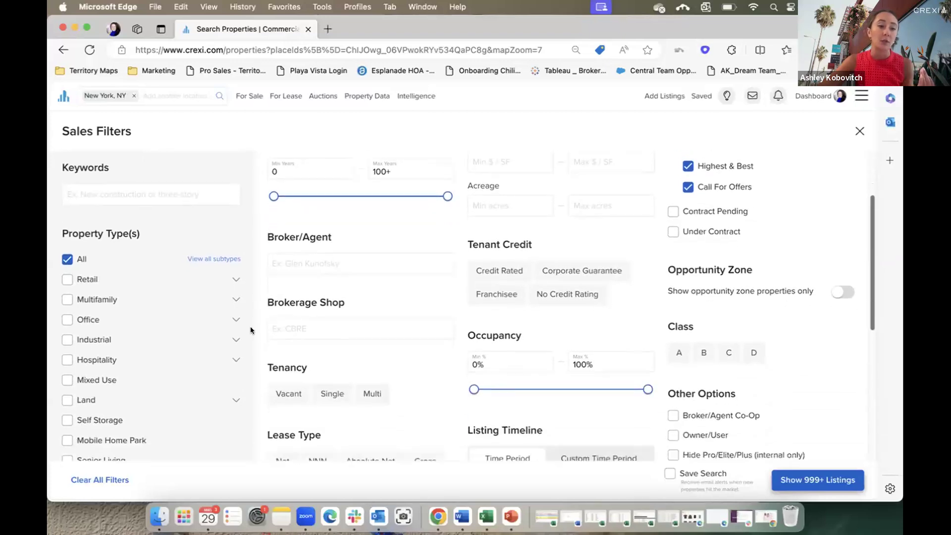
left_click(235, 299)
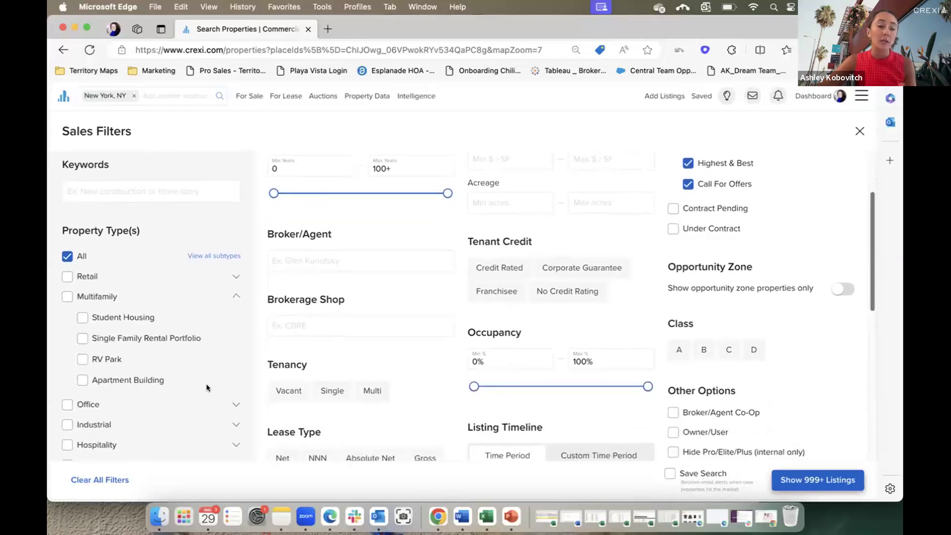
scroll(209, 384, "down", 5)
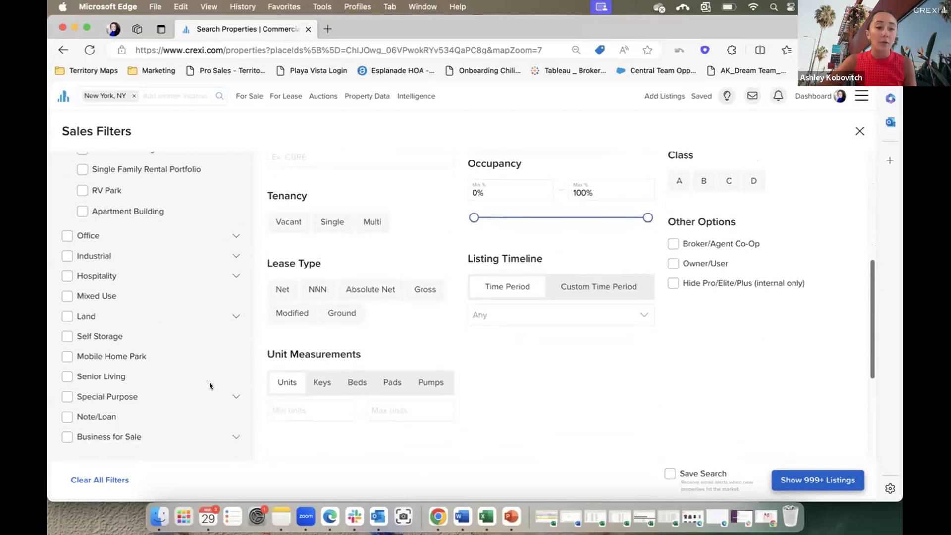
scroll(208, 381, "down", 3)
left_click(235, 342)
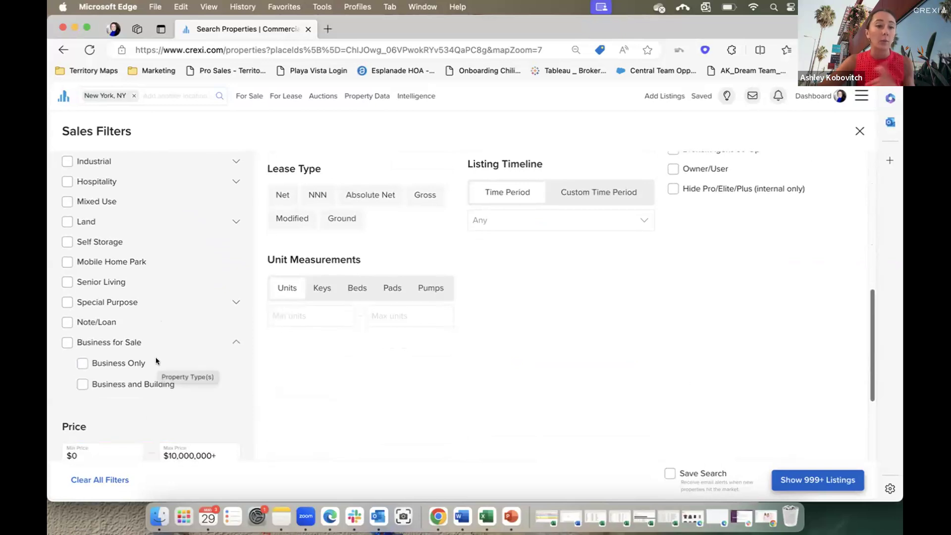
scroll(156, 361, "up", 1)
left_click(236, 254)
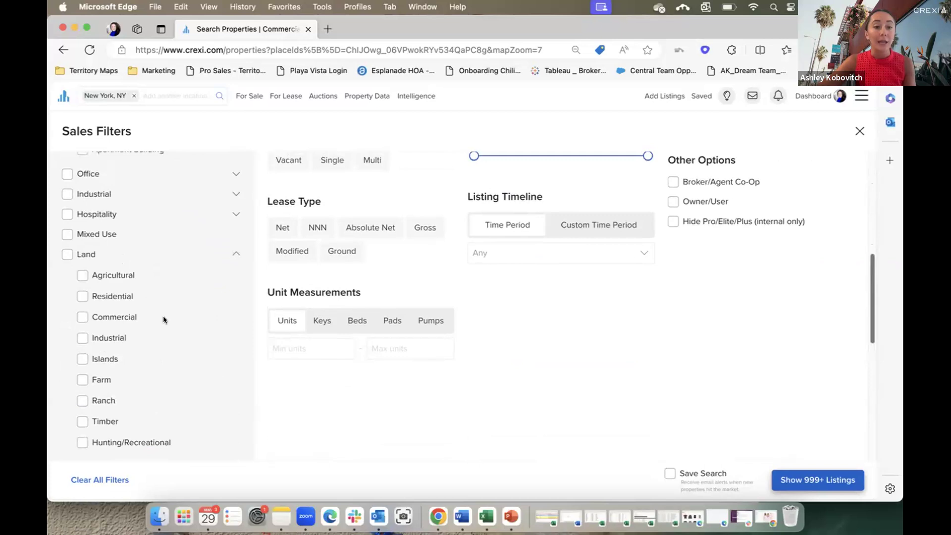
scroll(158, 369, "down", 1)
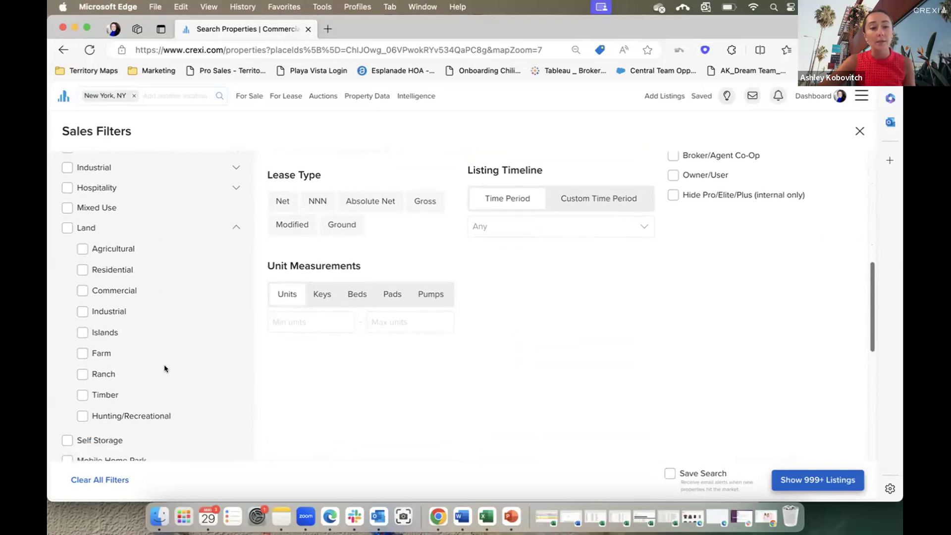
scroll(569, 421, "down", 1)
scroll(580, 430, "down", 1)
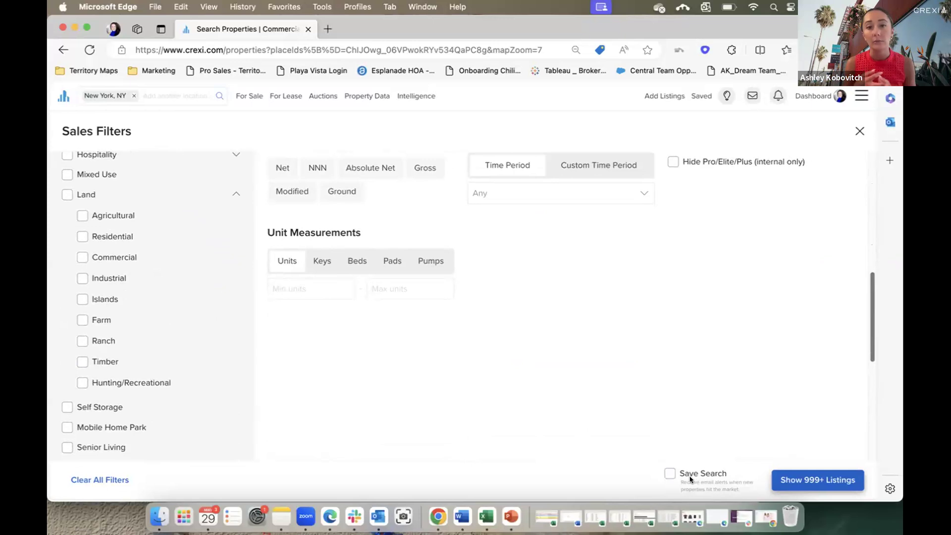
scroll(723, 337, "up", 10)
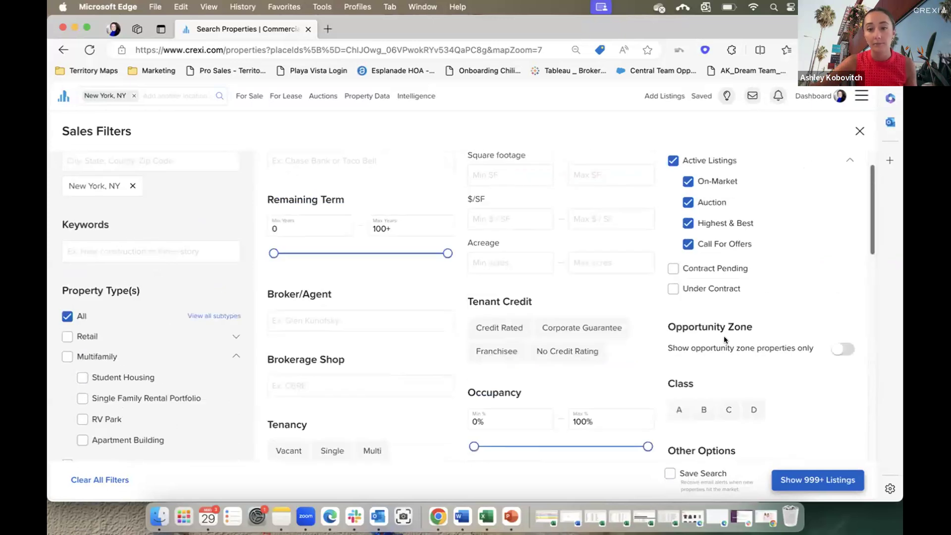
left_click(860, 131)
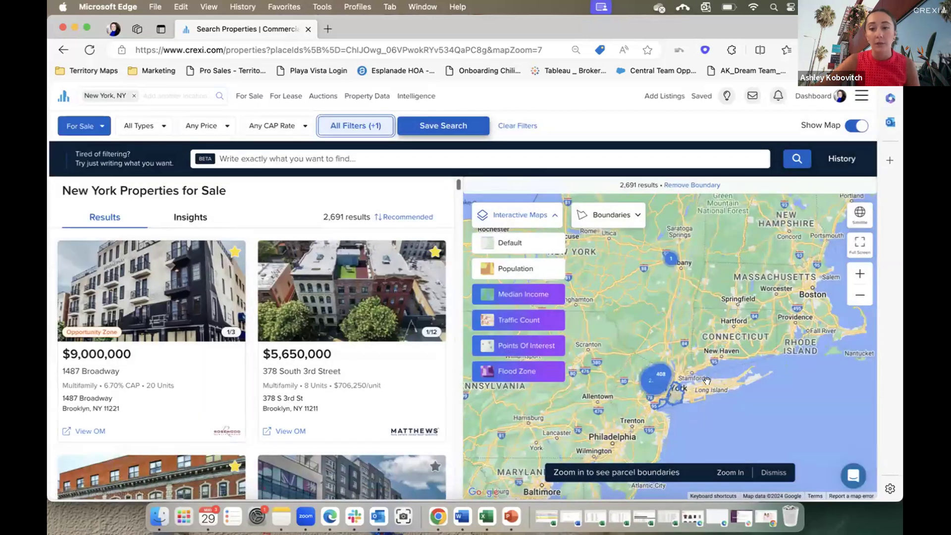
scroll(680, 386, "up", 2)
scroll(680, 386, "up", 5)
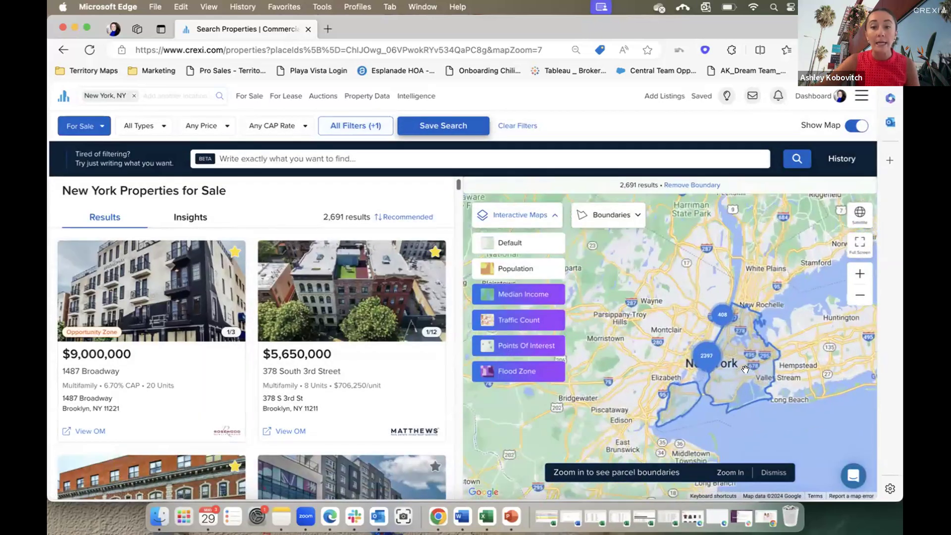
scroll(742, 369, "up", 3)
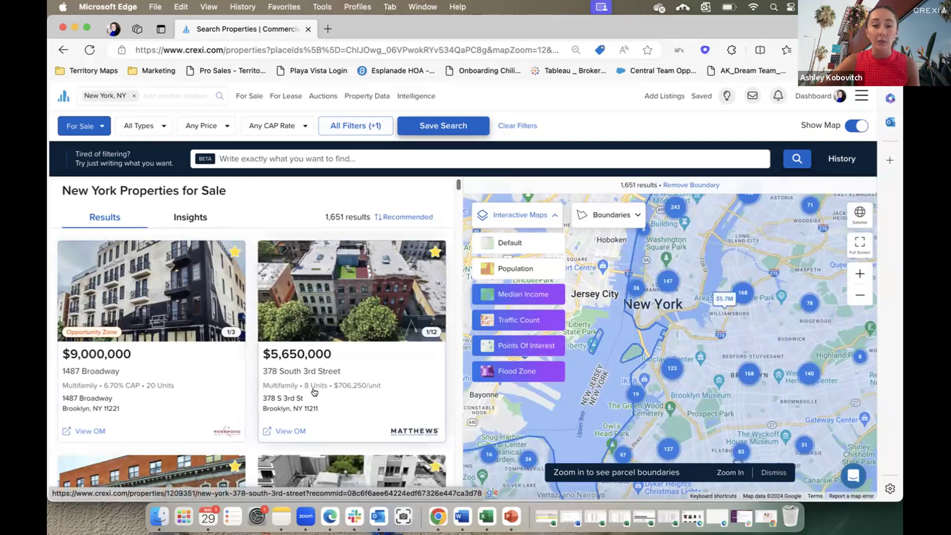
left_click(355, 407)
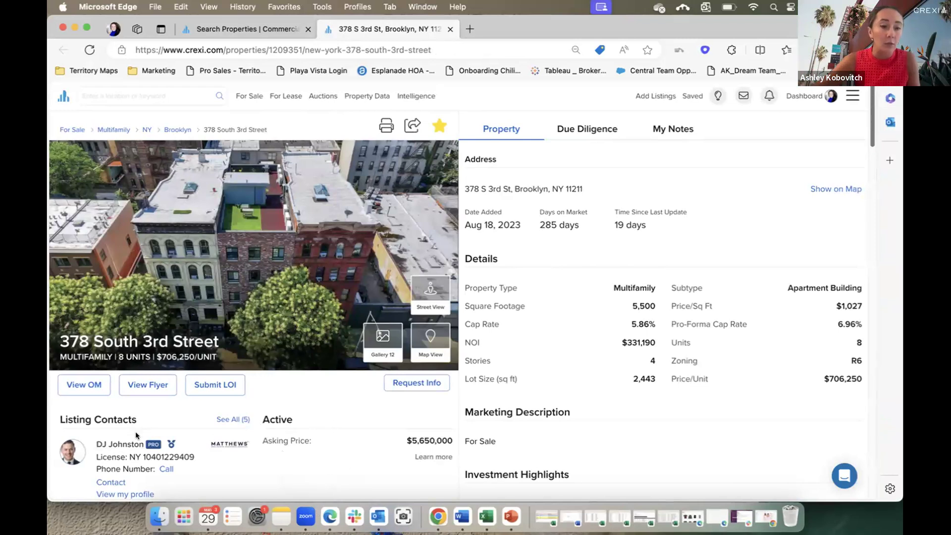
Page forward through five photos in the listing's photo carousel.
mouse_move(174, 446)
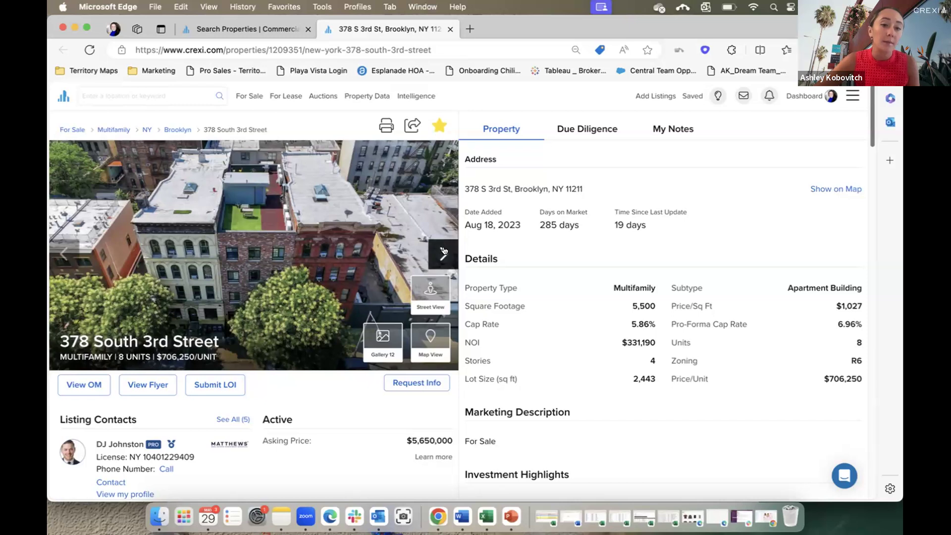
left_click(444, 255)
left_click(443, 256)
left_click(444, 256)
left_click(444, 256)
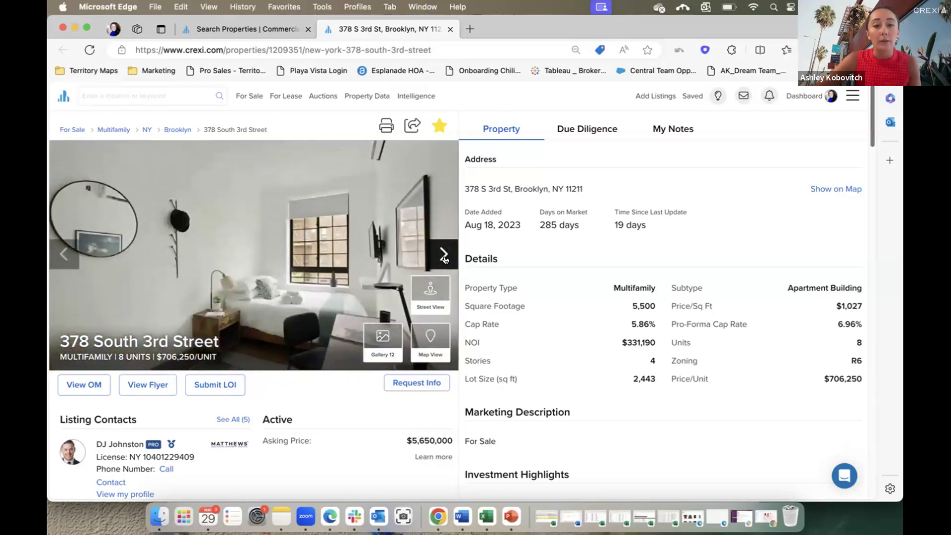
left_click(443, 256)
Reveal both listing contacts' phone numbers and start a Submit LOI offer.
scroll(362, 446, "down", 3)
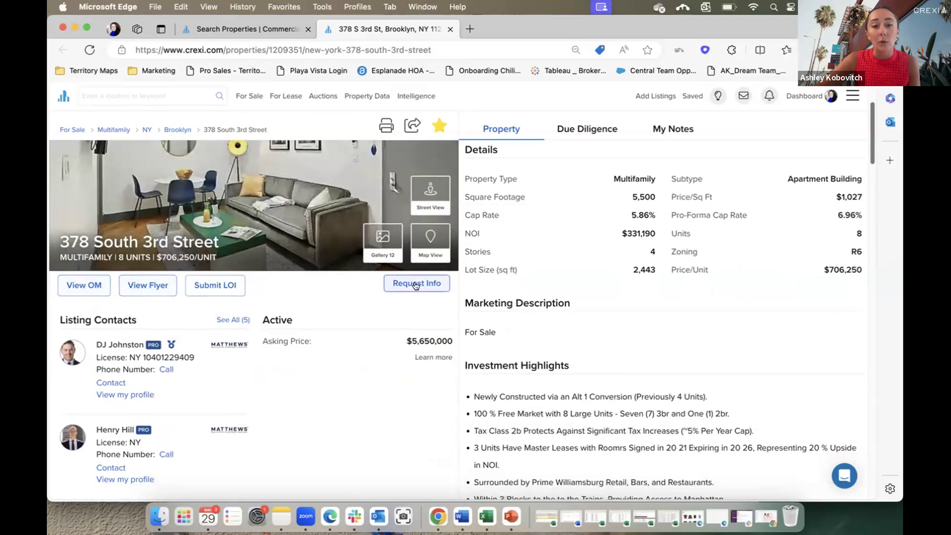
left_click(164, 370)
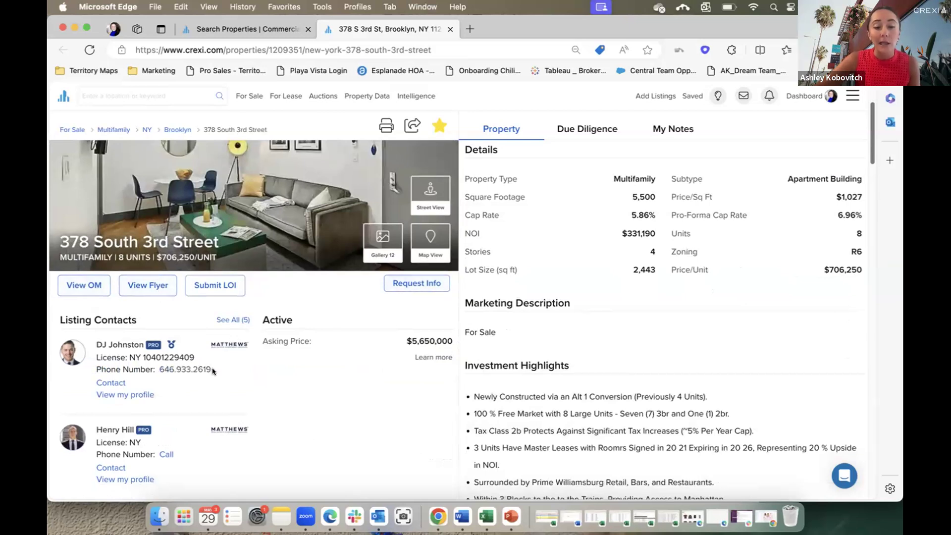
left_click(166, 454)
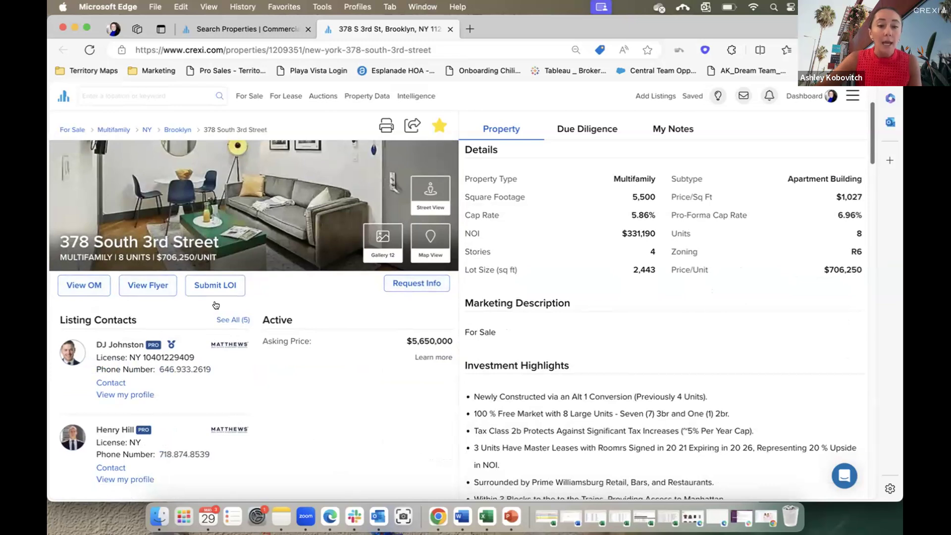
left_click(215, 285)
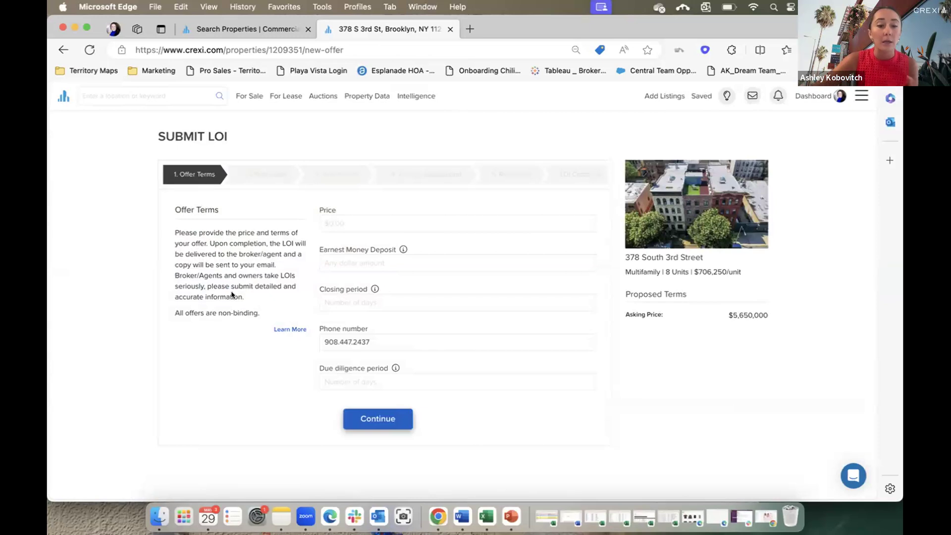
Leave the LOI form for the listing page, previewing and closing the Request Info form.
left_click_drag(260, 312, 205, 312)
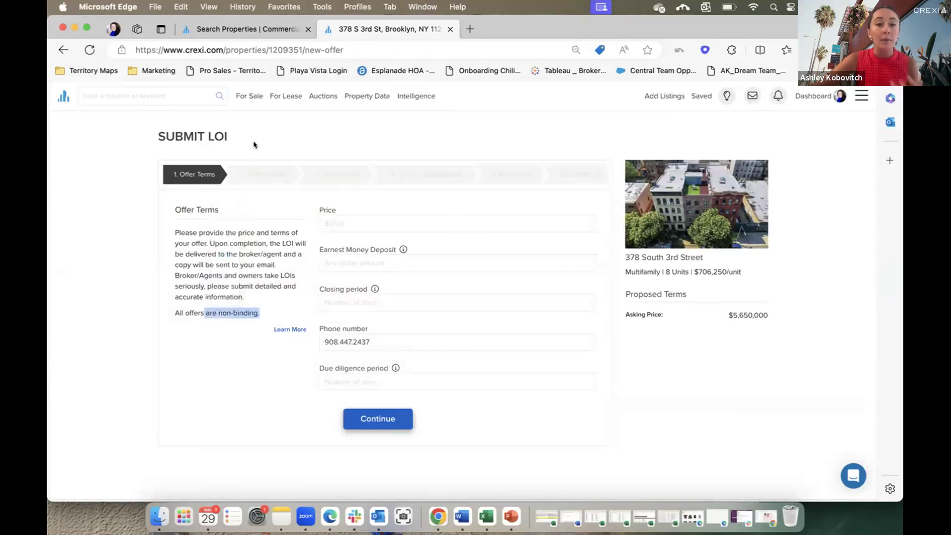
left_click(259, 172)
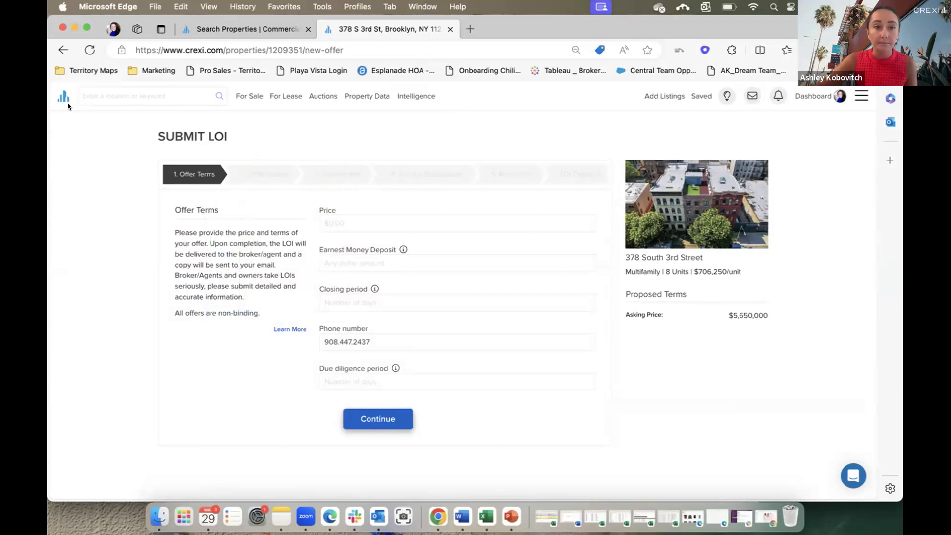
left_click(57, 50)
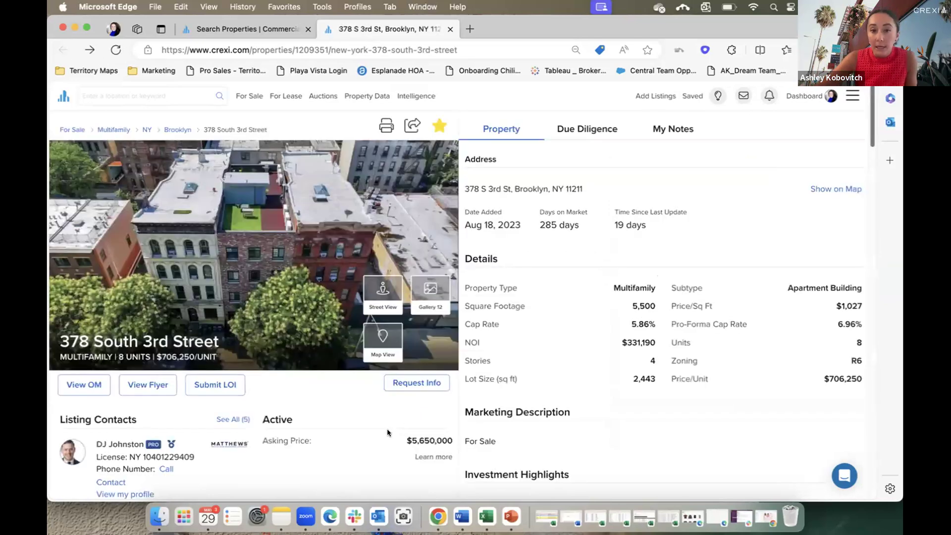
left_click(411, 384)
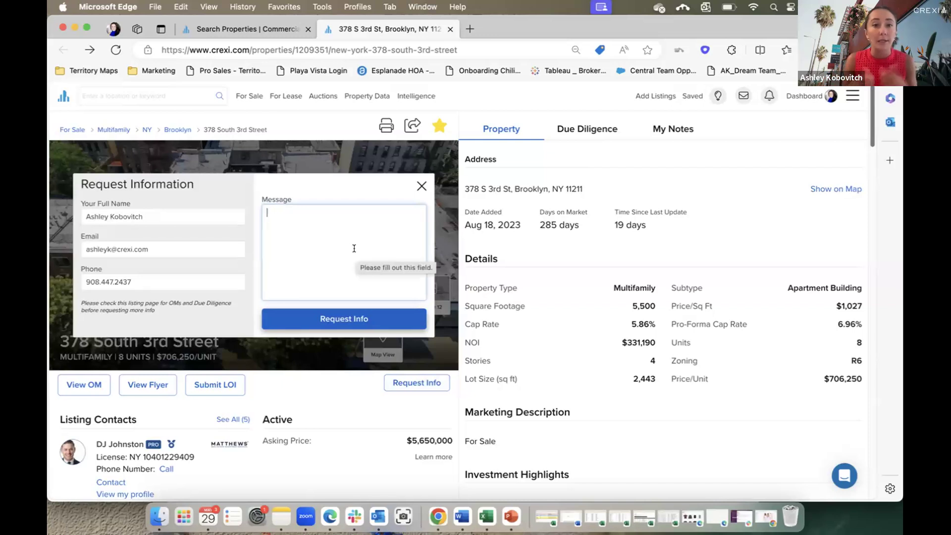
left_click(421, 186)
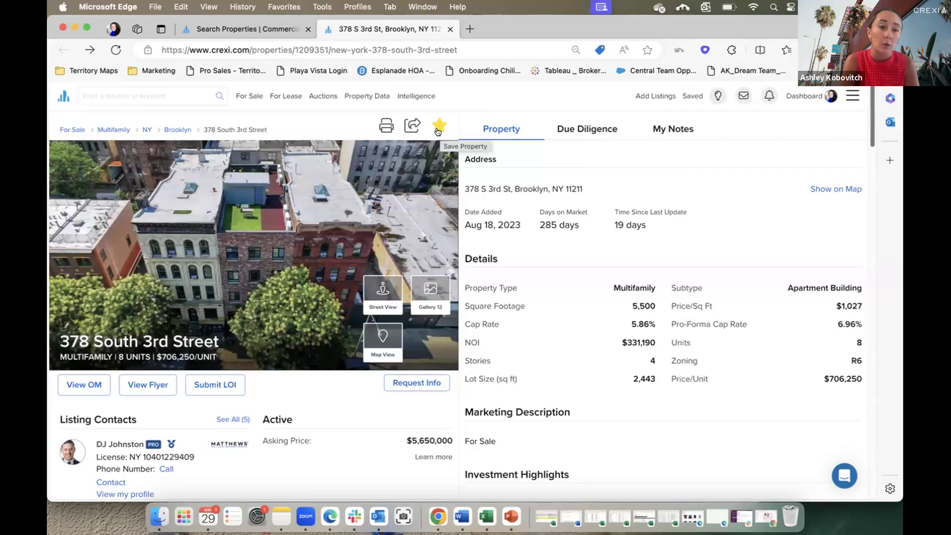
Check the Due Diligence and Notes sections, then reopen the property details (5,500 sq ft, 5.86% cap).
left_click(591, 132)
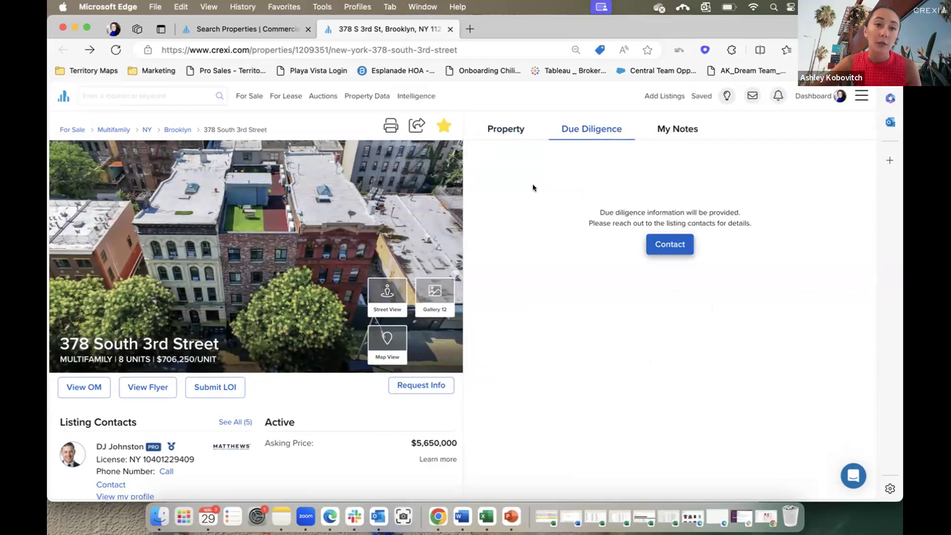
left_click(682, 130)
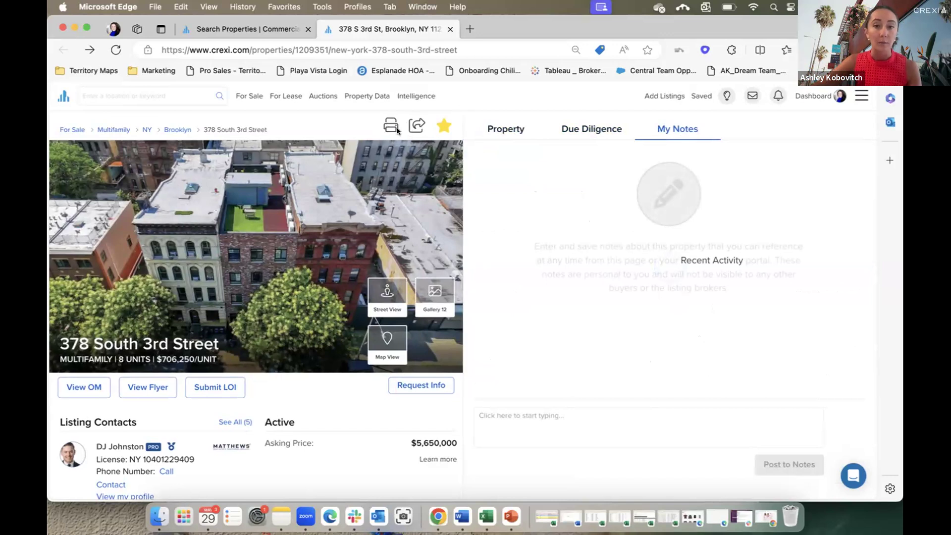
left_click(510, 129)
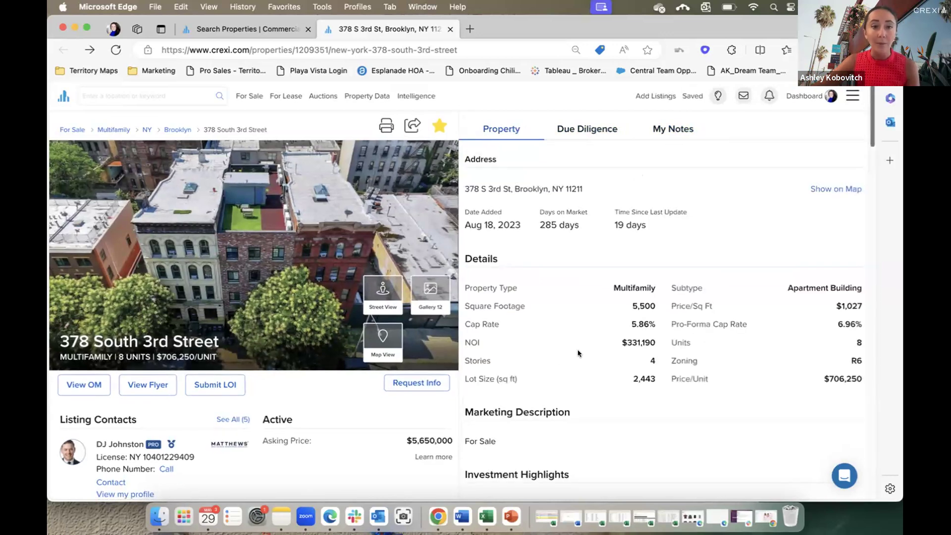
left_click(227, 28)
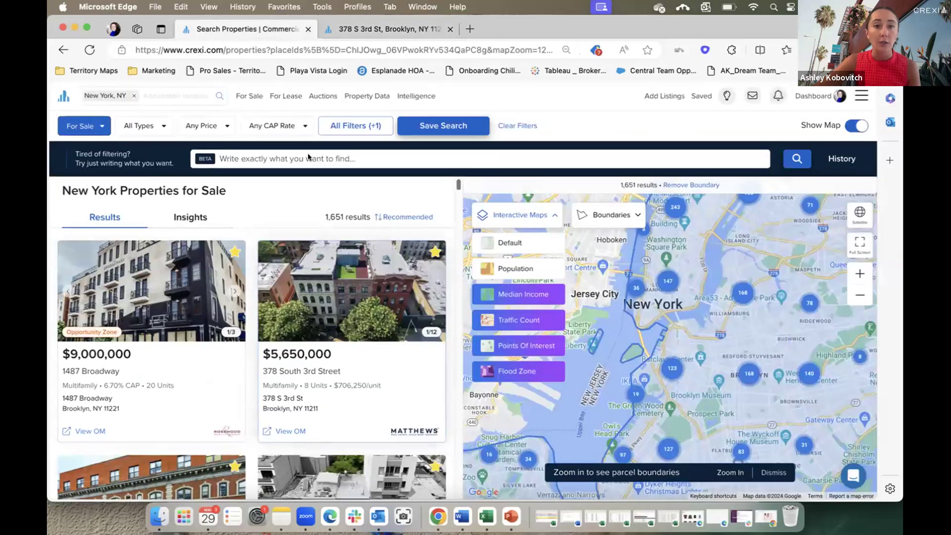
left_click(395, 30)
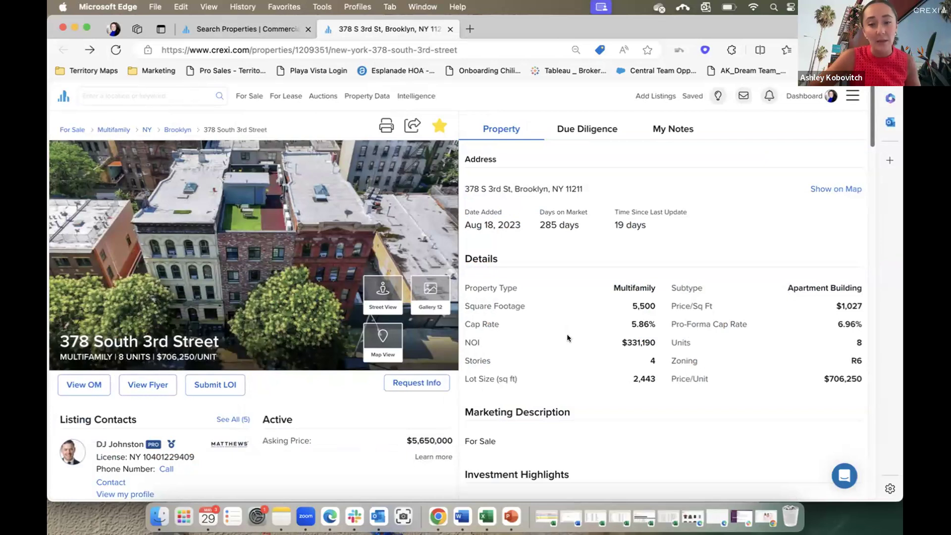
Scroll through valuation, price history, similar properties and demographics (257k population, $81.8k median income).
scroll(566, 339, "down", 5)
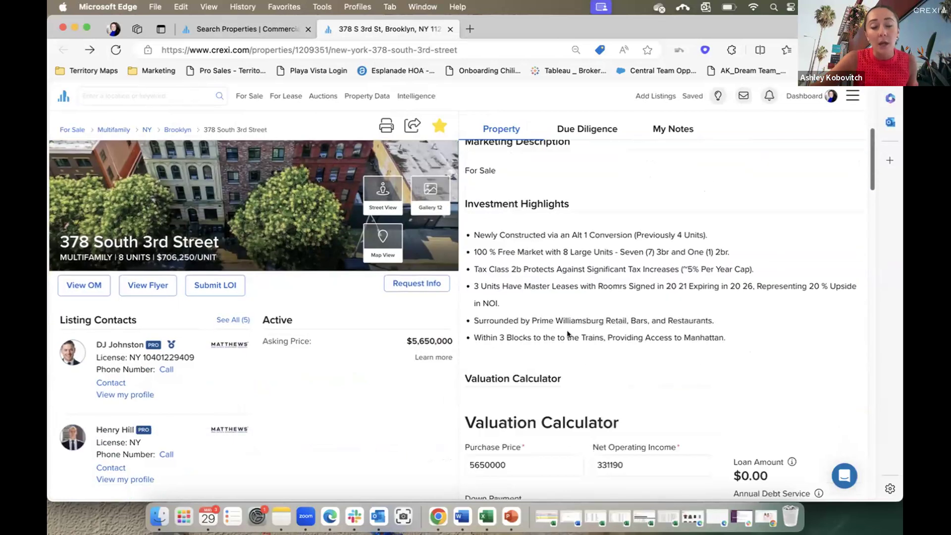
scroll(567, 333, "down", 6)
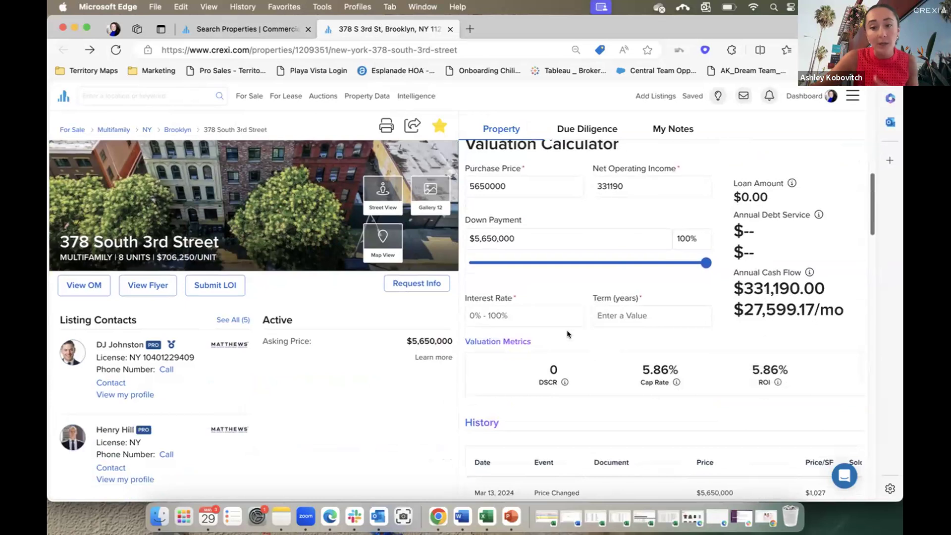
scroll(567, 334, "down", 4)
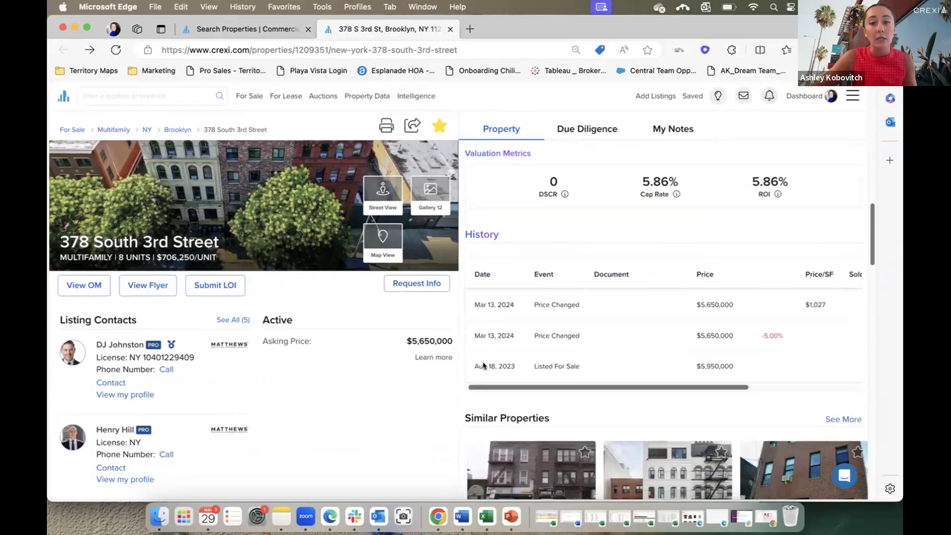
scroll(567, 334, "down", 5)
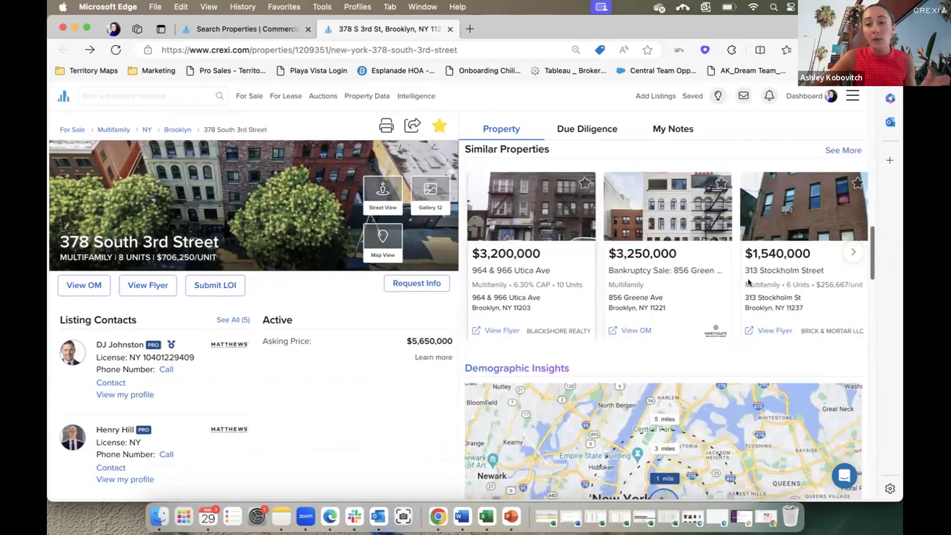
scroll(488, 263, "down", 3)
scroll(435, 386, "down", 3)
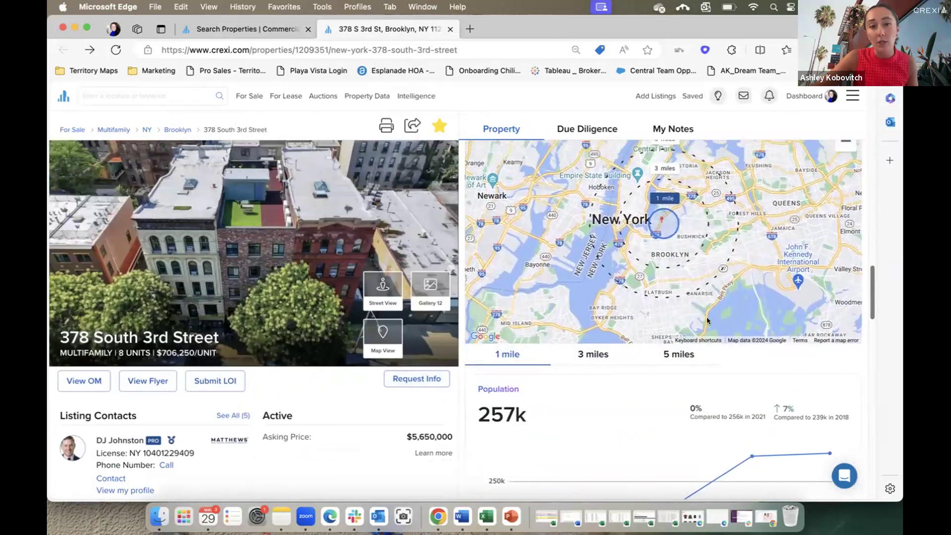
scroll(639, 321, "down", 3)
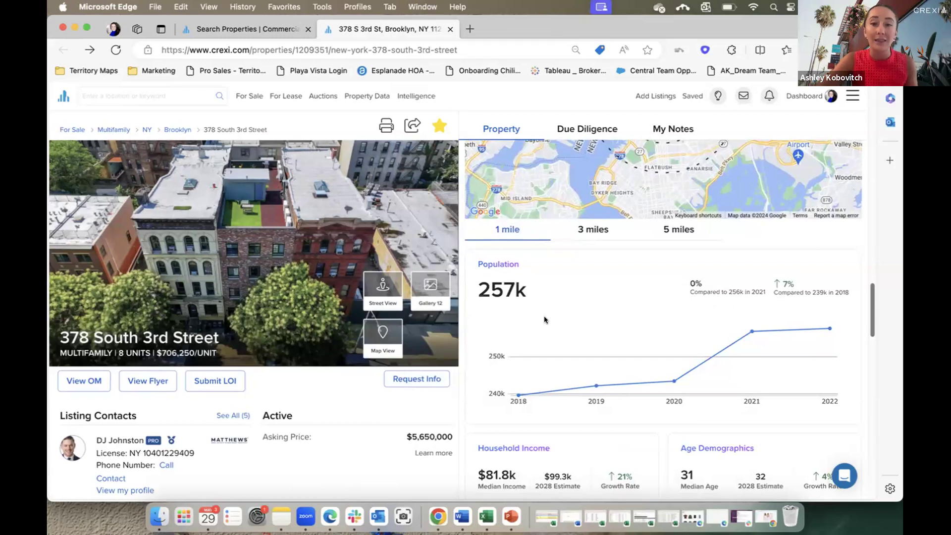
scroll(500, 349, "down", 3)
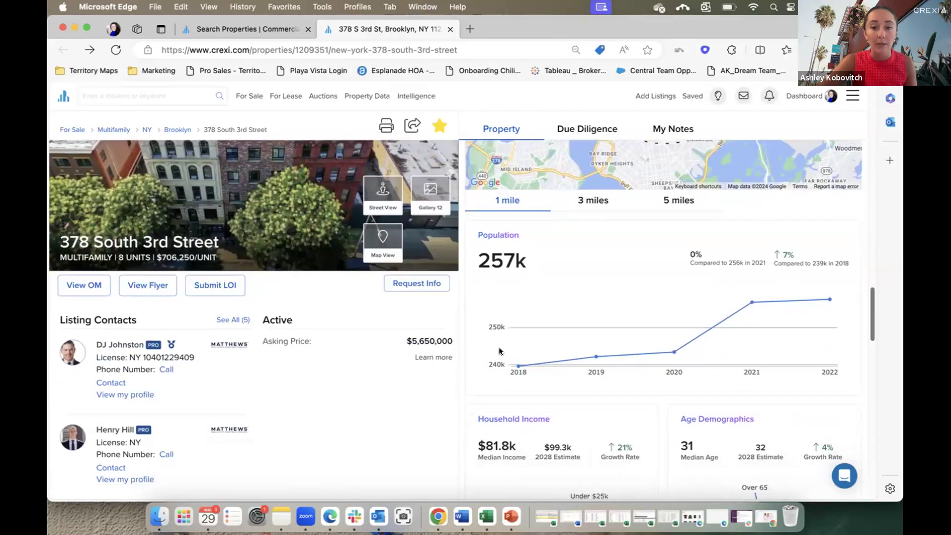
scroll(499, 351, "up", 3)
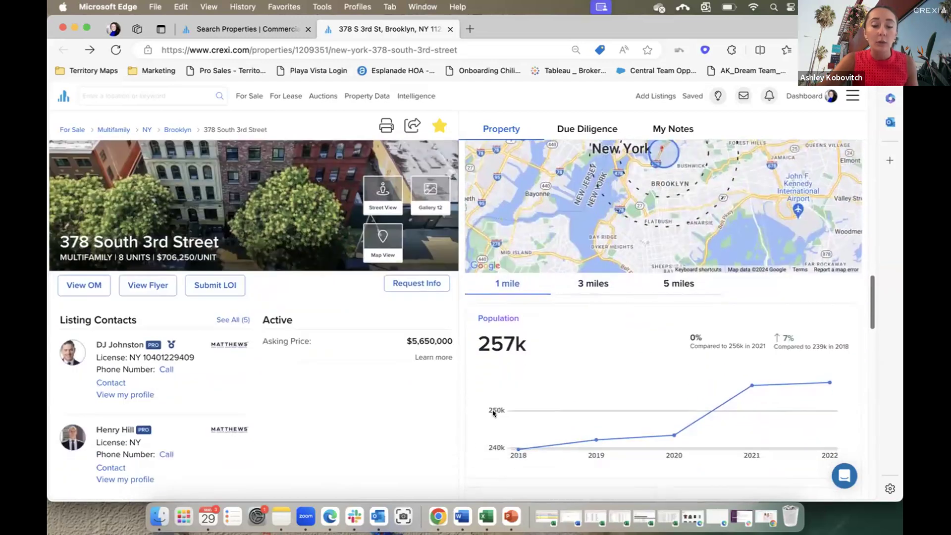
scroll(494, 413, "down", 5)
scroll(493, 413, "down", 6)
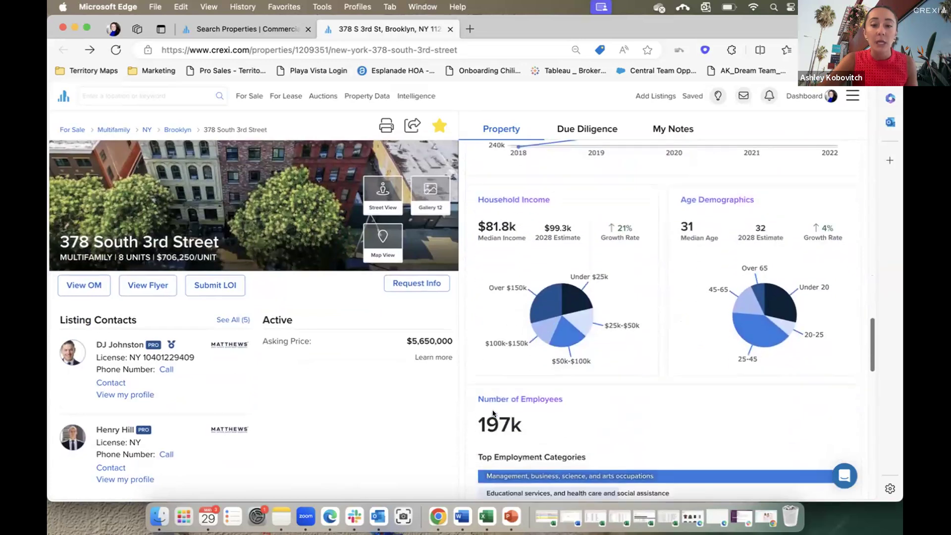
scroll(462, 451, "down", 5)
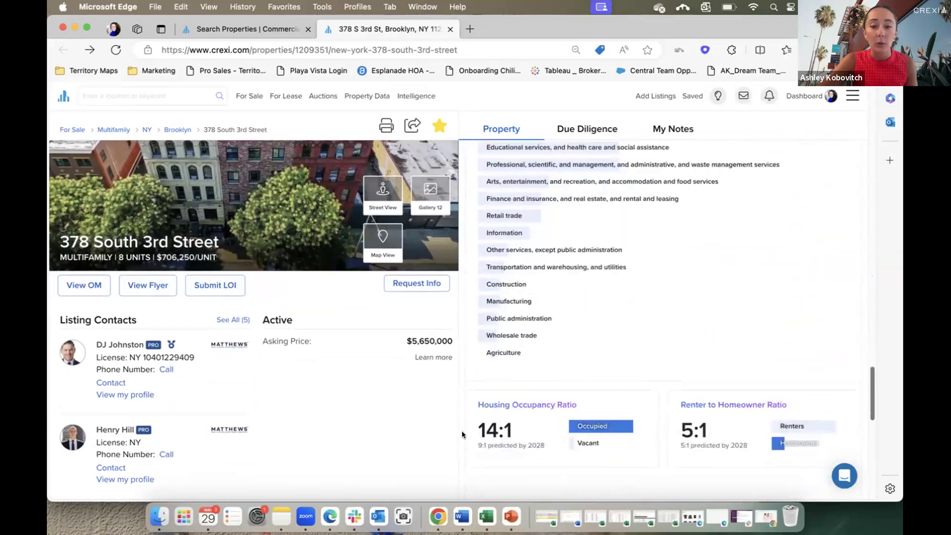
scroll(462, 434, "down", 3)
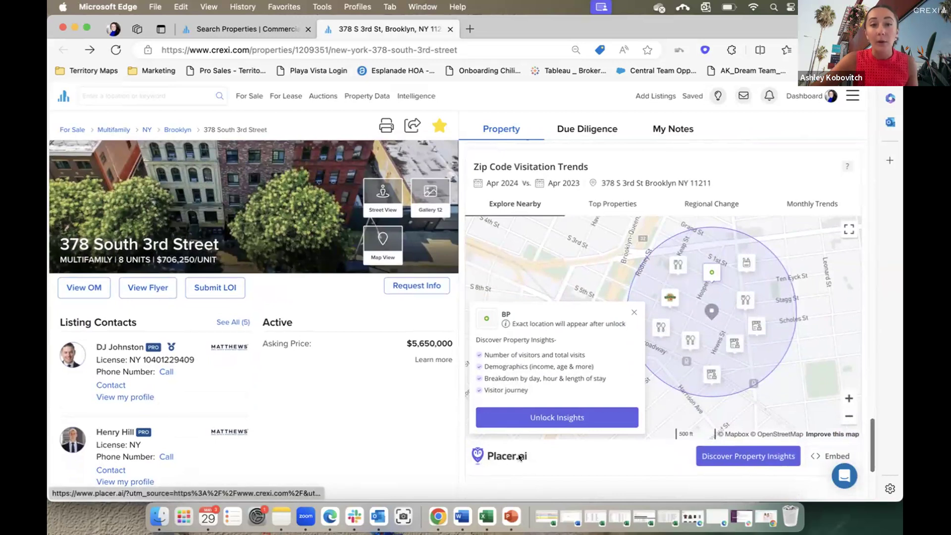
View the zip code's ranked top properties list and map.
left_click(611, 204)
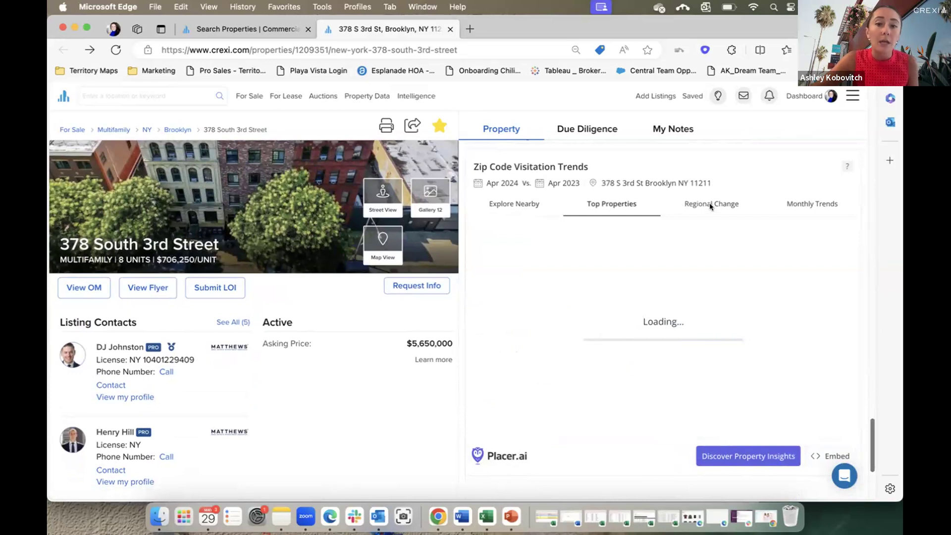
left_click(710, 205)
left_click(626, 206)
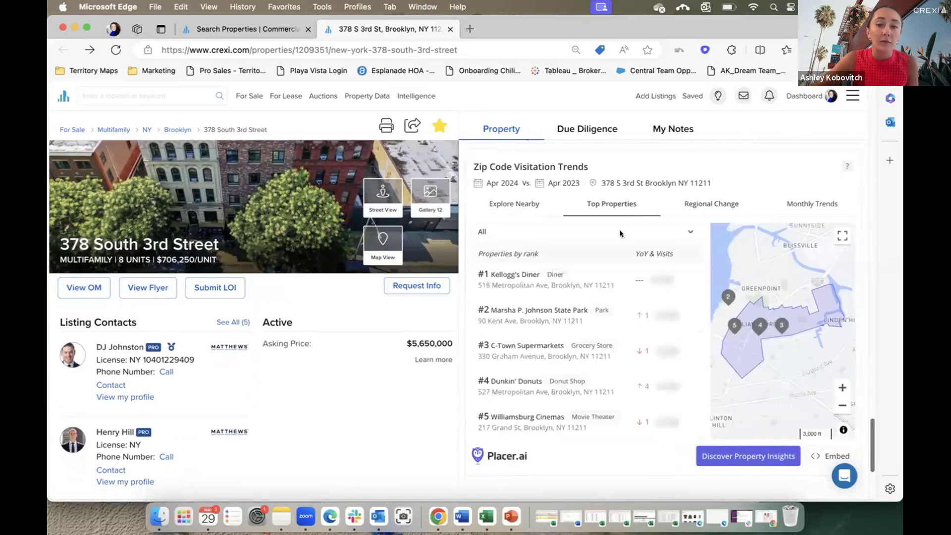
Check Regional Change, then show Monthly Trends: All Visits +3%, Dining +1%, Retail +5%.
left_click(711, 202)
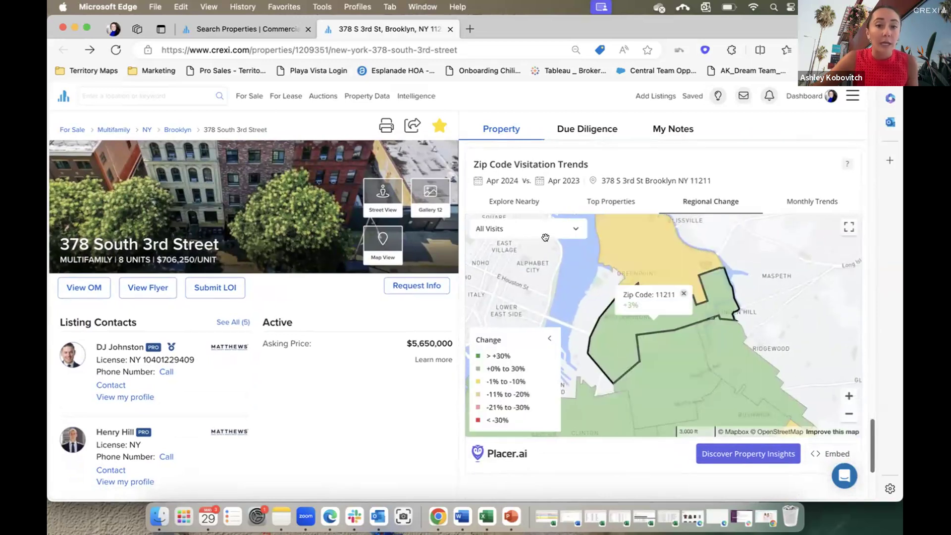
left_click(550, 231)
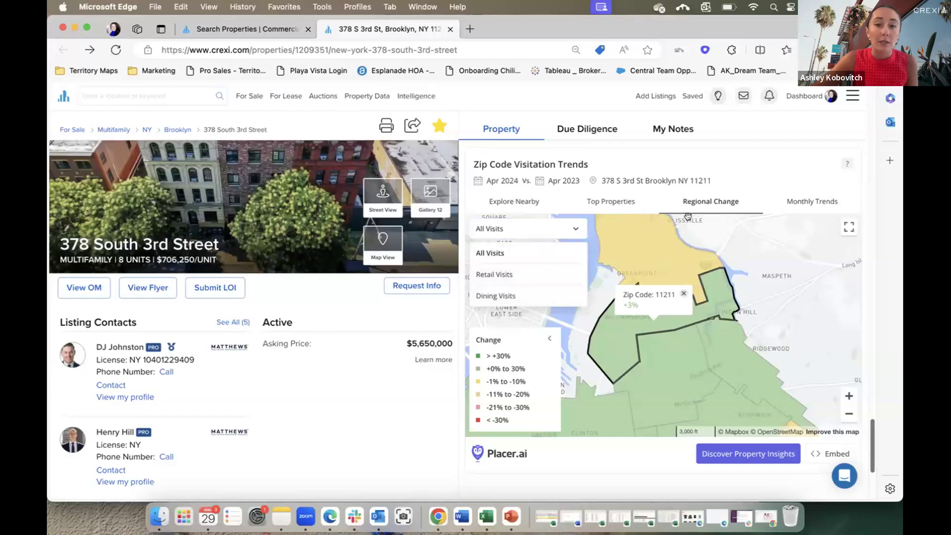
left_click(824, 202)
scroll(454, 438, "down", 1)
scroll(454, 437, "down", 1)
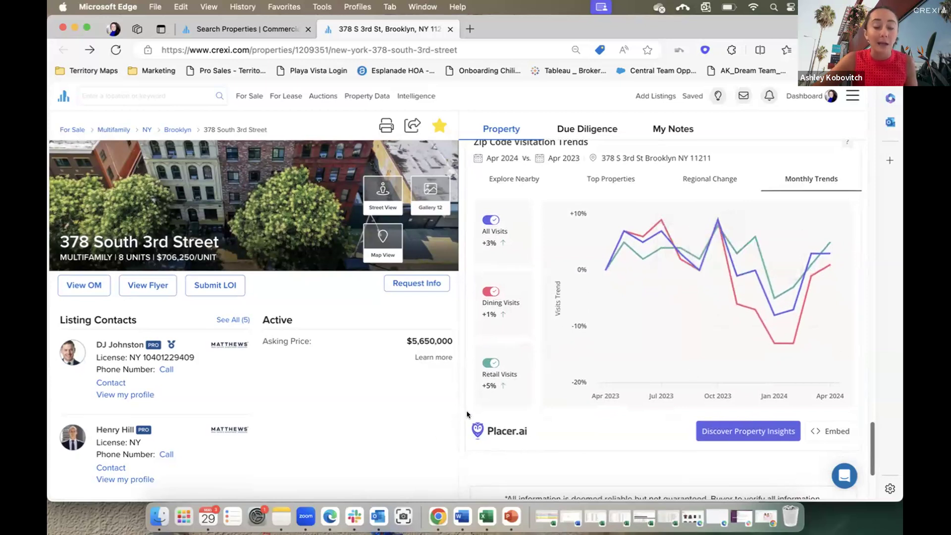
scroll(467, 415, "up", 1)
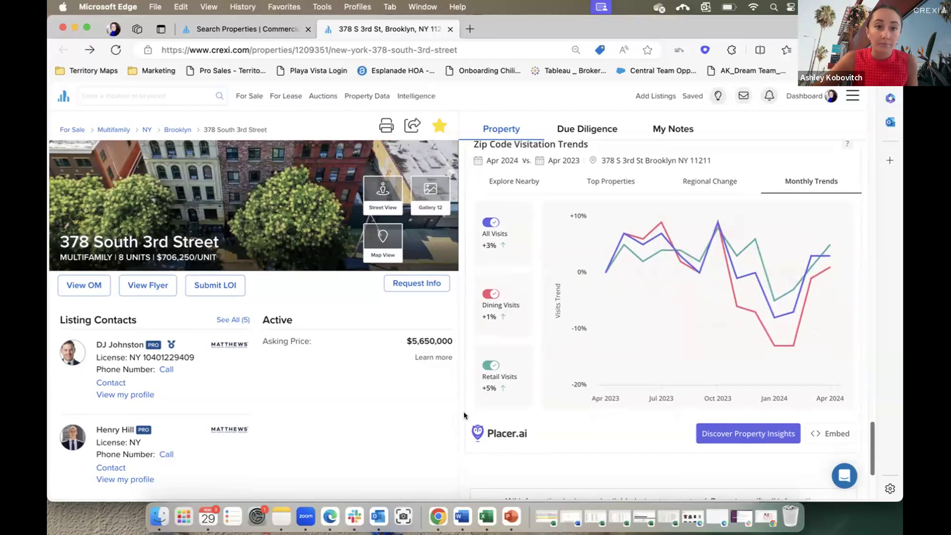
Show New York market insights with the map zoomed into Brooklyn, checking the Share options.
left_click(248, 33)
left_click(198, 218)
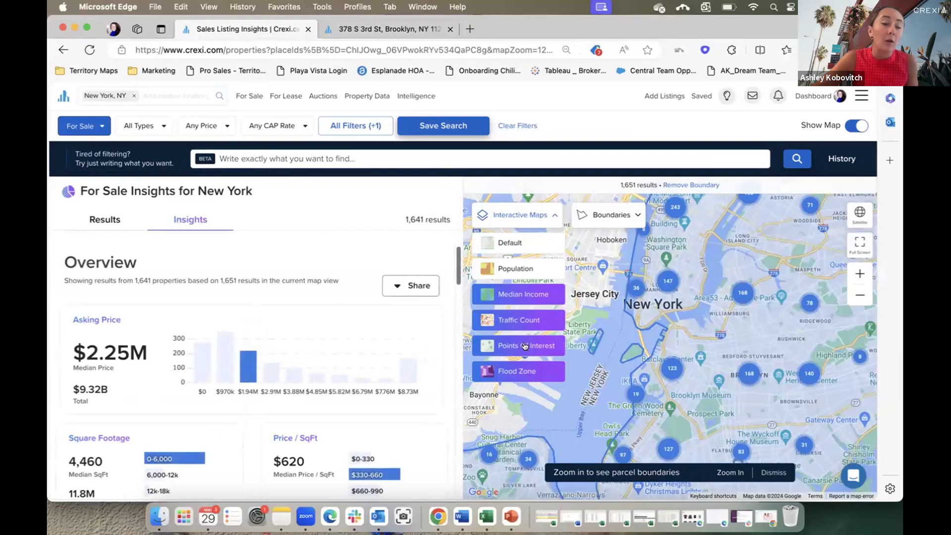
scroll(701, 384, "up", 5)
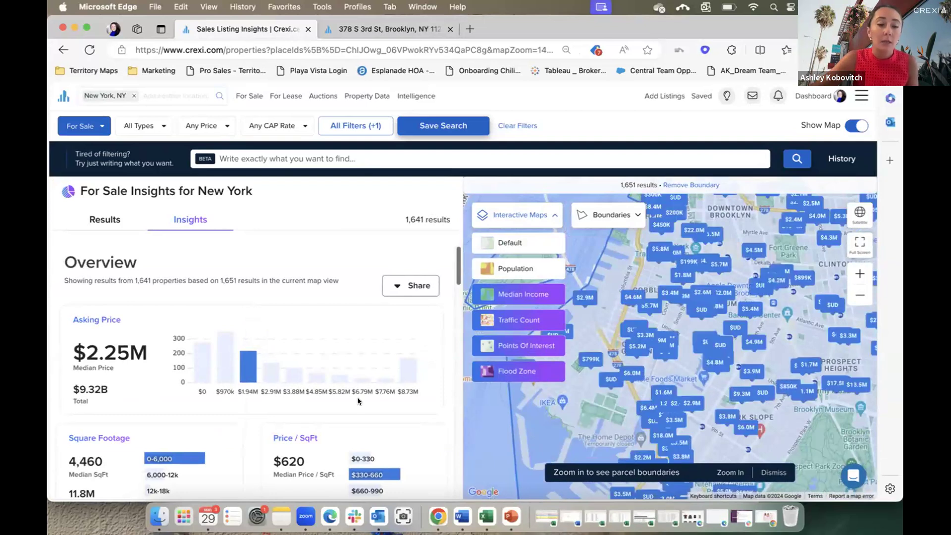
left_click(419, 287)
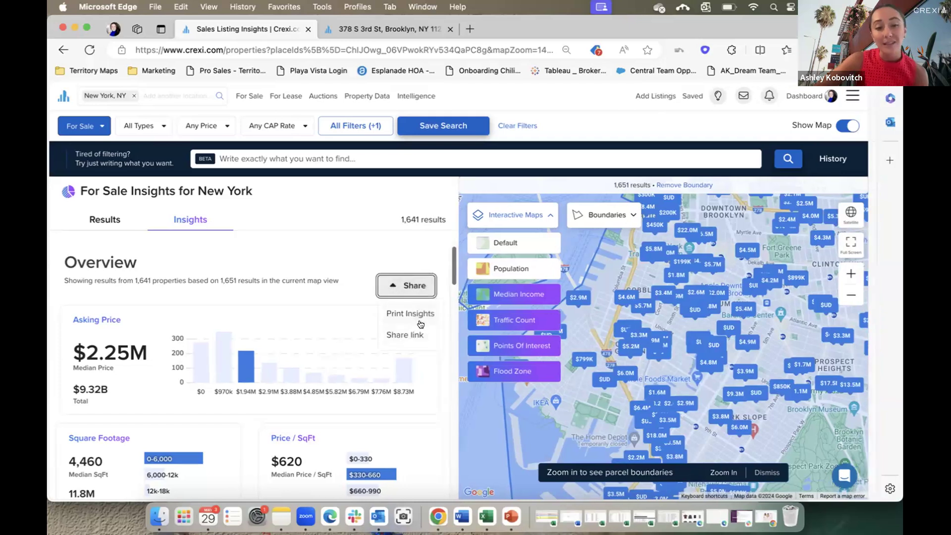
left_click(328, 243)
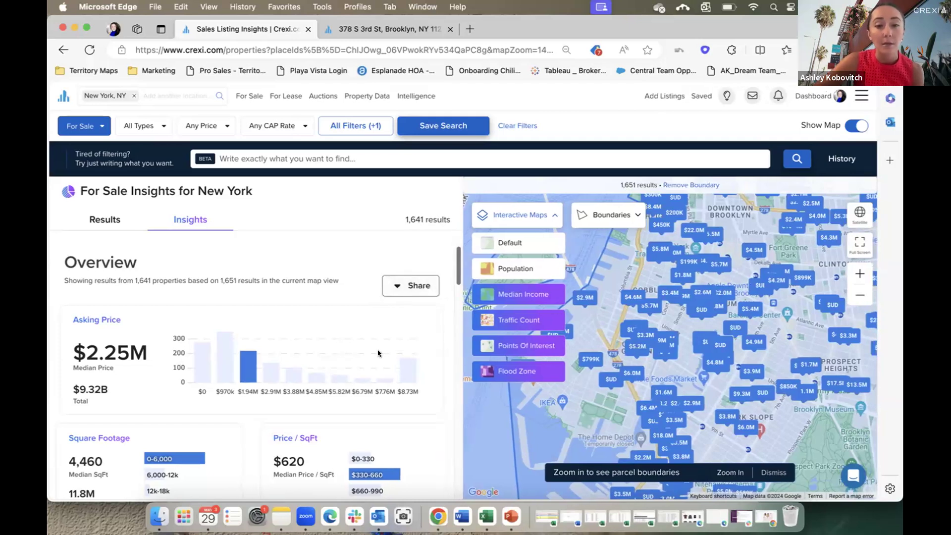
Scroll the insights: 1,641 properties, $2.25M median asking price, $620/sq ft.
scroll(378, 349, "down", 3)
scroll(387, 359, "down", 5)
scroll(392, 368, "down", 6)
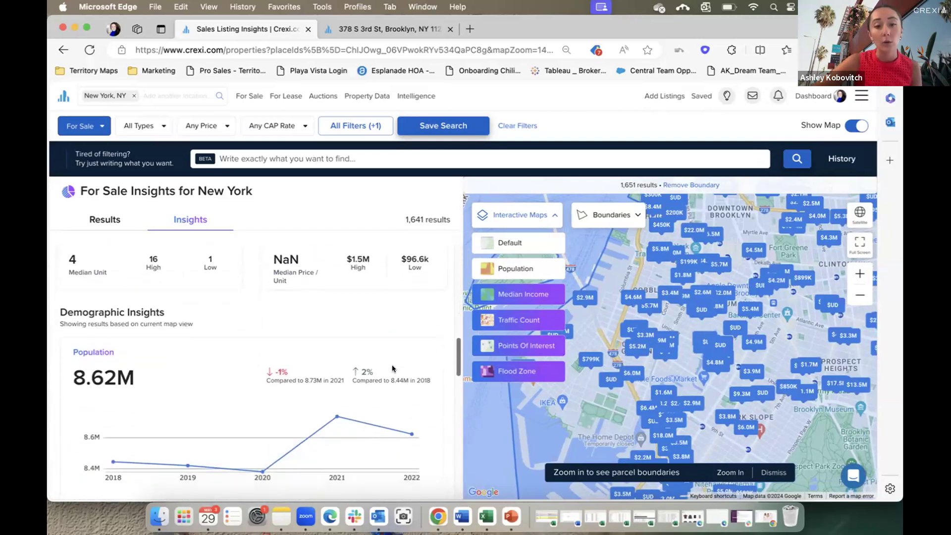
scroll(391, 366, "down", 10)
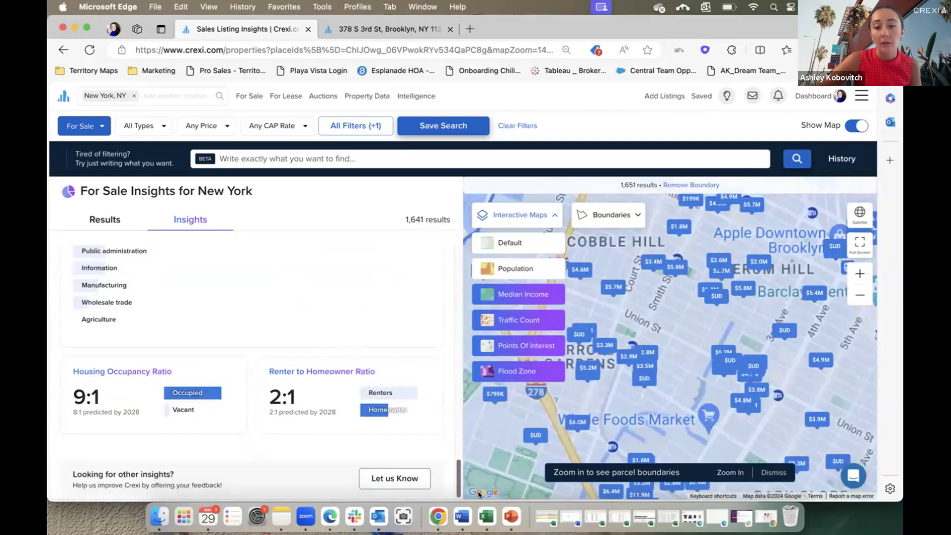
scroll(458, 234, "up", 10)
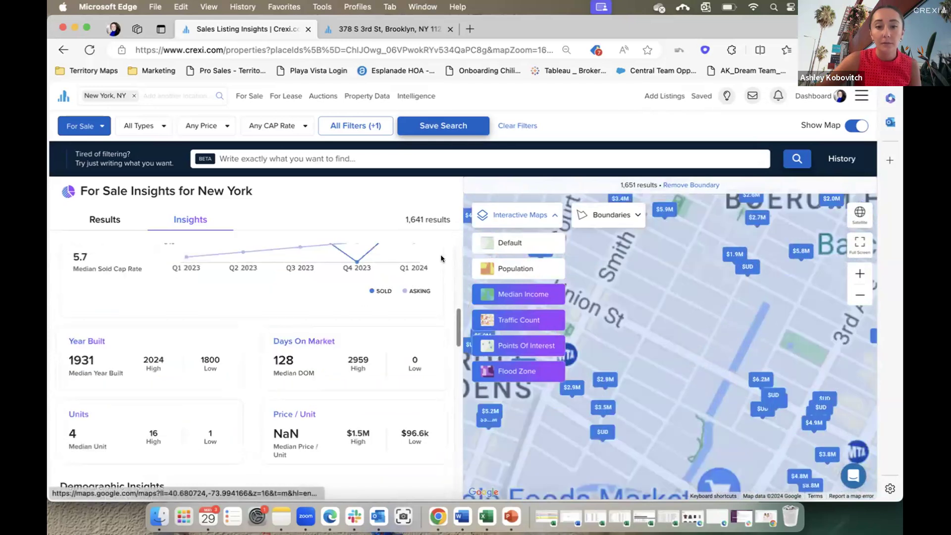
scroll(455, 278, "up", 5)
scroll(454, 265, "up", 3)
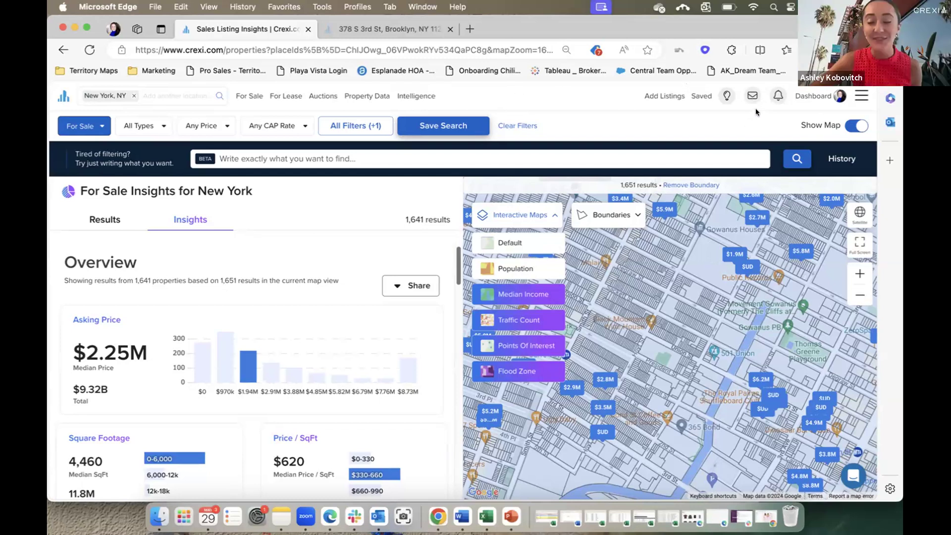
Open the Reedy Plaza dashboard from My Listings (Active, $8,750,000, 881 visitors).
mouse_move(819, 101)
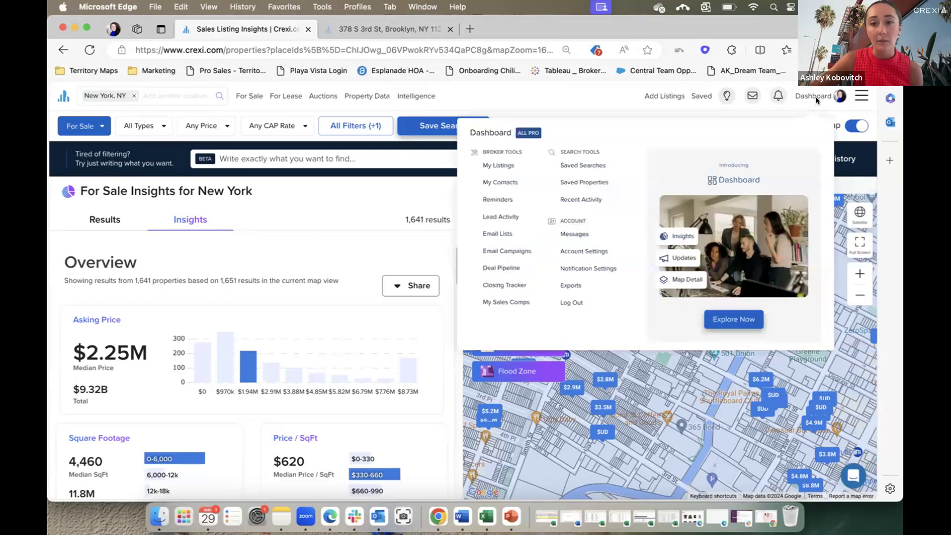
left_click(501, 165)
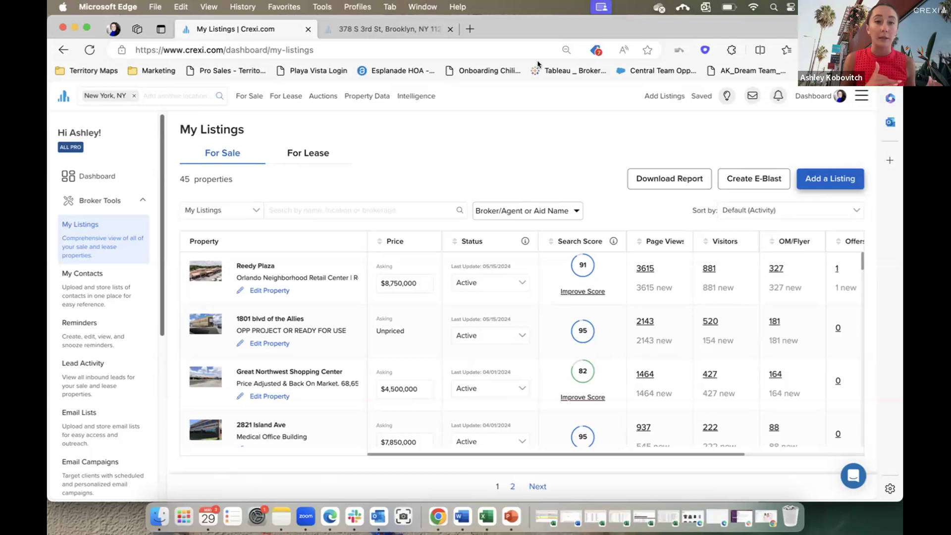
left_click(252, 265)
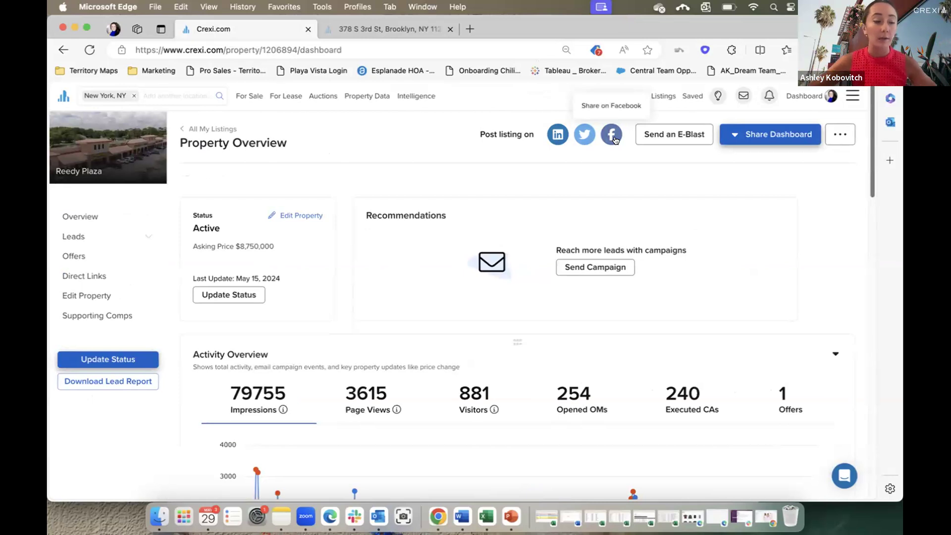
Dismiss the Share Dashboard options and scroll to Activity History showing 1544 total actions.
left_click(787, 135)
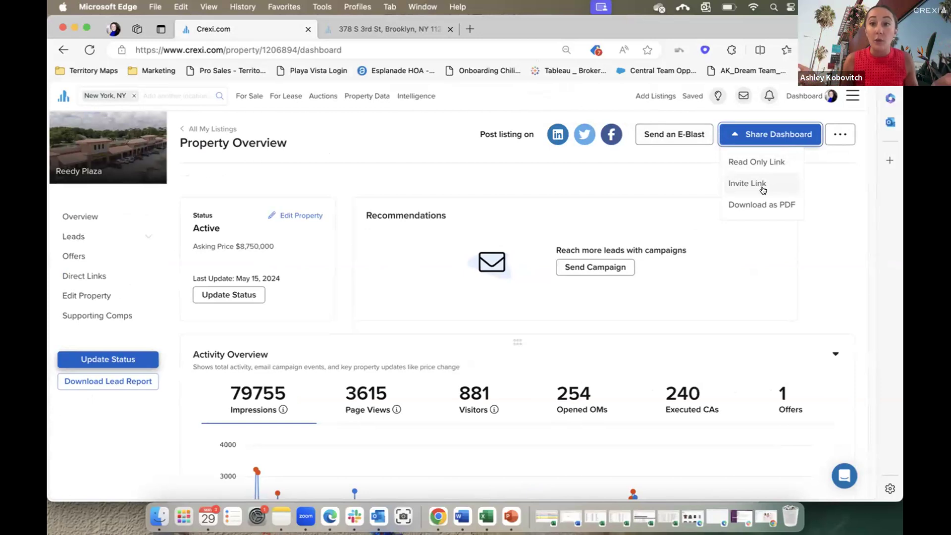
left_click(816, 257)
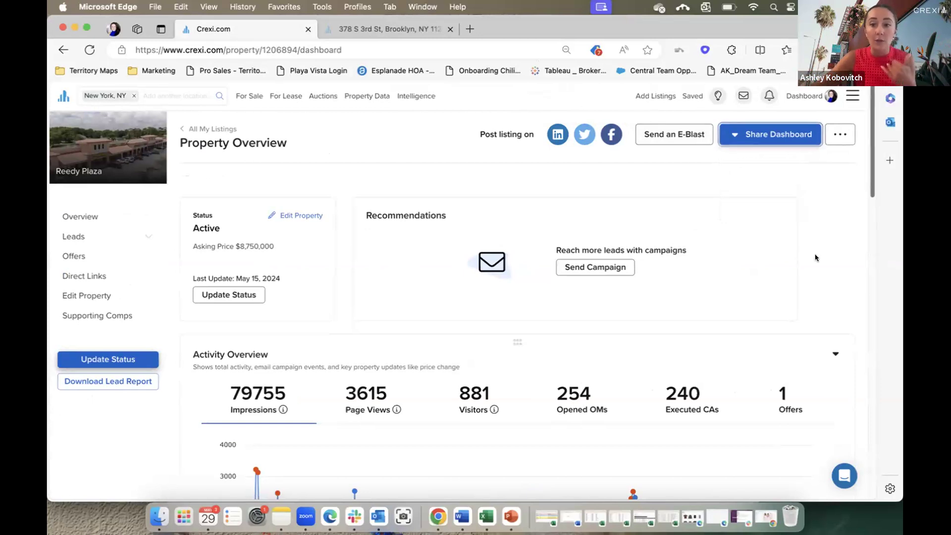
scroll(832, 266, "down", 3)
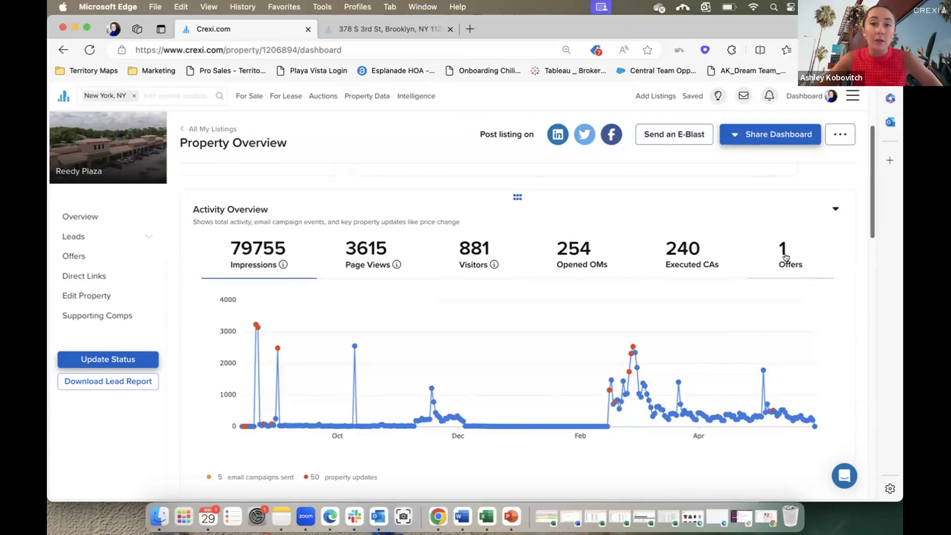
left_click_drag(868, 195, 889, 285)
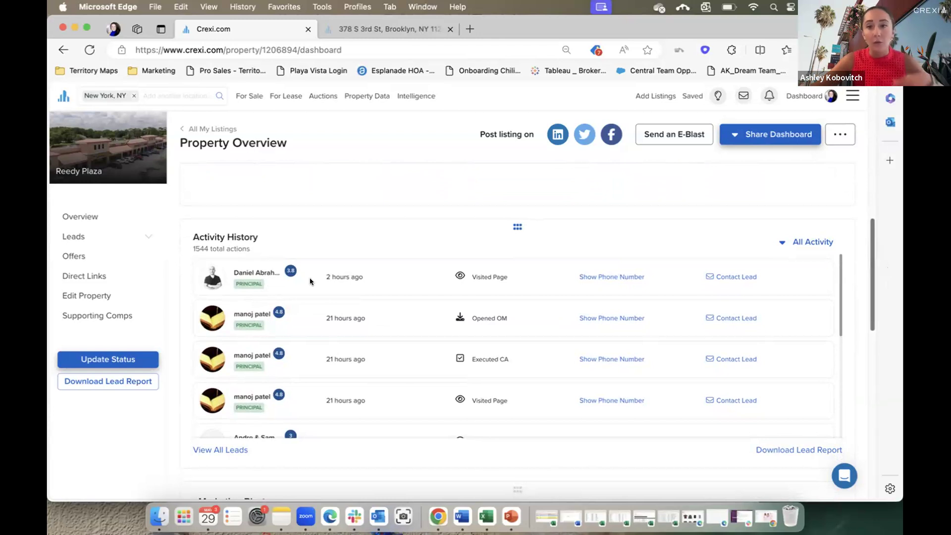
Review the most recent lead's contact details and the notes kept on them.
left_click(253, 277)
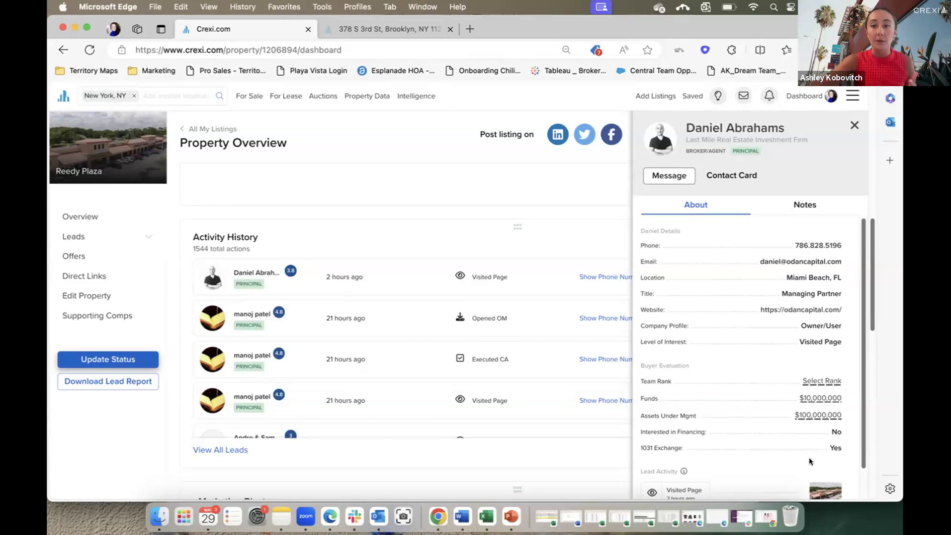
scroll(810, 459, "down", 2)
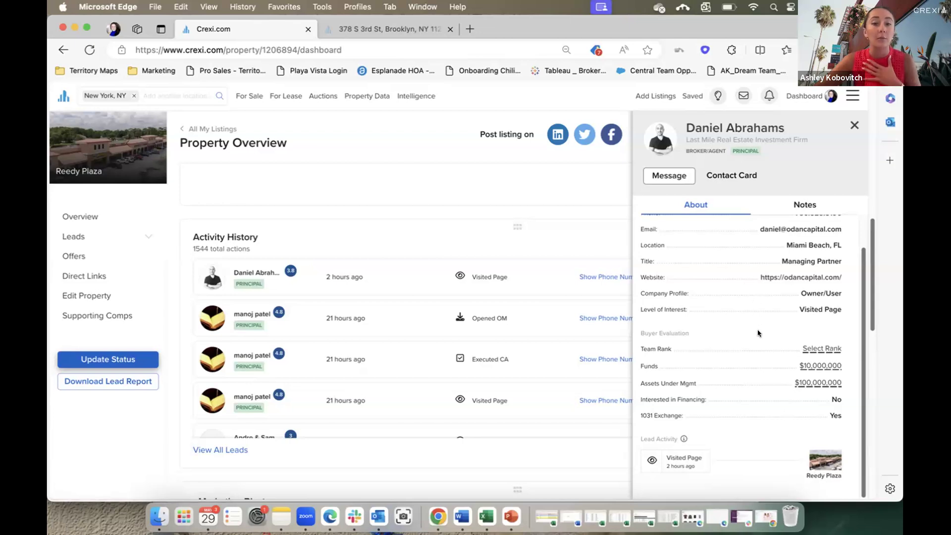
left_click(807, 205)
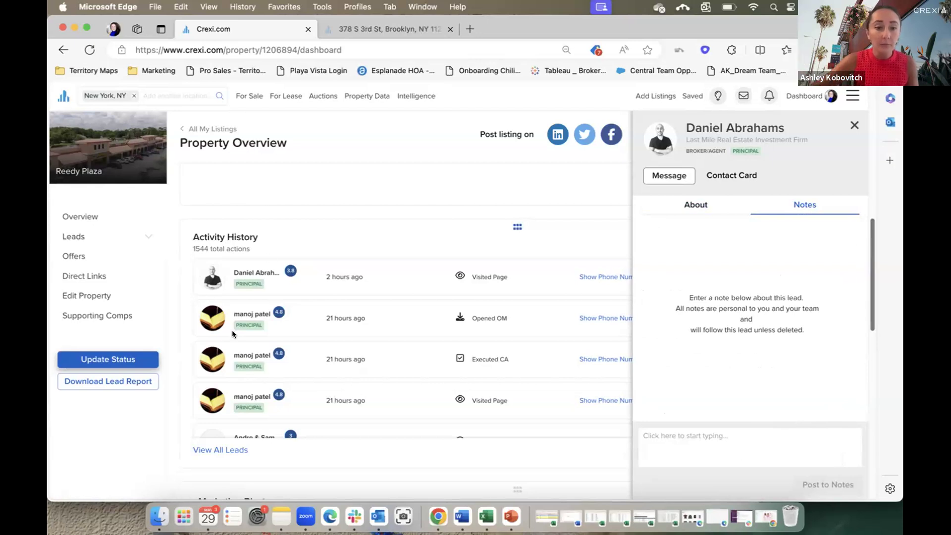
Scroll through the contact and evaluation details of the next two leads.
left_click(244, 318)
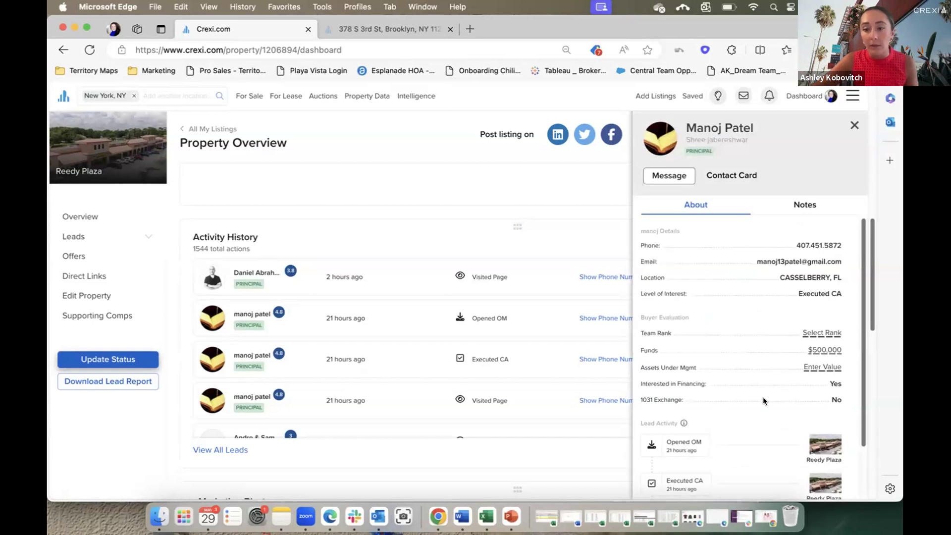
scroll(763, 401, "down", 4)
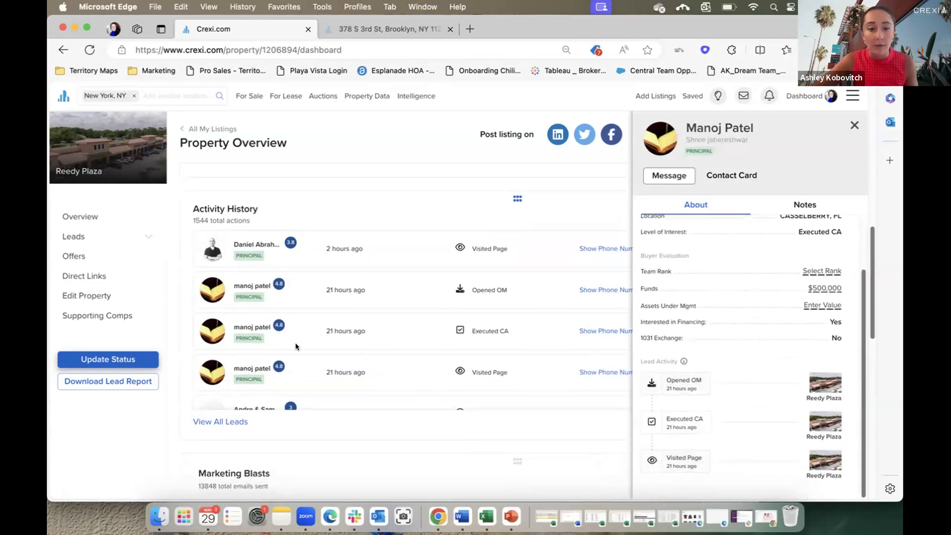
scroll(295, 346, "down", 3)
left_click(256, 292)
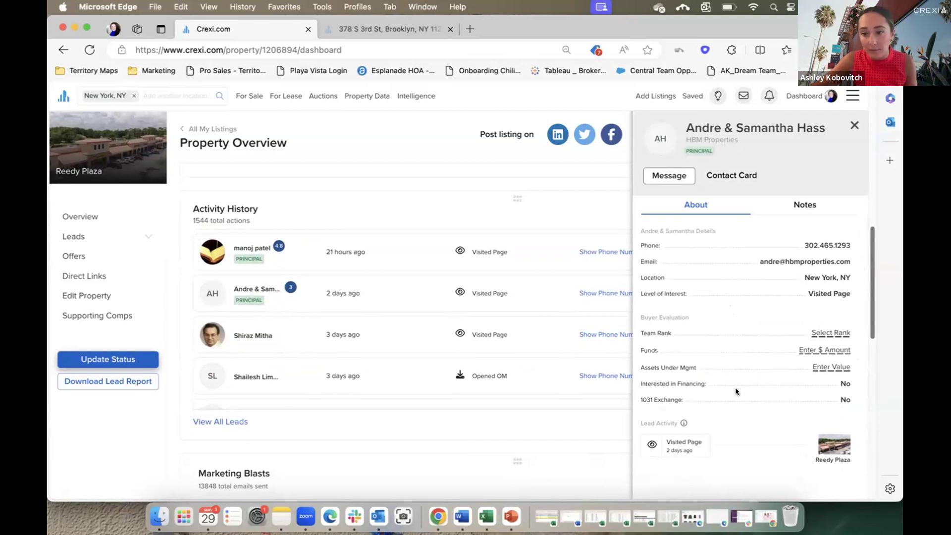
scroll(272, 332, "down", 5)
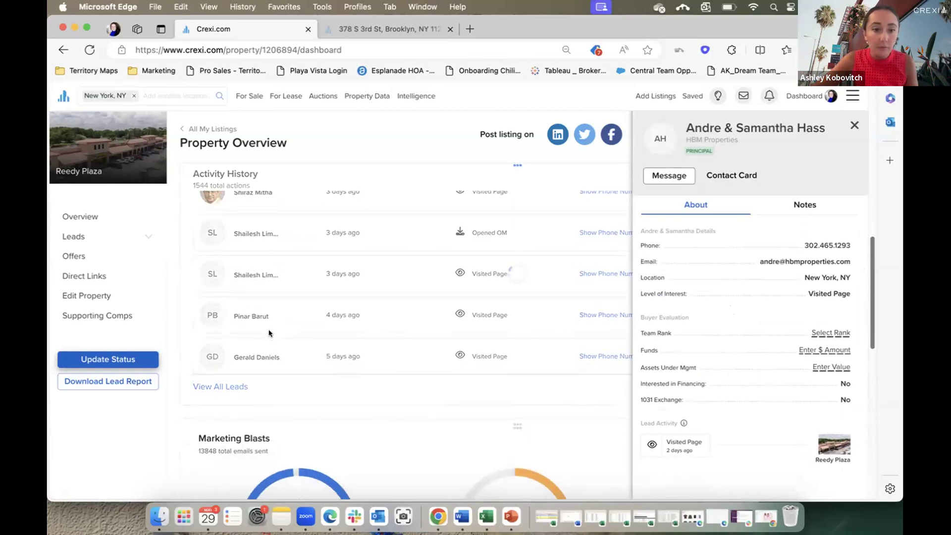
scroll(272, 333, "down", 3)
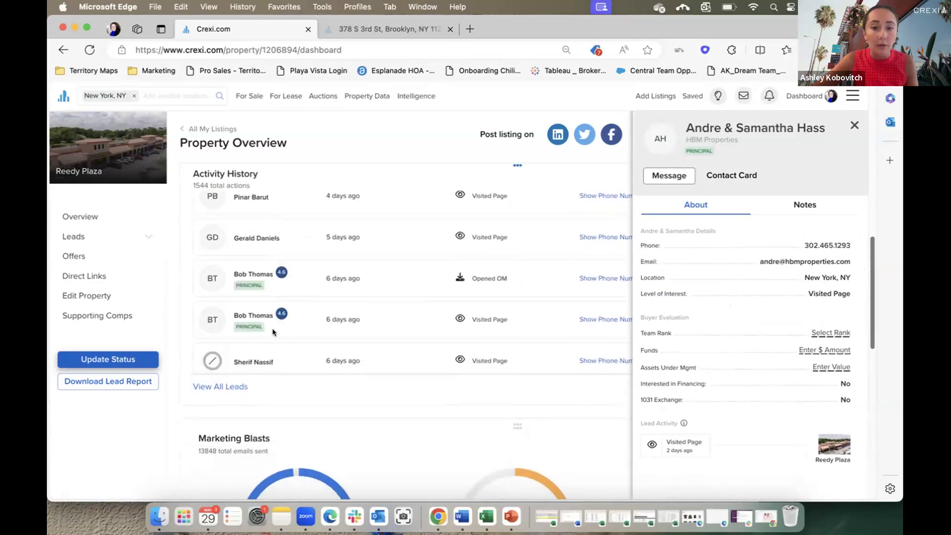
Check two more leads, ending on a broker lead marked Executed CA.
left_click(258, 274)
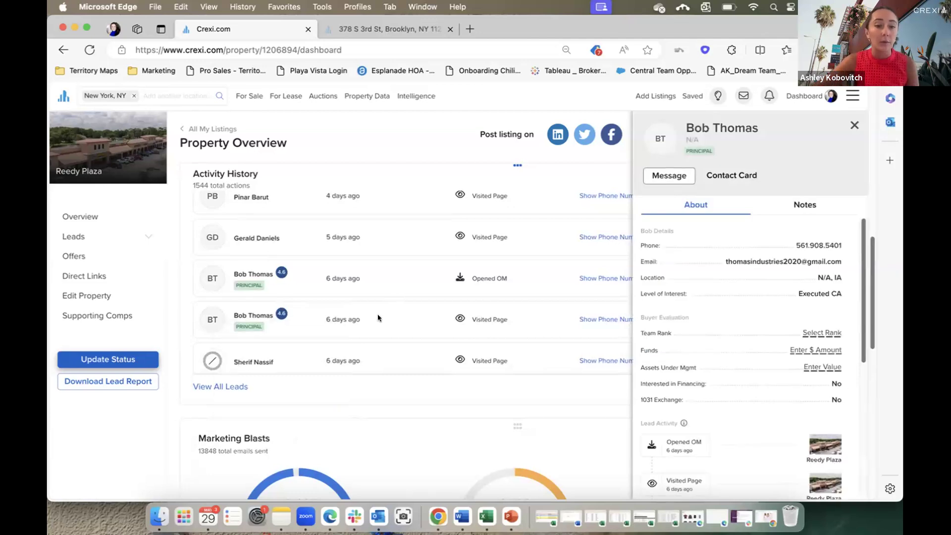
scroll(377, 313, "down", 1)
scroll(367, 320, "down", 1)
left_click(438, 309)
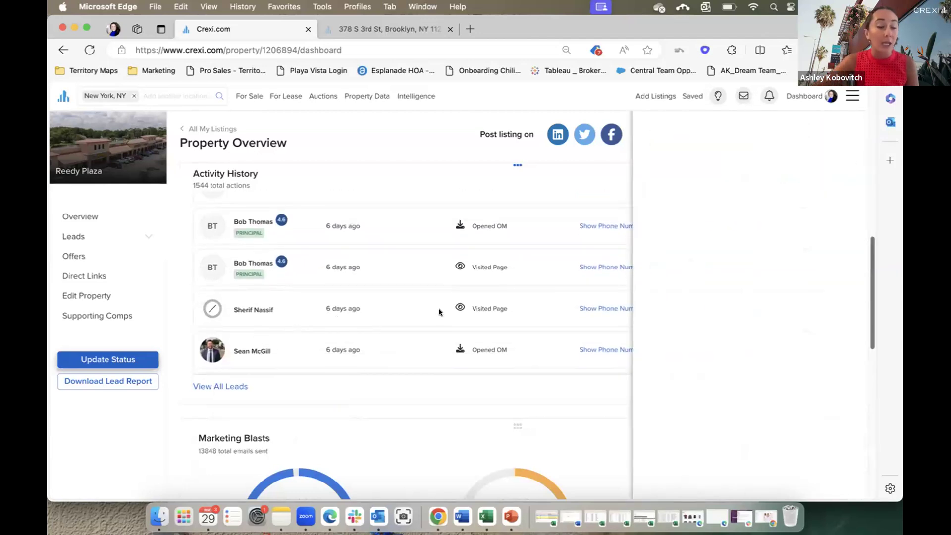
scroll(768, 369, "down", 3)
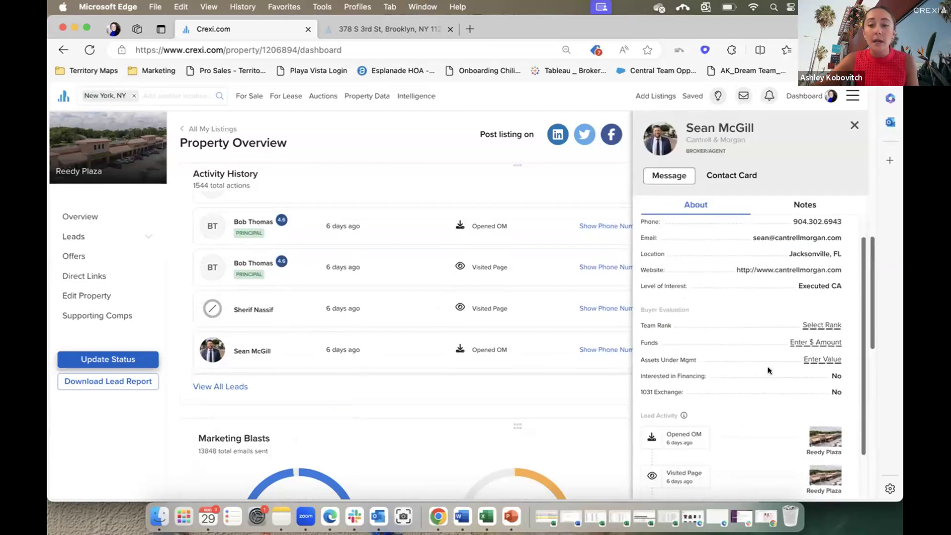
scroll(764, 365, "down", 3)
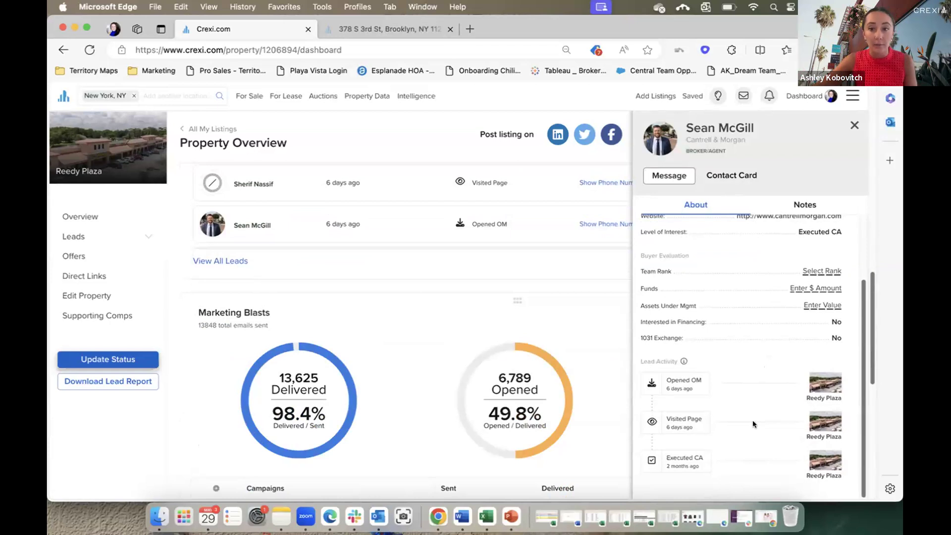
Glance at the Contact Leads page, then go back and scroll the Activity History list.
left_click(656, 189)
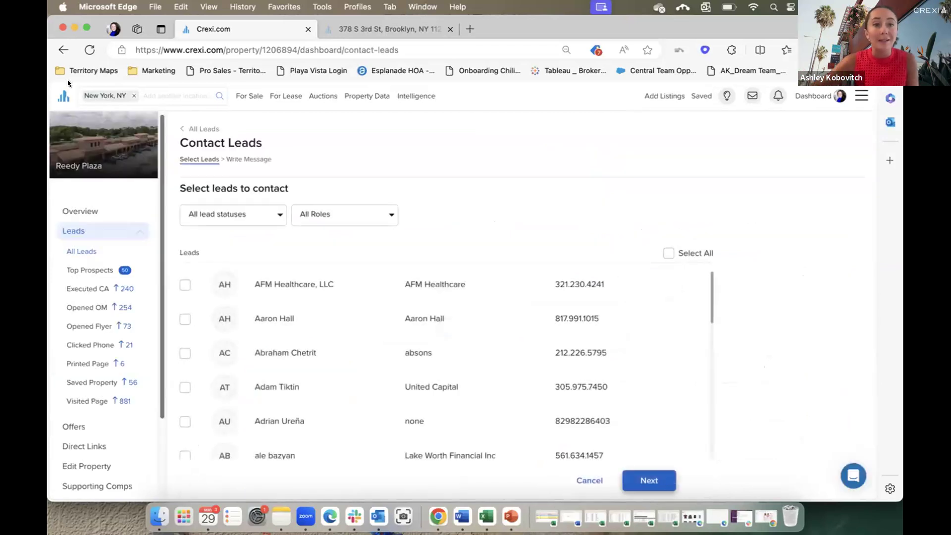
left_click(59, 49)
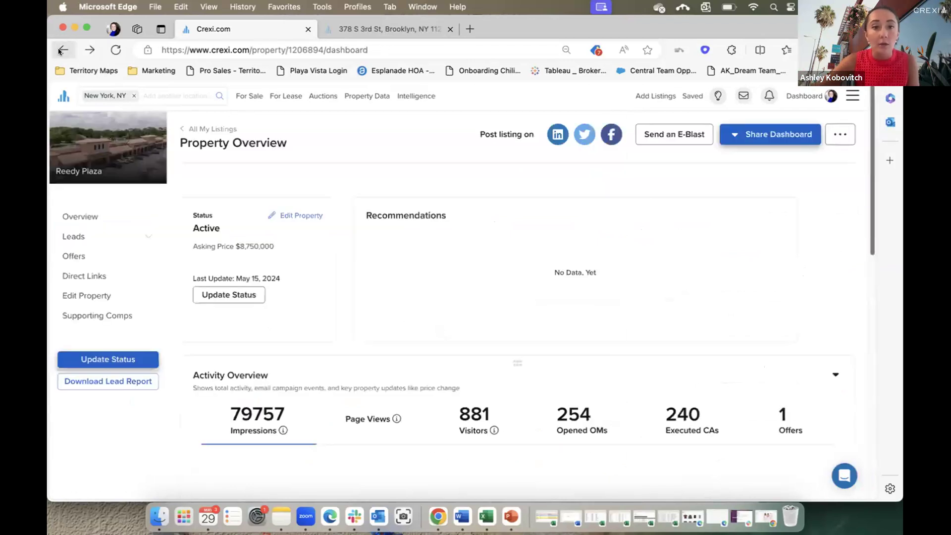
scroll(832, 303, "down", 10)
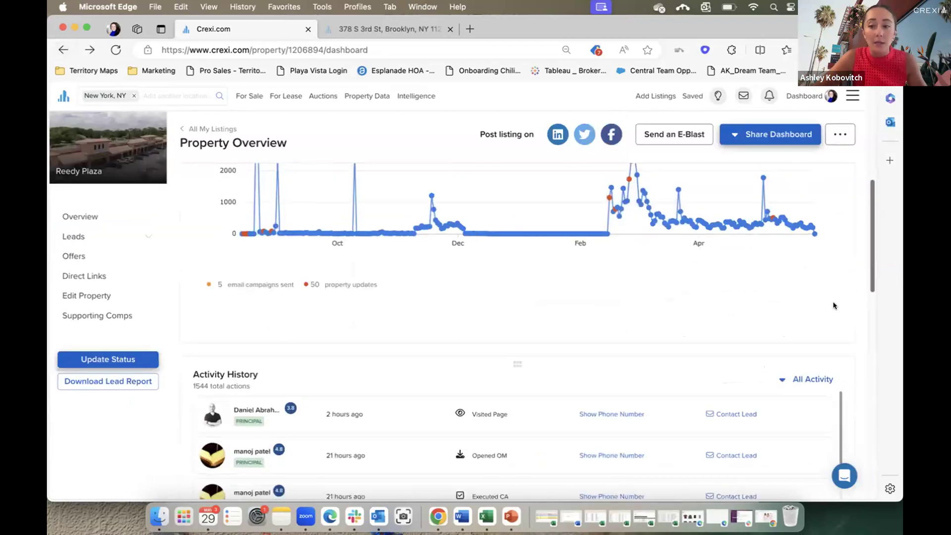
scroll(796, 341, "up", 5)
mouse_move(276, 366)
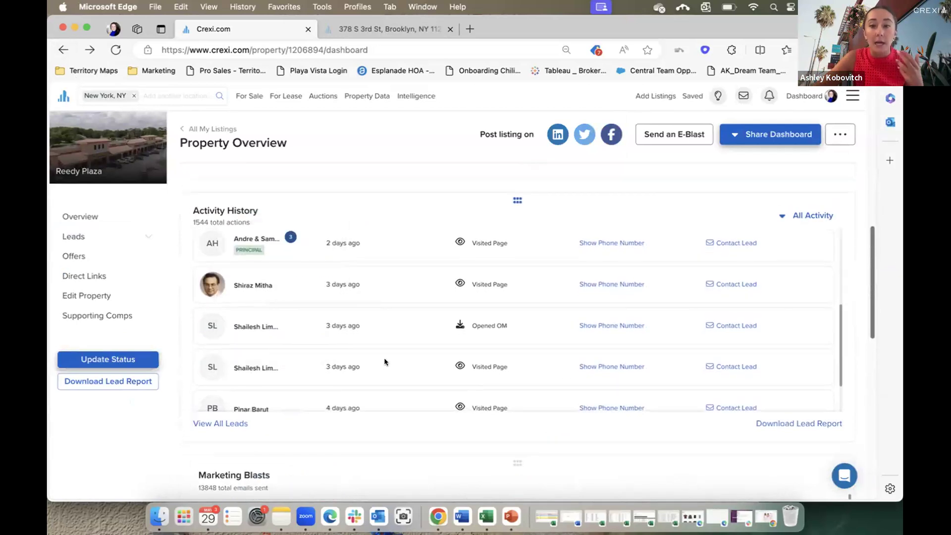
scroll(384, 361, "down", 2)
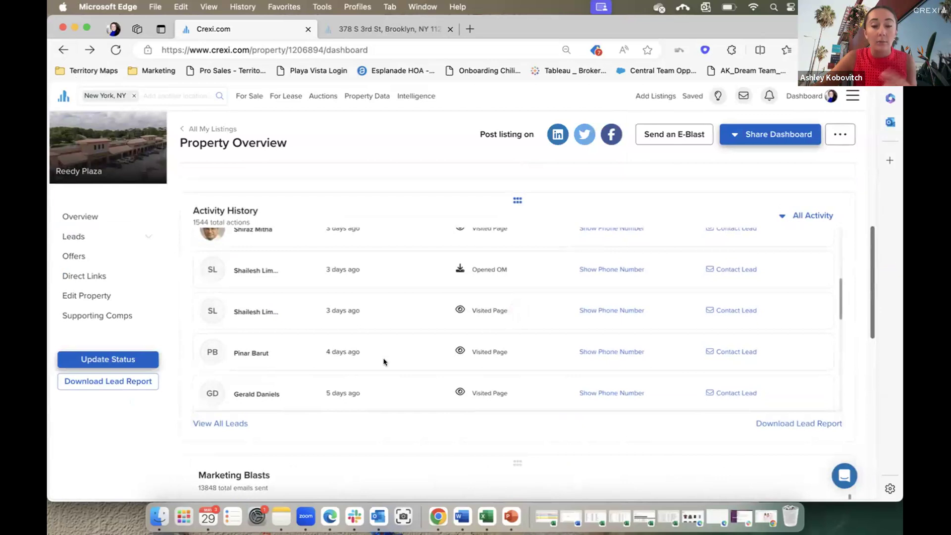
scroll(384, 362, "down", 4)
scroll(384, 362, "down", 3)
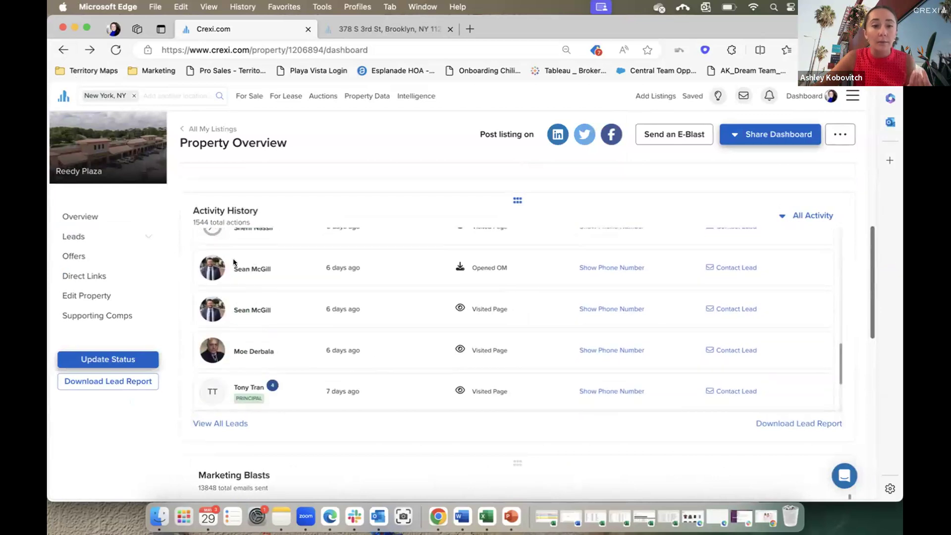
Check a broker lead's Notes and About details, close the panel, and open Download Lead Report.
left_click(246, 269)
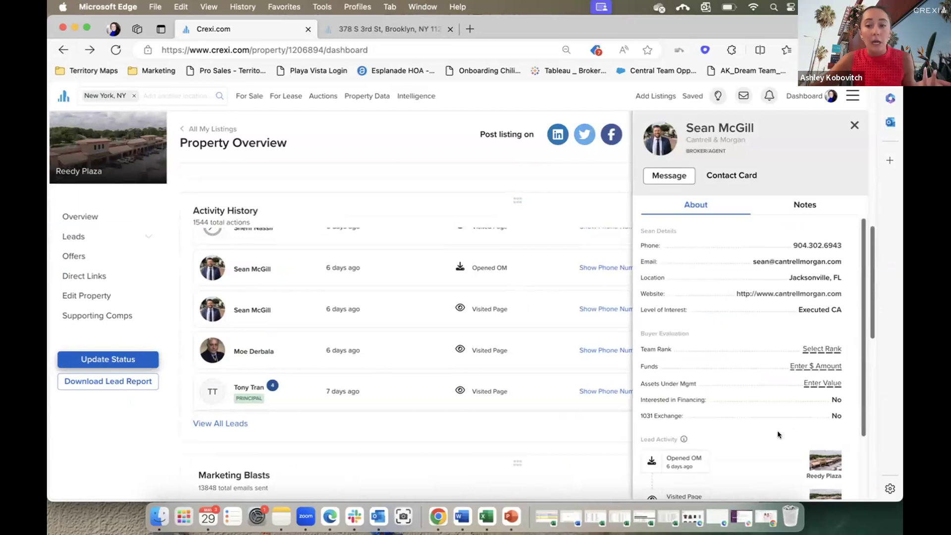
scroll(777, 434, "down", 3)
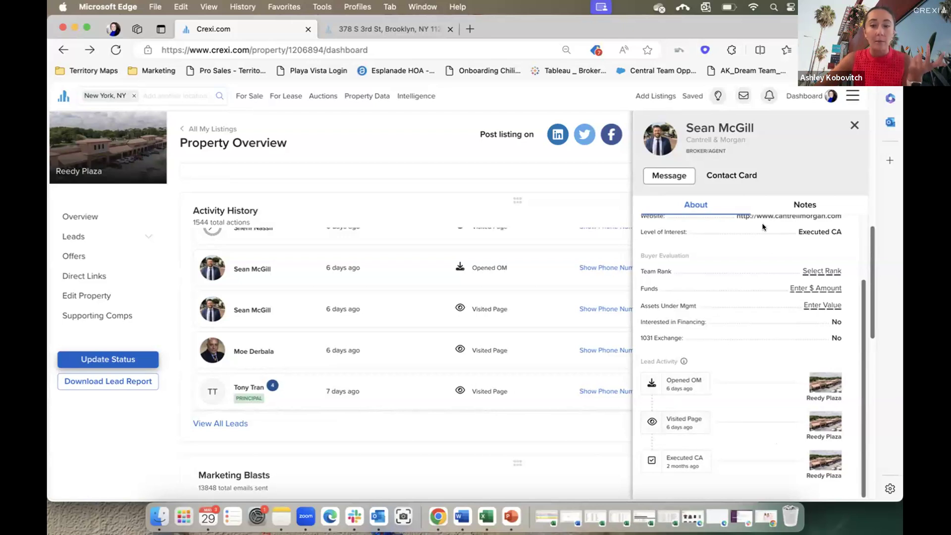
left_click(793, 203)
left_click(695, 207)
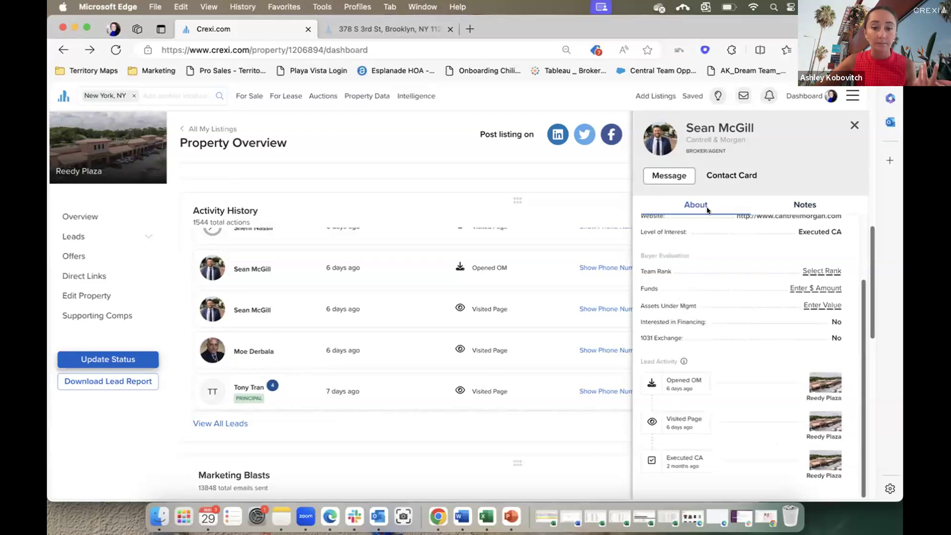
left_click(854, 126)
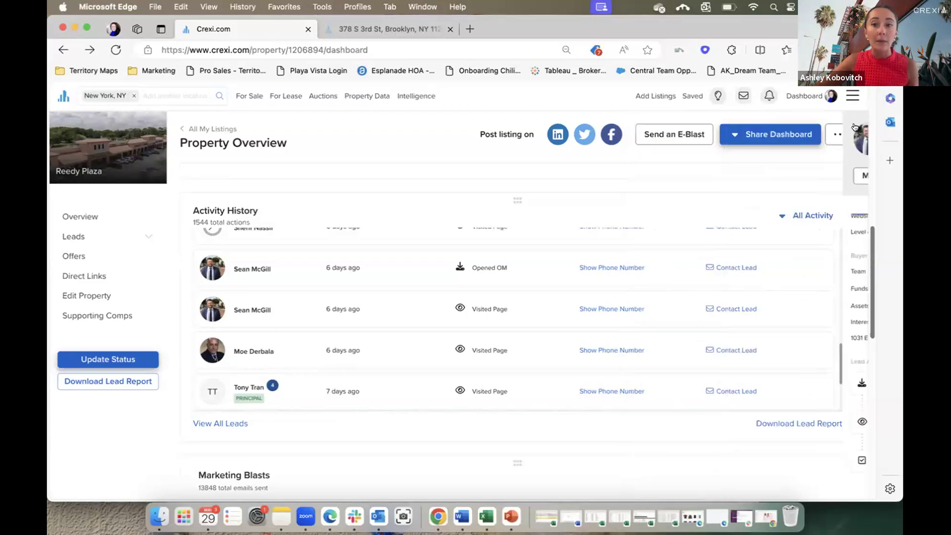
left_click(779, 425)
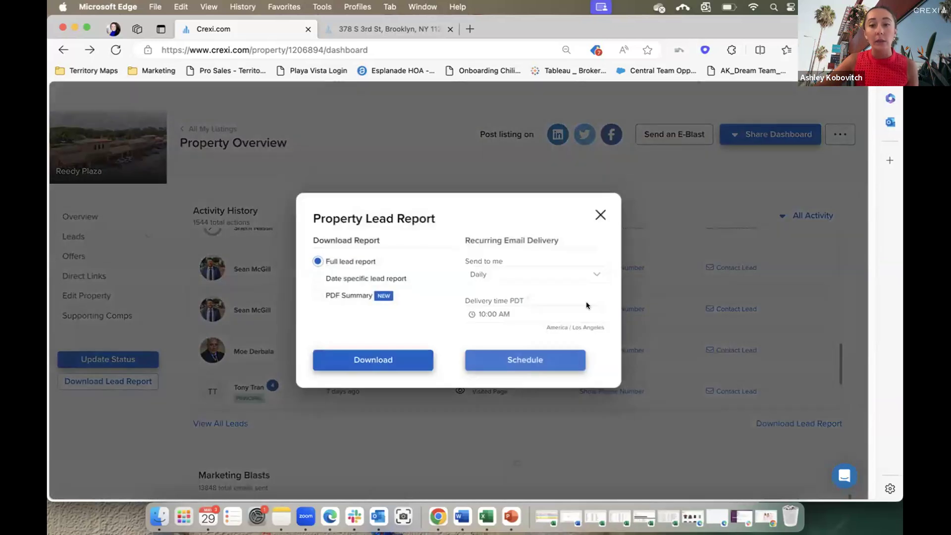
Keep recurring report delivery at Daily, then switch to the Lead Report - Reedy Plaza workbook.
left_click(515, 275)
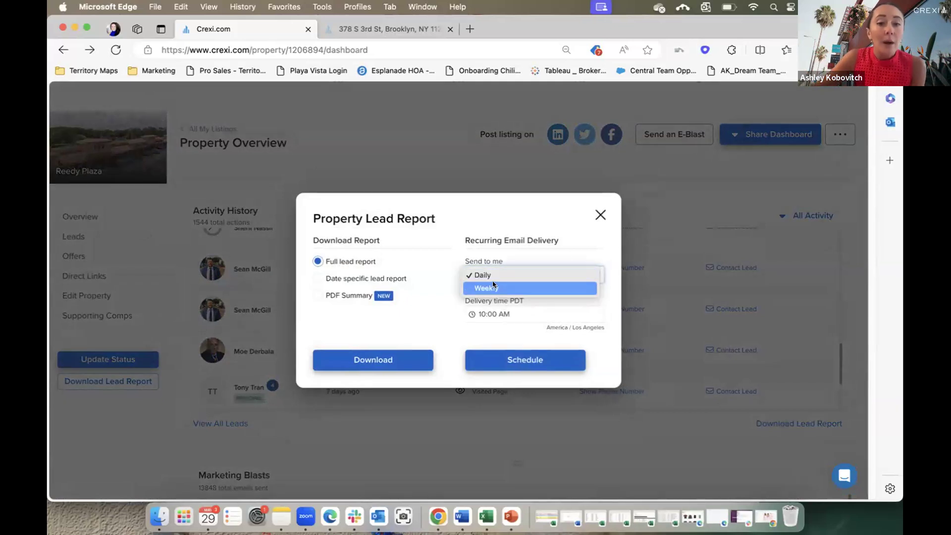
left_click(539, 249)
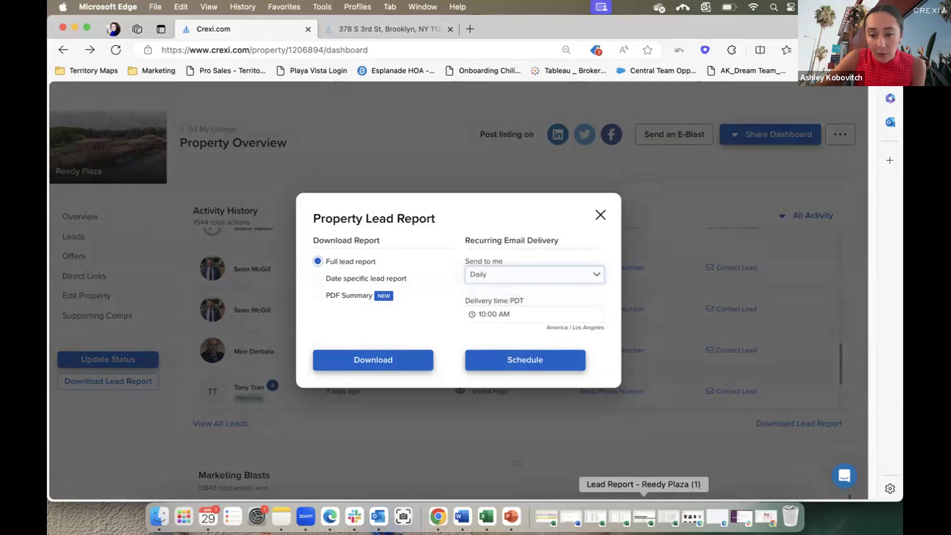
left_click(645, 517)
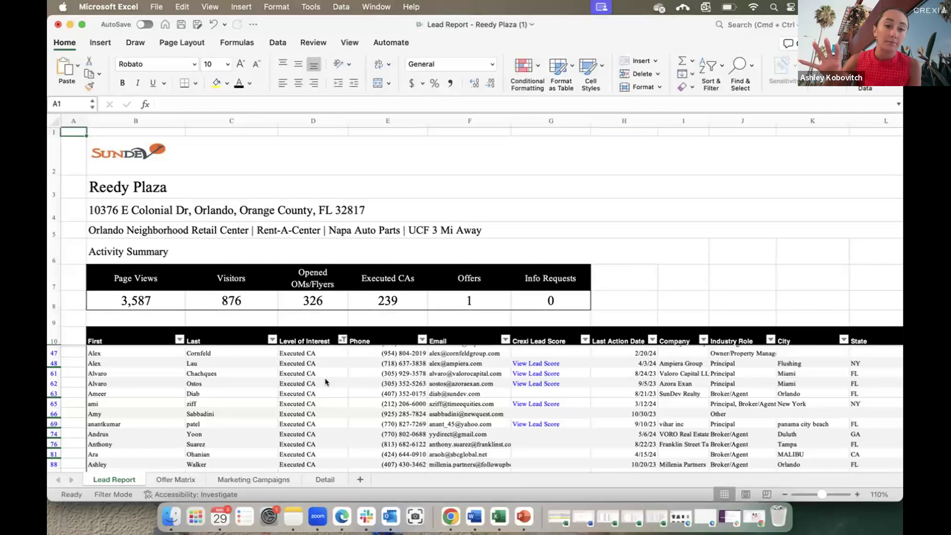
Browse and close the Level of Interest filter options, then return to Crexi in Edge.
left_click(341, 340)
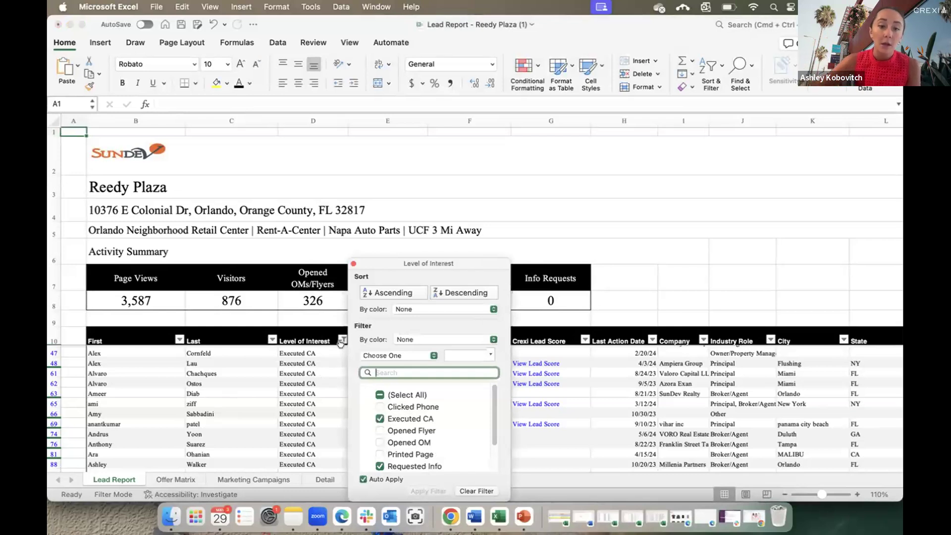
scroll(468, 455, "down", 2)
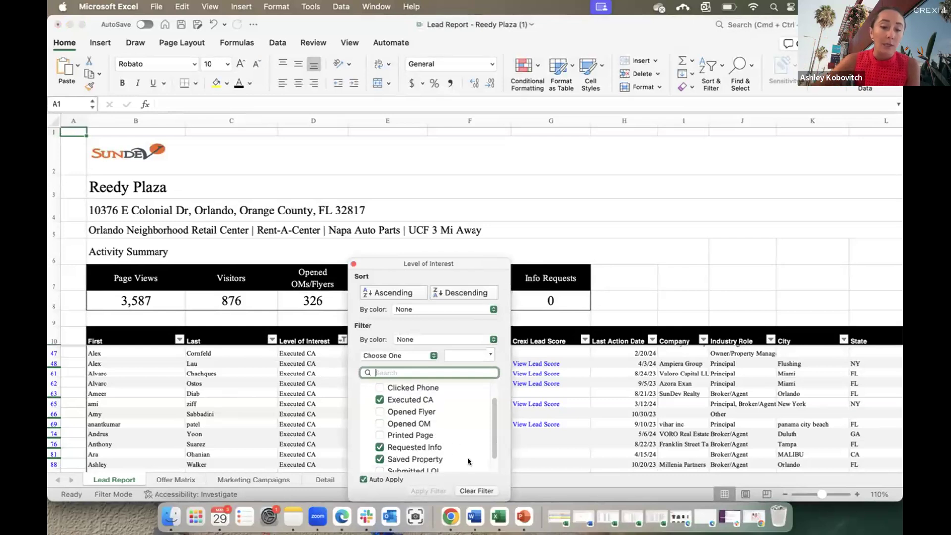
scroll(446, 448, "down", 1)
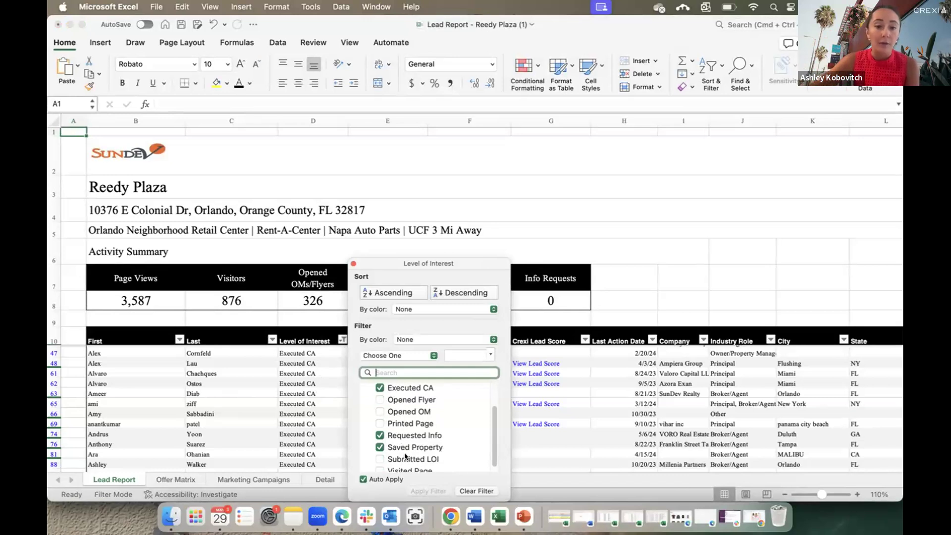
scroll(426, 419, "up", 3)
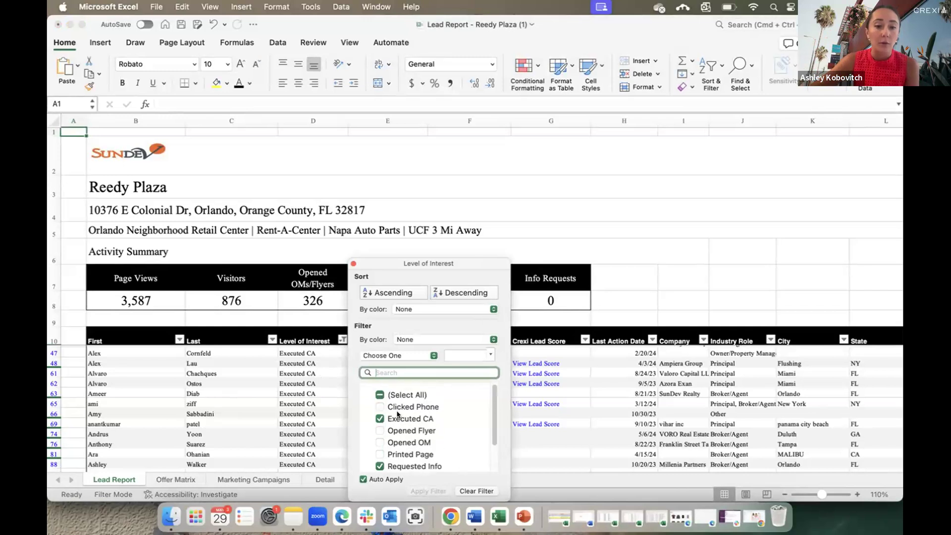
left_click(307, 395)
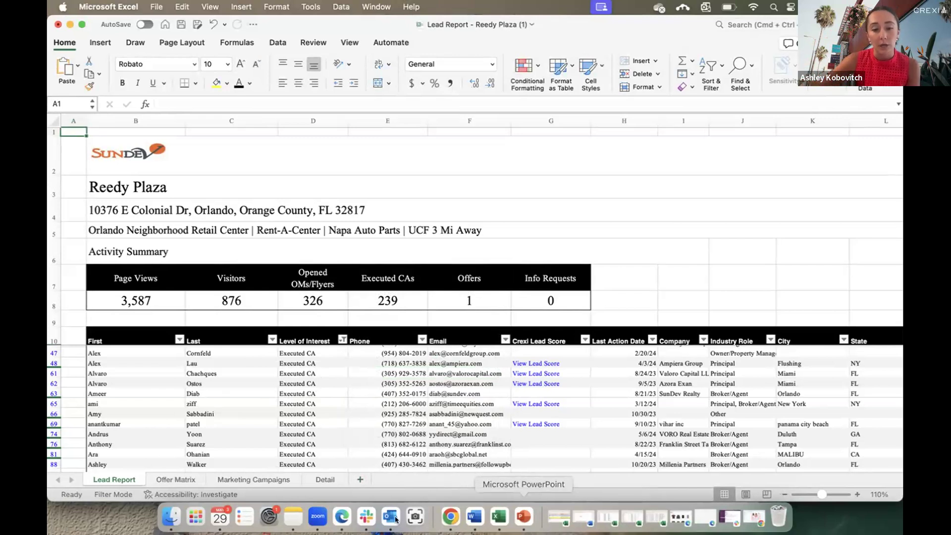
left_click(342, 516)
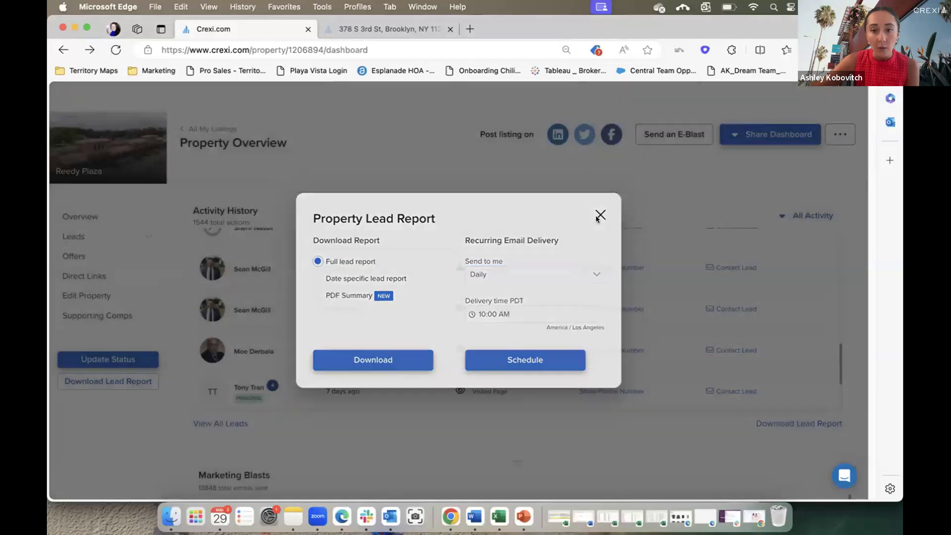
Dismiss the Property Lead Report dialog and go to the Messages inbox.
left_click(599, 216)
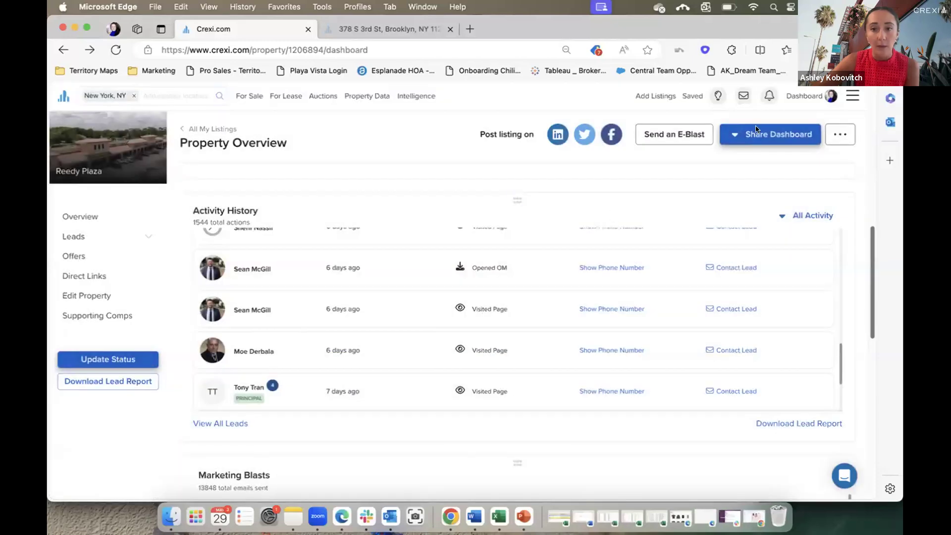
mouse_move(798, 96)
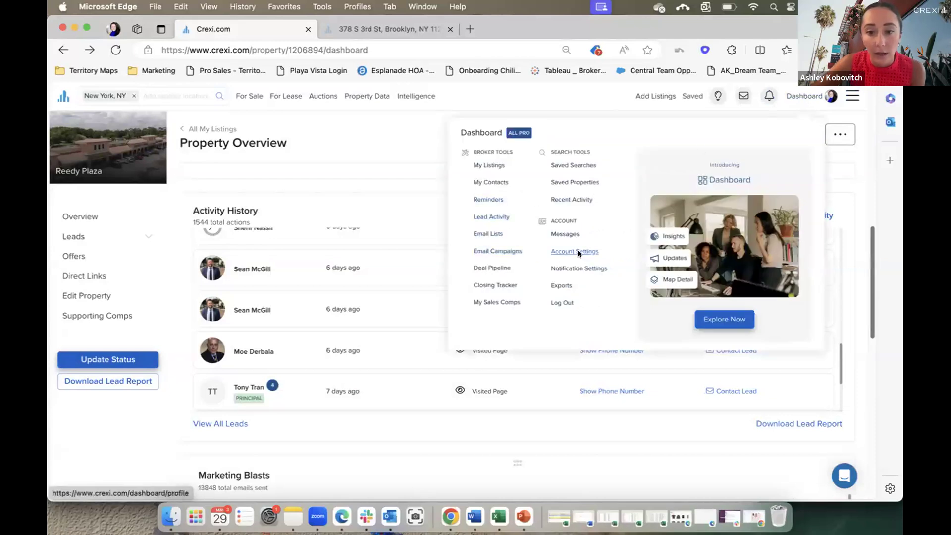
left_click(567, 234)
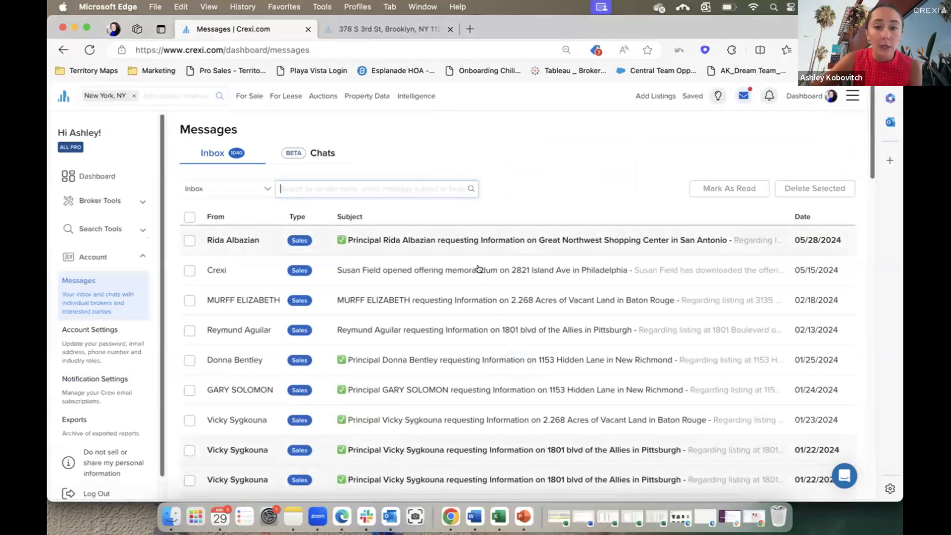
Read the newest Great Northwest Shopping Center inquiry and its sender's signature details.
left_click(479, 244)
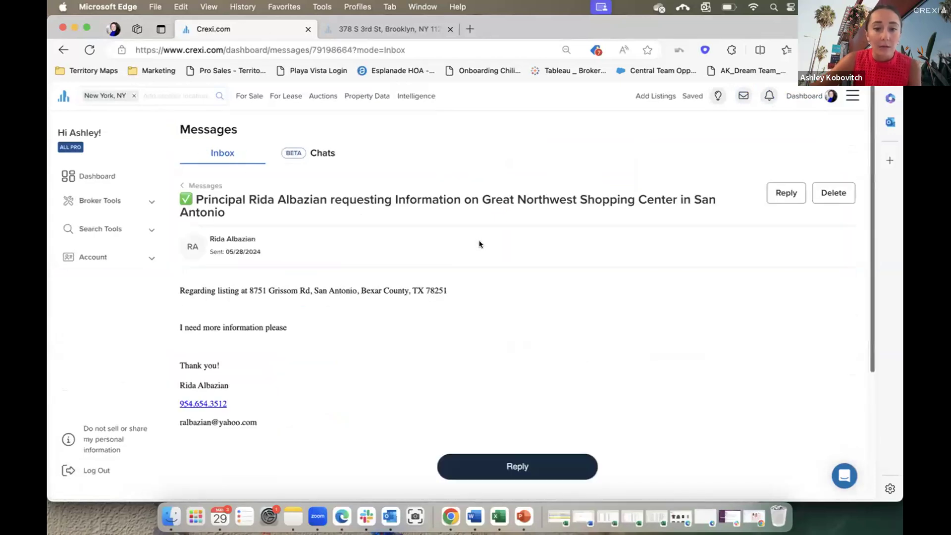
left_click_drag(274, 435, 166, 356)
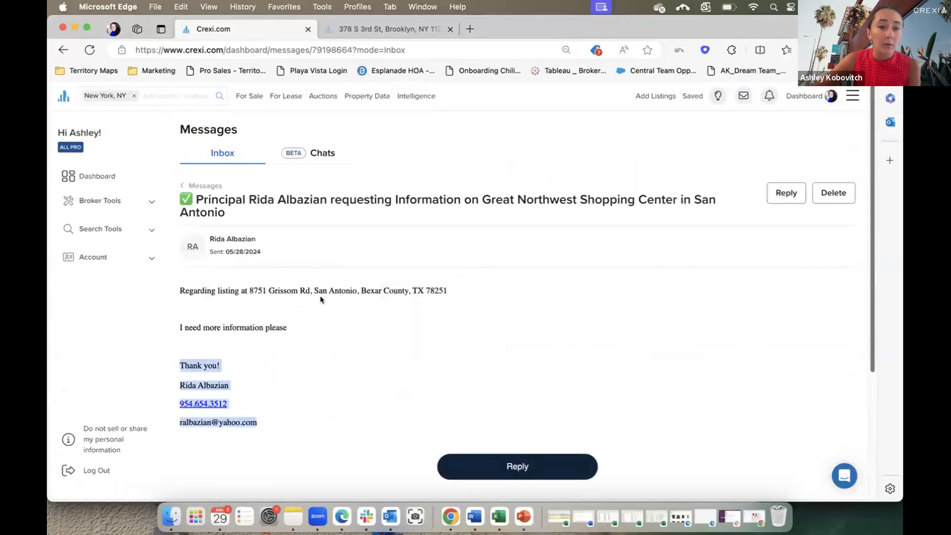
left_click(346, 379)
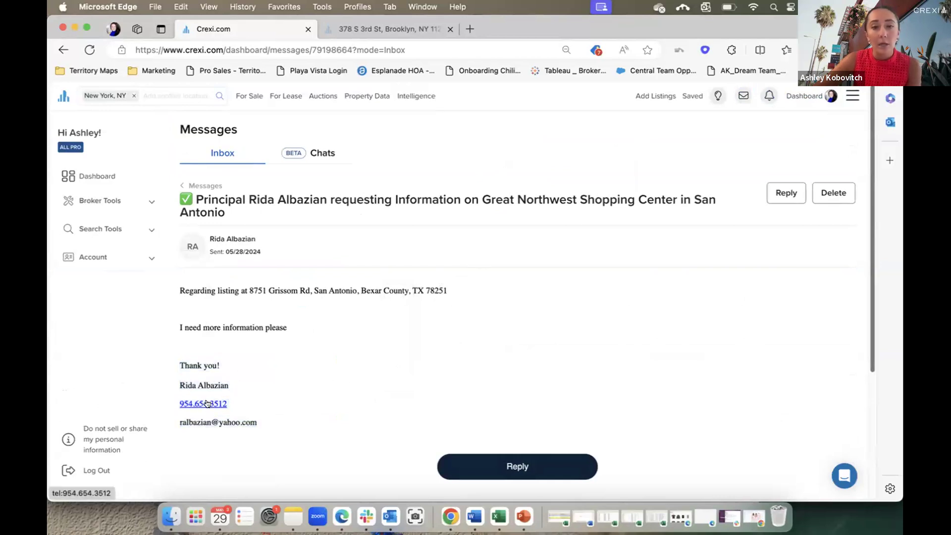
left_click(59, 51)
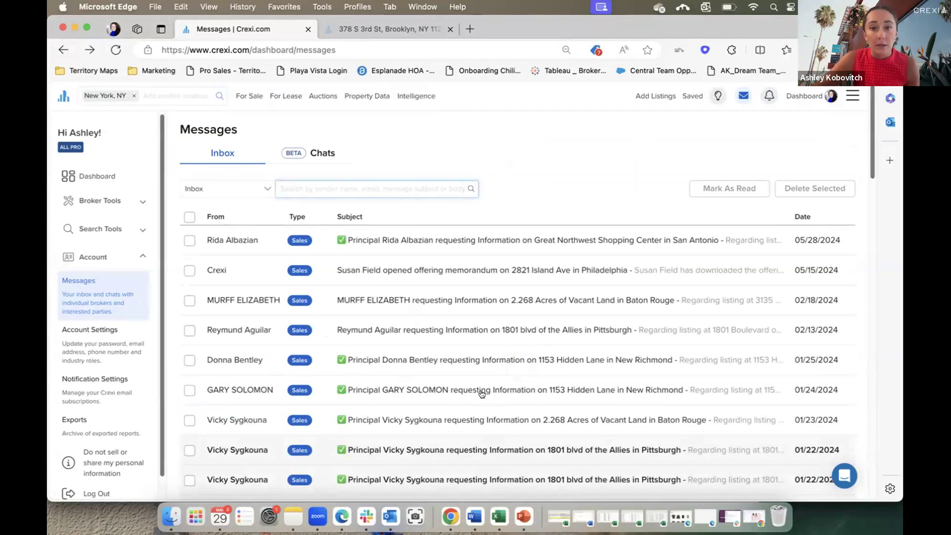
left_click(441, 394)
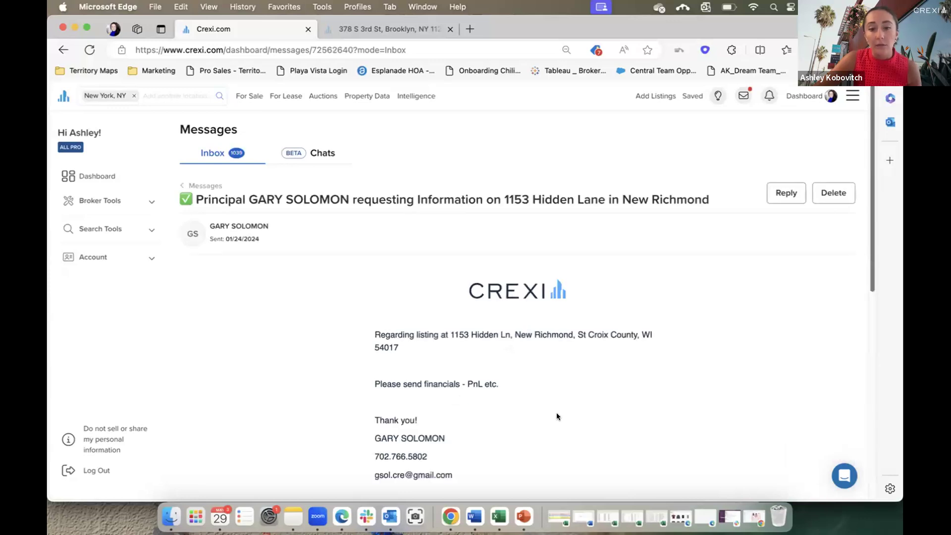
scroll(495, 414, "down", 1)
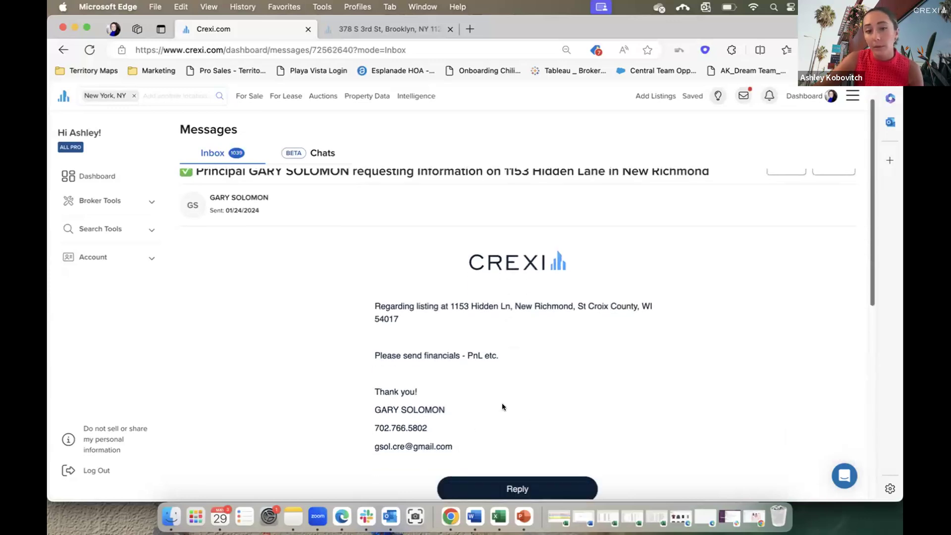
scroll(515, 375, "up", 1)
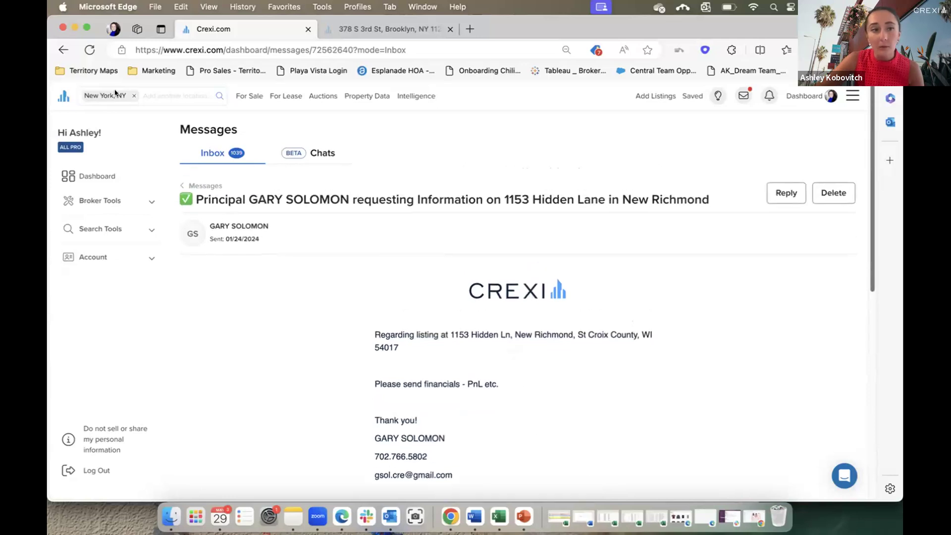
left_click(55, 50)
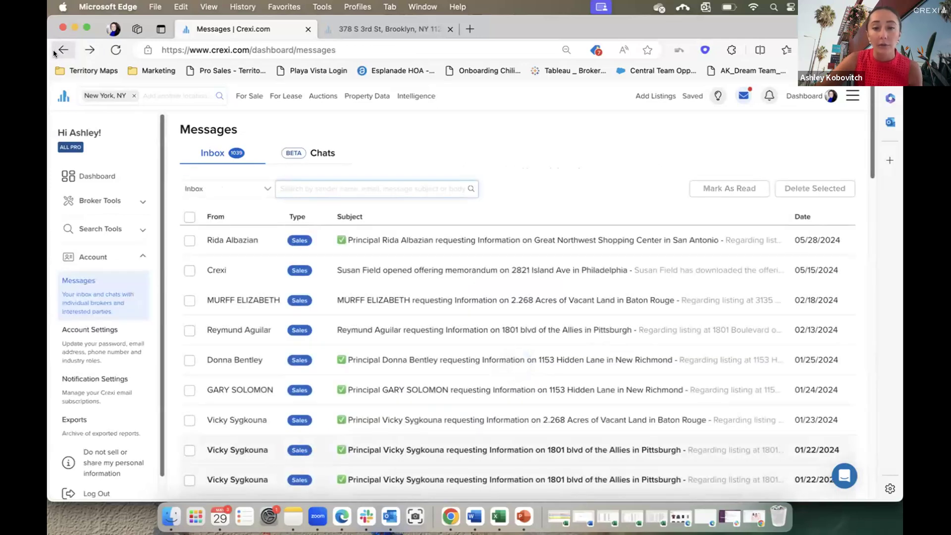
left_click(53, 51)
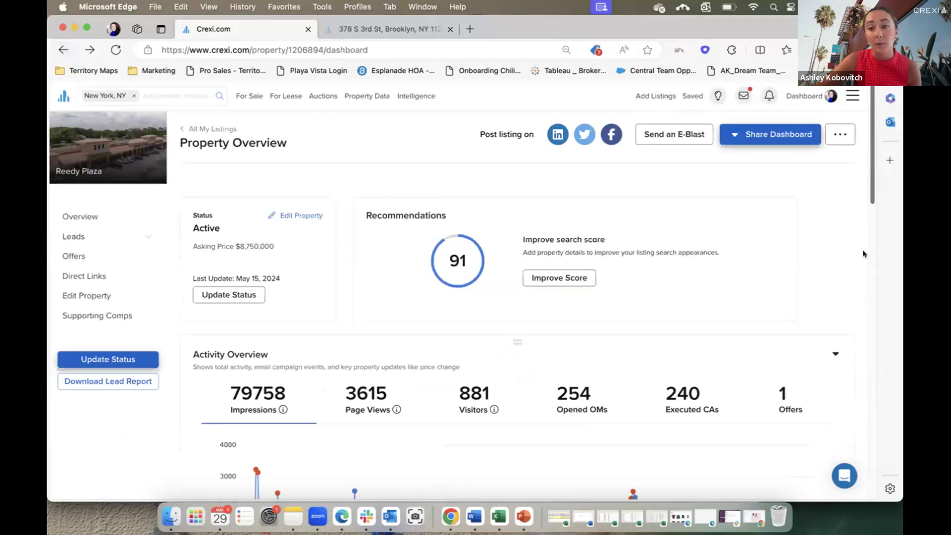
Scroll through the activity chart and Marketing Blasts, then show a lead's 4.8/5 score breakdown.
scroll(839, 358, "down", 6)
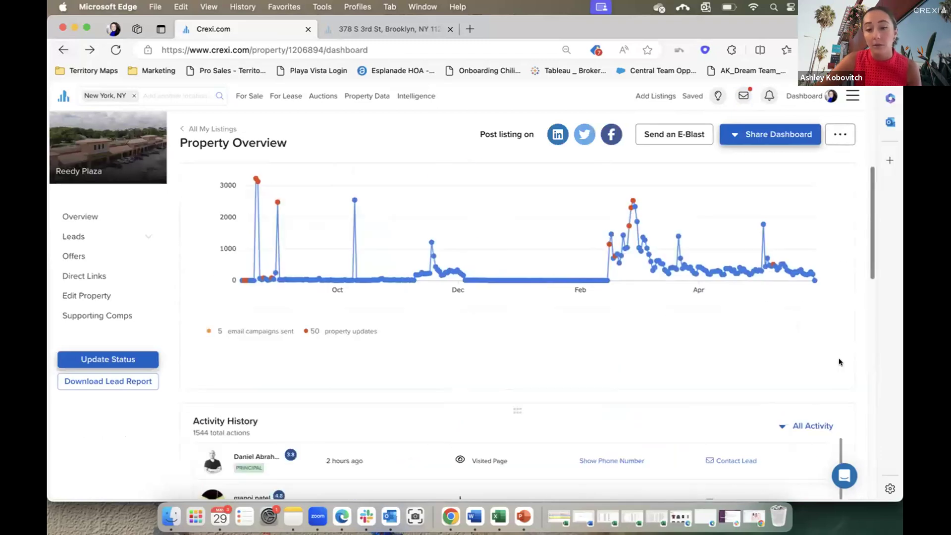
scroll(839, 358, "down", 5)
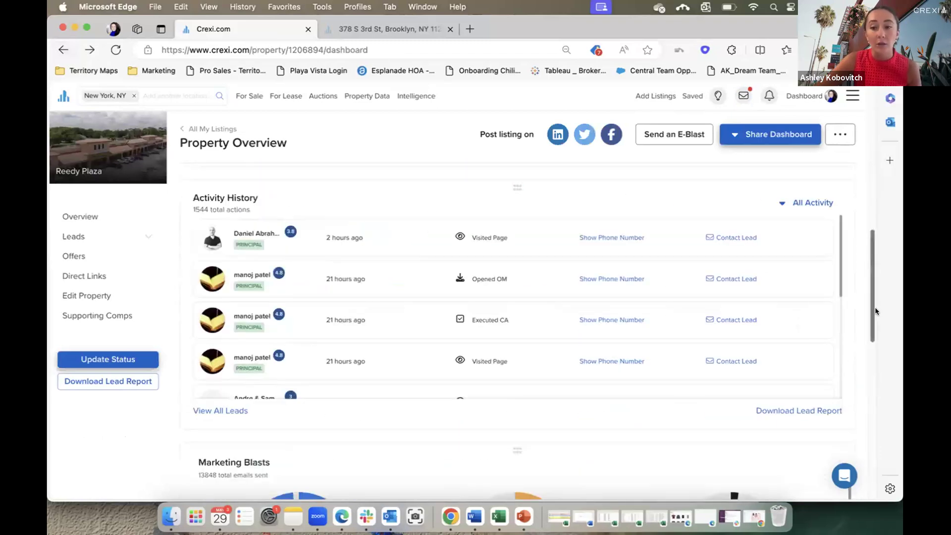
left_click_drag(869, 303, 870, 385)
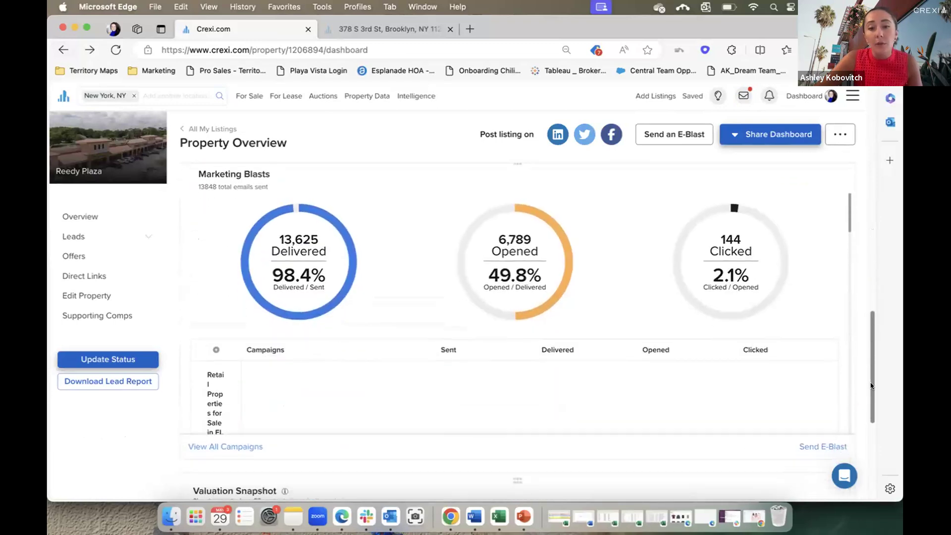
scroll(735, 357, "down", 10)
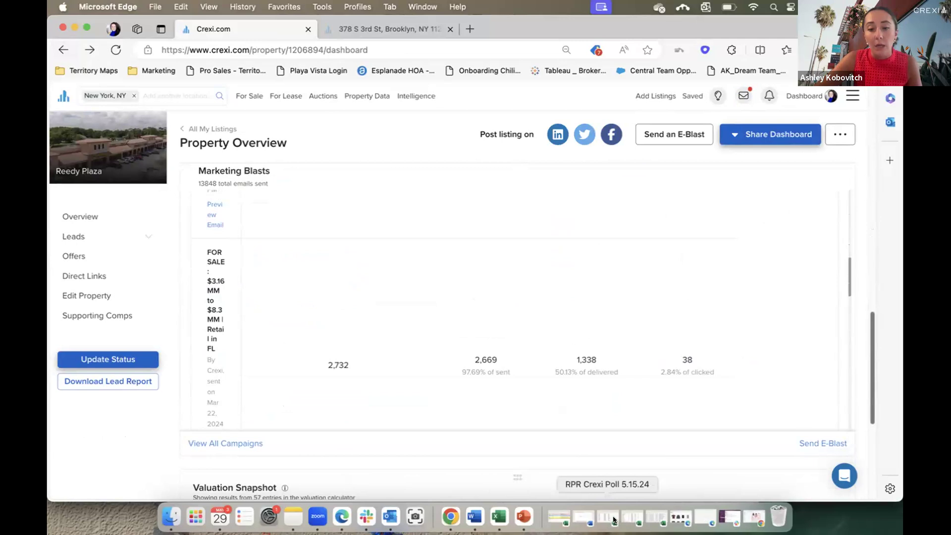
left_click_drag(870, 396, 870, 295)
mouse_move(277, 305)
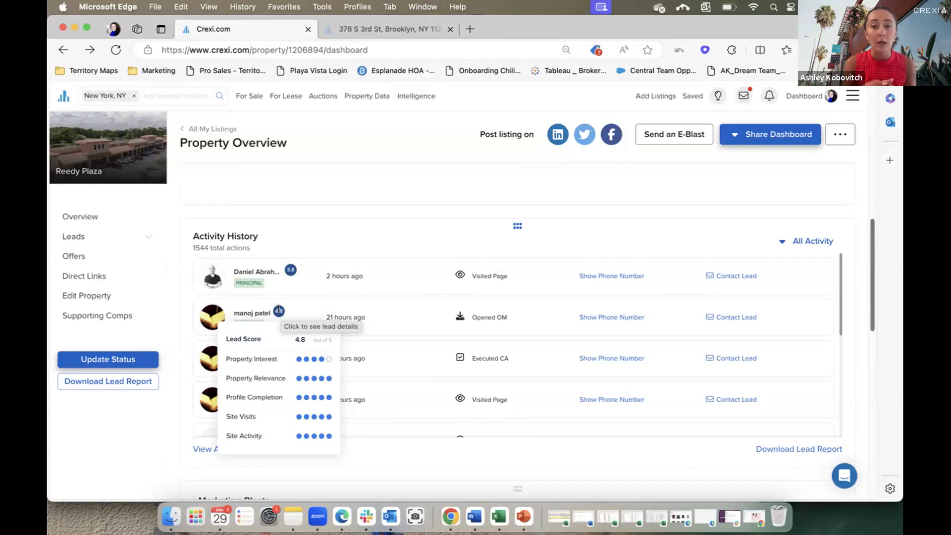
Open the All Leads table of 886 leads and scroll it right.
left_click(147, 237)
left_click(85, 253)
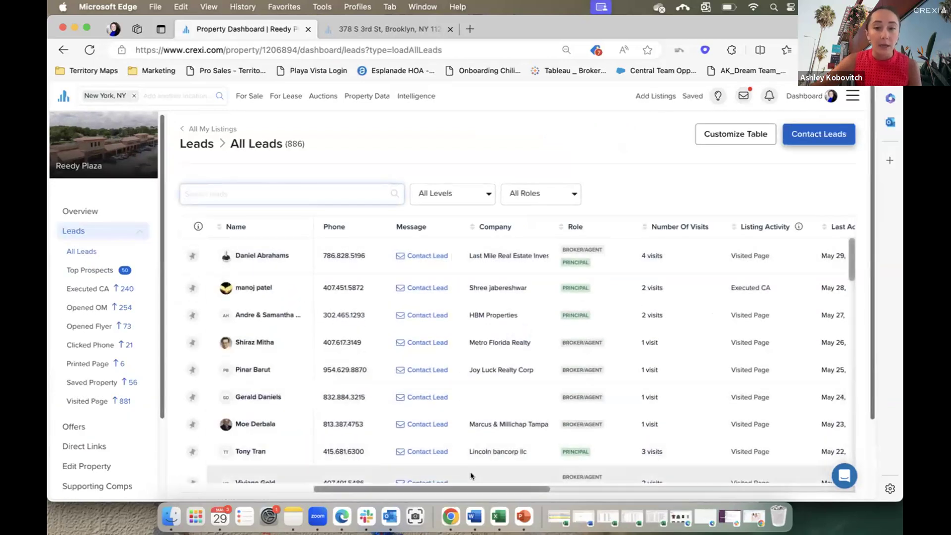
left_click_drag(474, 491, 652, 485)
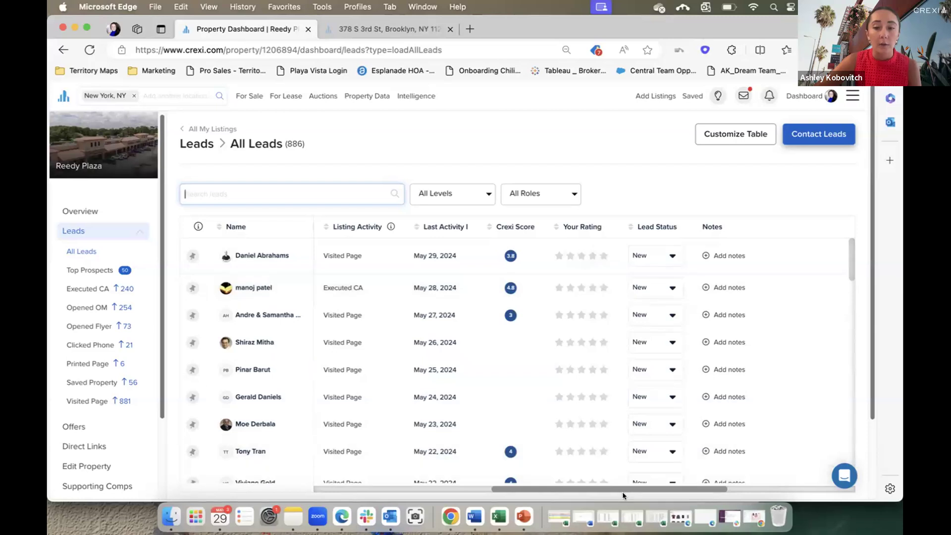
scroll(754, 490, "right", 3)
scroll(754, 489, "right", 10)
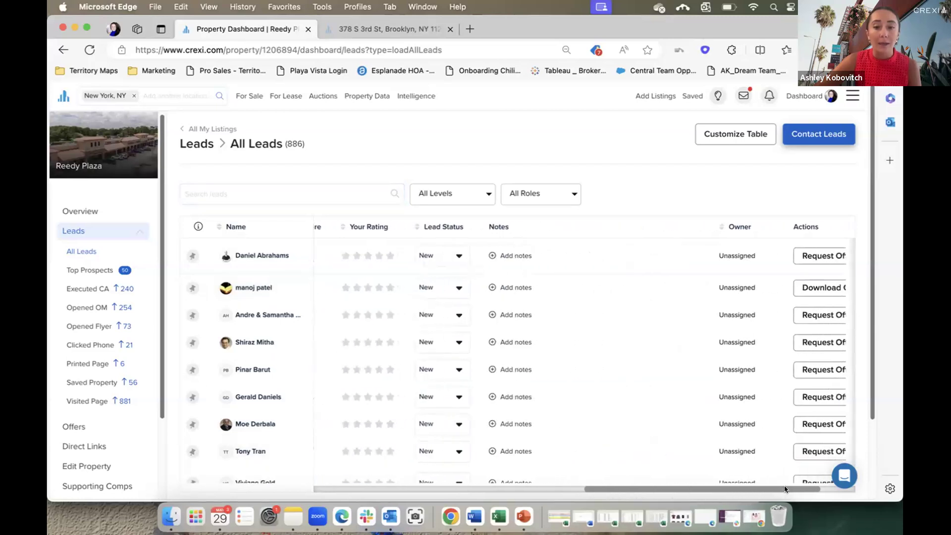
Inspect the second lead's Lead Status and Owner choices unchanged, then open Top Prospects.
left_click(446, 287)
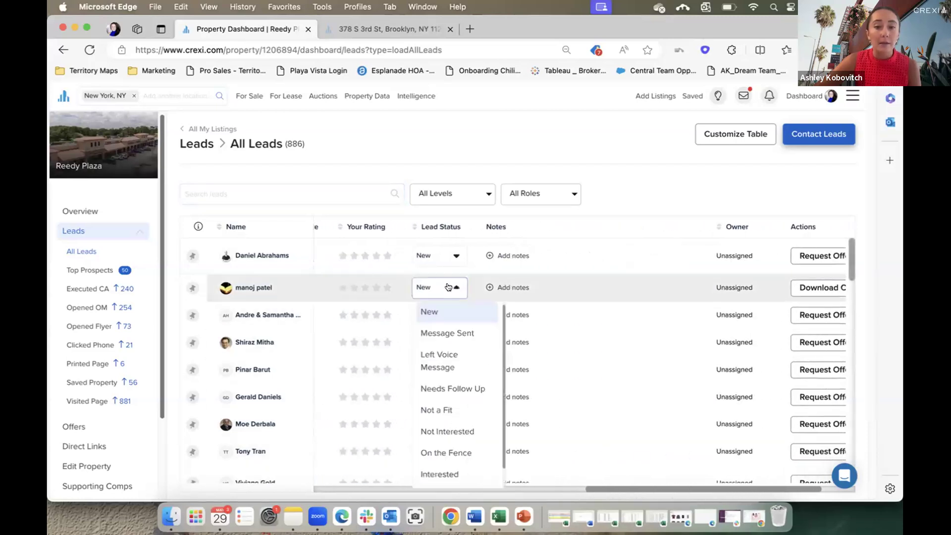
left_click(734, 288)
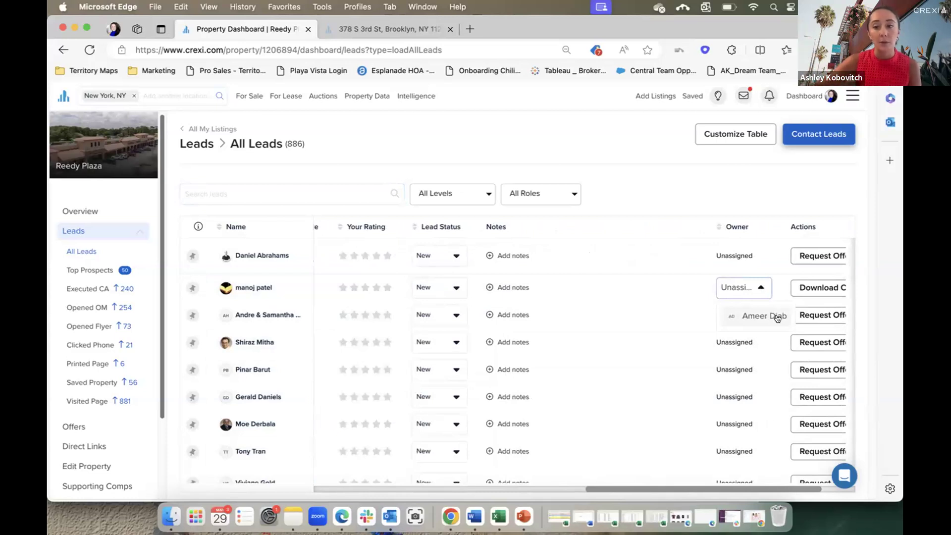
left_click(679, 199)
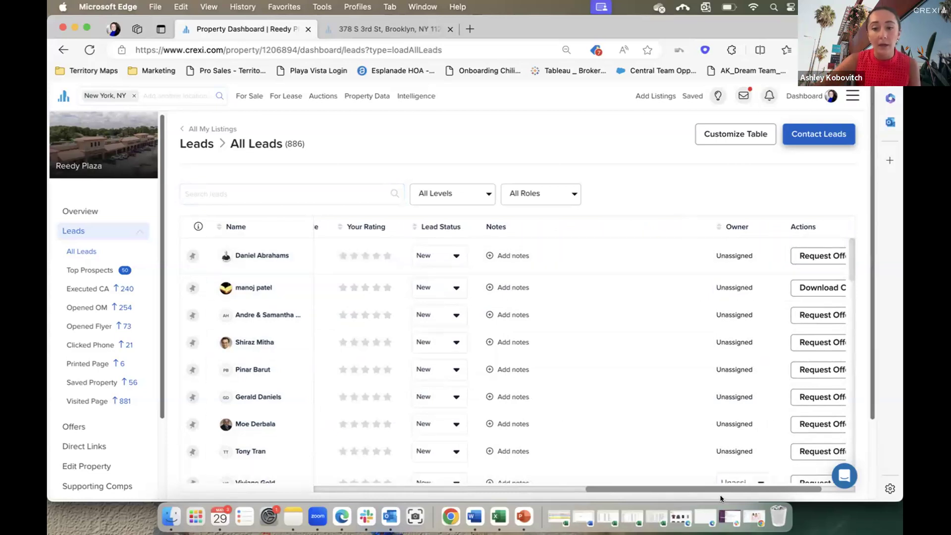
left_click_drag(721, 491, 414, 505)
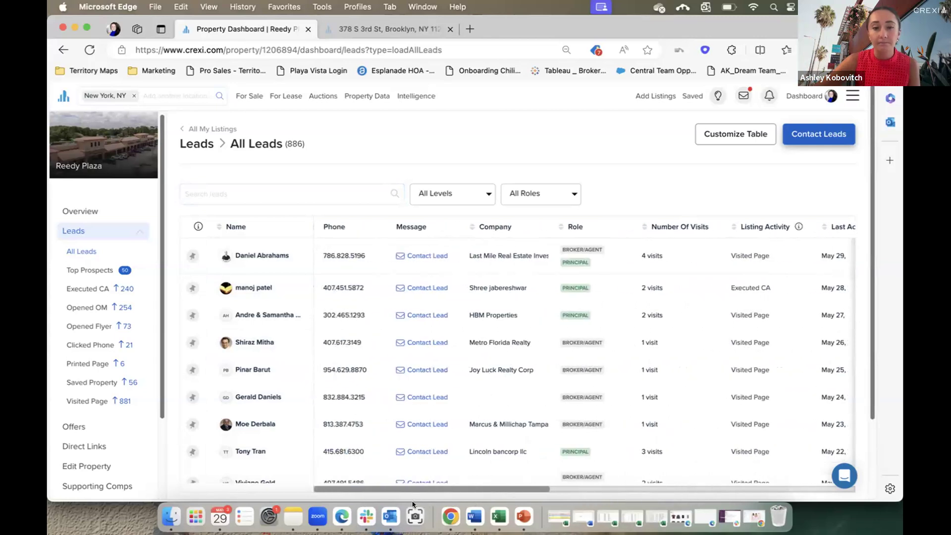
left_click(87, 272)
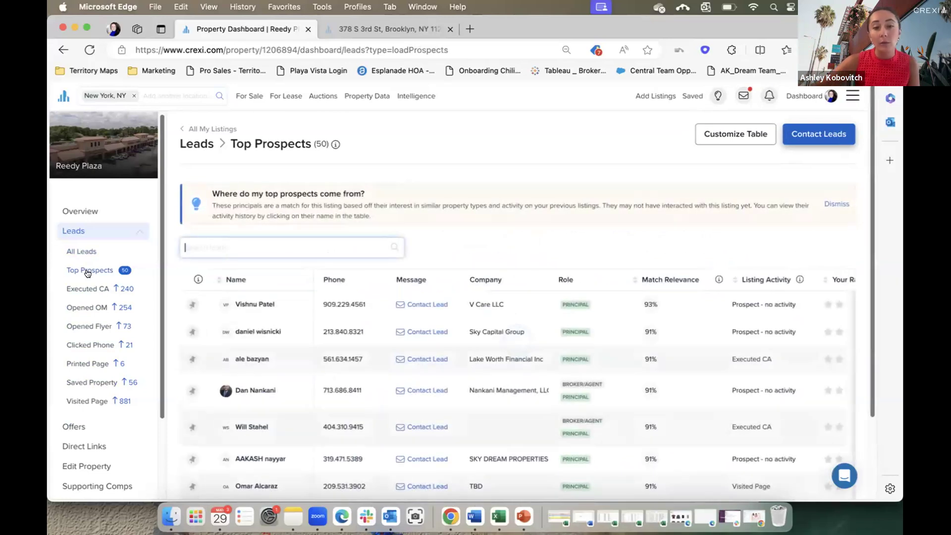
Return to the Reedy Plaza Property Overview showing 79759 impressions, 881 visitors and 1 offer.
left_click(519, 252)
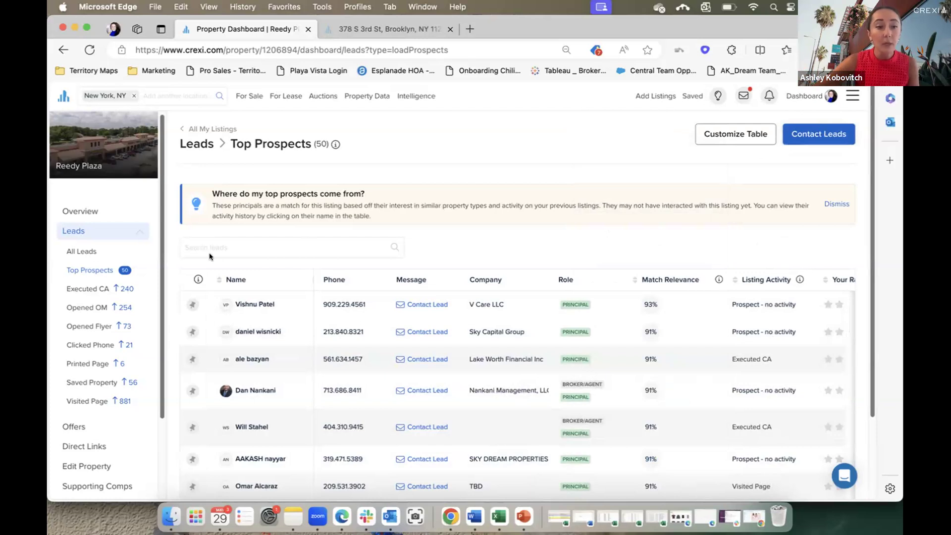
left_click(79, 212)
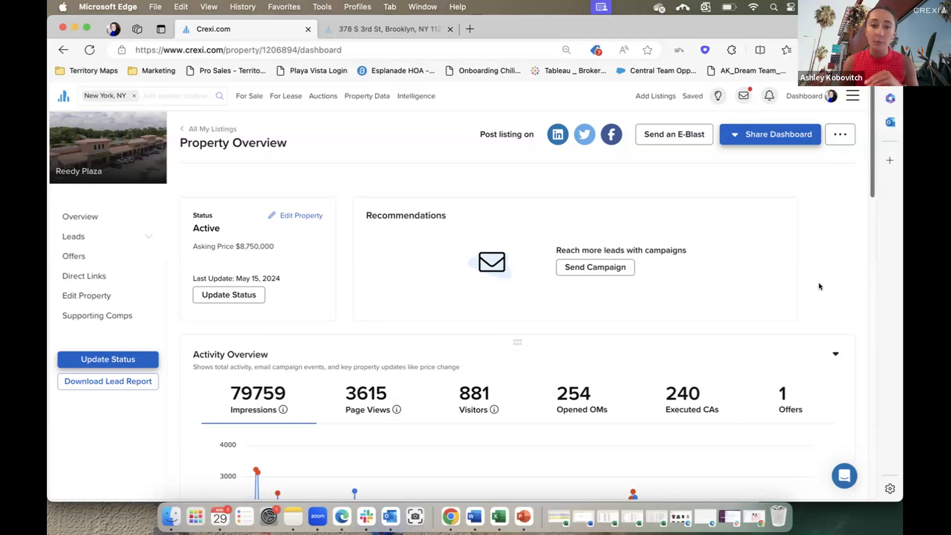
left_click_drag(873, 137, 872, 183)
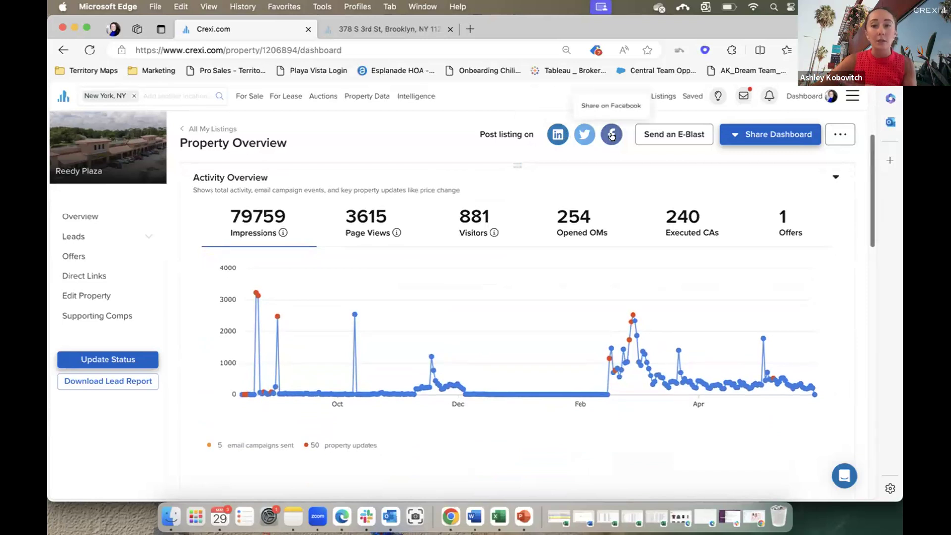
left_click(755, 143)
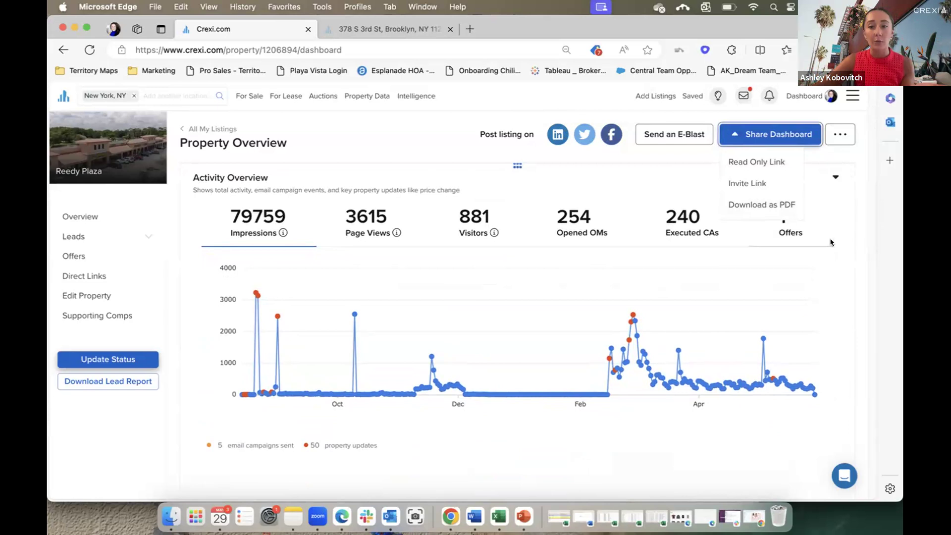
scroll(853, 246, "down", 1)
scroll(853, 248, "down", 5)
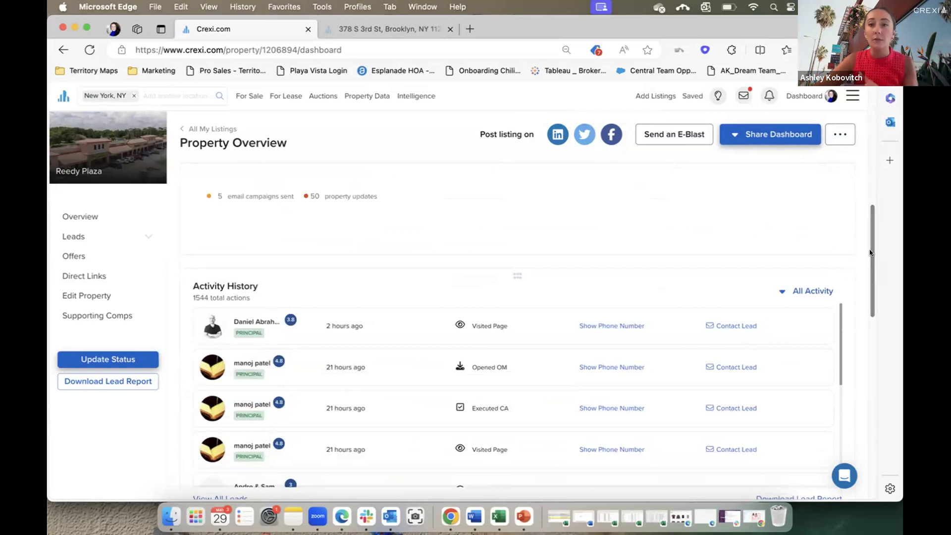
left_click_drag(869, 252, 870, 254)
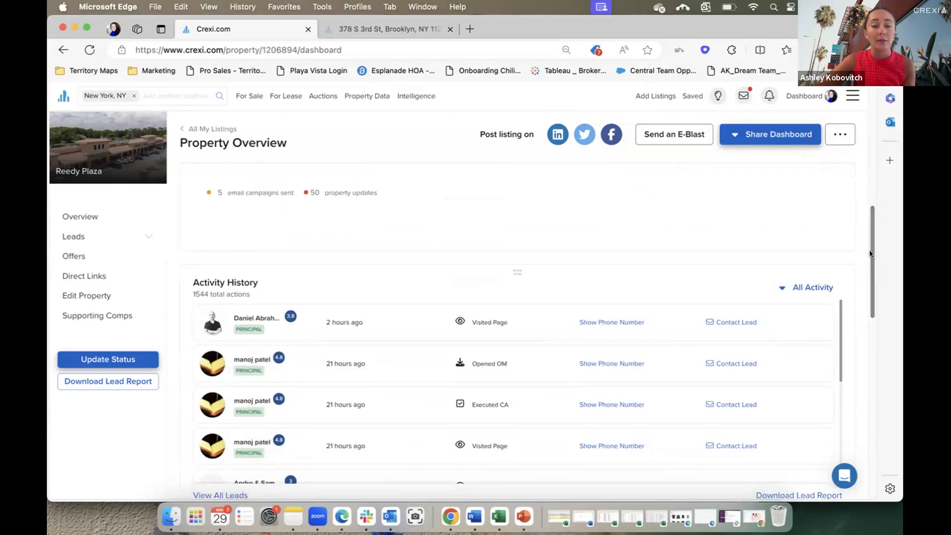
left_click_drag(873, 237, 870, 123)
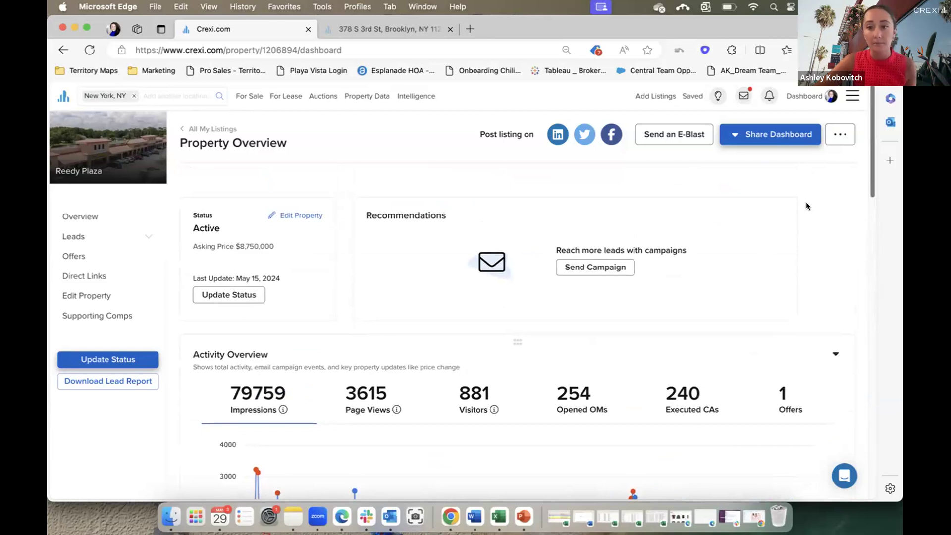
mouse_move(811, 97)
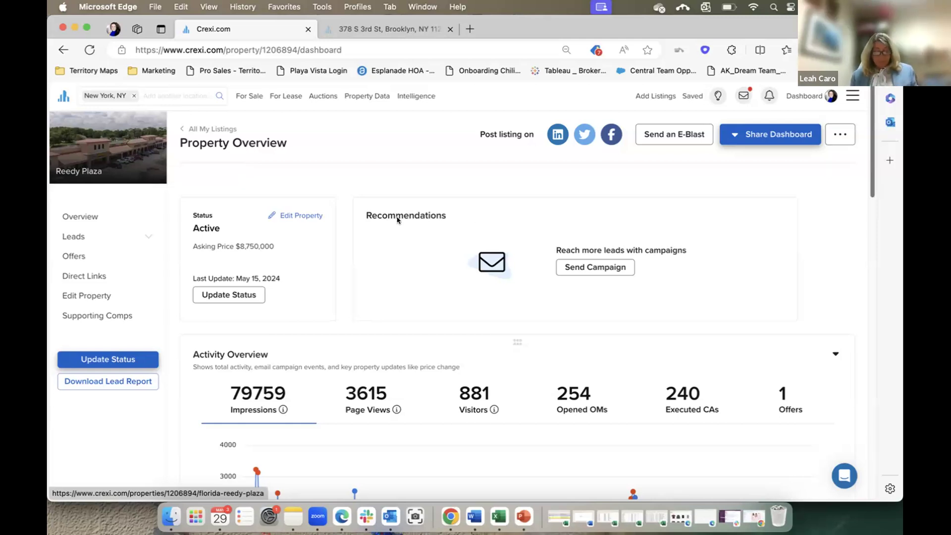
Show the Dashboard mega-menu listing broker tools, search tools and account pages.
mouse_move(806, 97)
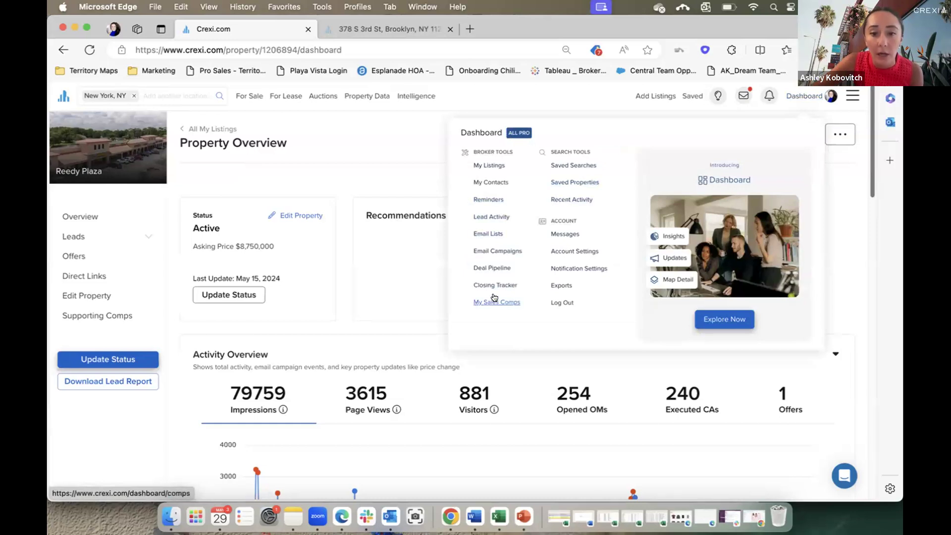
Go to My Contacts' Lead Activity, note the 32,416 lead total, and start a Contact Leads message.
left_click(494, 183)
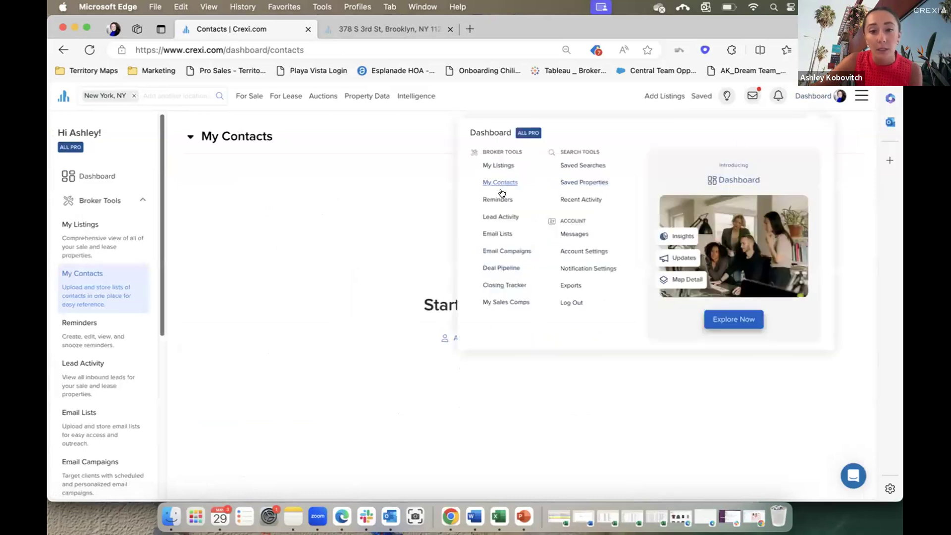
left_click(501, 218)
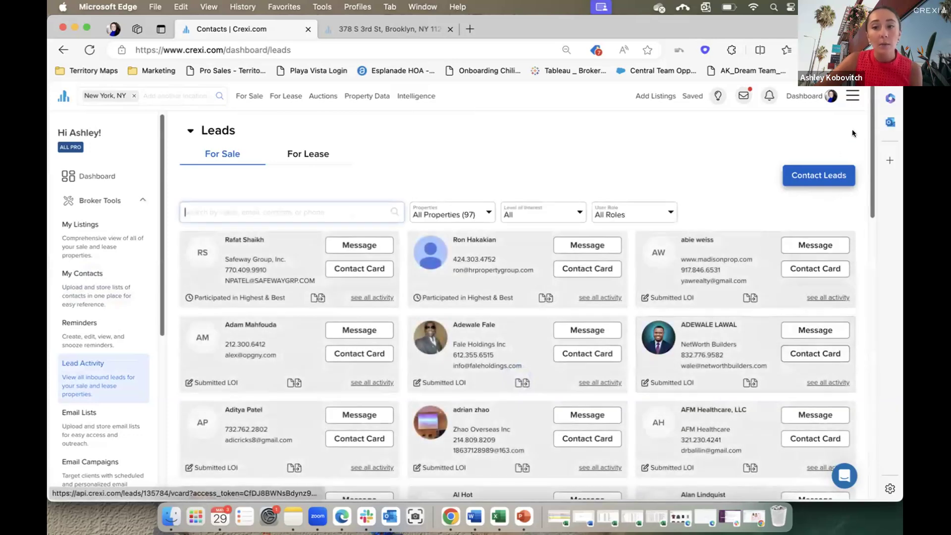
scroll(863, 341, "down", 10)
scroll(863, 340, "down", 5)
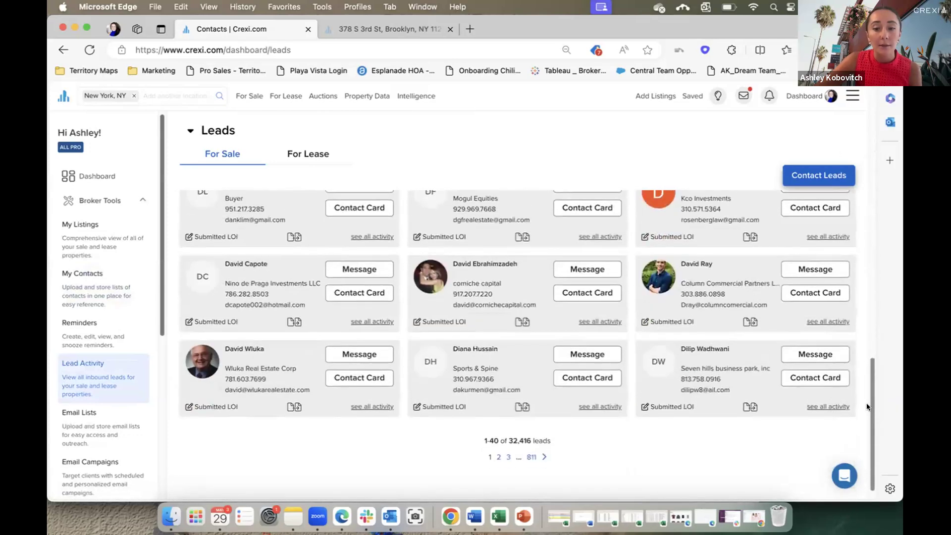
left_click_drag(482, 420, 566, 423)
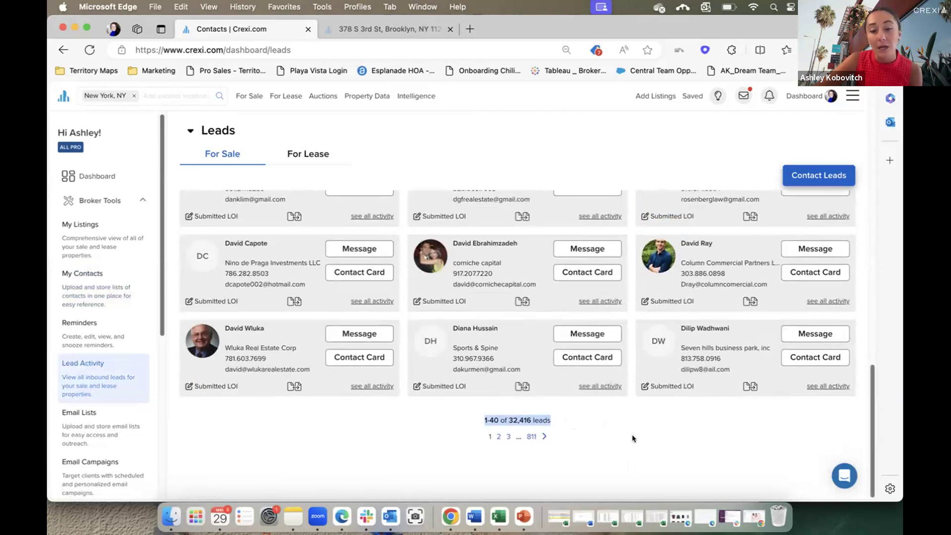
left_click(798, 176)
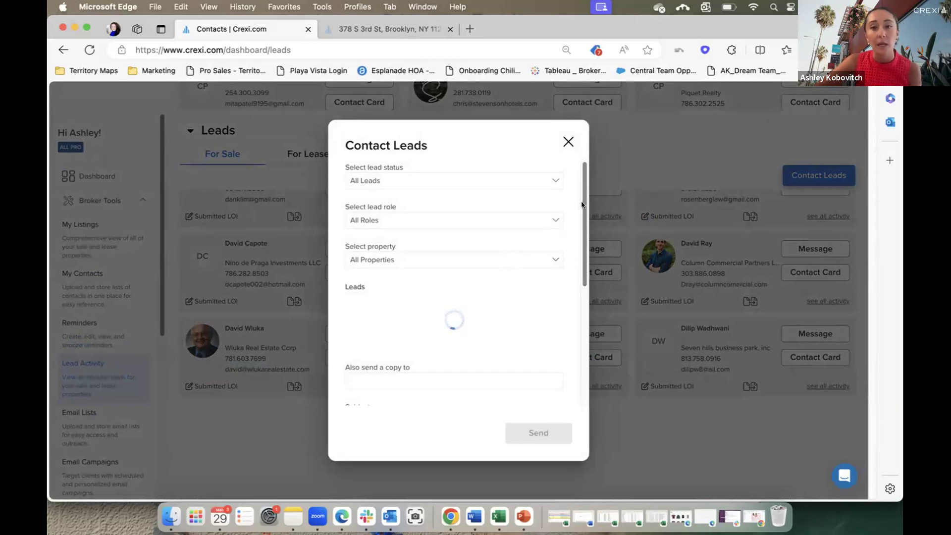
Look through the Contact Leads form fields, then dismiss it without sending.
left_click_drag(582, 205, 568, 298)
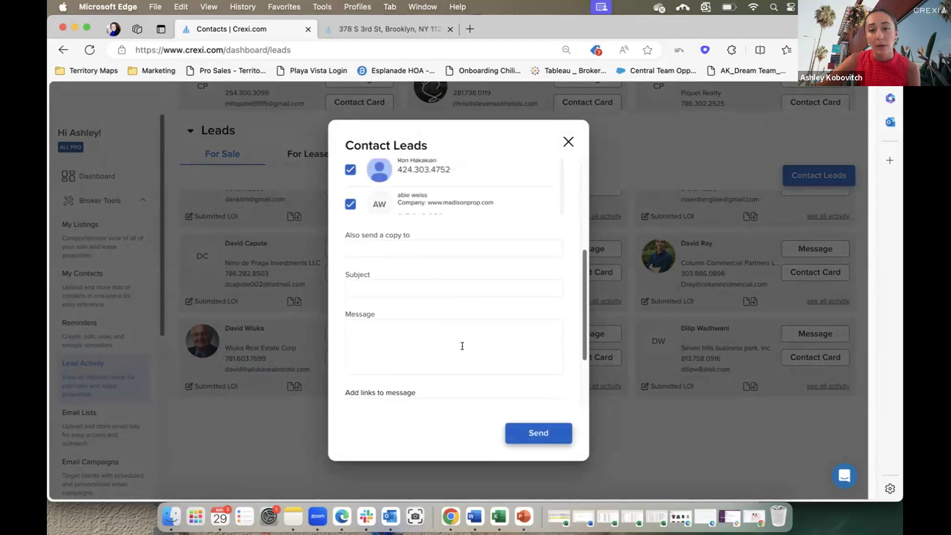
scroll(517, 342, "down", 3)
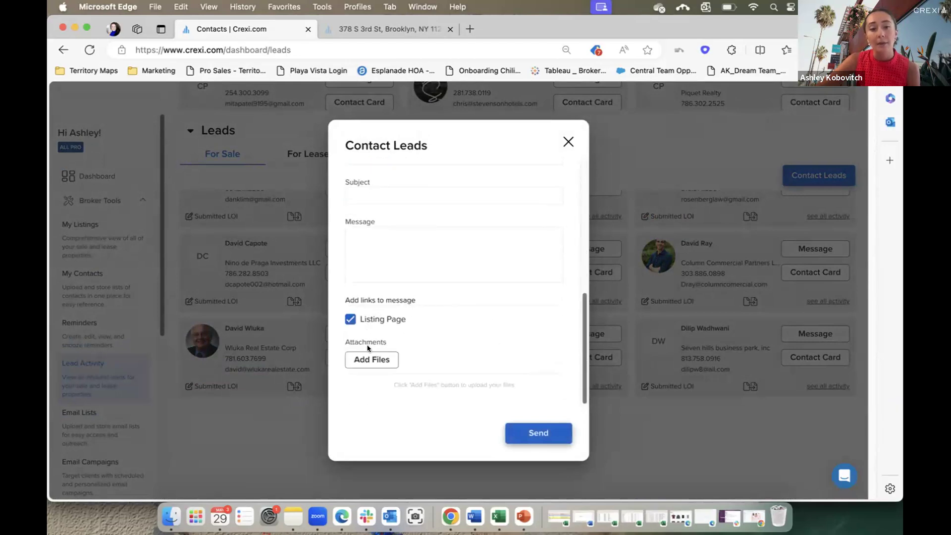
scroll(507, 336, "up", 5)
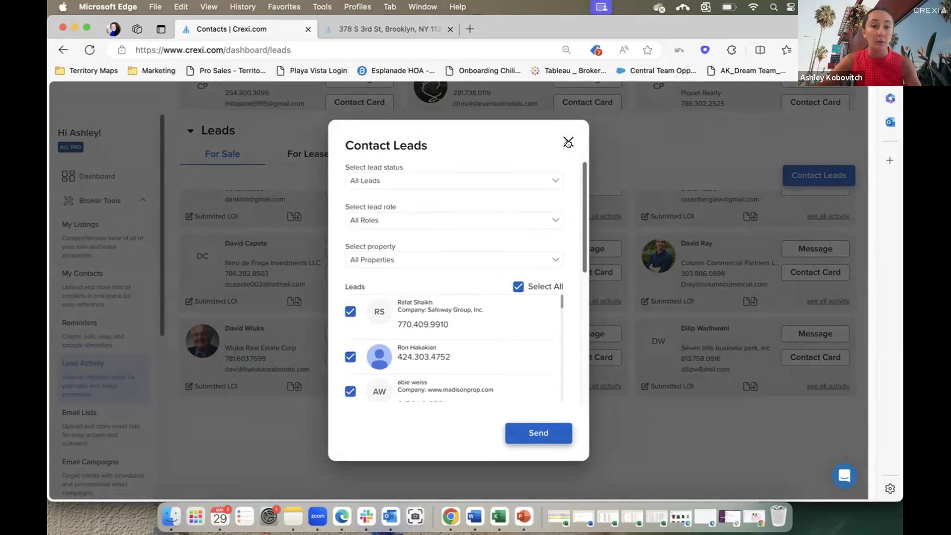
left_click(568, 142)
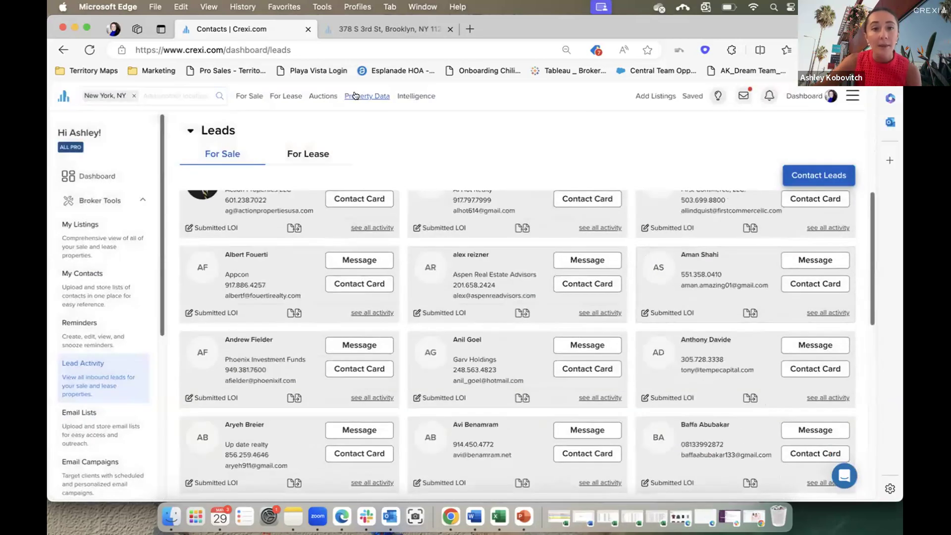
mouse_move(355, 96)
left_click(358, 148)
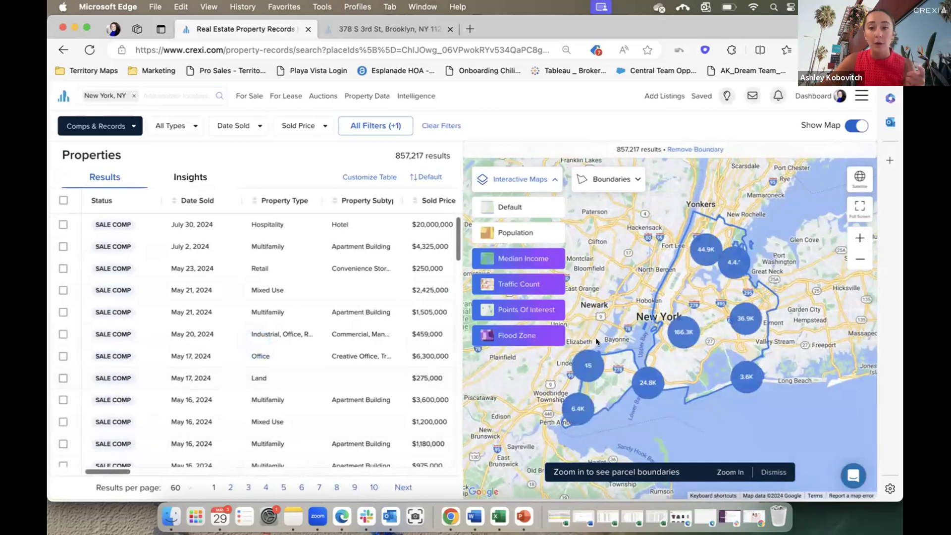
scroll(707, 306, "up", 5)
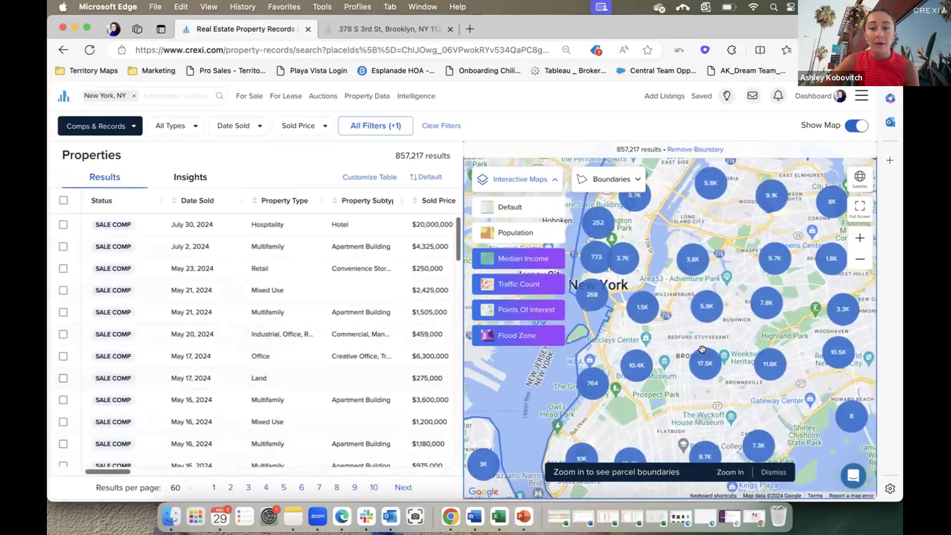
scroll(675, 336, "up", 5)
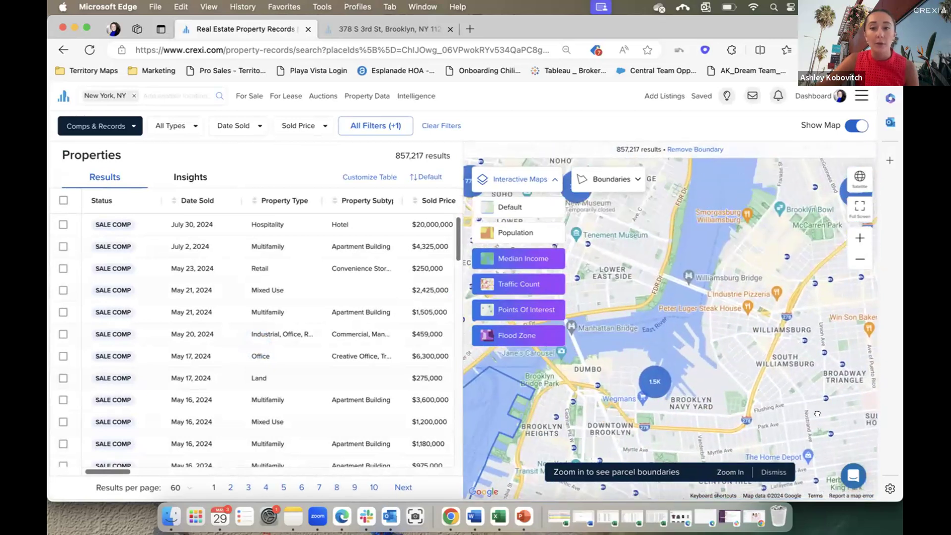
scroll(678, 355, "up", 5)
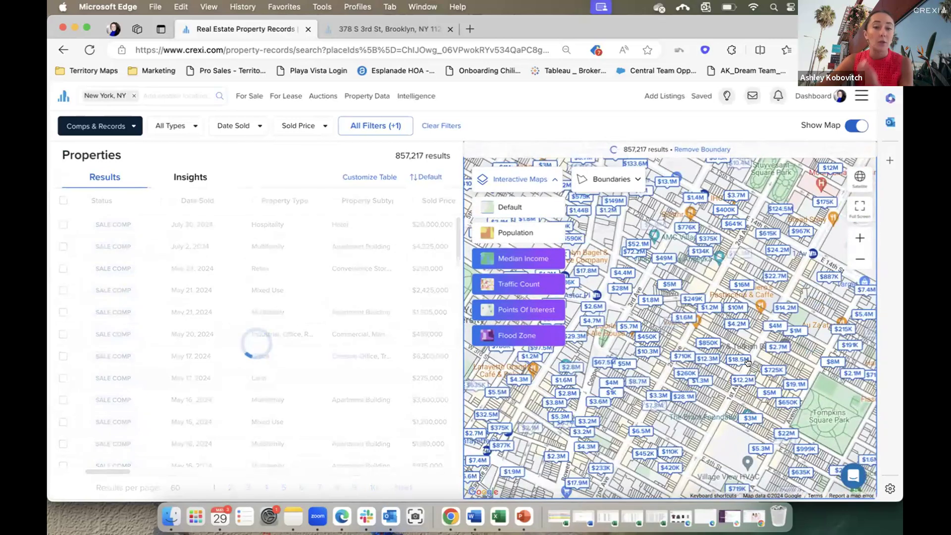
scroll(744, 361, "up", 3)
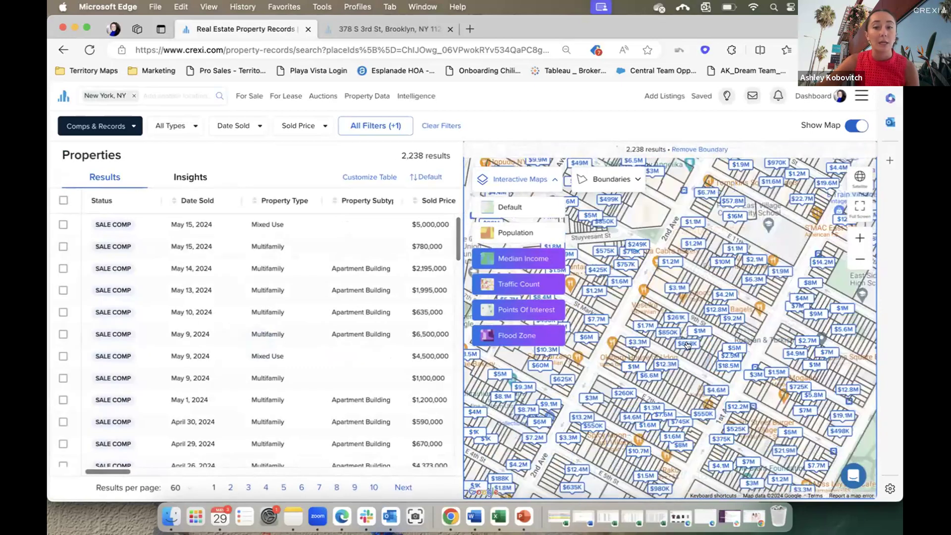
left_click_drag(683, 316, 677, 360)
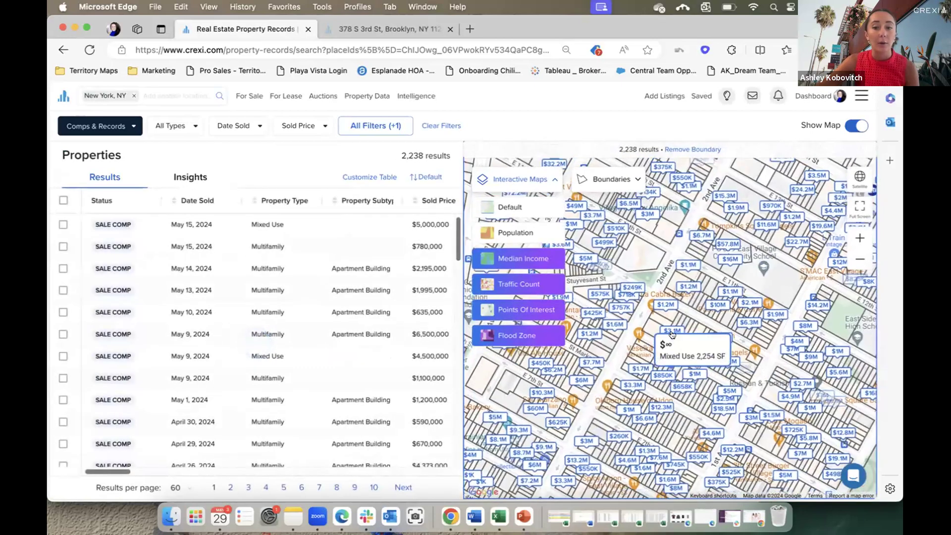
left_click(668, 331)
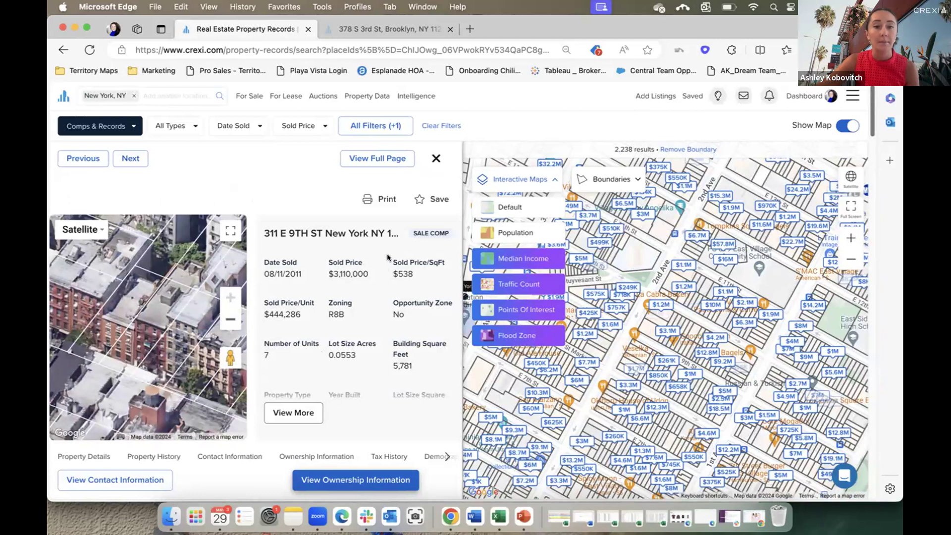
scroll(347, 330, "down", 3)
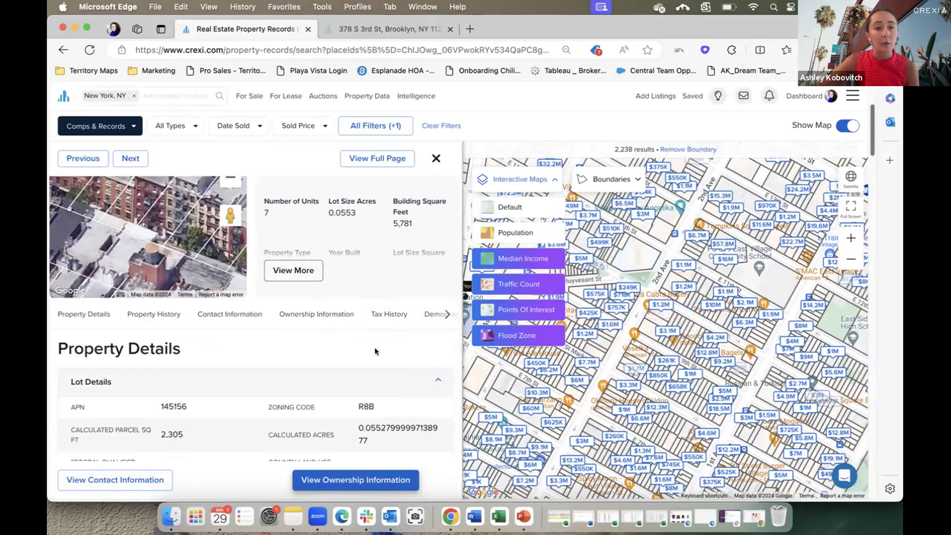
scroll(375, 366, "down", 3)
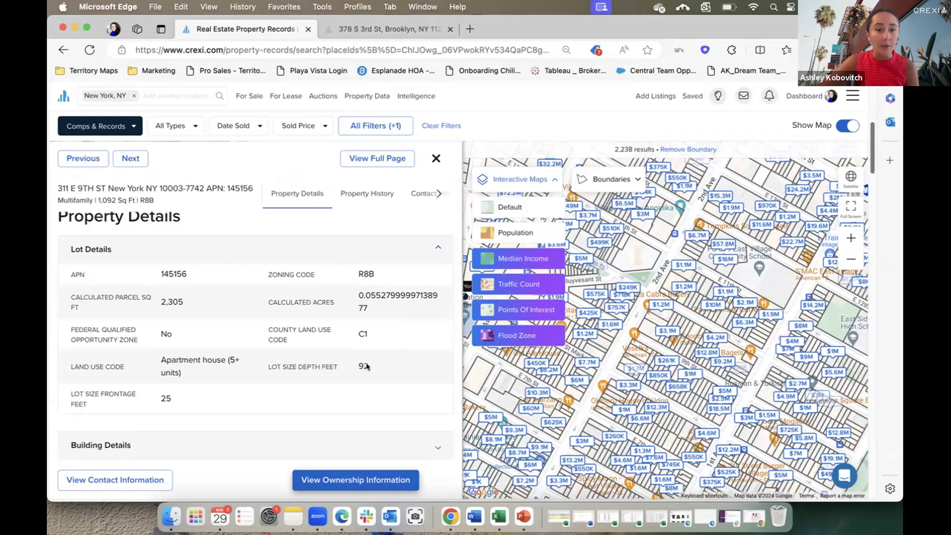
scroll(367, 365, "down", 2)
left_click(391, 358)
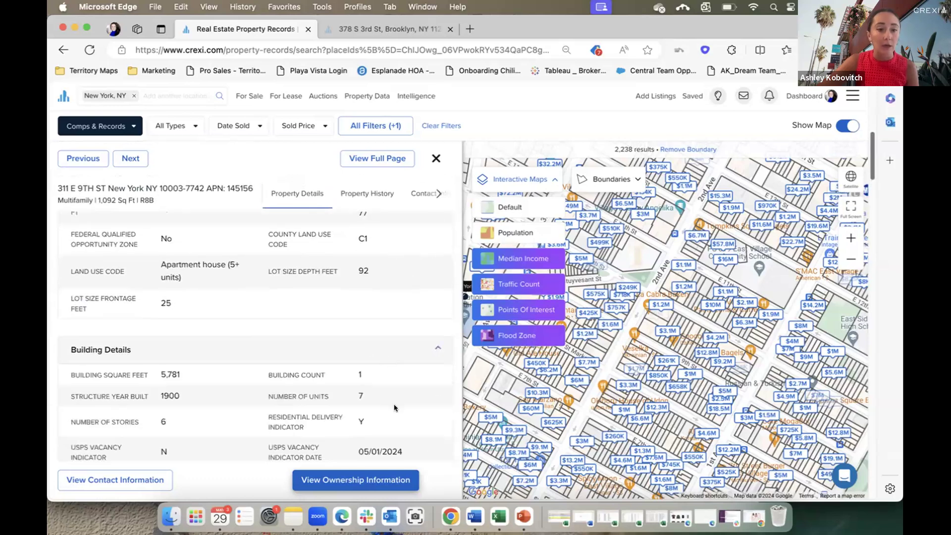
scroll(394, 407, "down", 5)
scroll(395, 408, "down", 5)
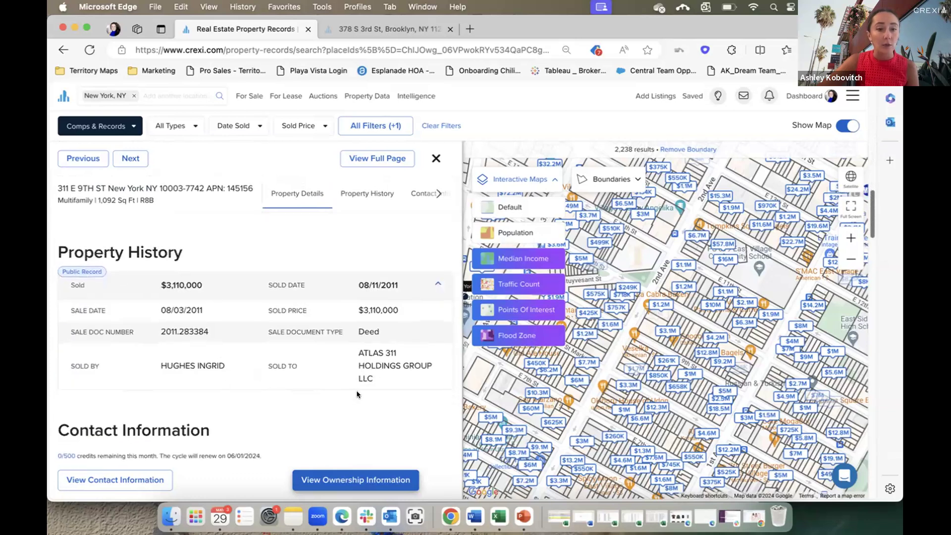
scroll(356, 394, "down", 3)
left_click(264, 355)
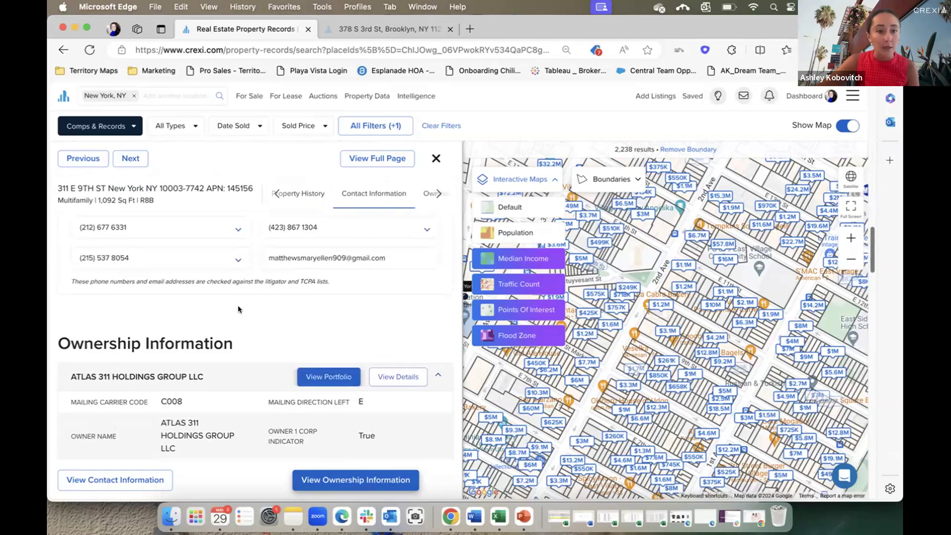
Check the first phone number's carrier details, then collapse the Contact Person section.
scroll(238, 309, "up", 3)
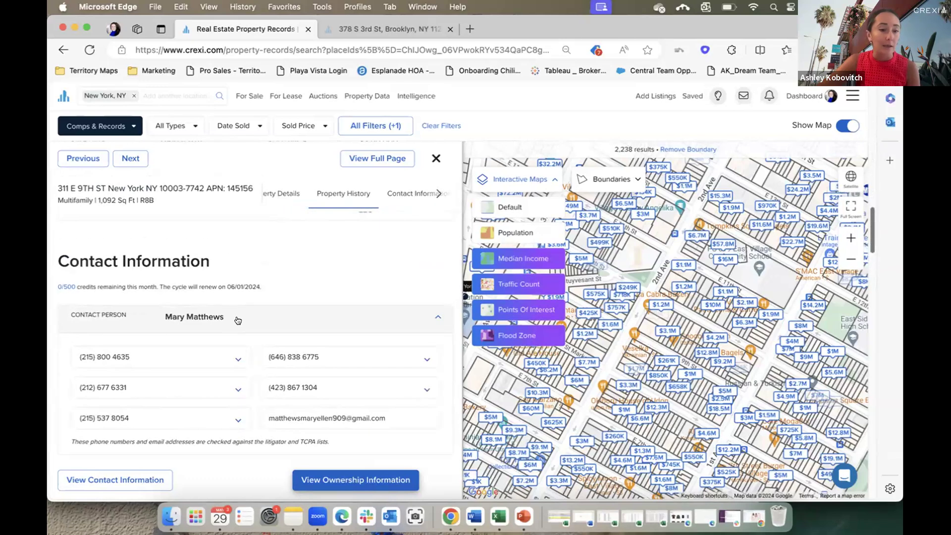
scroll(289, 310, "up", 3)
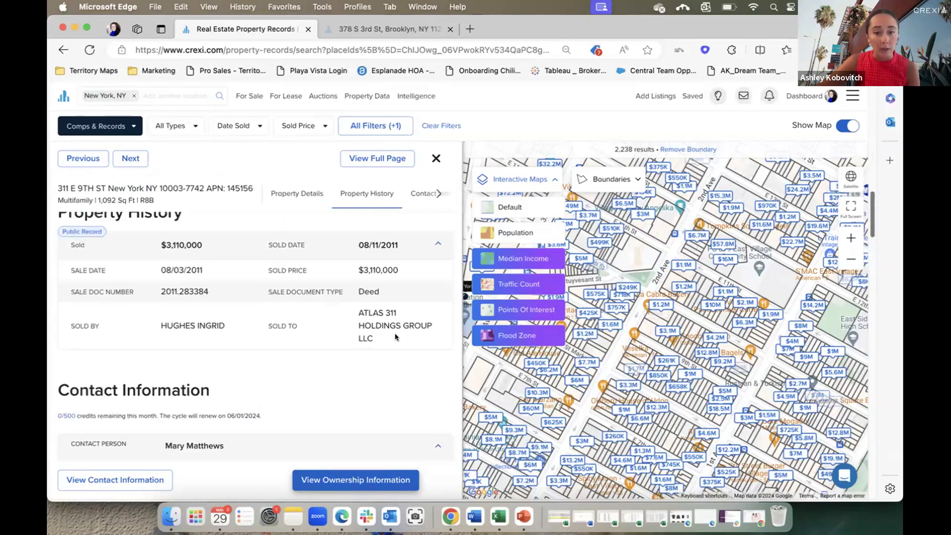
scroll(395, 358, "down", 5)
left_click(232, 338)
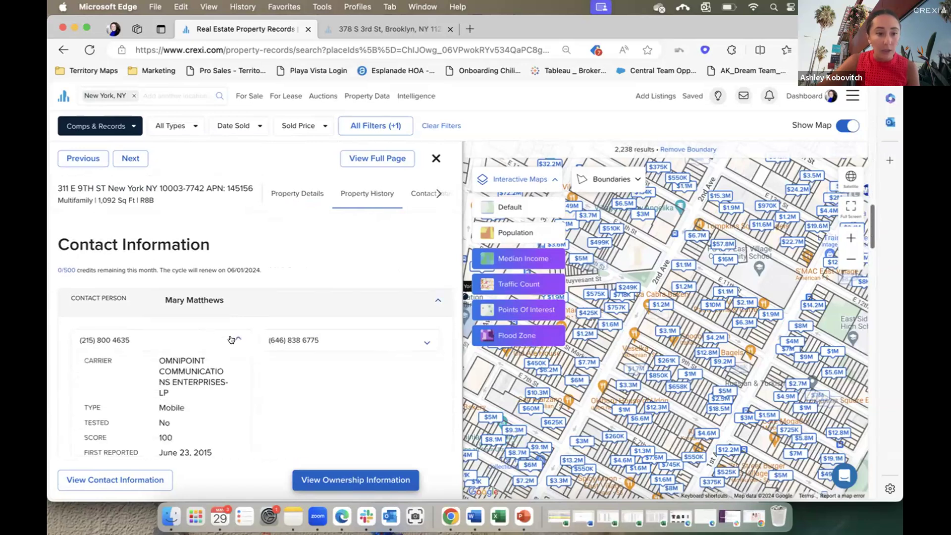
scroll(251, 322, "down", 1)
left_click_drag(204, 382, 150, 382)
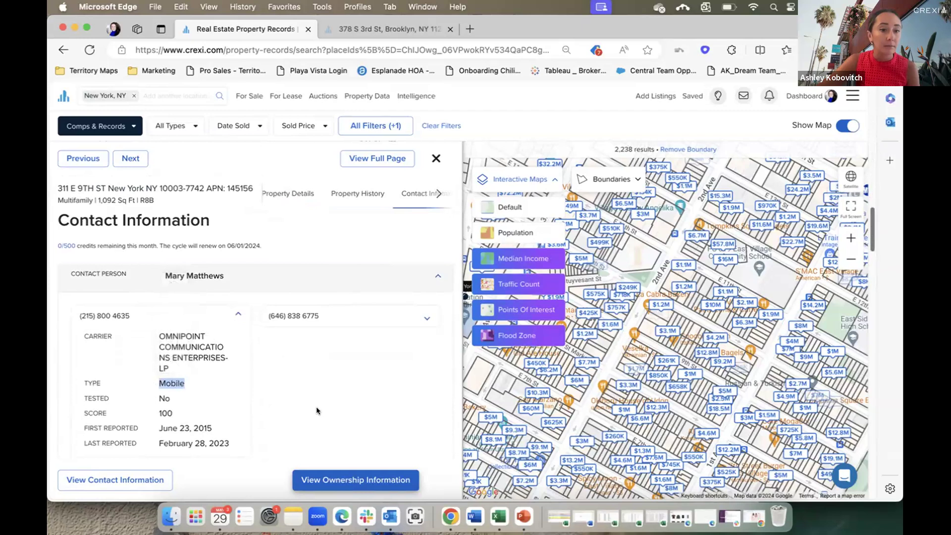
left_click(254, 276)
Open the owner's portfolio in a new tab, then review the record's tax history and demographics.
scroll(282, 372, "down", 3)
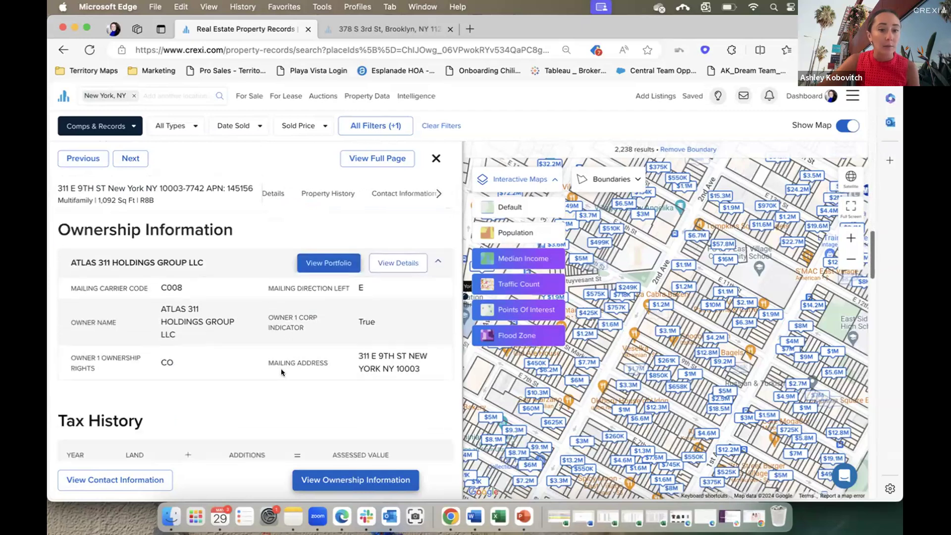
left_click(330, 263)
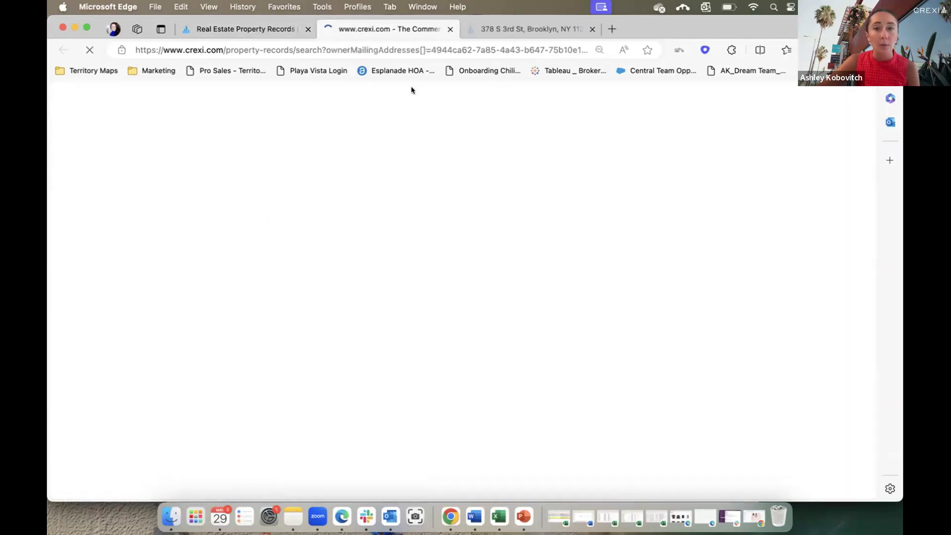
left_click(235, 29)
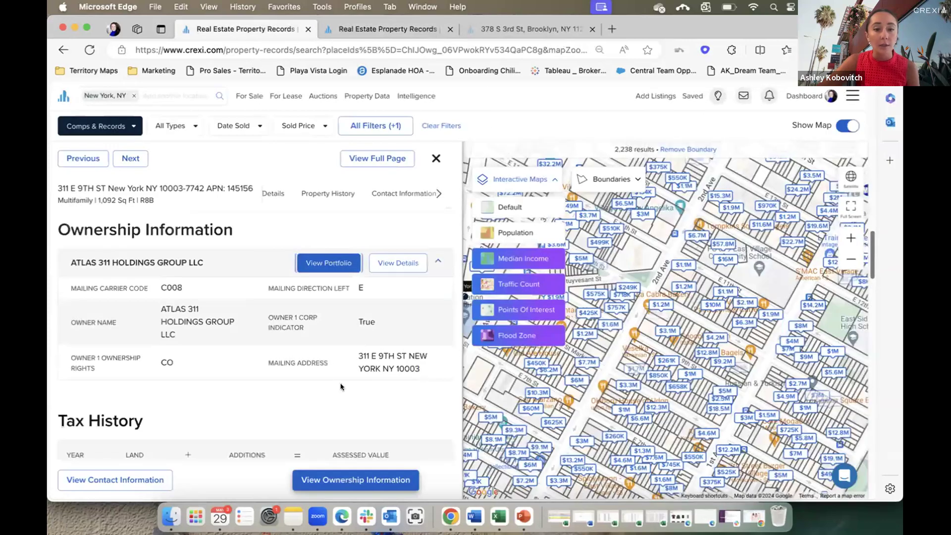
scroll(315, 408, "down", 3)
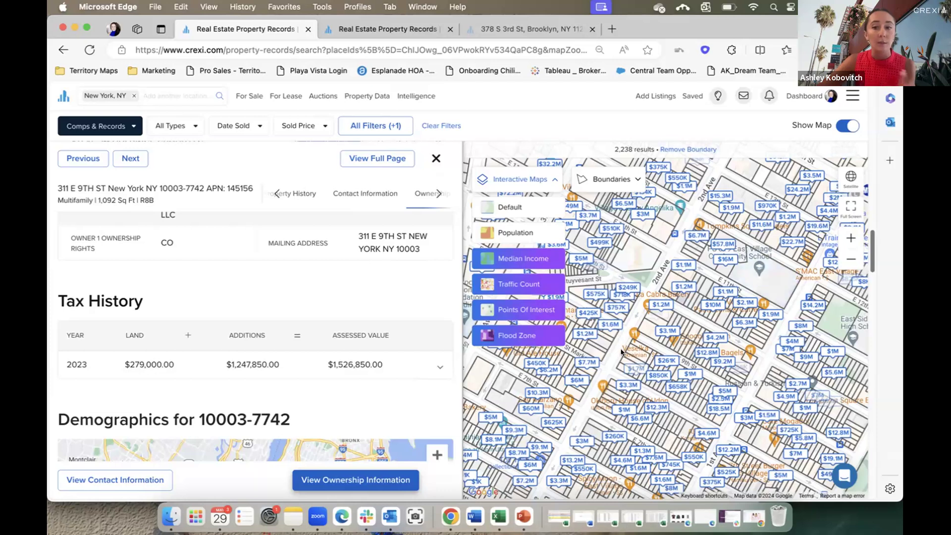
scroll(358, 317, "down", 5)
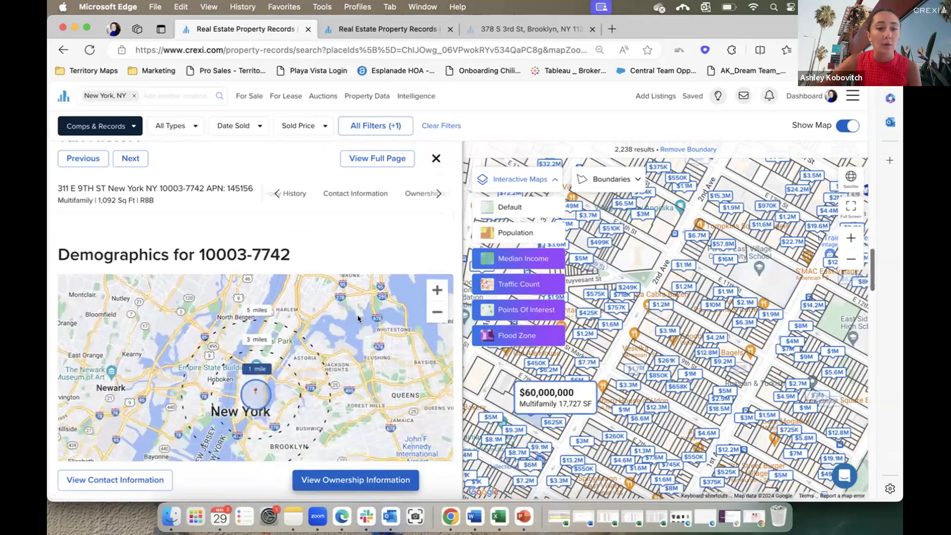
scroll(358, 314, "down", 5)
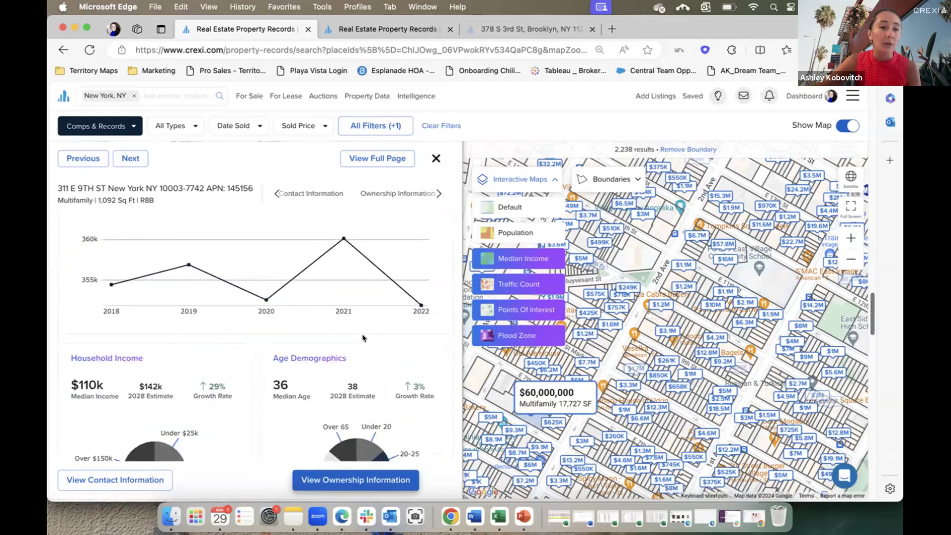
scroll(363, 337, "up", 15)
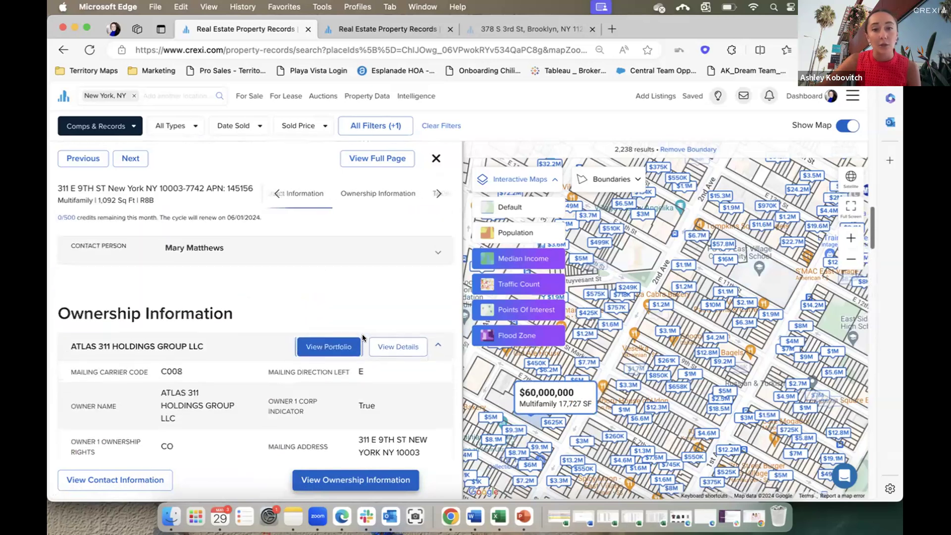
scroll(363, 337, "up", 5)
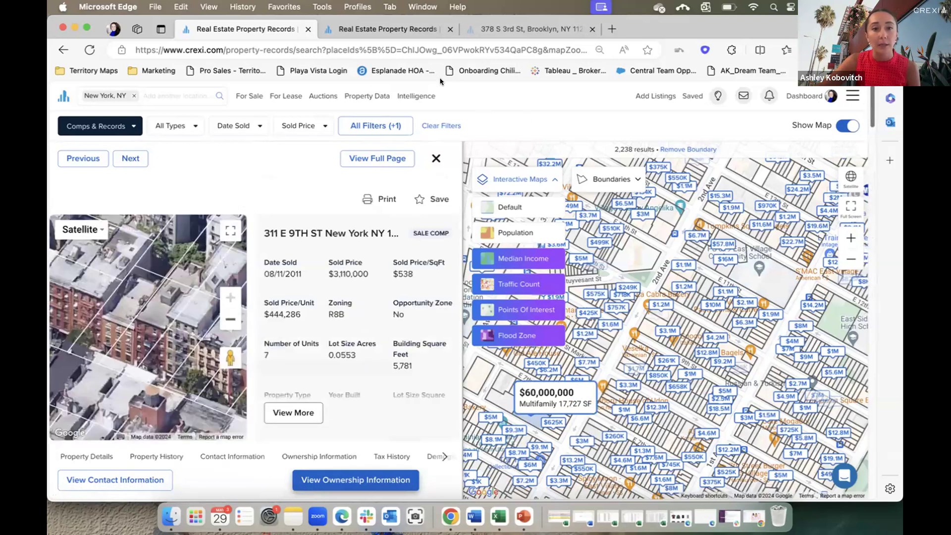
left_click(389, 28)
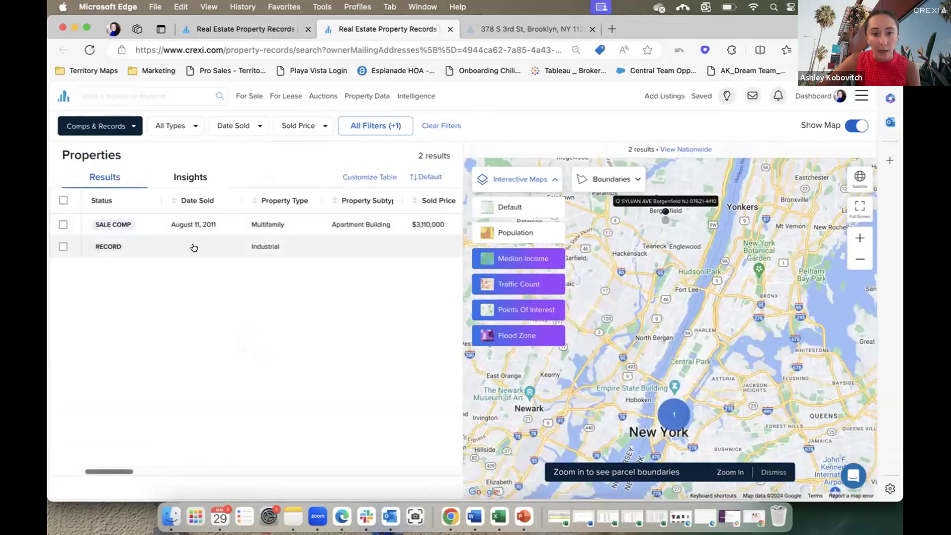
left_click(139, 247)
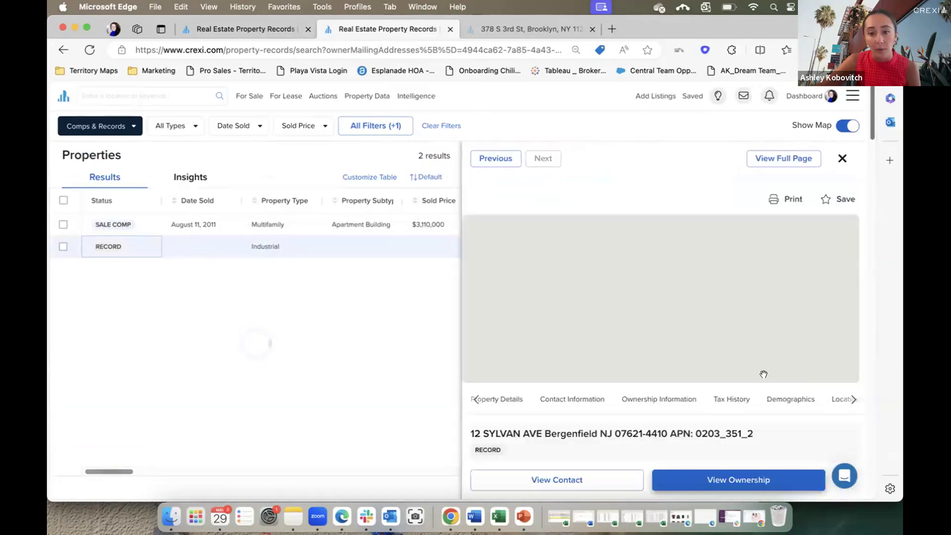
scroll(824, 421, "down", 10)
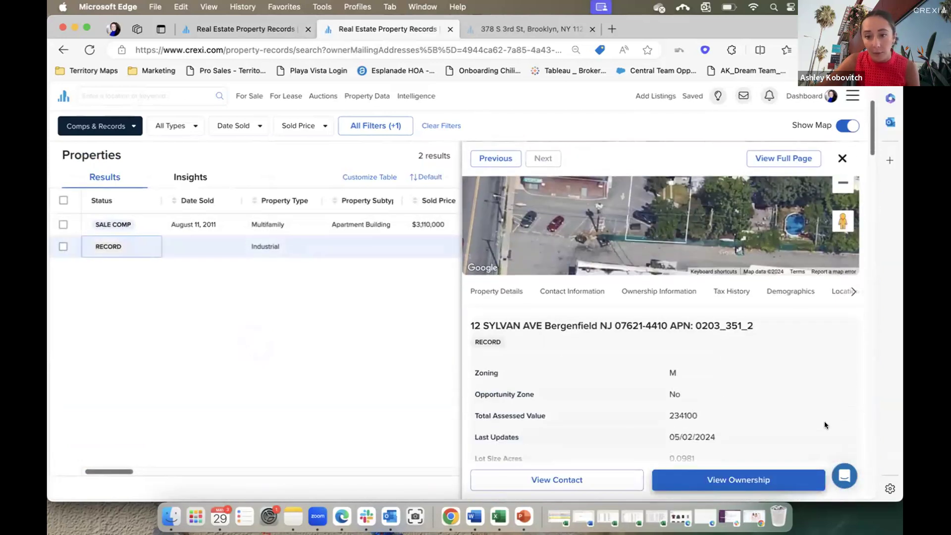
scroll(822, 422, "down", 8)
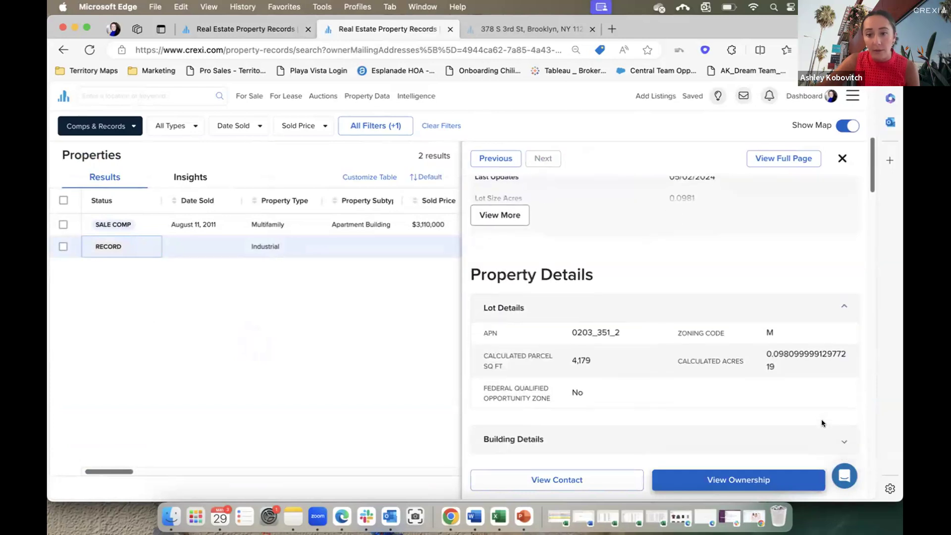
scroll(791, 416, "down", 3)
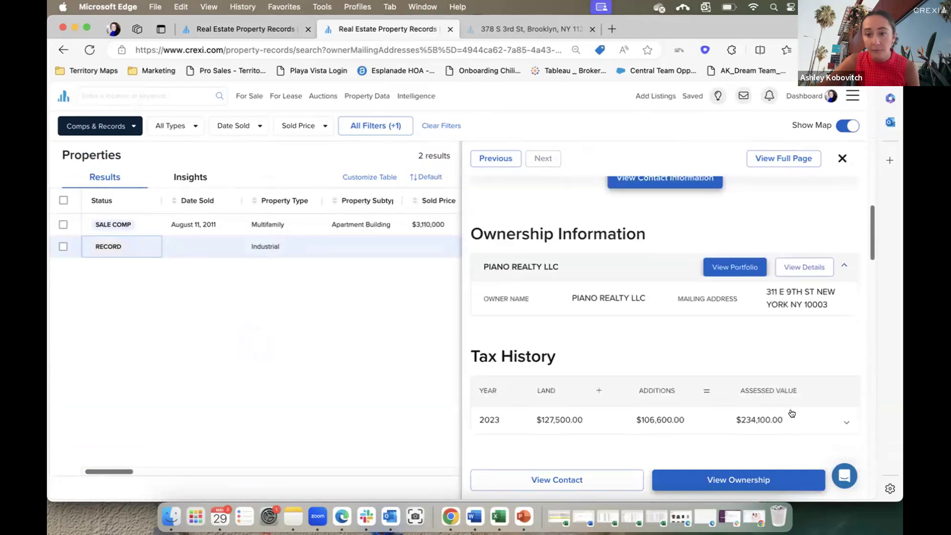
scroll(777, 349, "down", 5)
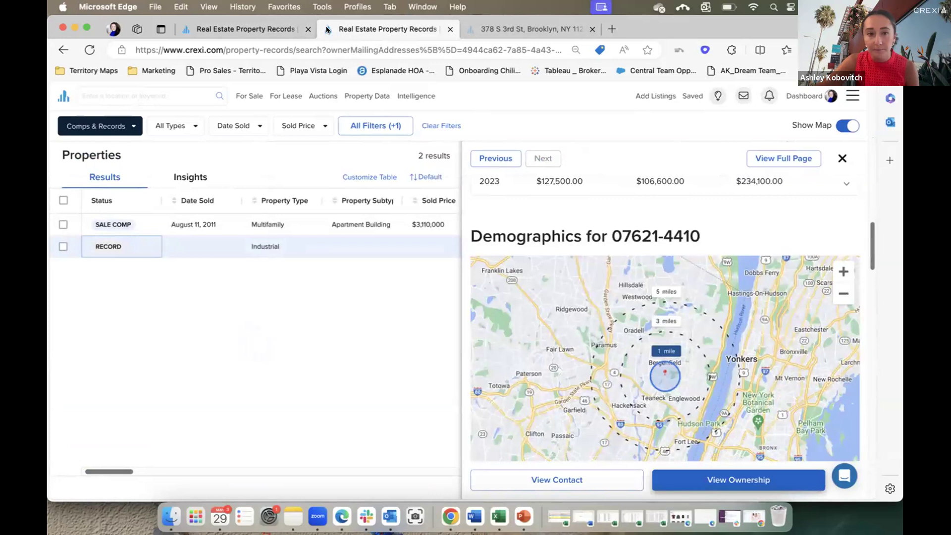
Return to the New York records tab, close the detail panel, and show All Filters.
left_click(278, 29)
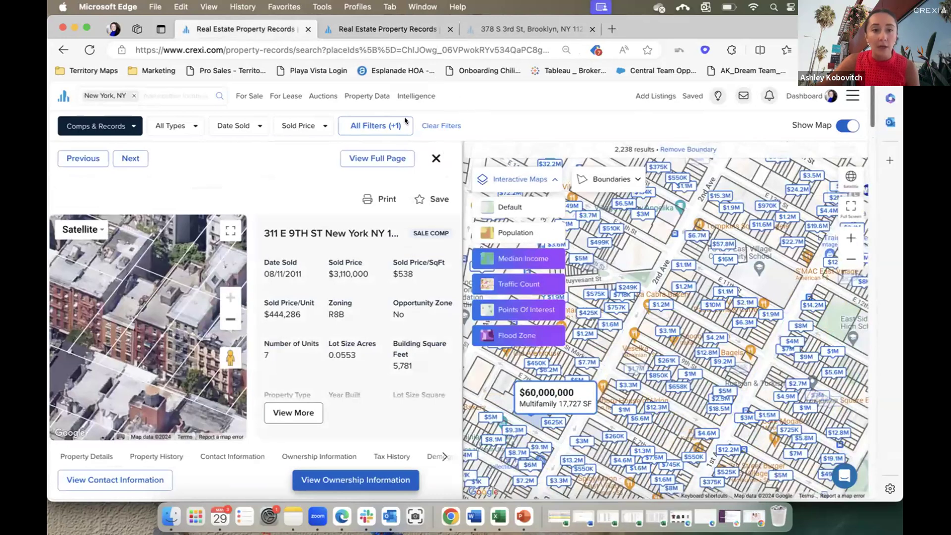
left_click(435, 159)
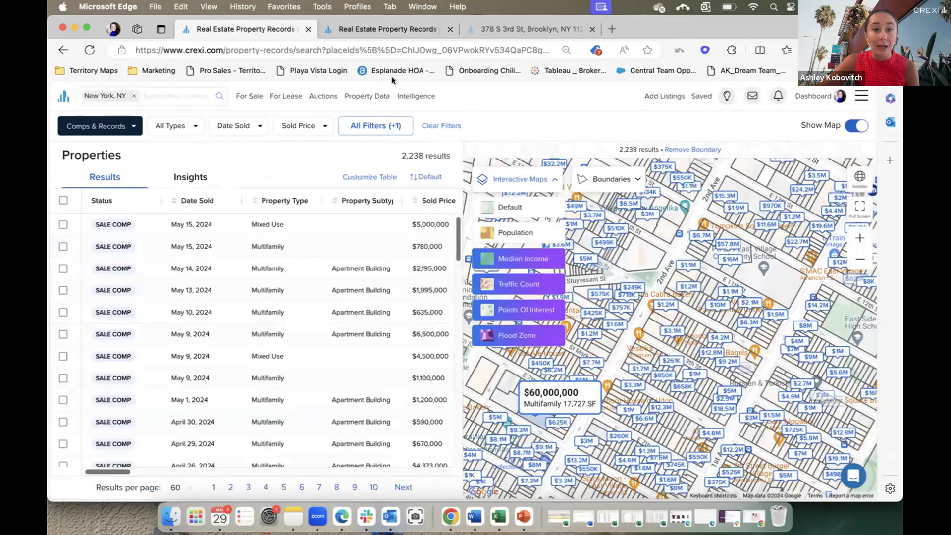
left_click(360, 130)
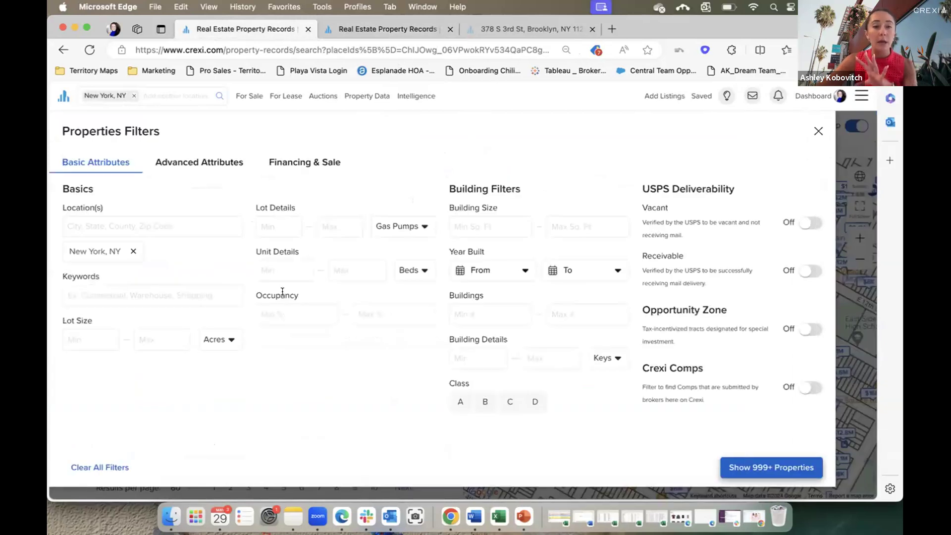
Browse the Advanced Attributes and Financing & Sale filter tabs, then close the filters panel.
left_click(207, 161)
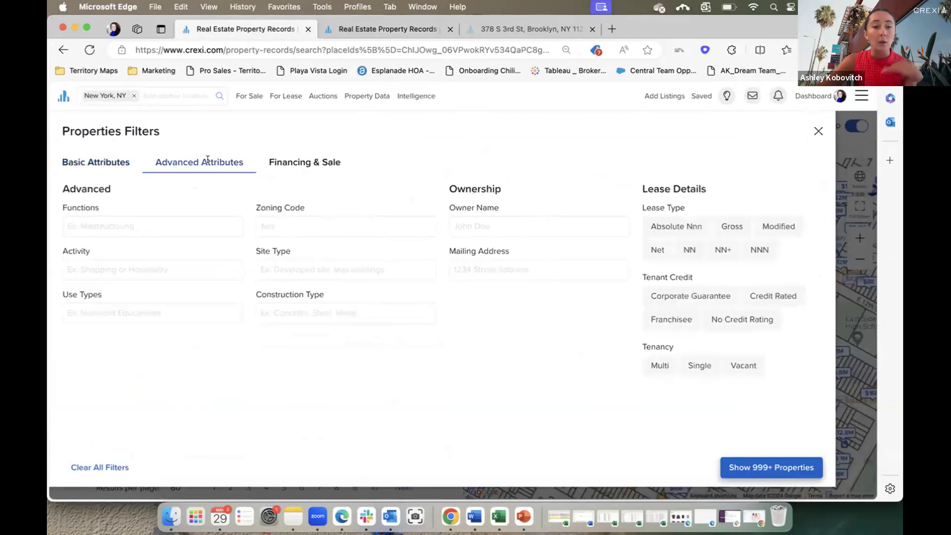
left_click(320, 161)
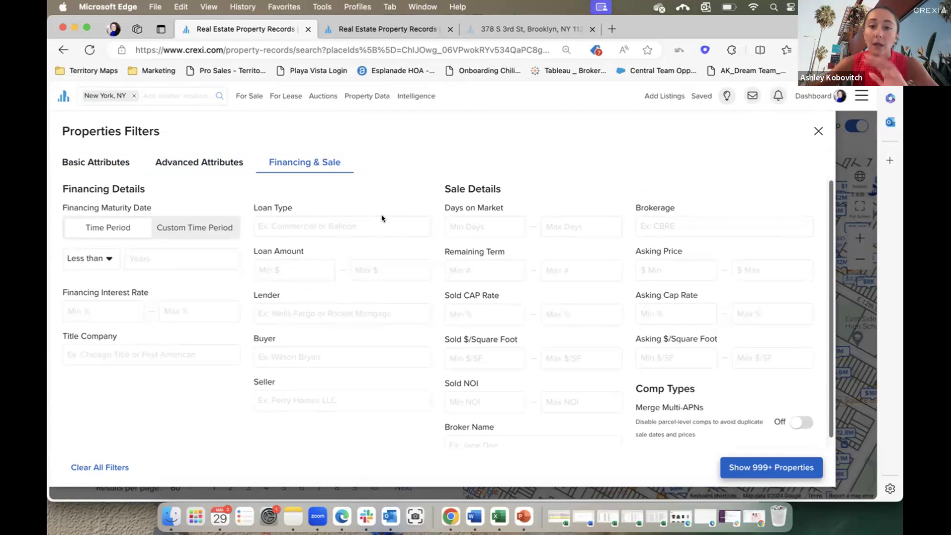
left_click(817, 131)
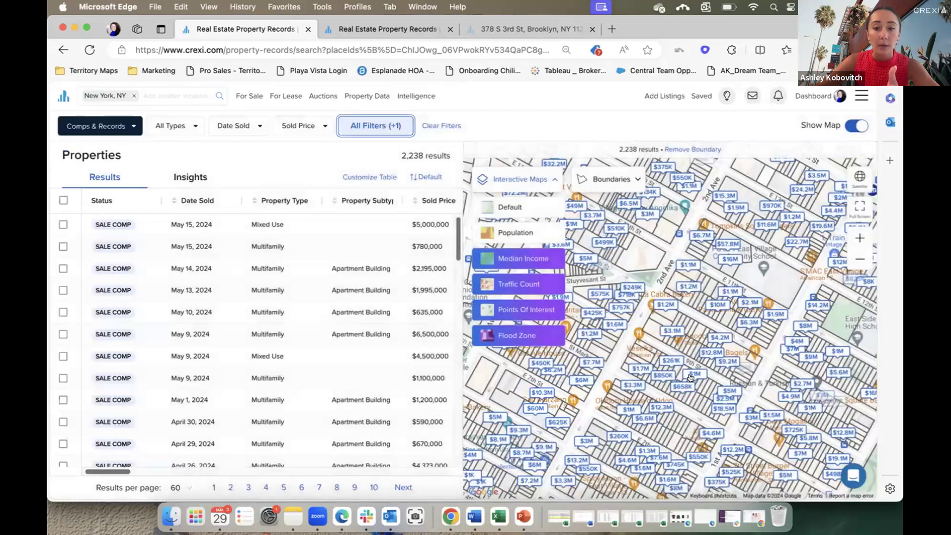
left_click(636, 353)
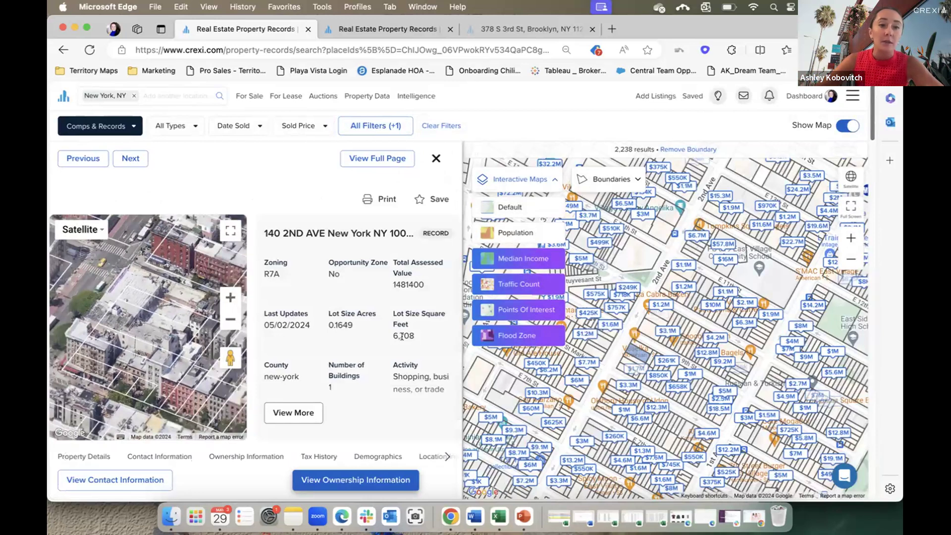
scroll(401, 336, "down", 10)
scroll(402, 335, "down", 2)
left_click(284, 255)
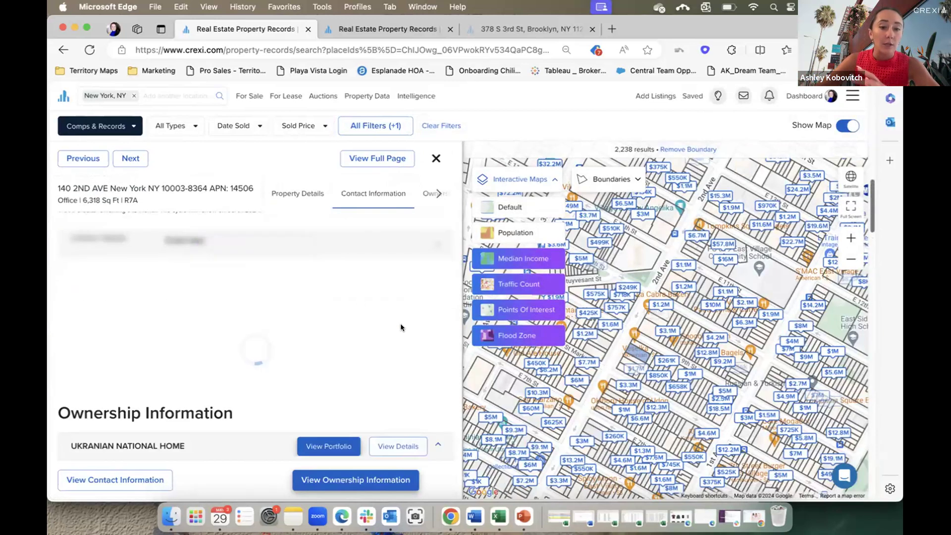
scroll(401, 325, "down", 5)
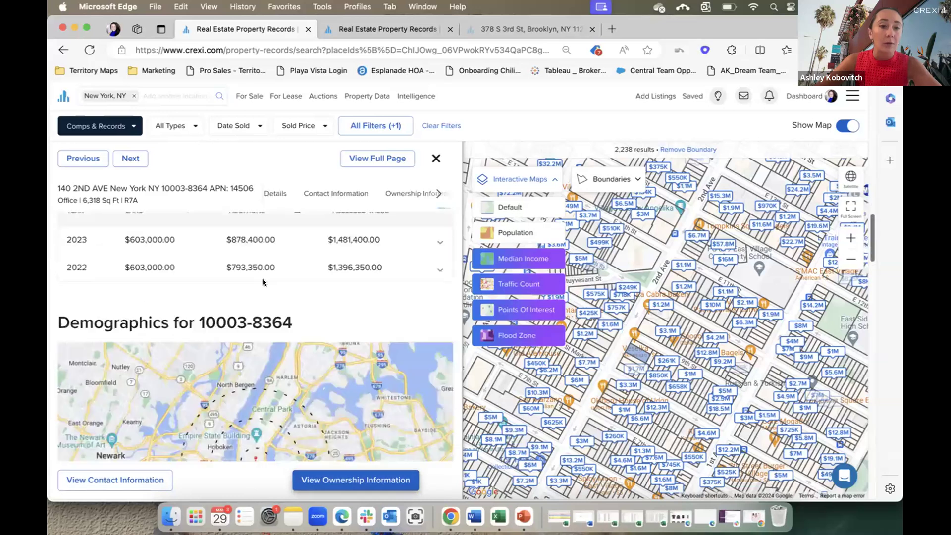
scroll(394, 309, "down", 10)
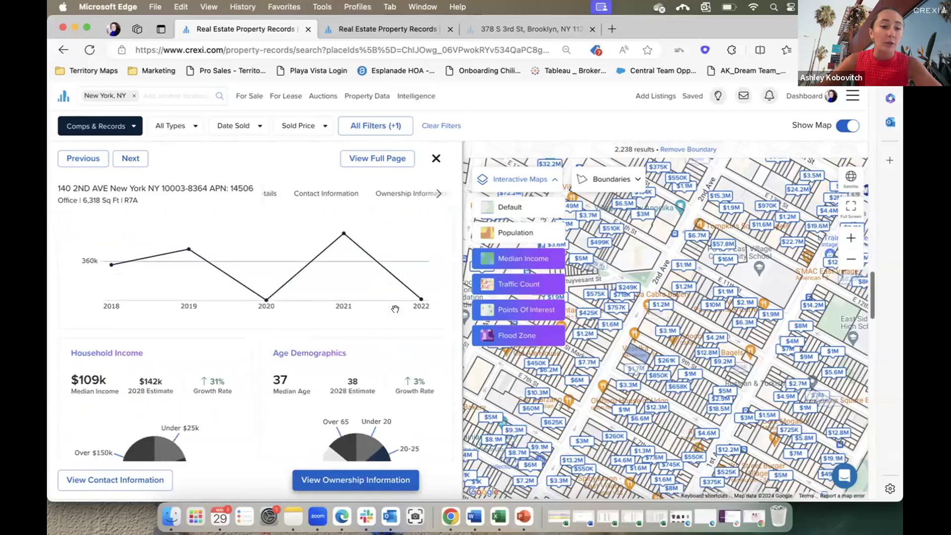
scroll(394, 312, "up", 10)
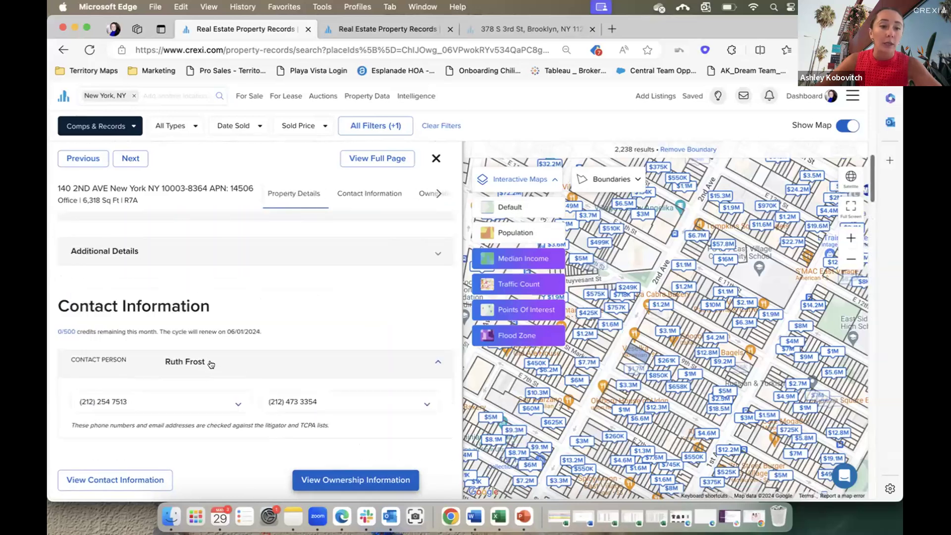
scroll(381, 361, "down", 5)
scroll(397, 299, "up", 3)
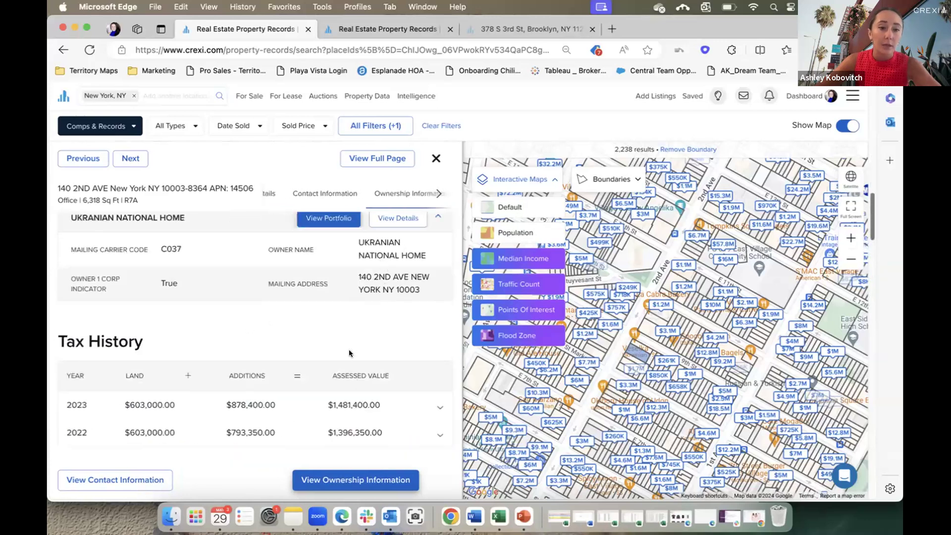
scroll(350, 352, "up", 4)
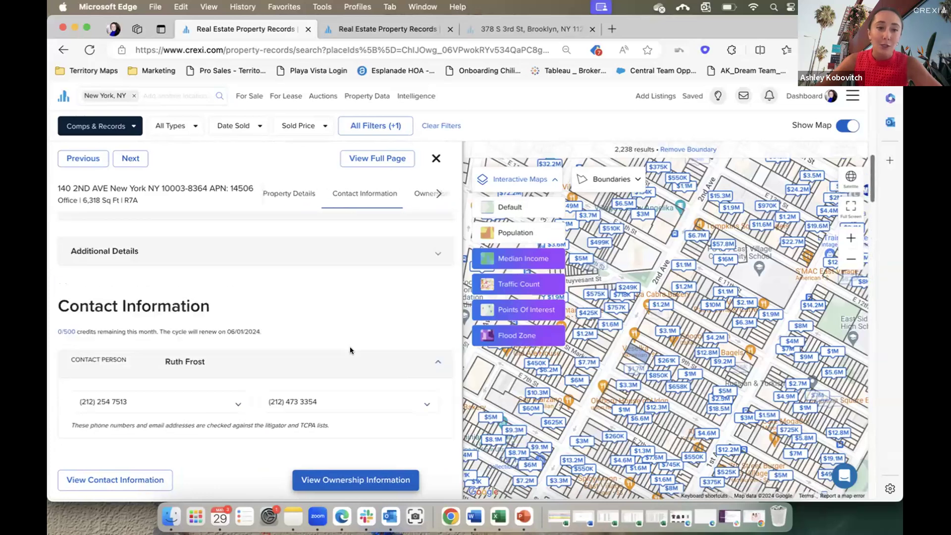
Expand and collapse carrier details for both phone numbers, then close the record.
left_click(206, 401)
scroll(206, 367, "down", 2)
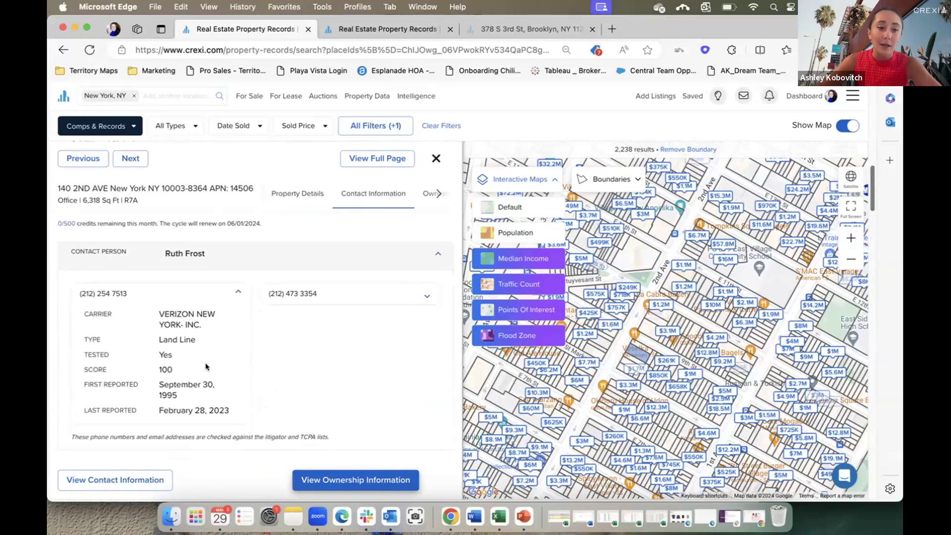
left_click(221, 292)
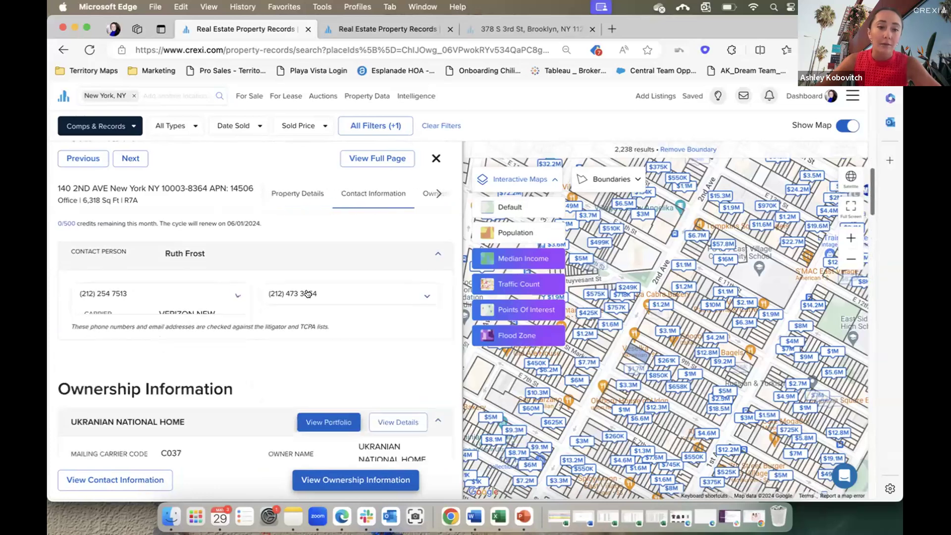
left_click(307, 293)
left_click(308, 293)
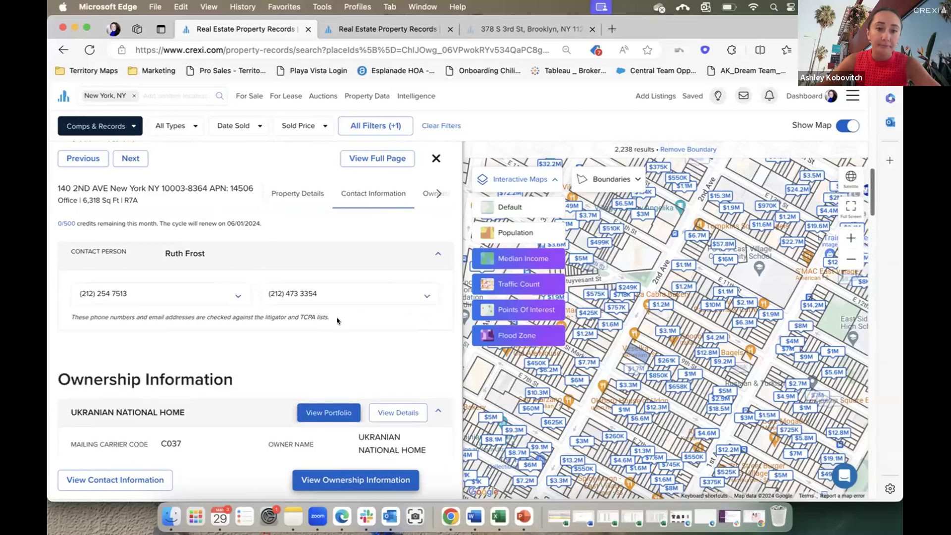
scroll(334, 319, "up", 8)
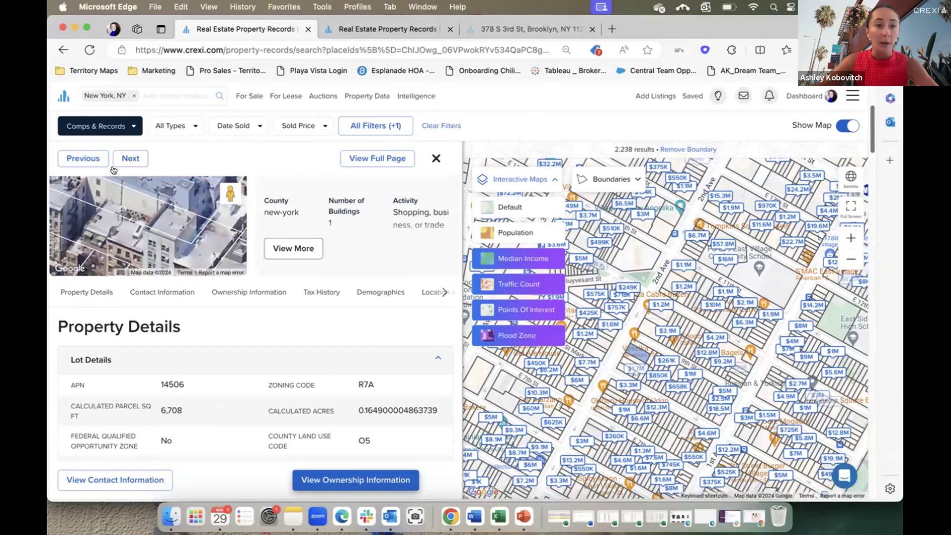
left_click(435, 158)
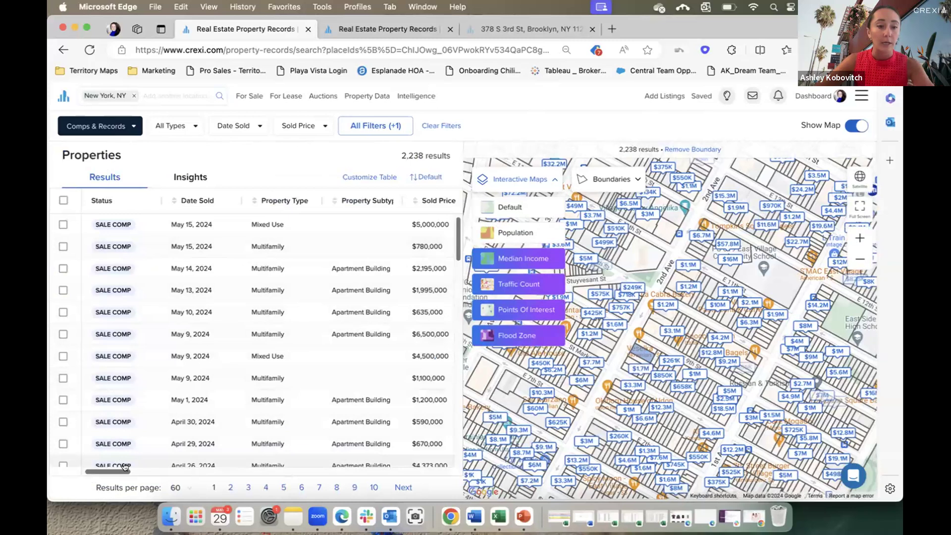
left_click(62, 200)
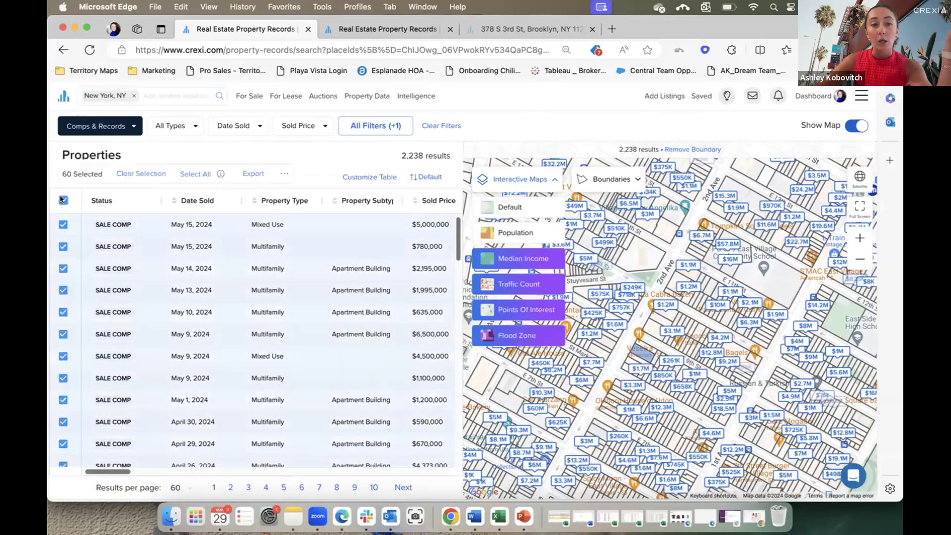
left_click(62, 200)
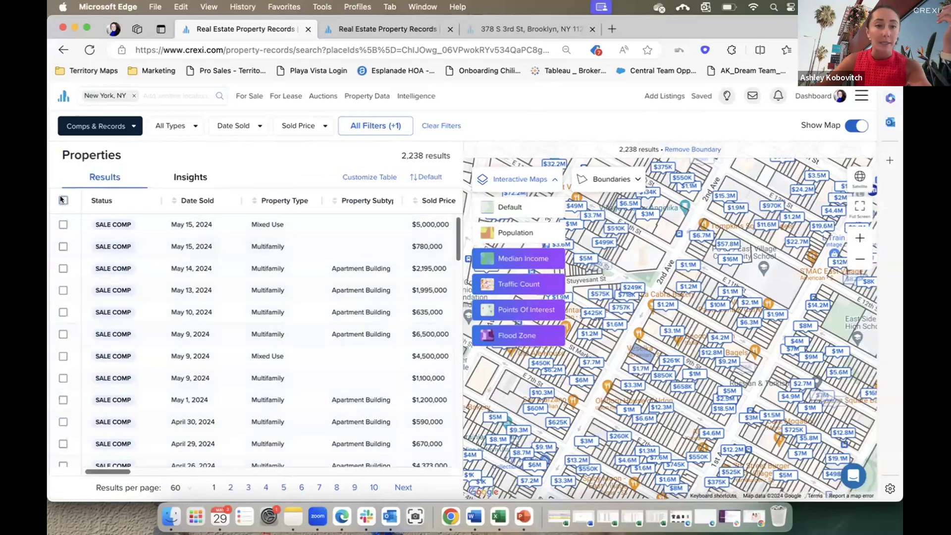
left_click(190, 179)
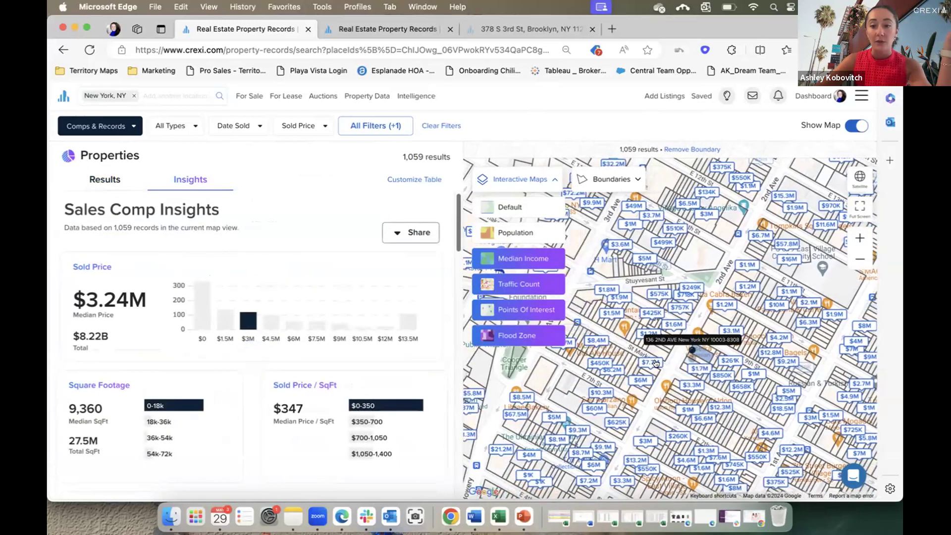
left_click(653, 360)
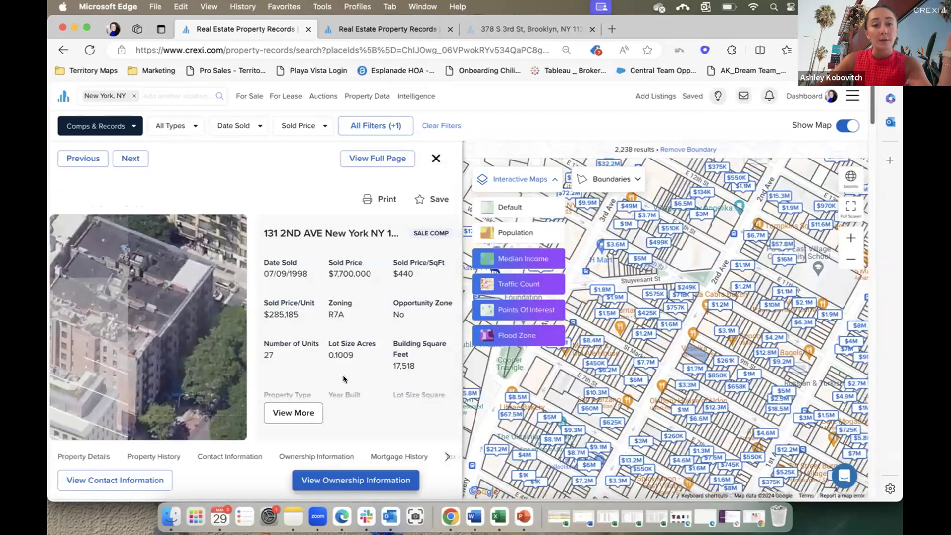
scroll(342, 379, "down", 3)
scroll(345, 380, "down", 5)
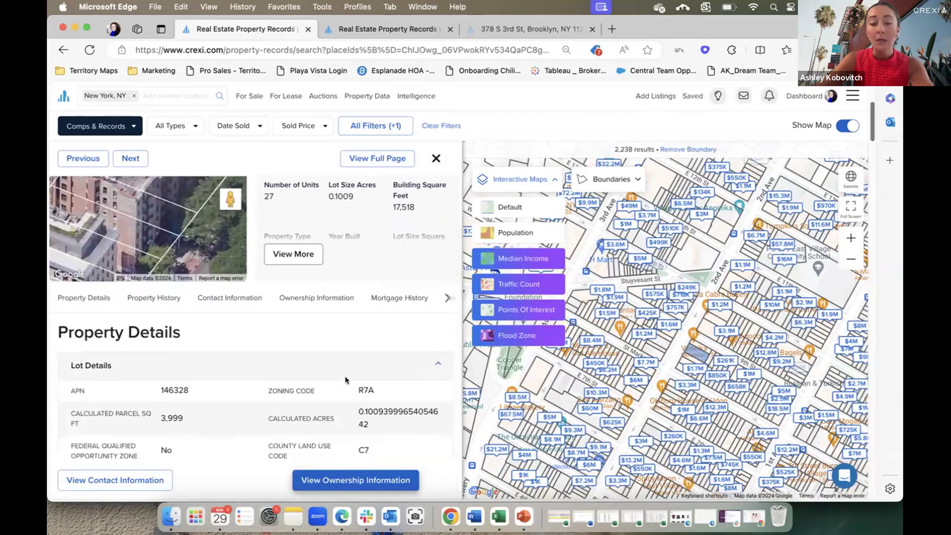
scroll(345, 380, "down", 4)
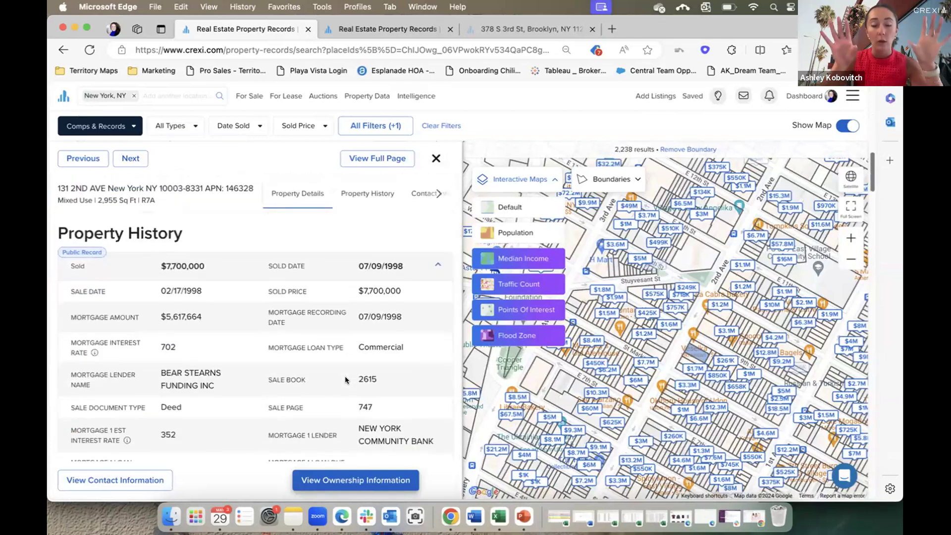
scroll(345, 380, "down", 3)
scroll(345, 380, "down", 2)
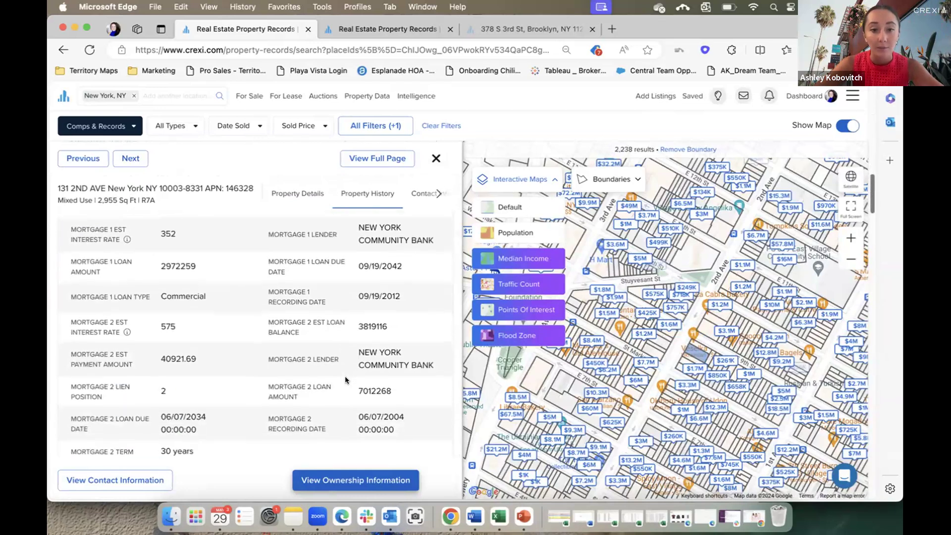
scroll(382, 256, "up", 1)
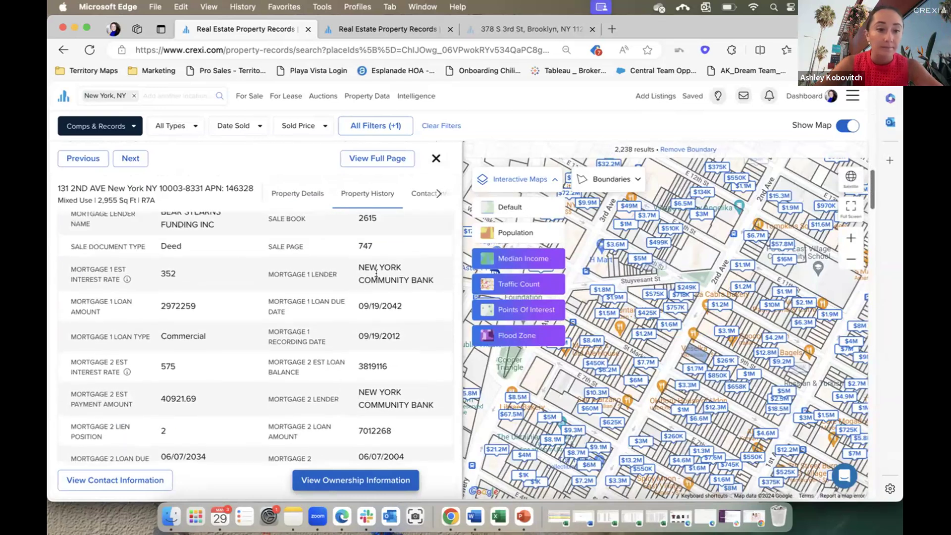
scroll(383, 408, "down", 2)
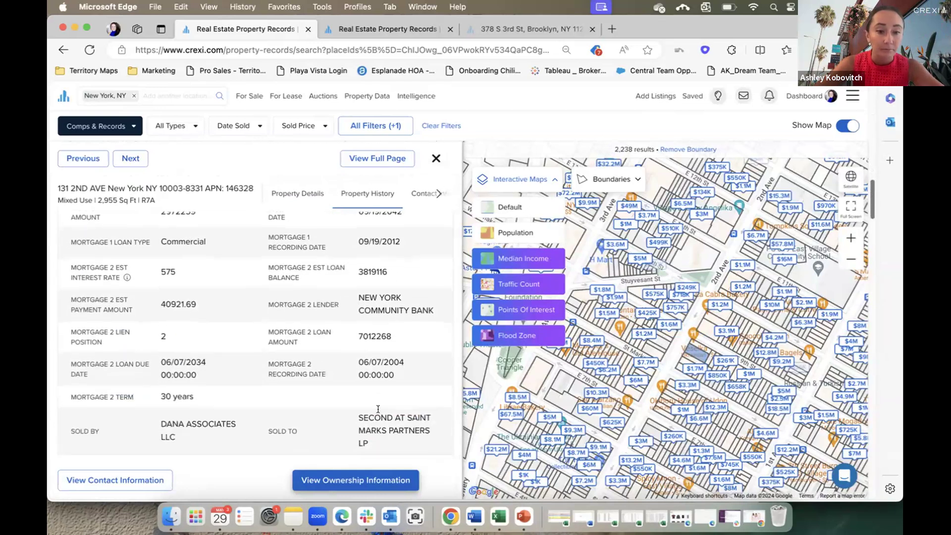
scroll(381, 411, "down", 2)
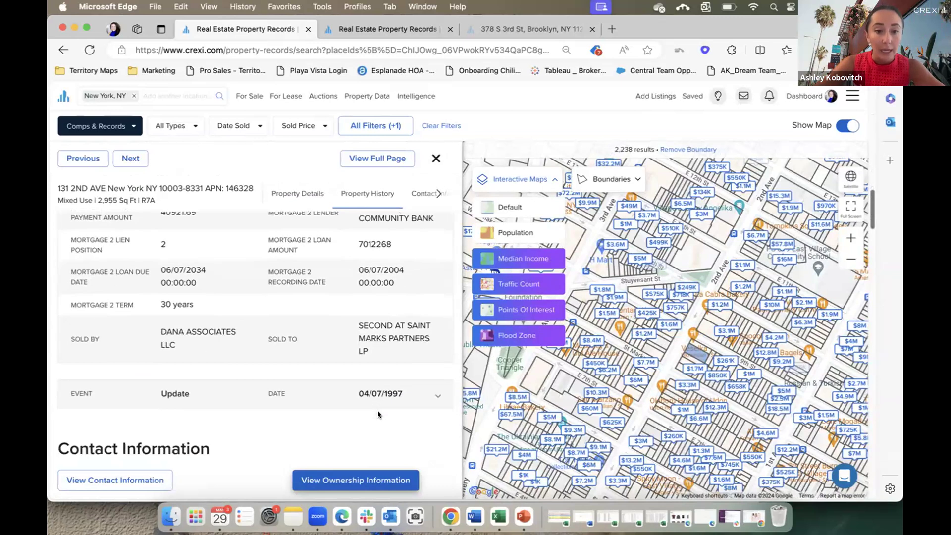
scroll(378, 414, "down", 6)
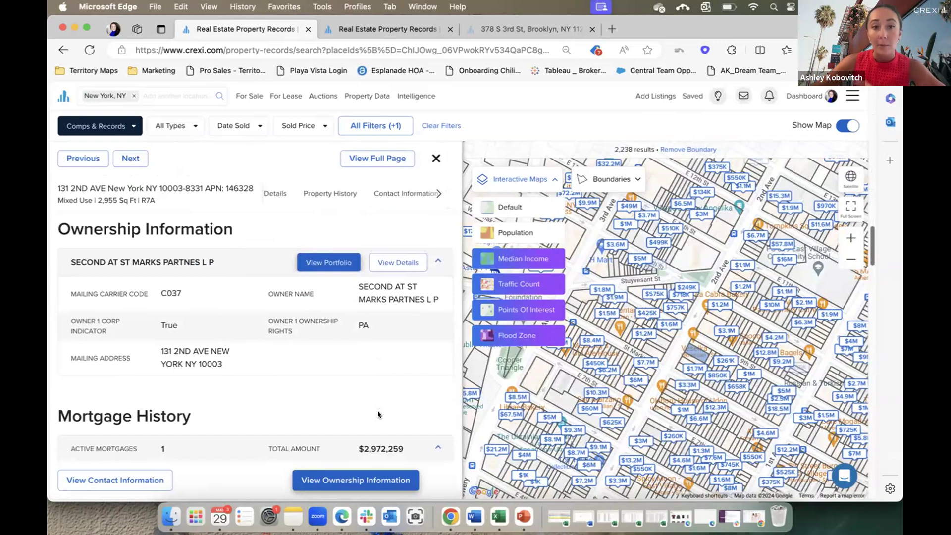
scroll(378, 414, "down", 4)
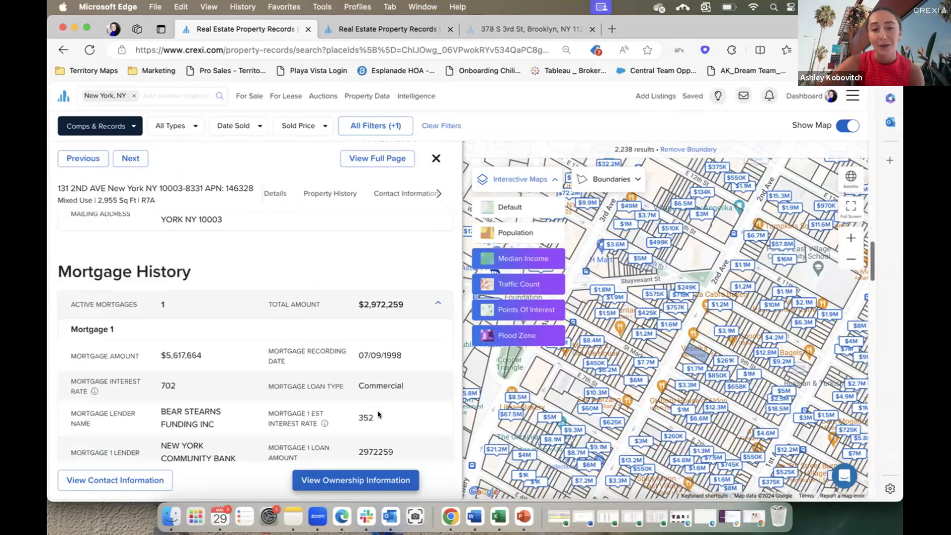
scroll(378, 414, "up", 1)
scroll(378, 411, "down", 3)
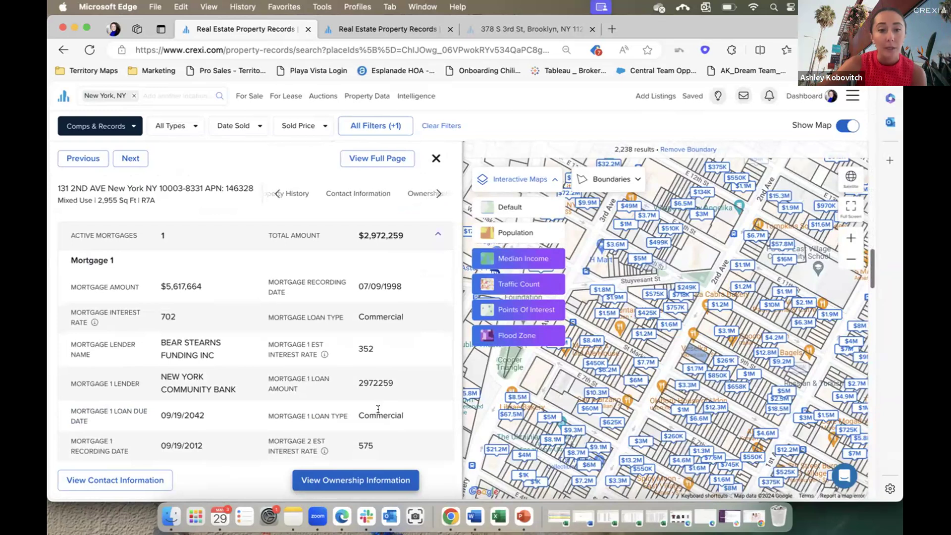
scroll(378, 409, "down", 2)
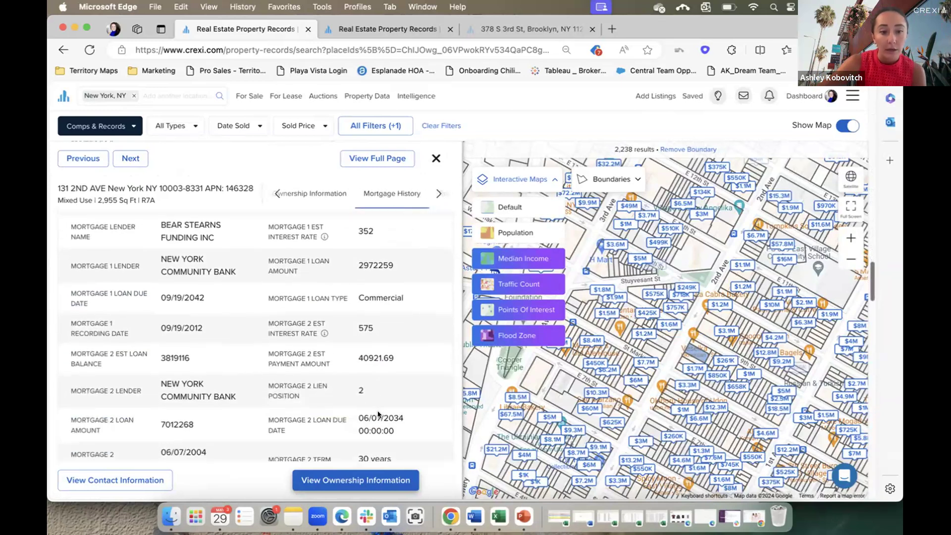
scroll(378, 409, "down", 1)
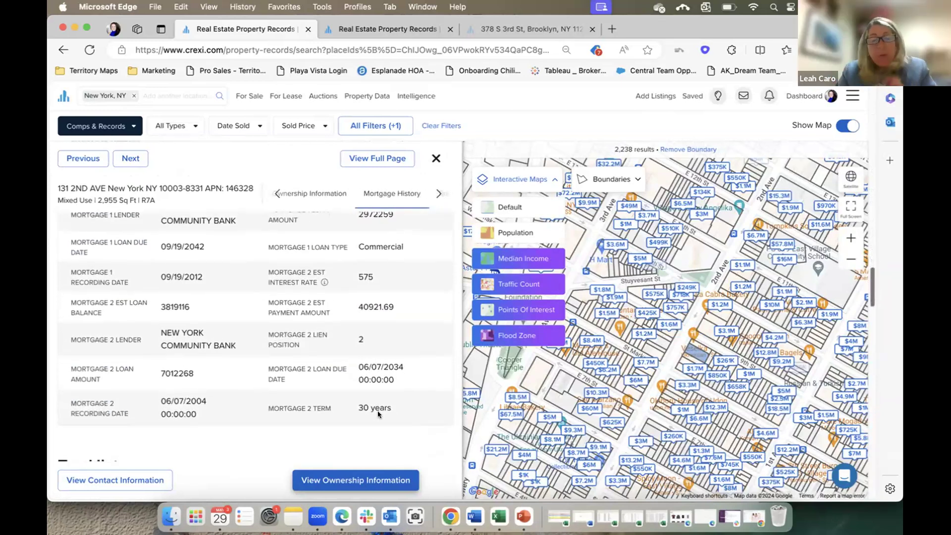
left_click_drag(423, 369, 273, 382)
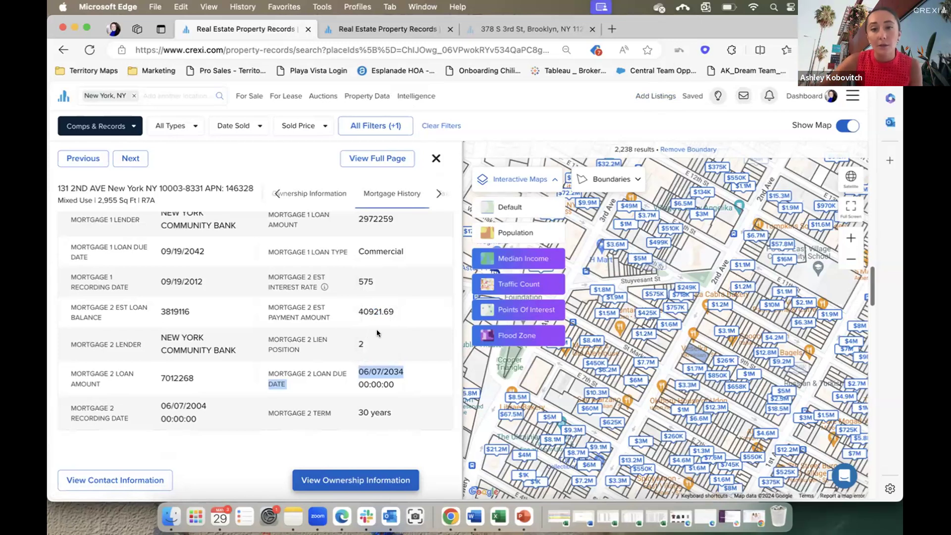
scroll(404, 337, "up", 3)
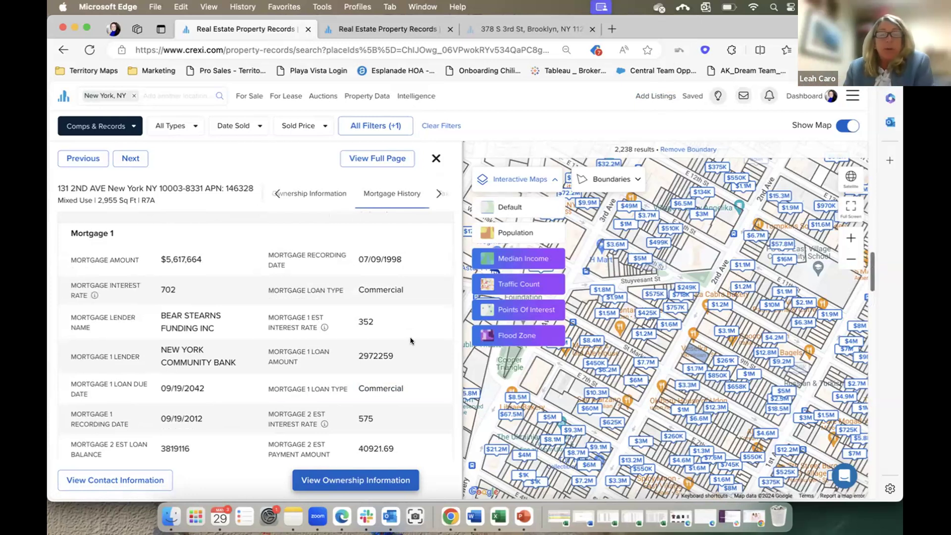
scroll(410, 341, "up", 8)
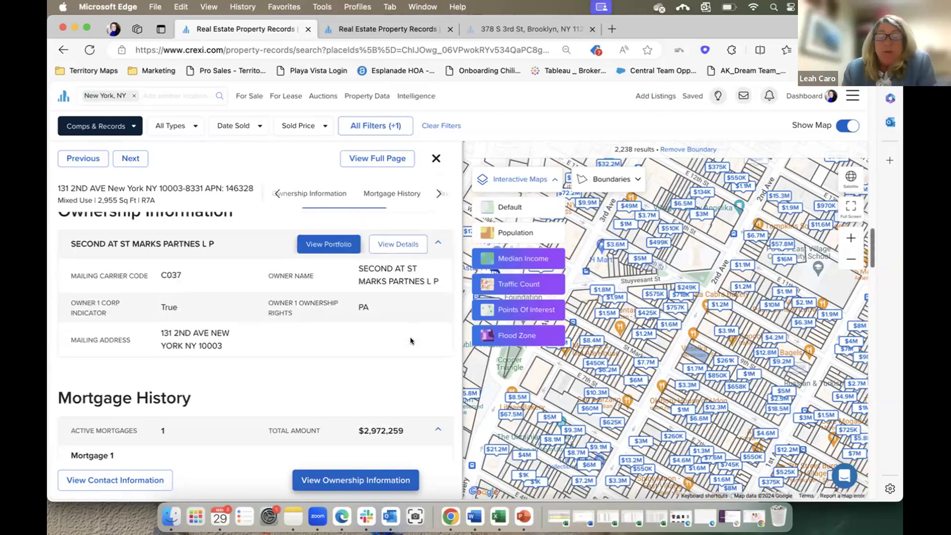
scroll(411, 341, "down", 1)
scroll(410, 340, "down", 8)
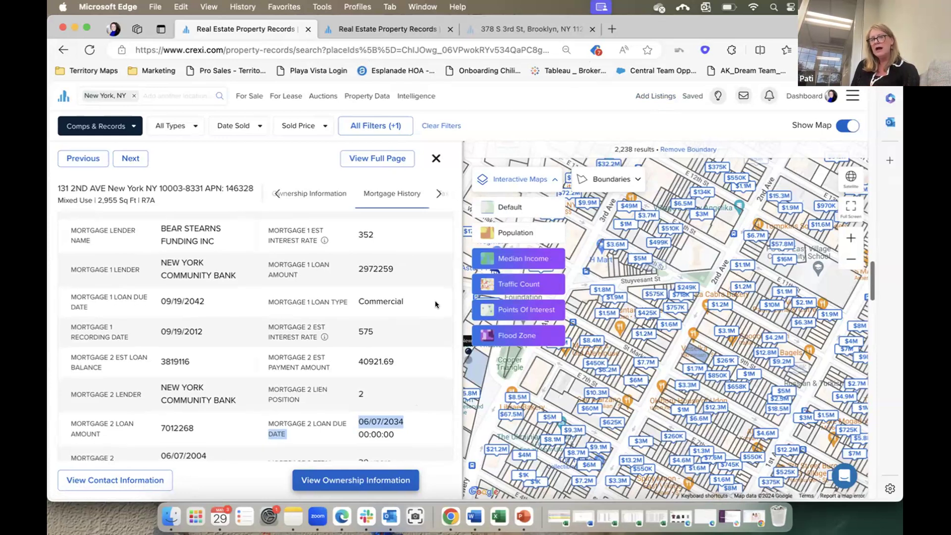
scroll(433, 305, "down", 3)
scroll(436, 304, "down", 2)
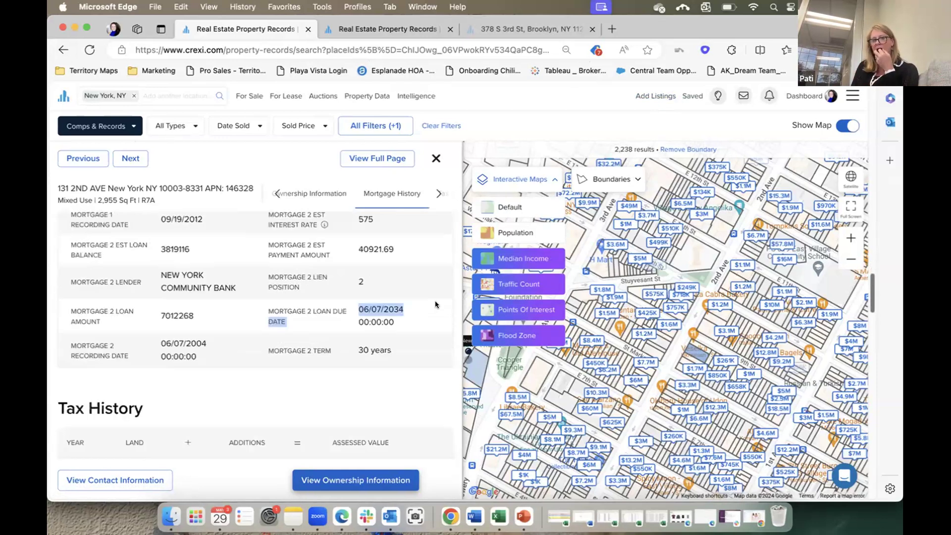
left_click_drag(209, 344, 159, 345)
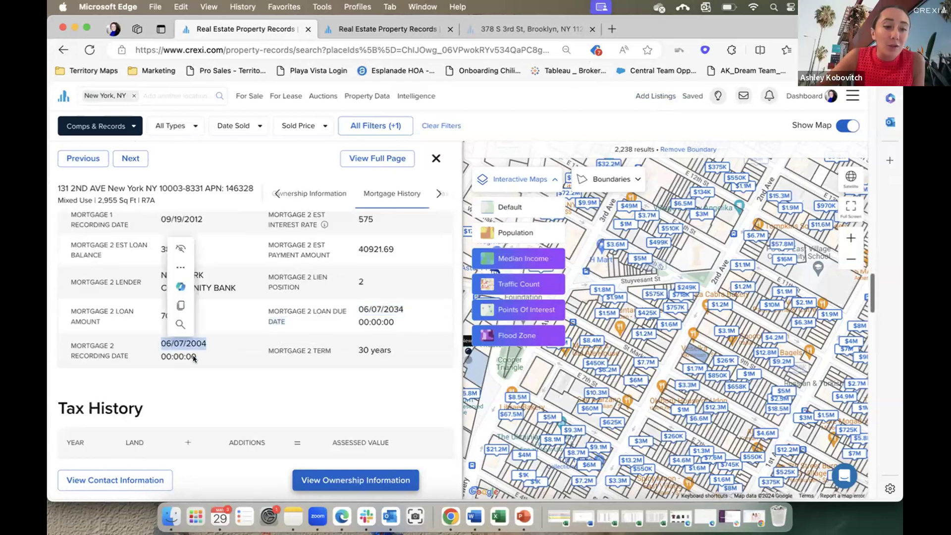
left_click(296, 397)
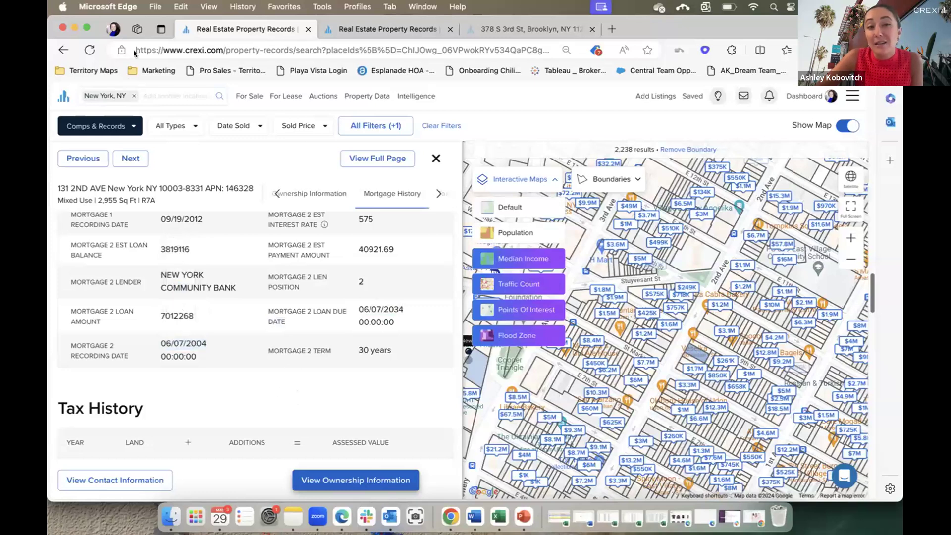
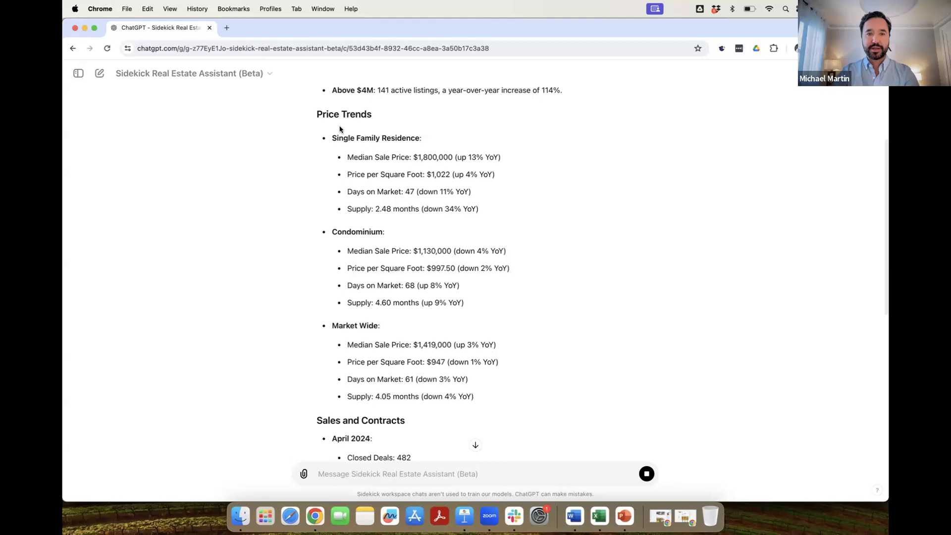
Scroll Sidekick's May 2024 San Francisco market reply down to the summary paragraph.
scroll(409, 206, "down", 5)
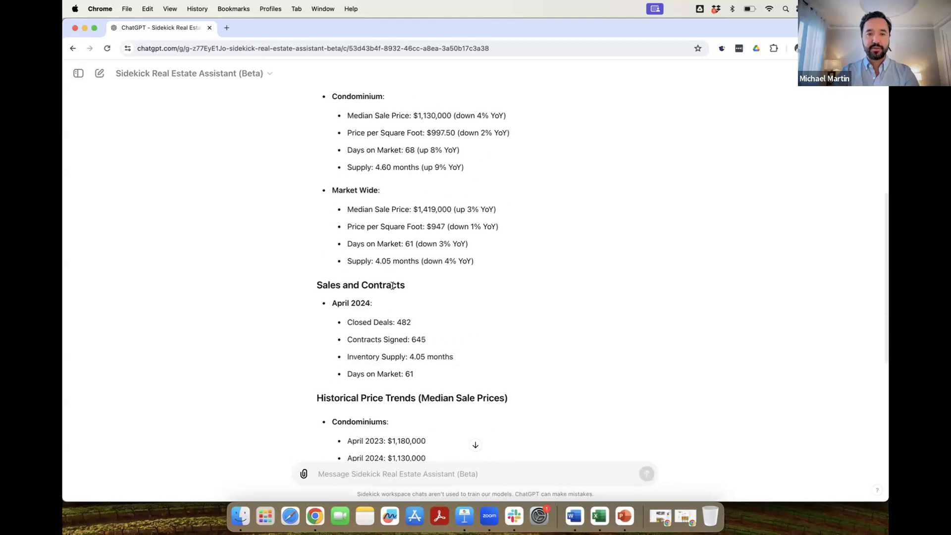
scroll(391, 286, "down", 4)
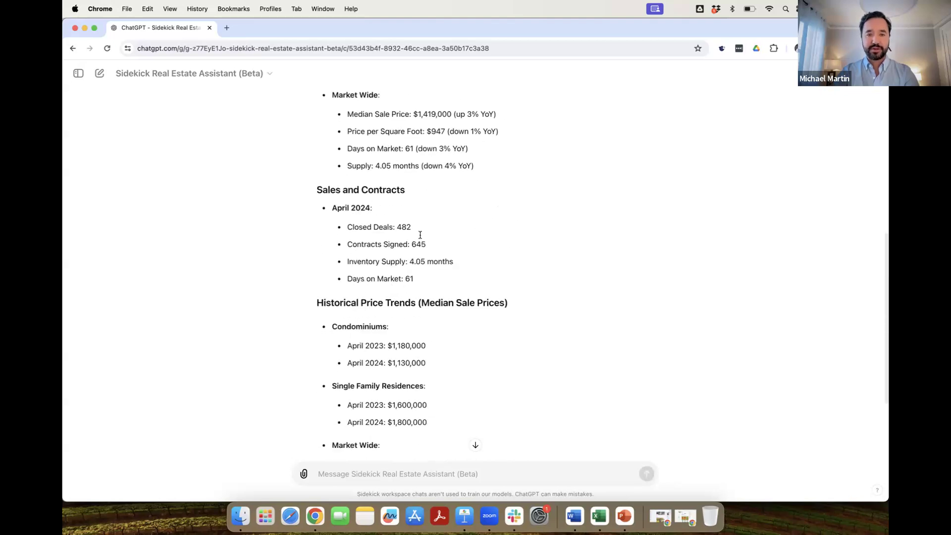
scroll(402, 265, "down", 5)
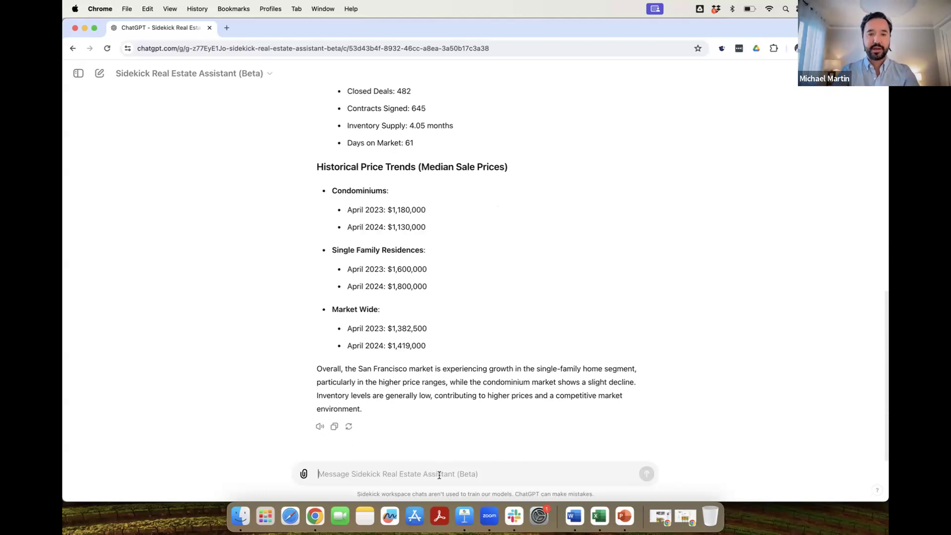
Ask how inventory moved over the past 7 months and review the supply and days-on-market figures.
type("how has inventory moved over the pasty7 months?")
key("Return")
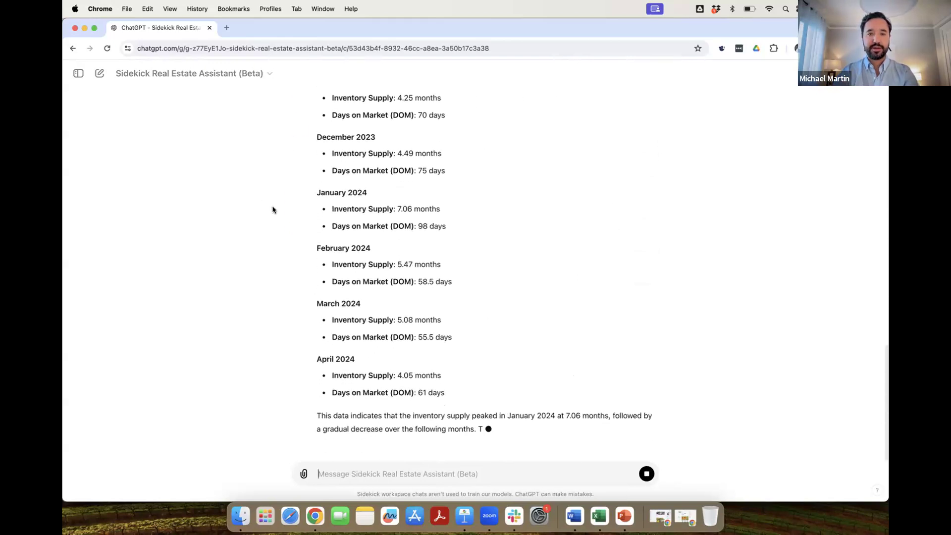
scroll(239, 207, "up", 5)
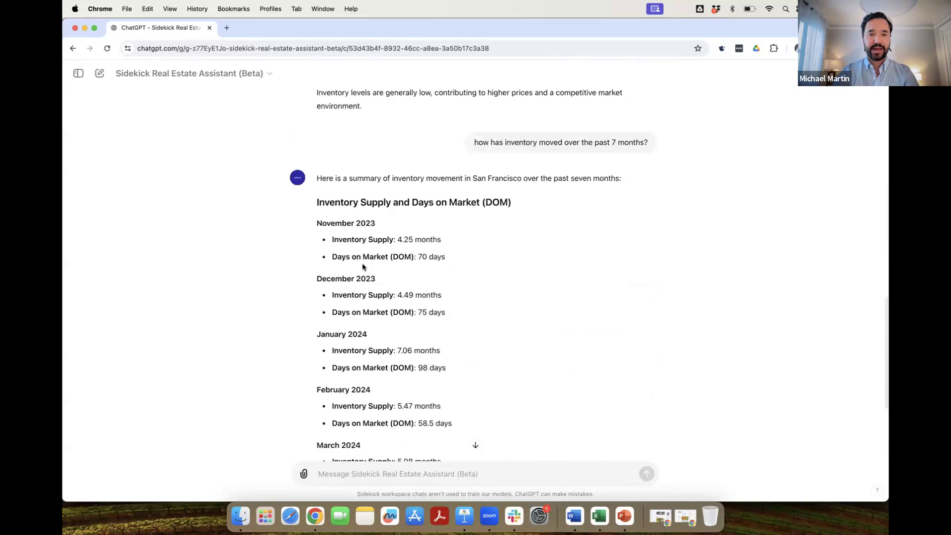
scroll(361, 224, "down", 1)
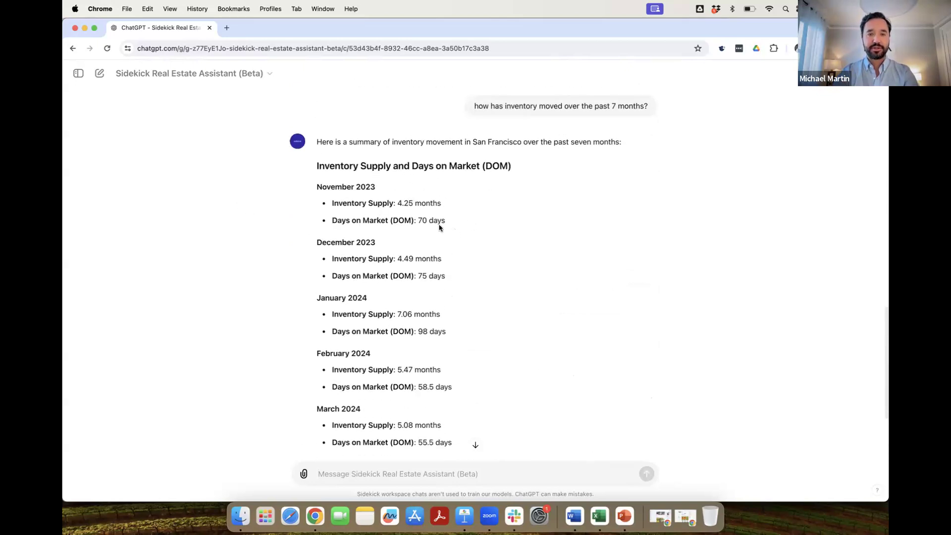
scroll(425, 249, "down", 4)
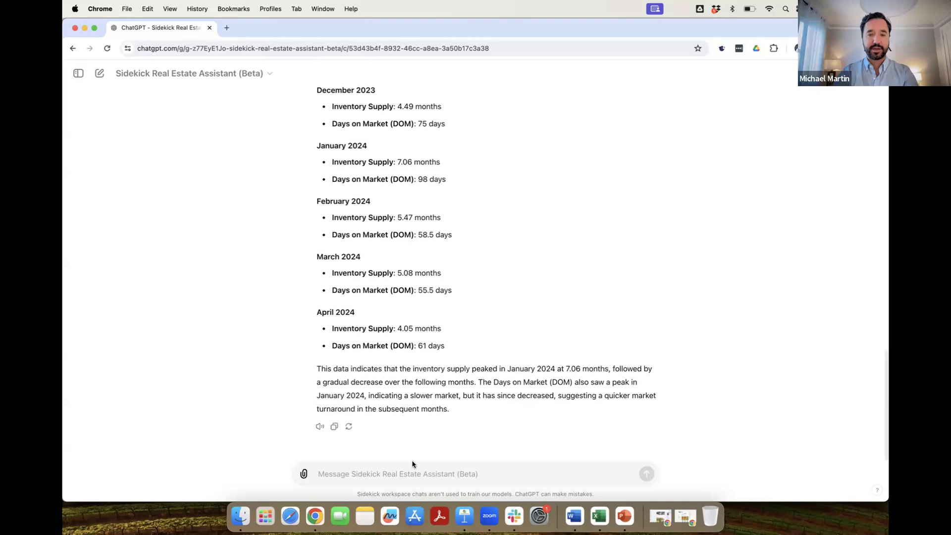
Ask Sidekick to graph the days-on-market data for Nov 2023–Apr 2024.
type("graph the DOM data")
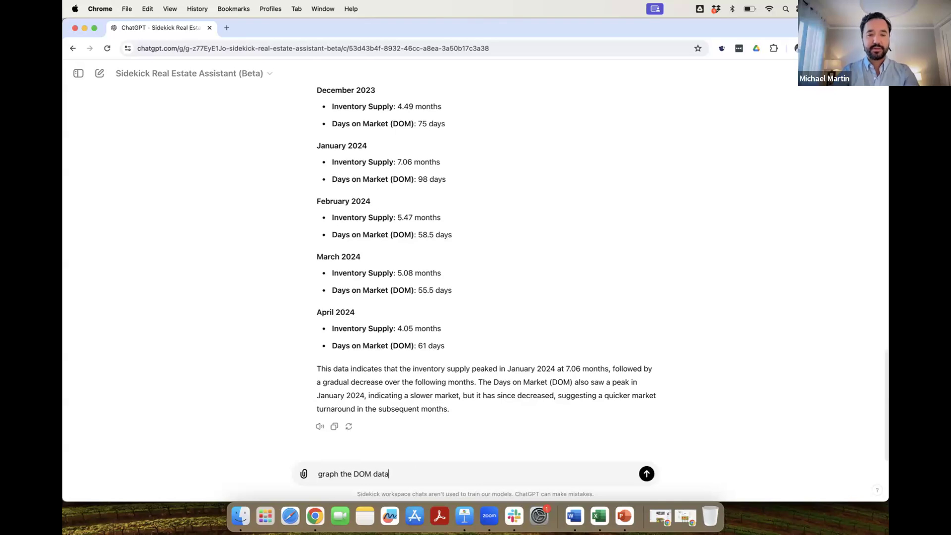
key("Return")
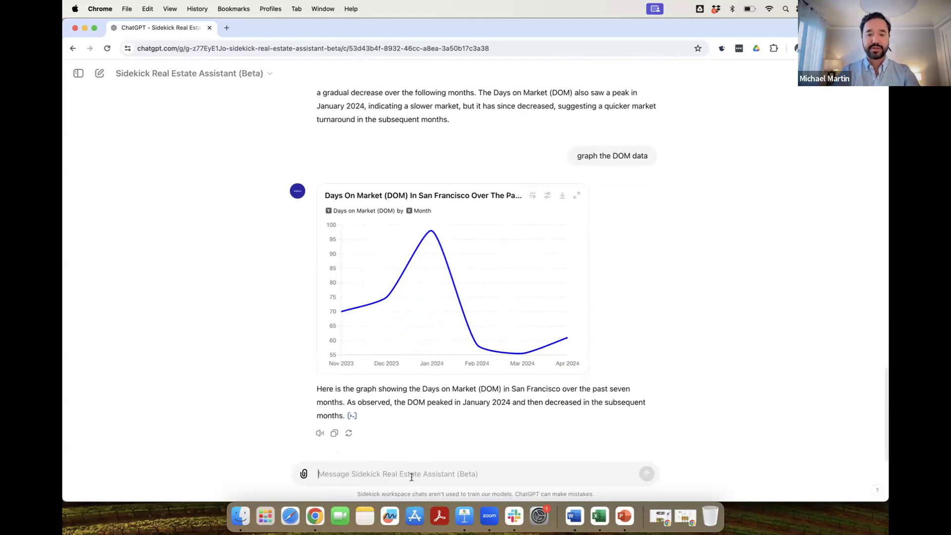
Request the DOM graph redone as a column chart, then begin an Instagram post request for first-time buyers.
type("redo as ac olum")
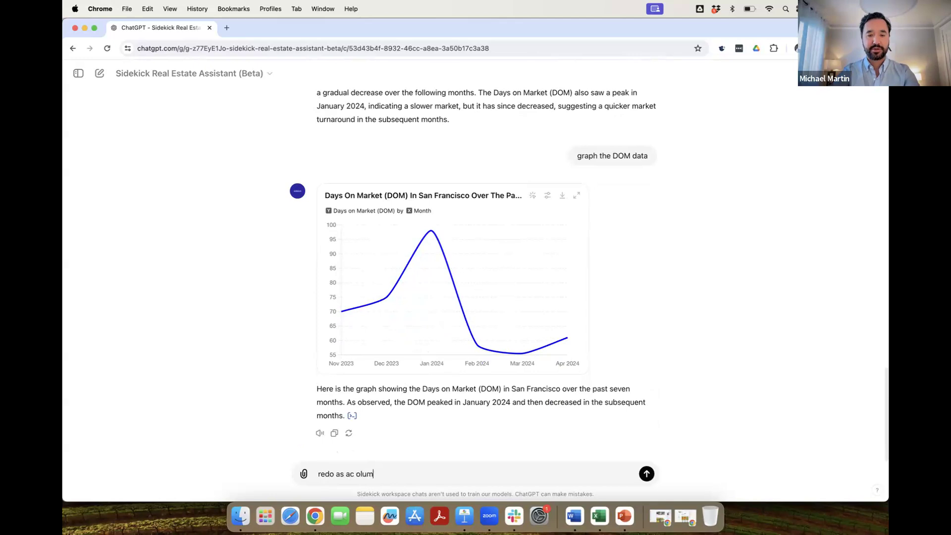
key("alt+shift+Left")
key("alt+shift+Left")
key("BackSpace")
type("a column chart")
key("Return")
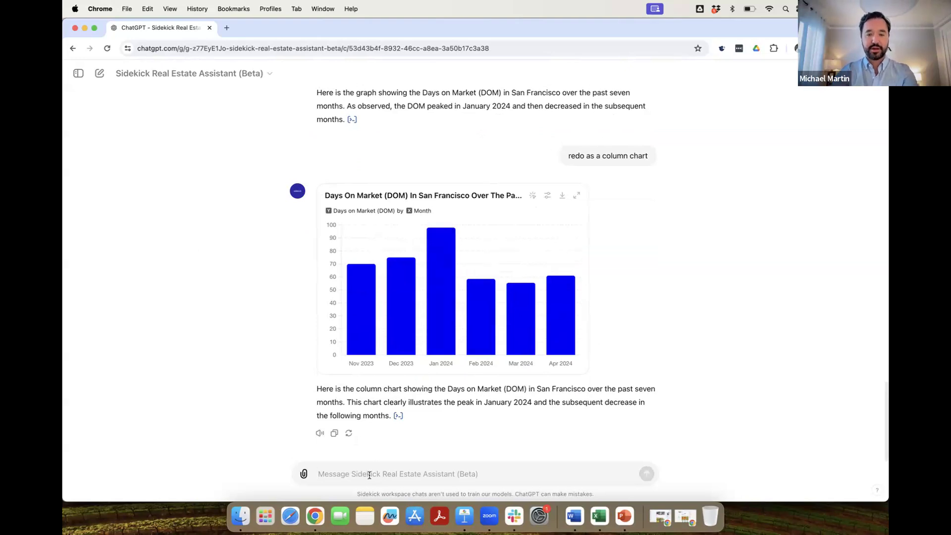
type("i wanan post to insta")
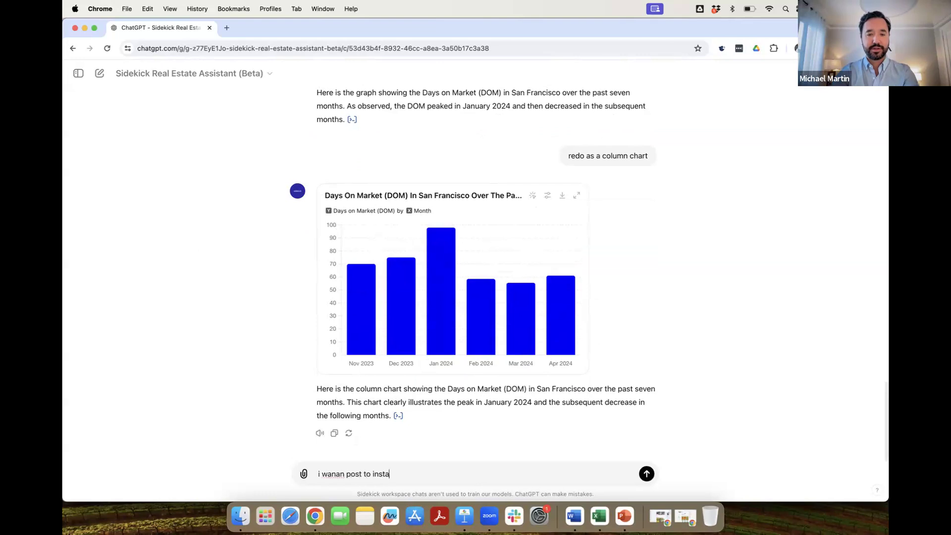
type("gram audience is 1st time buyers")
Send the first-time-buyer Instagram post request and stop the image generation.
key("Return")
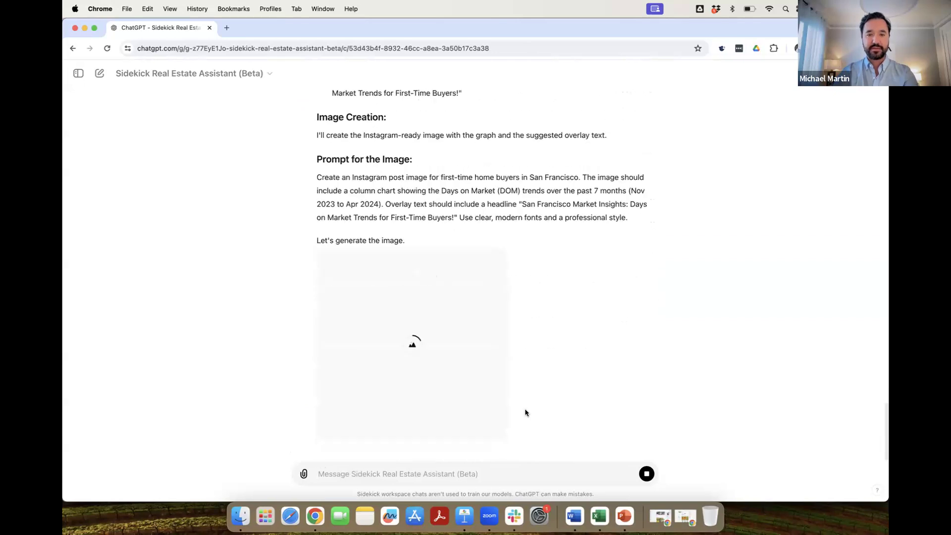
left_click(647, 474)
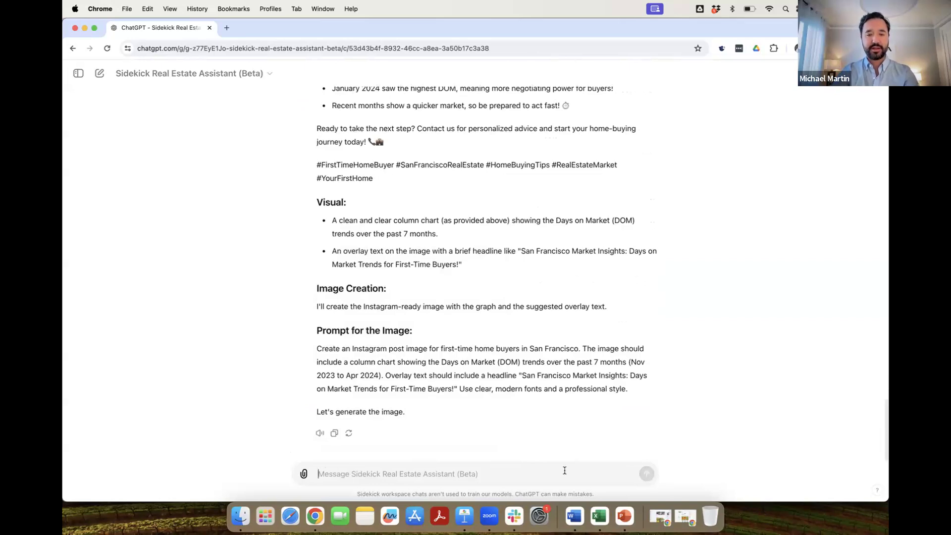
type("show")
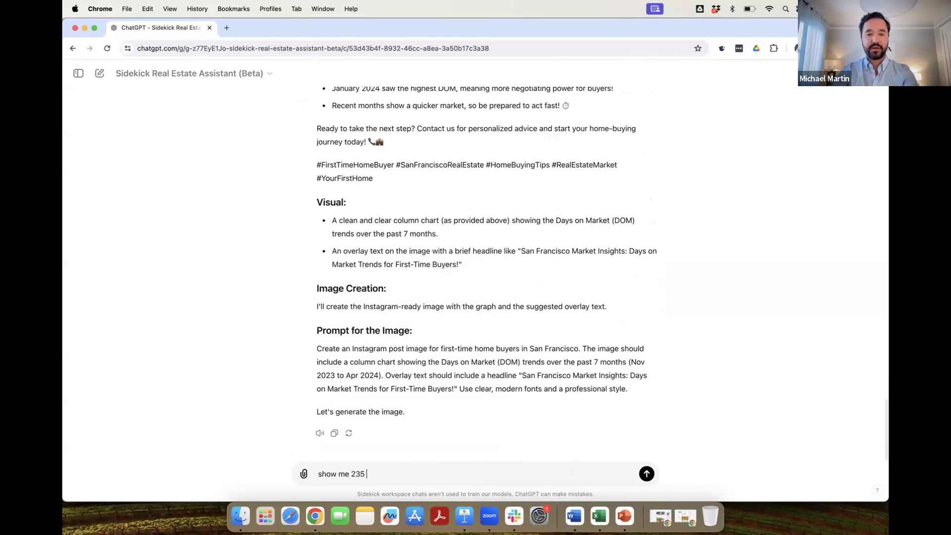
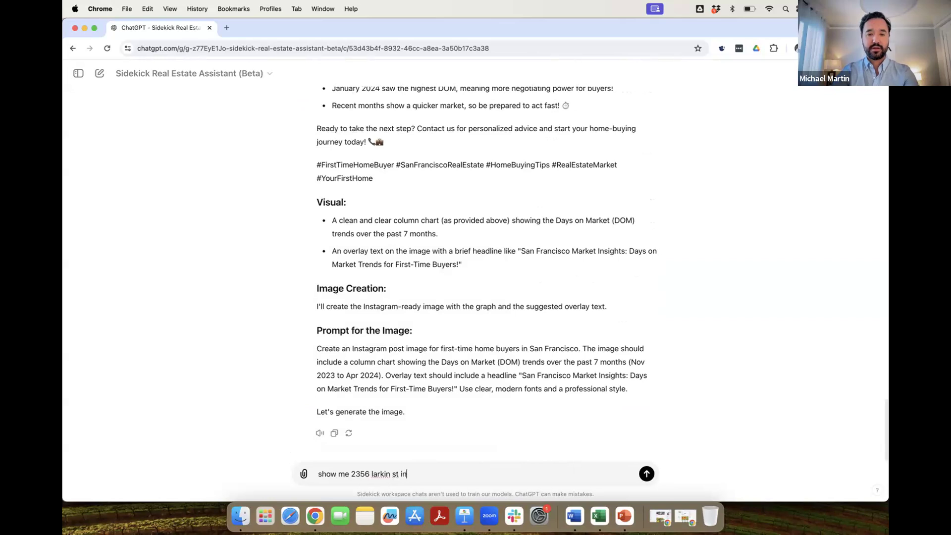
key("Return")
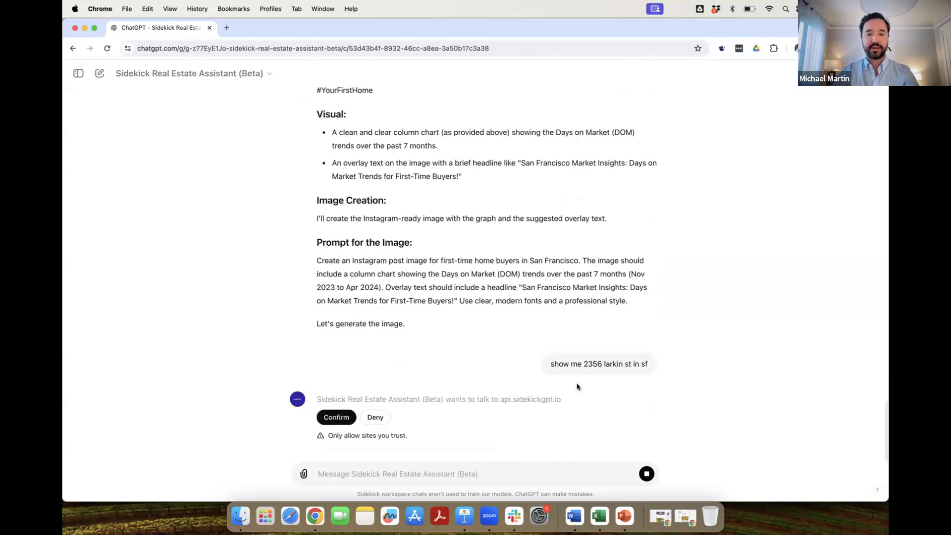
left_click(338, 400)
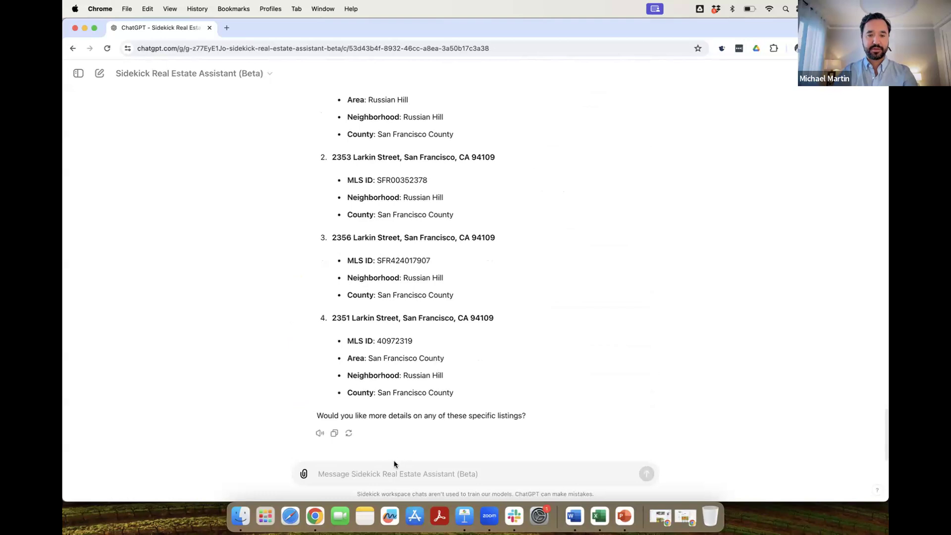
Ask for more pictures and details on listing #3.
type("show me more ")
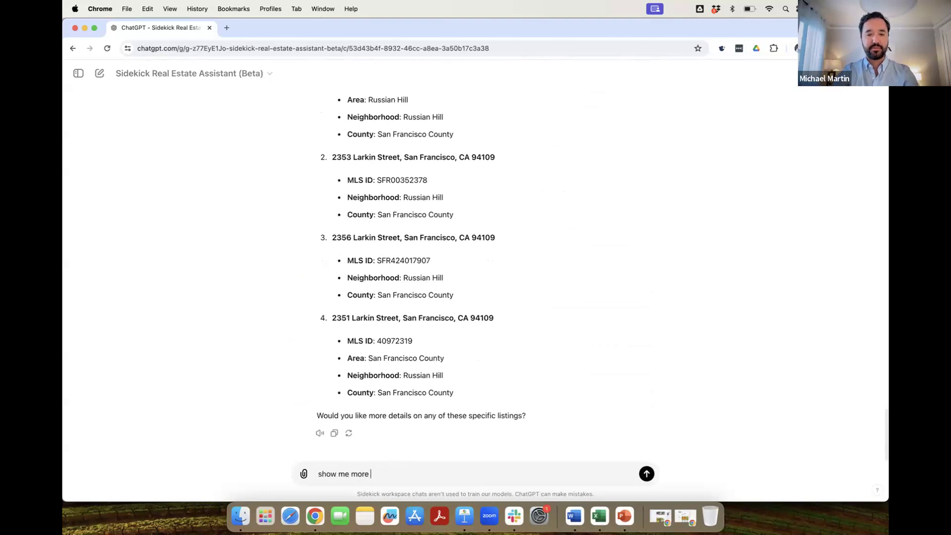
type("pics and deat")
key("BackSpace")
key("BackSpace")
type("deatils o")
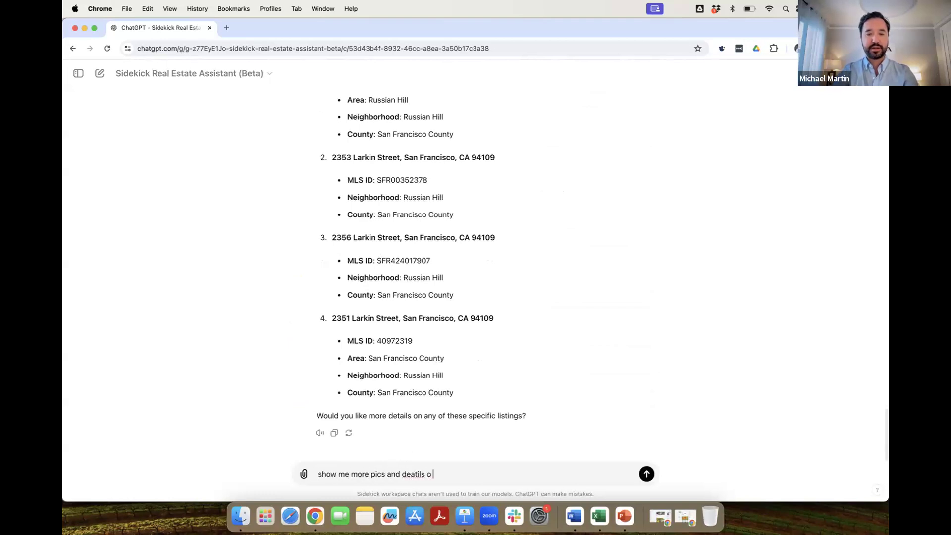
key("Return")
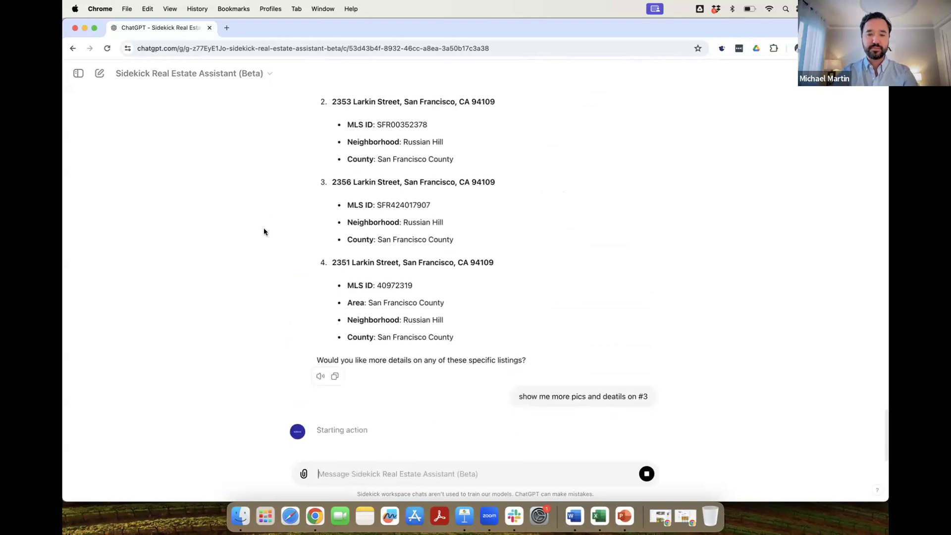
Approve the API call and scroll through the $2,275,000 condo's details and interior photos.
left_click(338, 403)
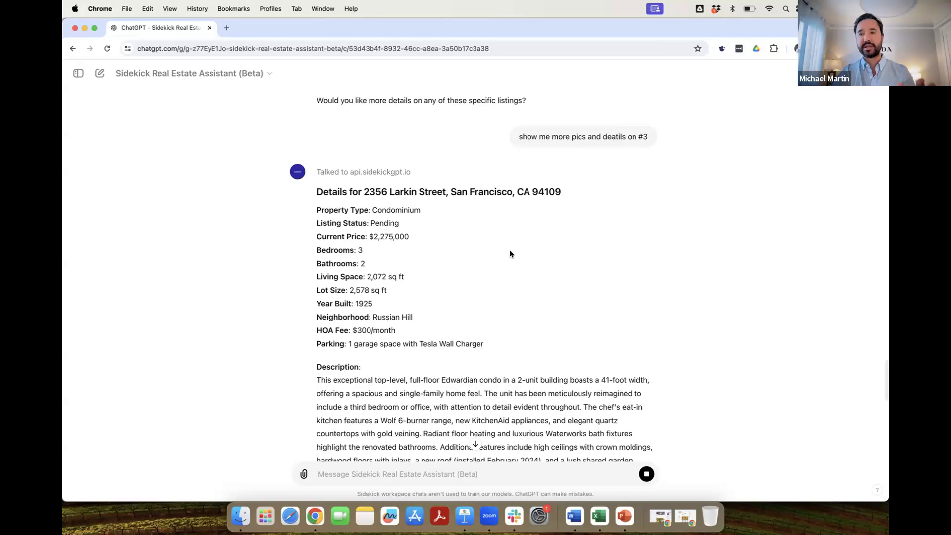
scroll(510, 247, "down", 10)
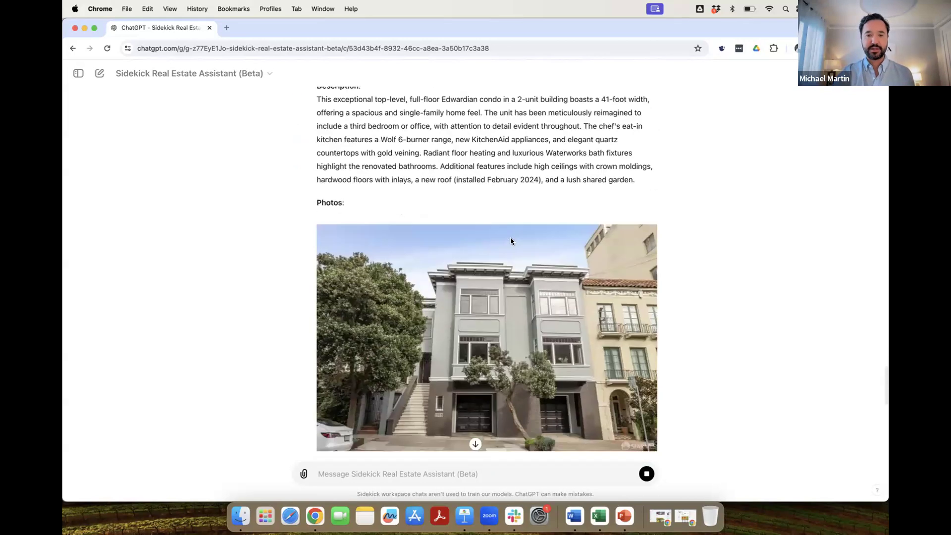
scroll(509, 239, "down", 3)
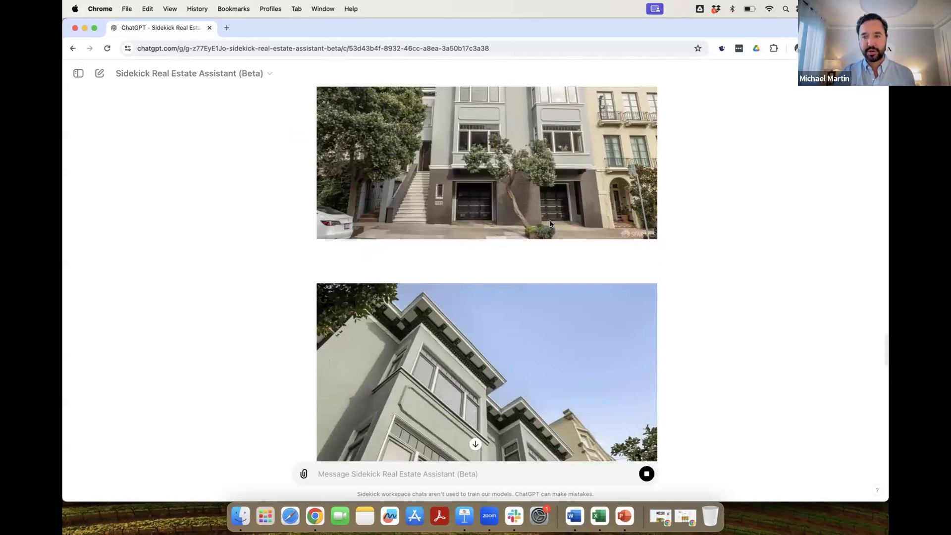
scroll(549, 224, "down", 20)
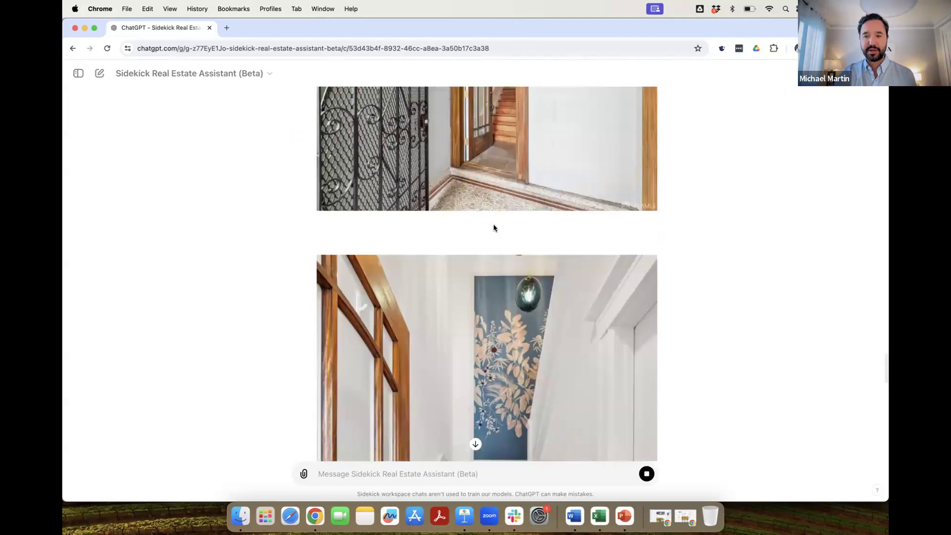
scroll(494, 228, "down", 15)
scroll(494, 228, "down", 20)
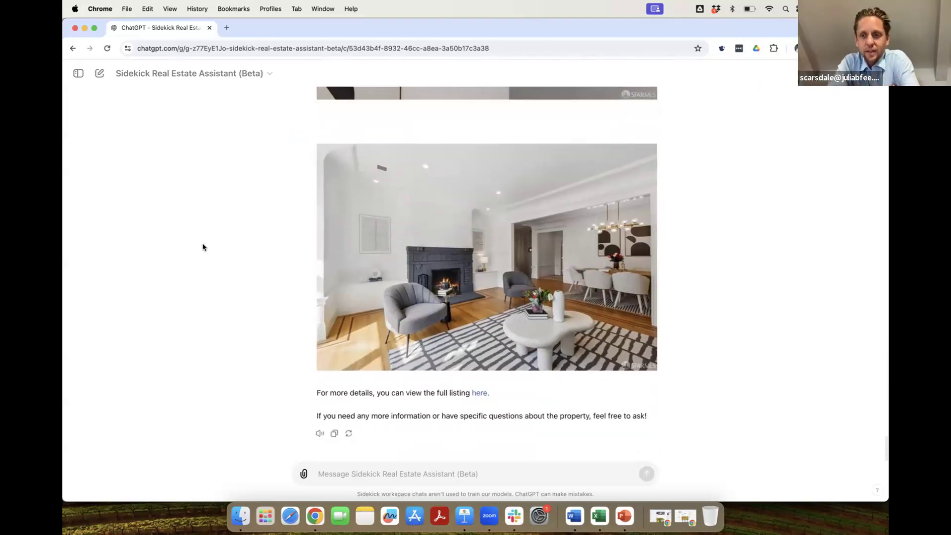
scroll(203, 247, "up", 20)
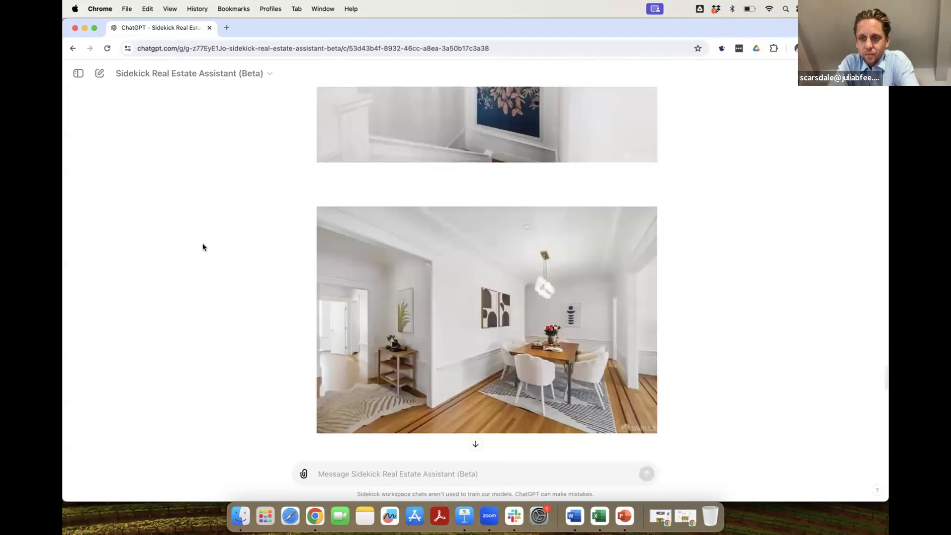
scroll(246, 242, "up", 20)
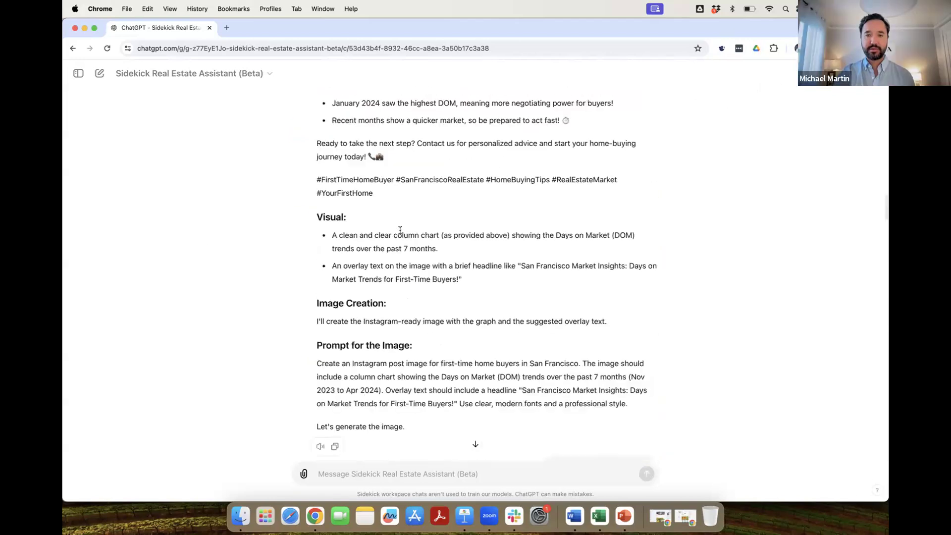
scroll(399, 227, "up", 15)
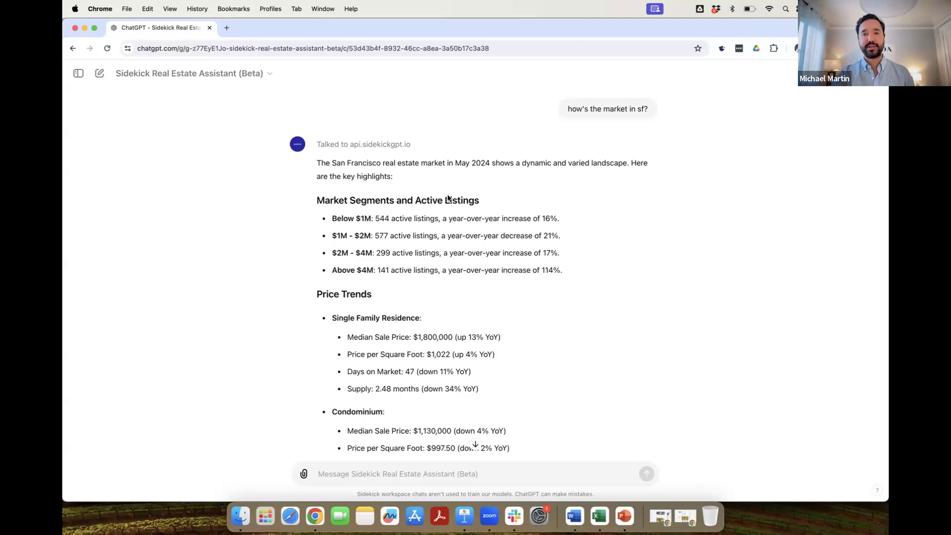
left_click(412, 144)
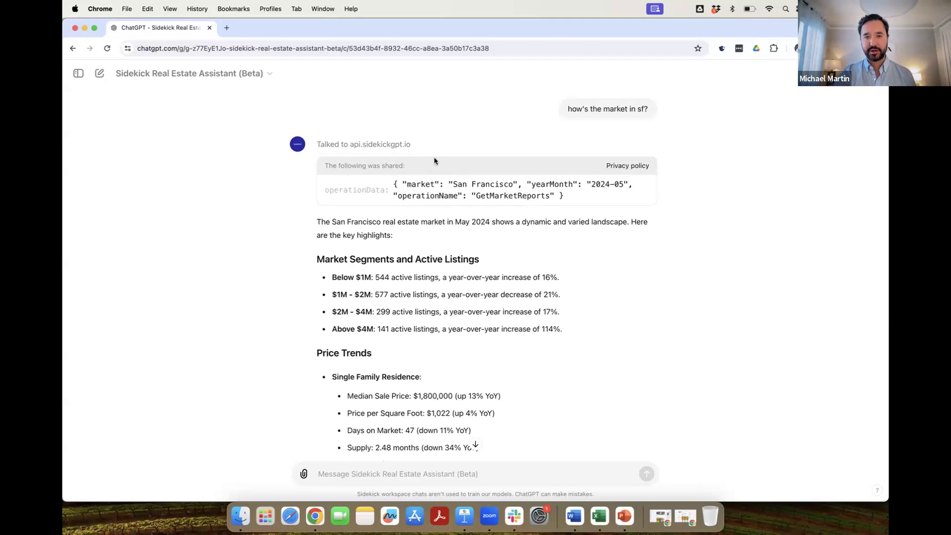
left_click(413, 144)
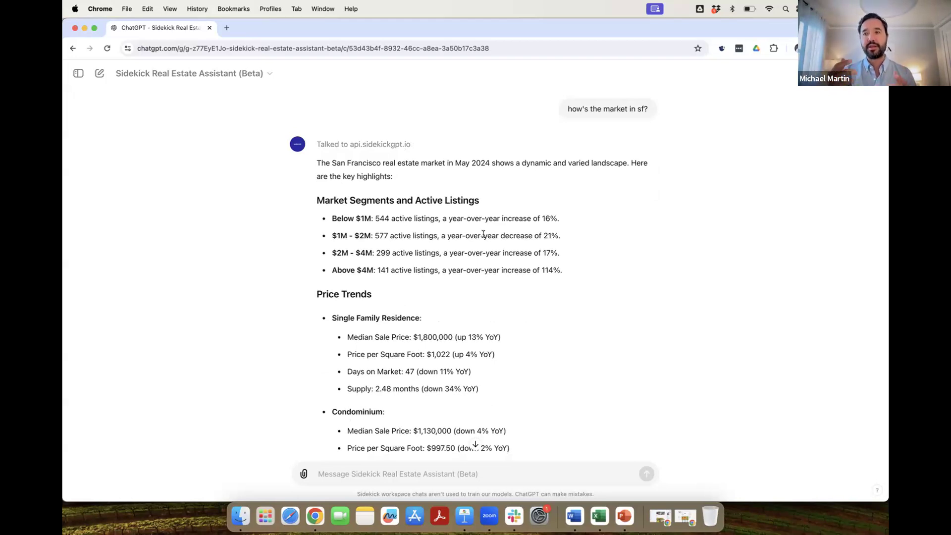
scroll(185, 239, "down", 20)
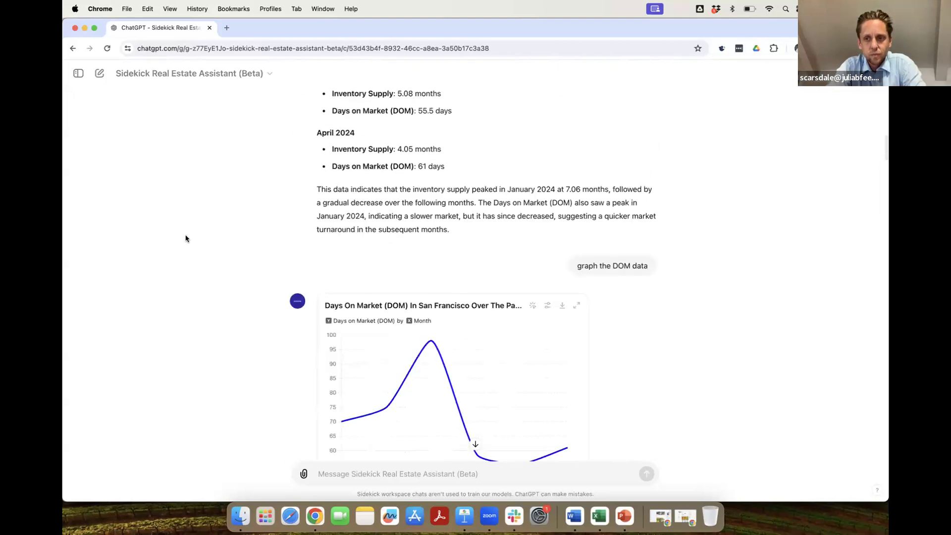
scroll(186, 239, "down", 15)
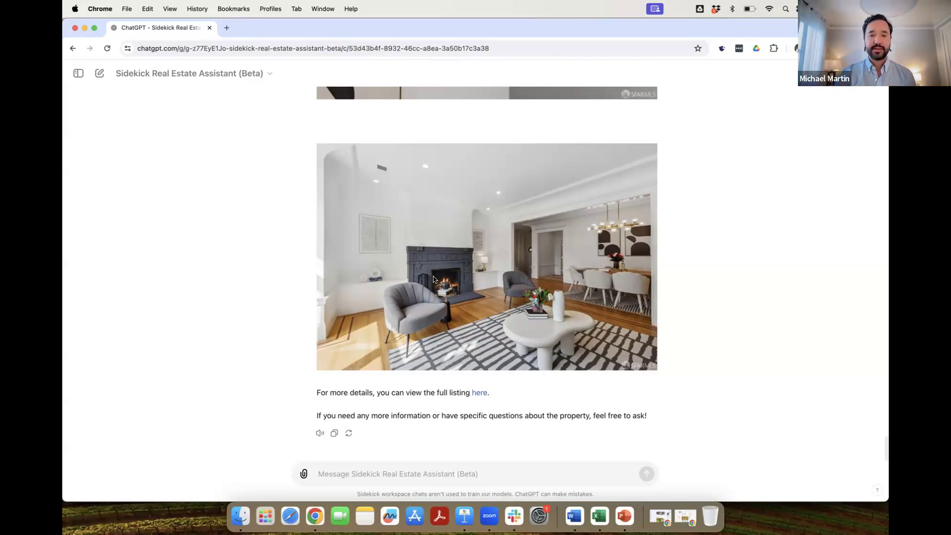
scroll(481, 251, "up", 10)
scroll(475, 443, "down", 10)
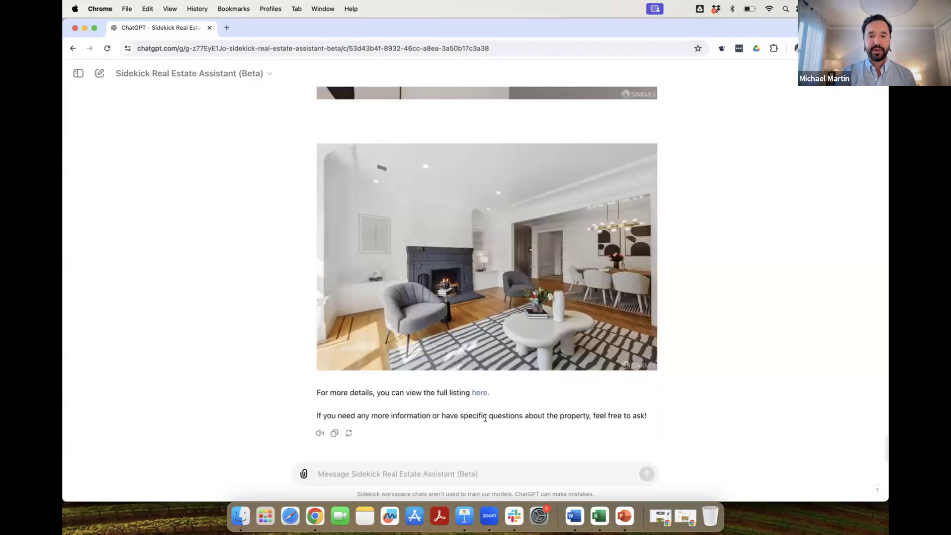
left_click(479, 393)
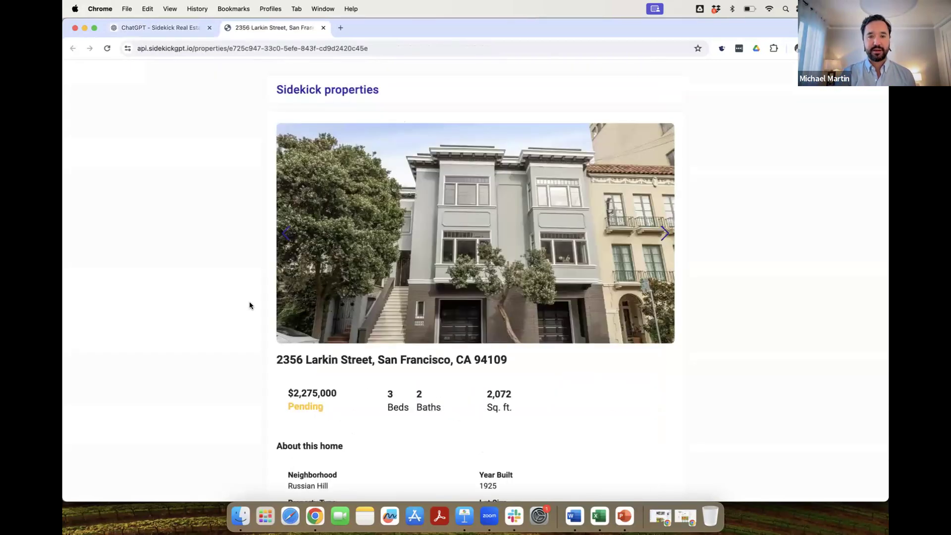
scroll(215, 322, "down", 13)
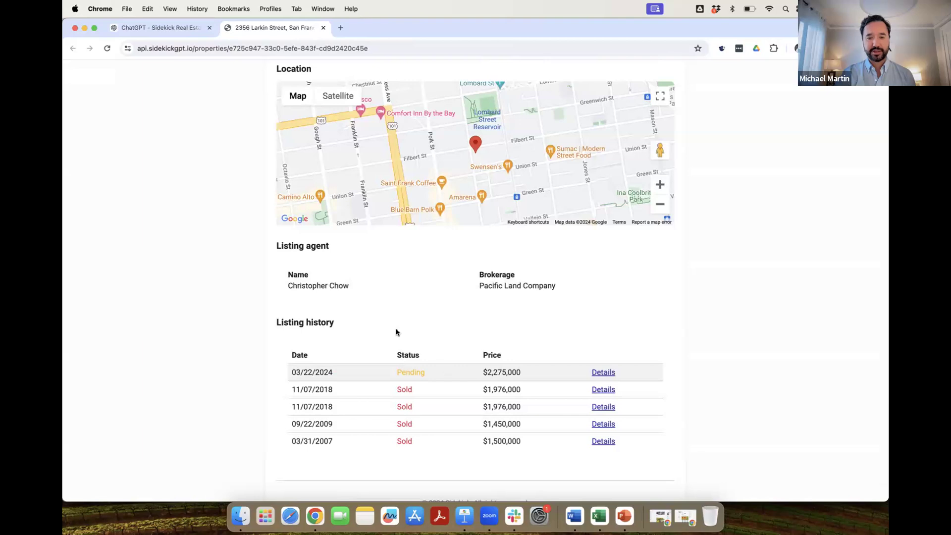
scroll(468, 337, "down", 2)
scroll(468, 338, "up", 15)
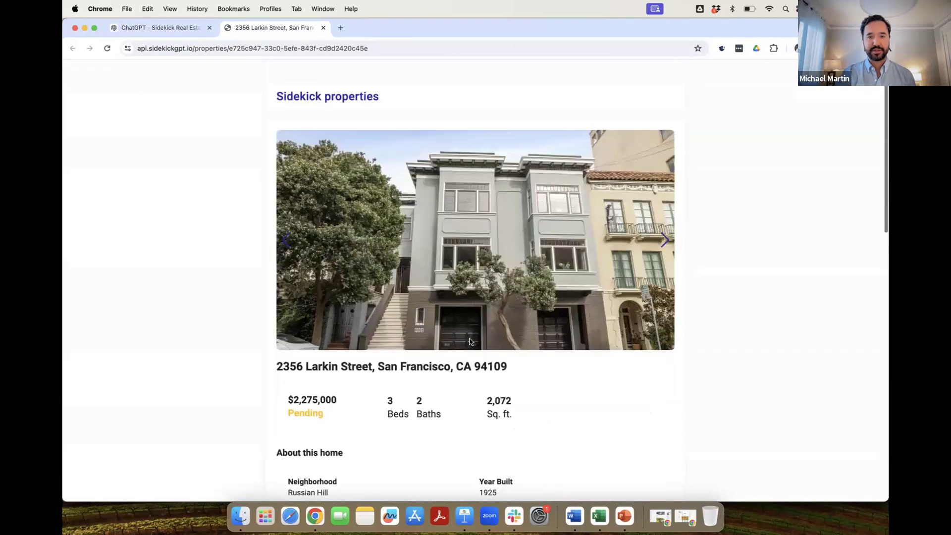
scroll(456, 225, "down", 15)
scroll(425, 237, "up", 4)
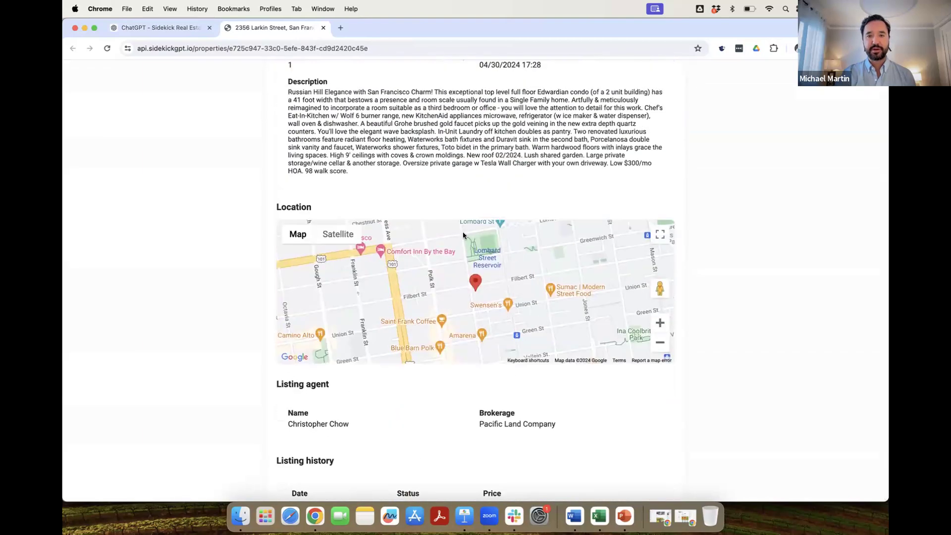
scroll(488, 215, "up", 1)
scroll(502, 240, "up", 6)
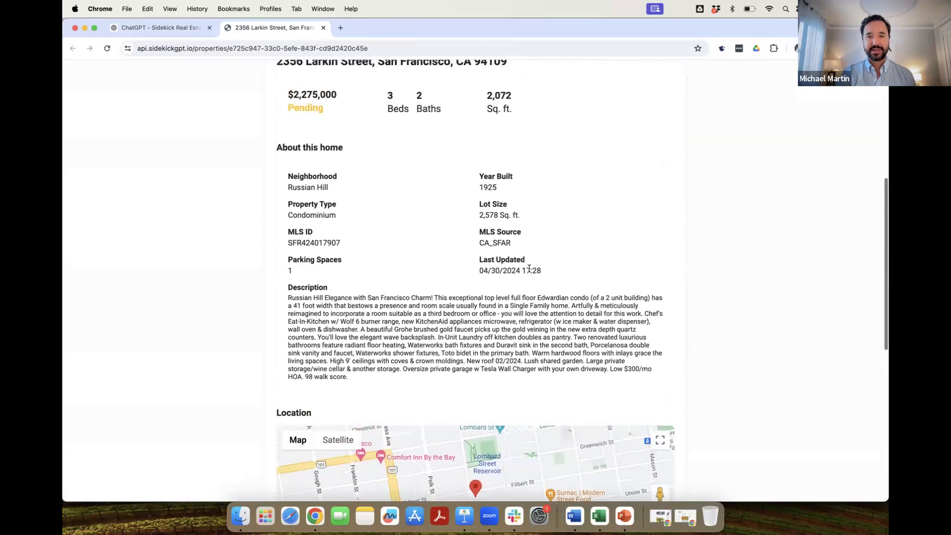
scroll(399, 119, "up", 2)
left_click(323, 27)
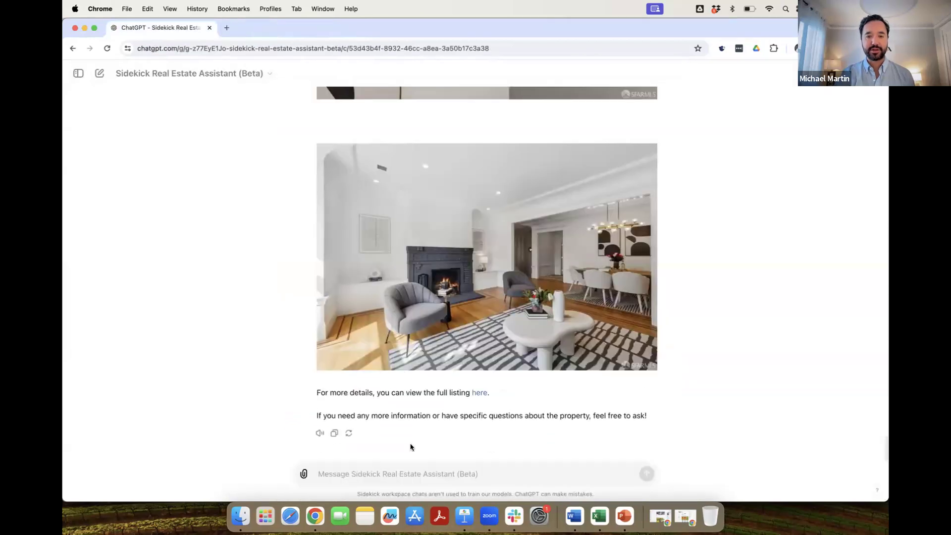
Request a CMA on this property for the client and approve the Sidekick API call.
left_click(432, 472)
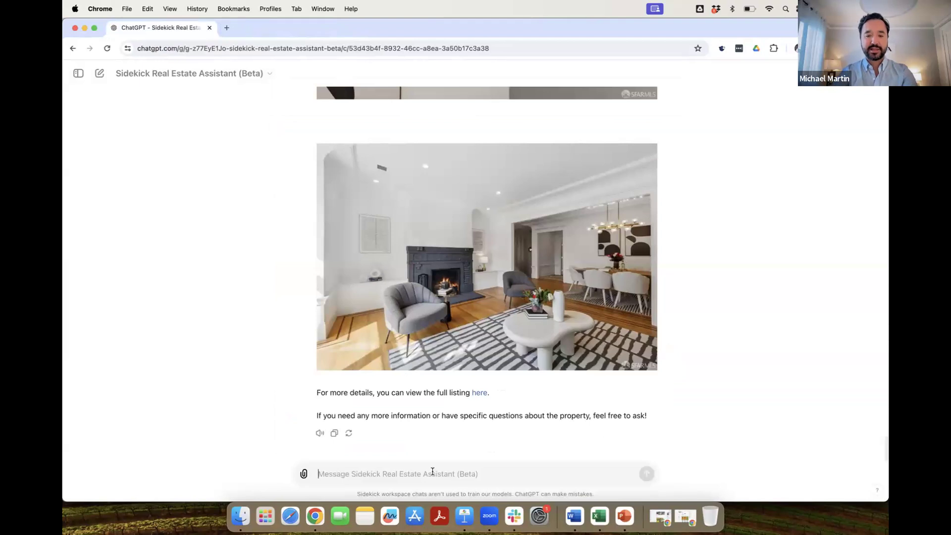
type("shwo me")
key("BackSpace")
key("BackSpace")
key("BackSpace")
key("BackSpace")
type("ow me a cma for this property for Garr")
key("BackSpace")
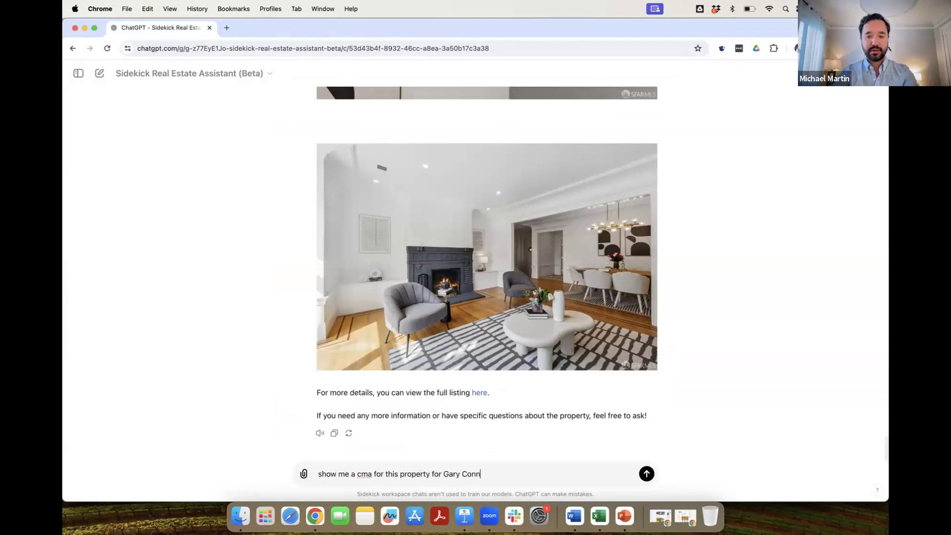
key("Return")
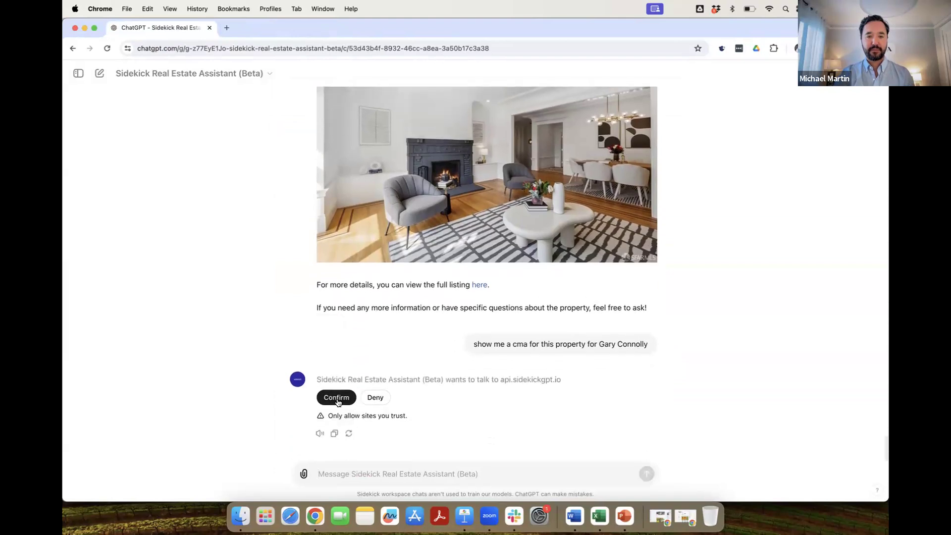
left_click(337, 397)
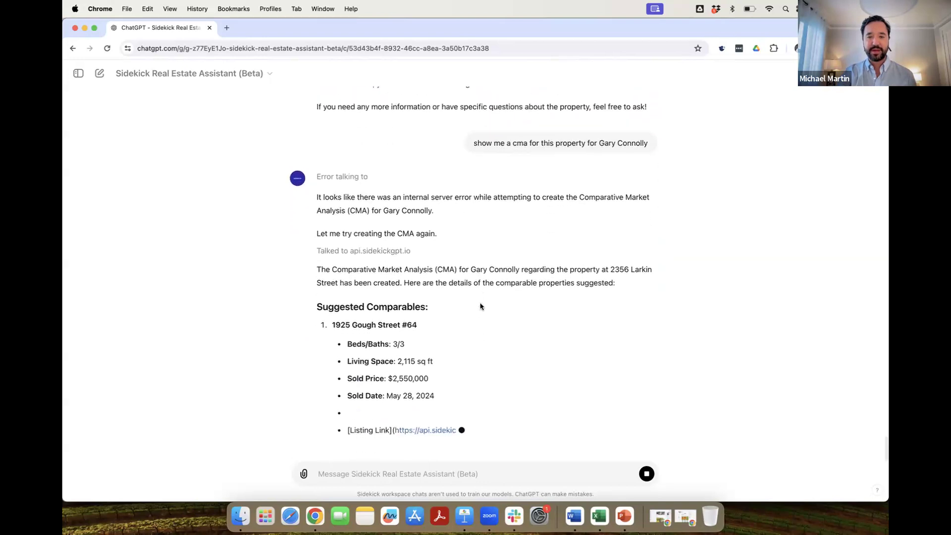
scroll(496, 243, "up", 2)
scroll(497, 243, "up", 20)
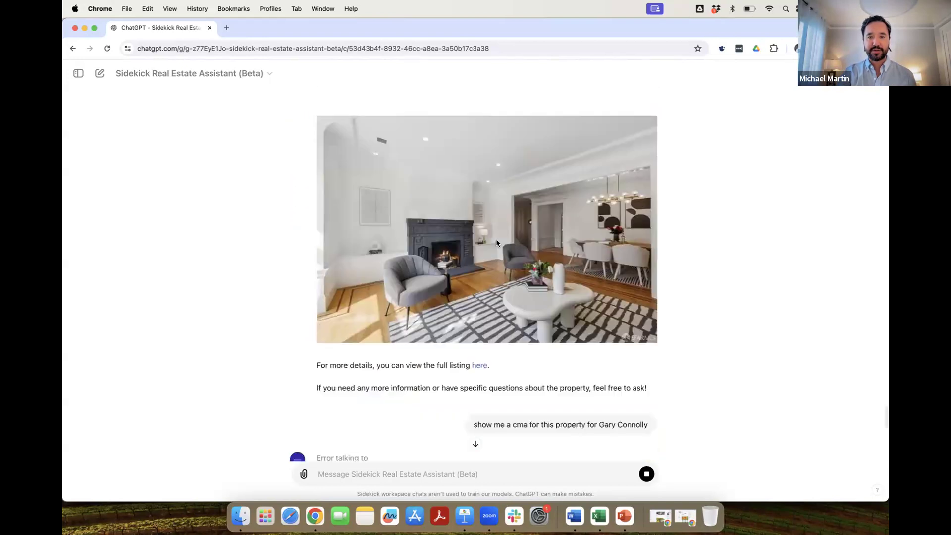
scroll(497, 243, "up", 15)
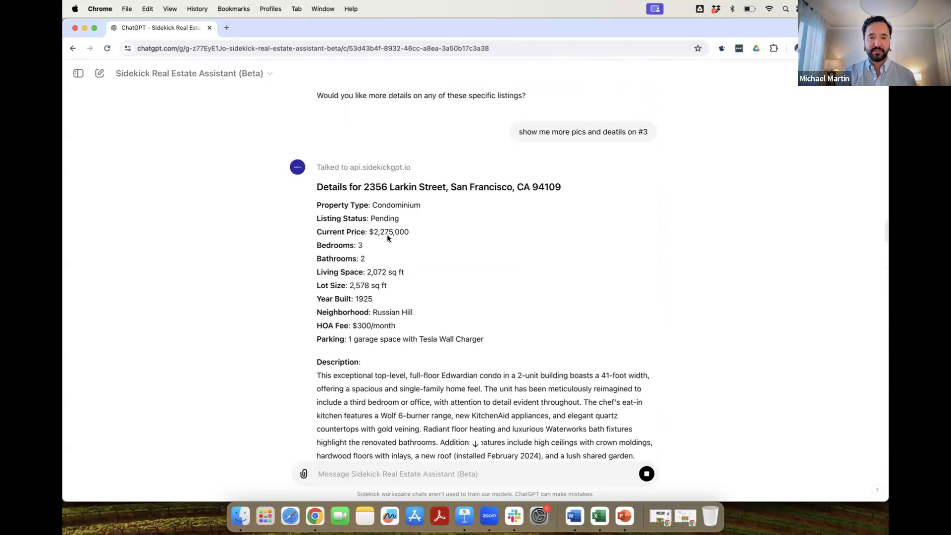
scroll(391, 248, "down", 14)
scroll(416, 289, "down", 20)
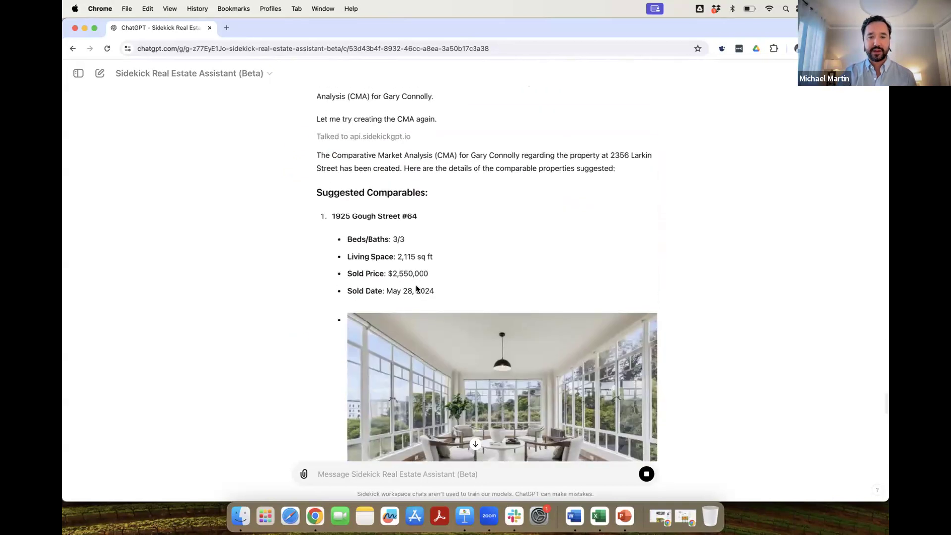
scroll(416, 288, "down", 4)
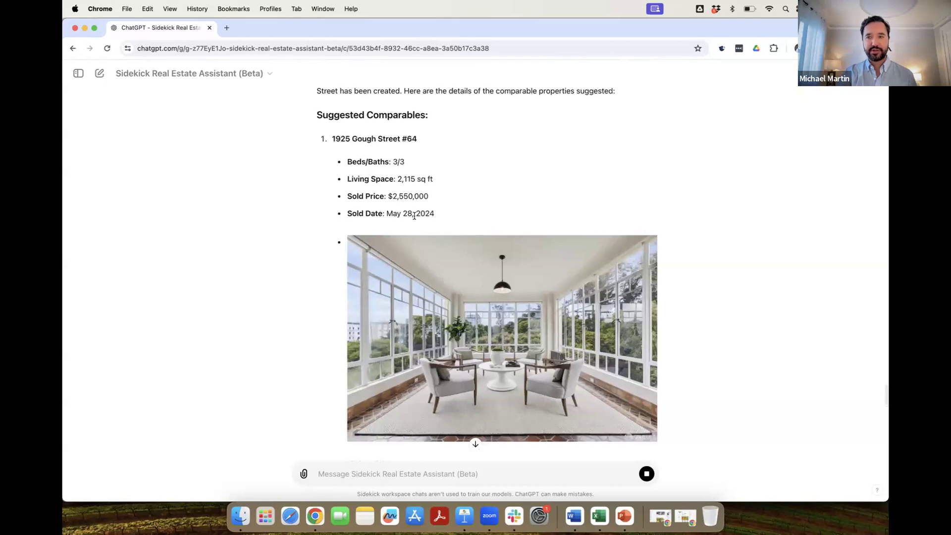
scroll(421, 218, "down", 18)
scroll(432, 221, "up", 1)
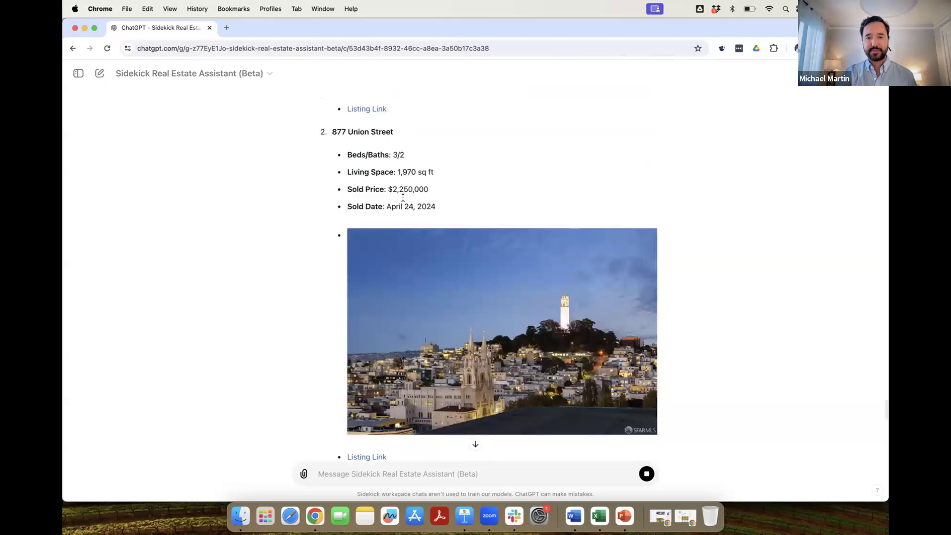
scroll(424, 220, "down", 7)
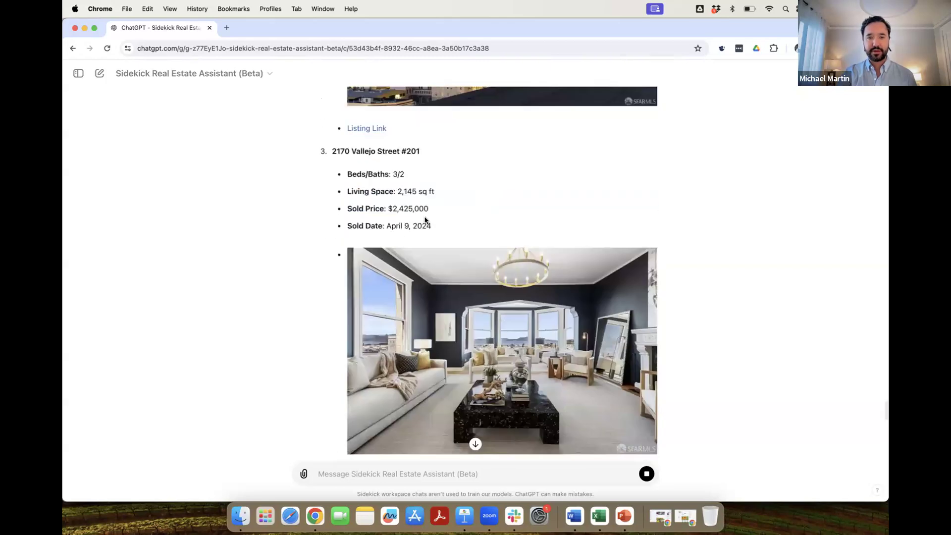
scroll(422, 240, "down", 5)
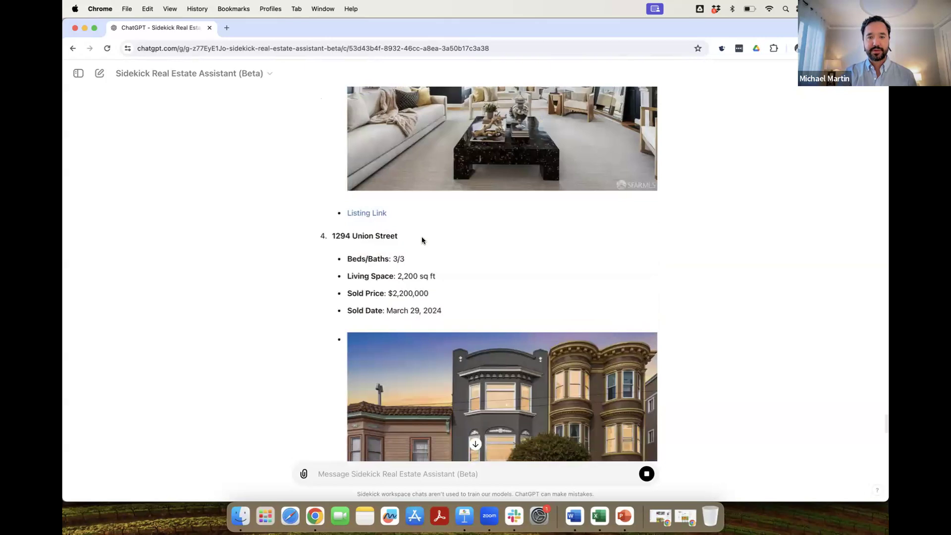
scroll(423, 241, "up", 4)
left_click(367, 390)
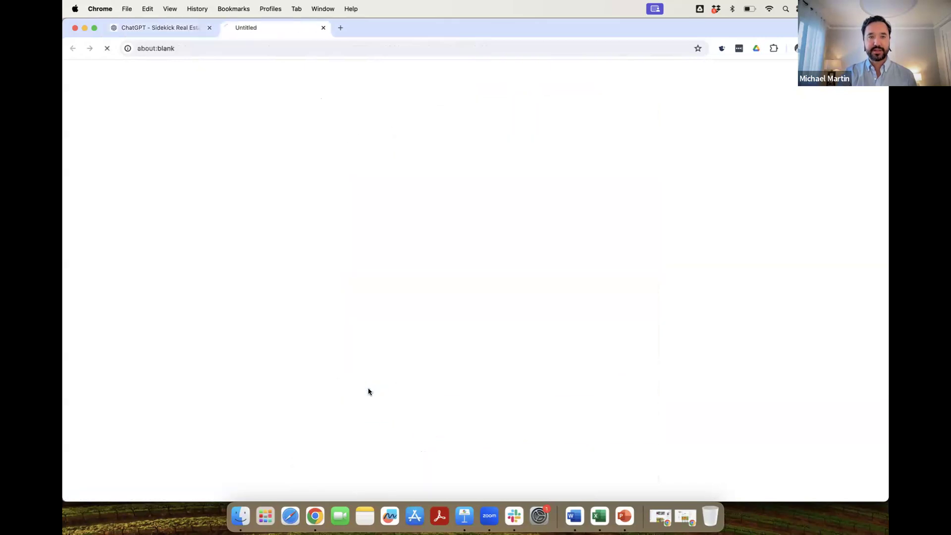
scroll(303, 350, "down", 6)
scroll(303, 349, "up", 6)
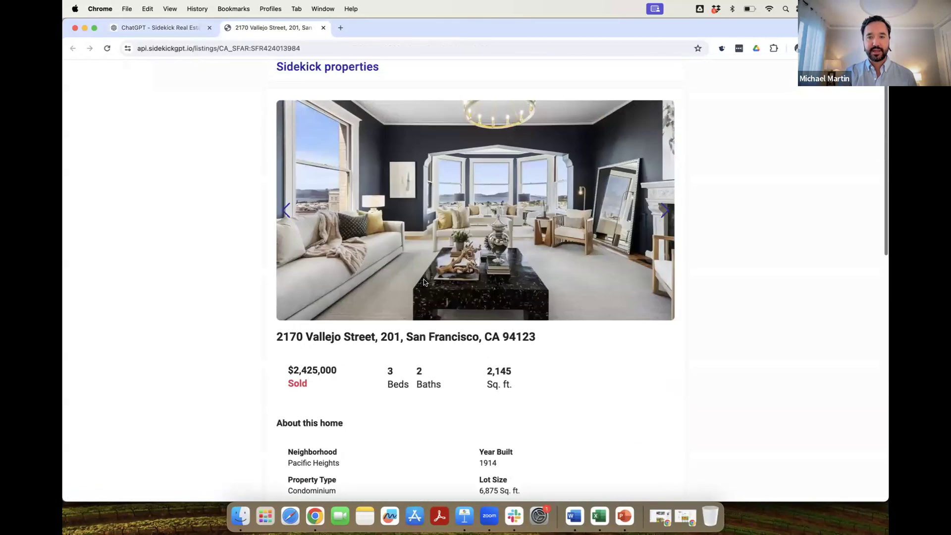
left_click(662, 212)
left_click(664, 212)
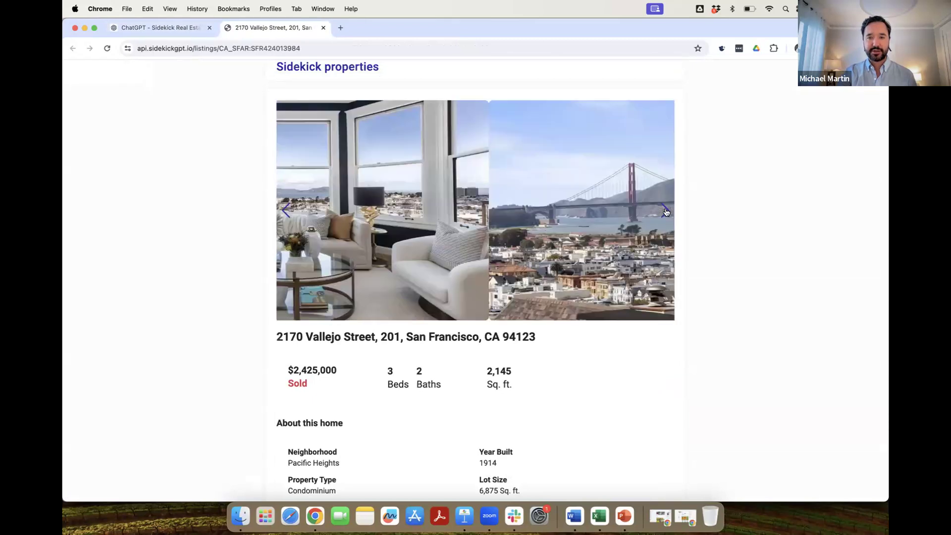
left_click(665, 211)
left_click(665, 211)
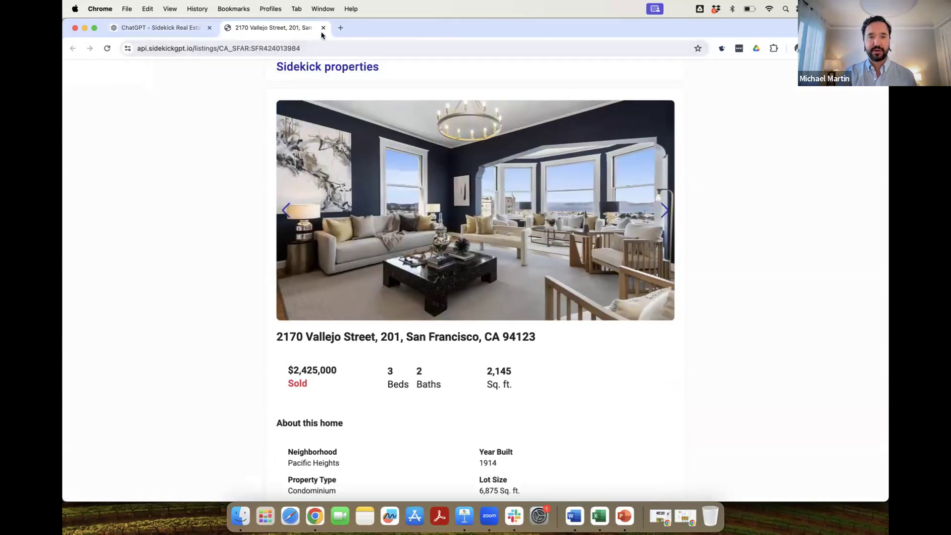
left_click(322, 27)
scroll(248, 318, "down", 20)
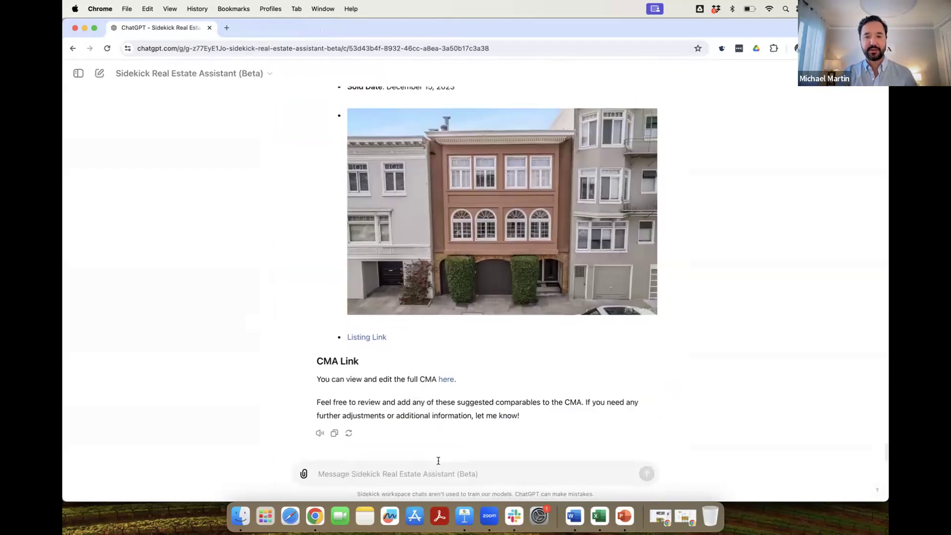
Ask to add all 7 comparables to the CMA and approve the API call.
type("add all 7 to the cma")
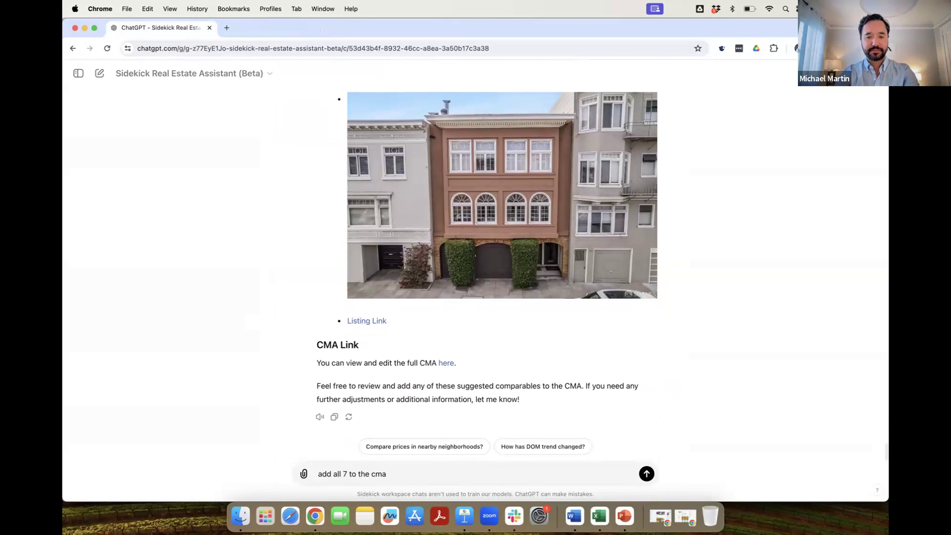
key("Return")
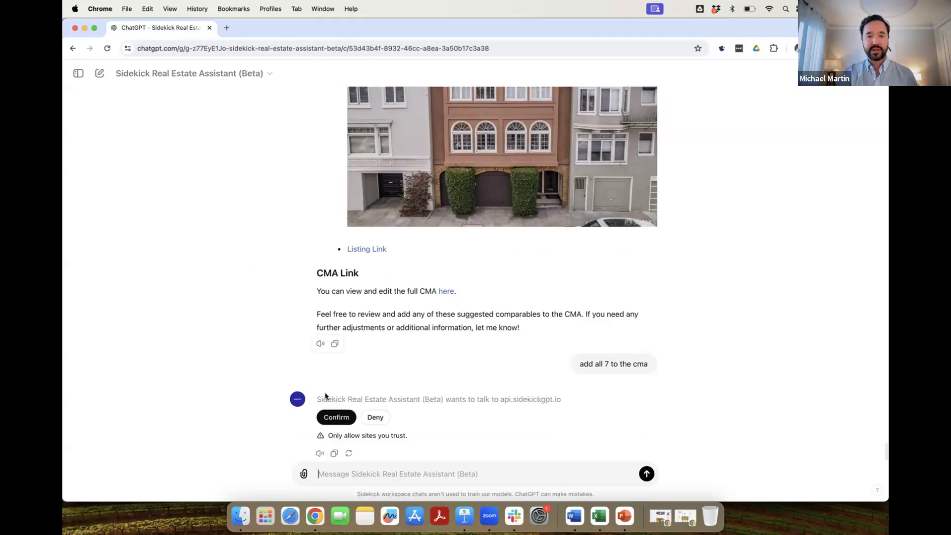
left_click(337, 397)
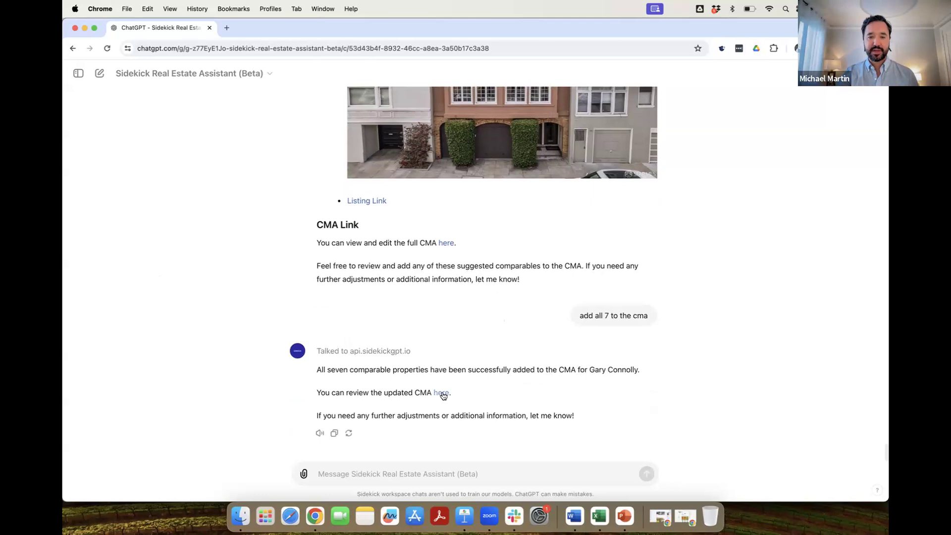
Open the updated CMA, advance to the comparables search, and review the seven selected comps.
left_click(441, 376)
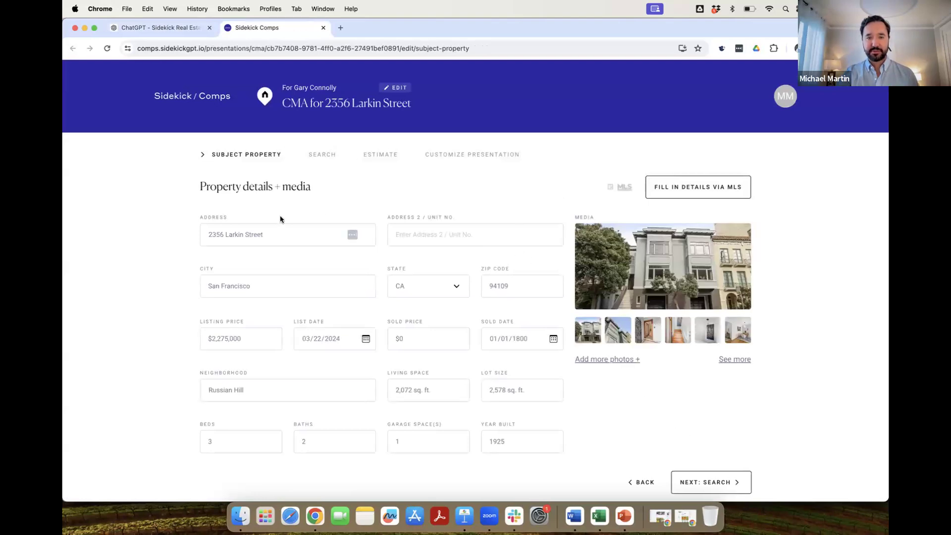
left_click(721, 482)
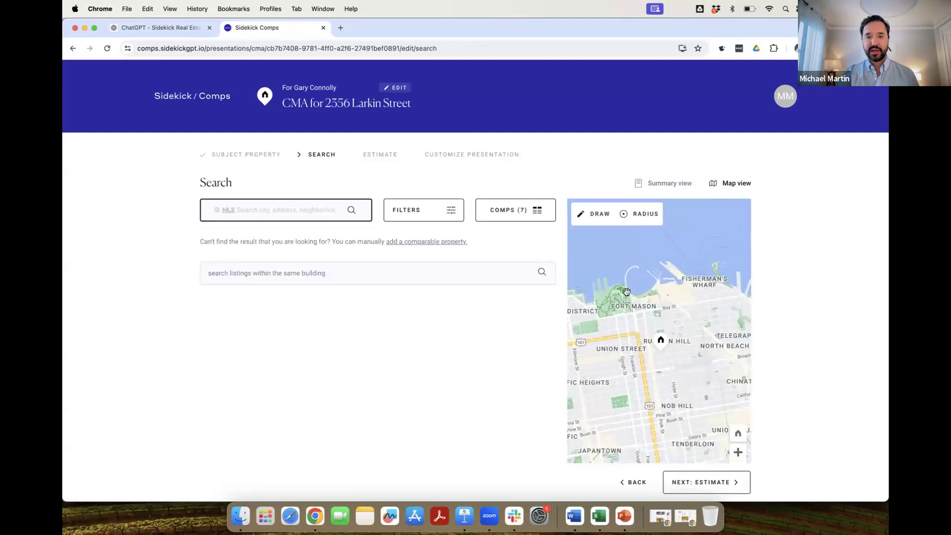
left_click(530, 209)
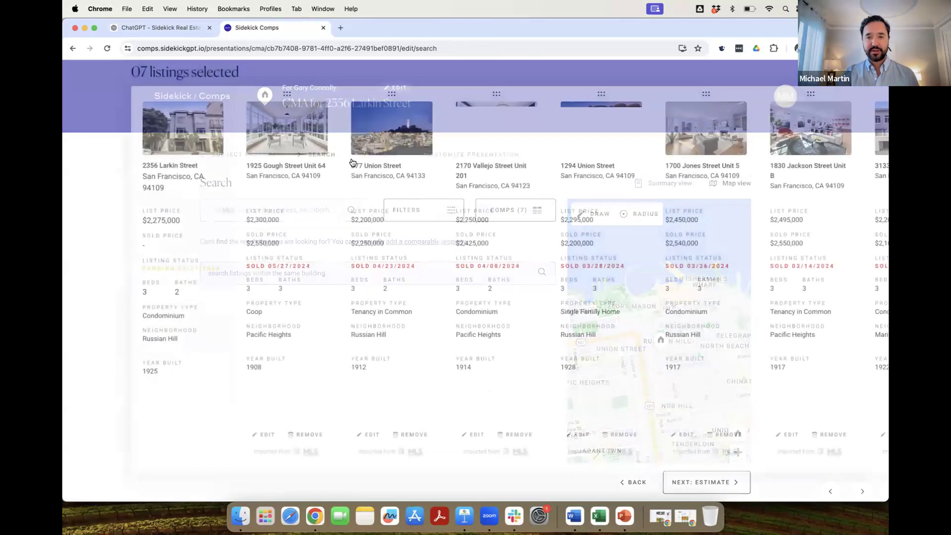
left_click(101, 249)
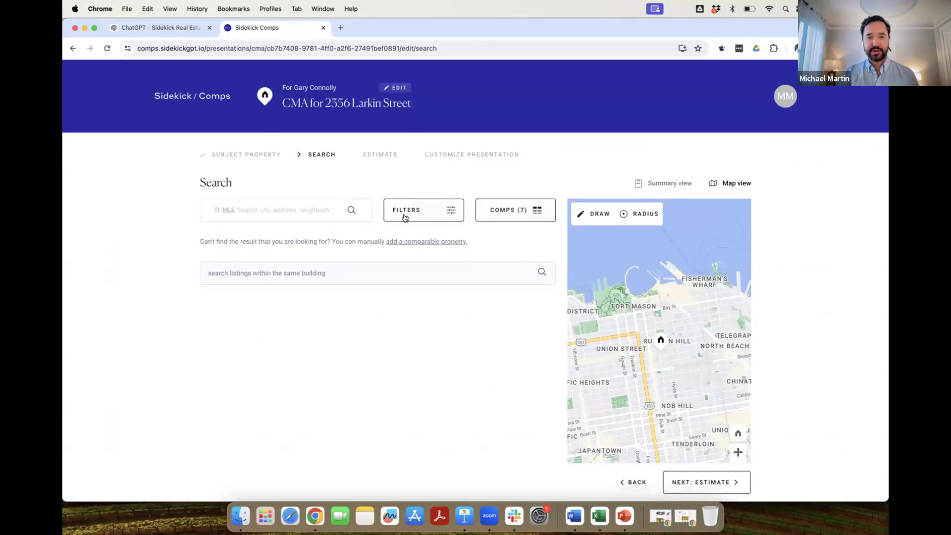
Draw a search area around the subject house on the map and apply it.
left_click(596, 213)
left_click(644, 331)
left_click(693, 322)
left_click(692, 355)
left_click(647, 365)
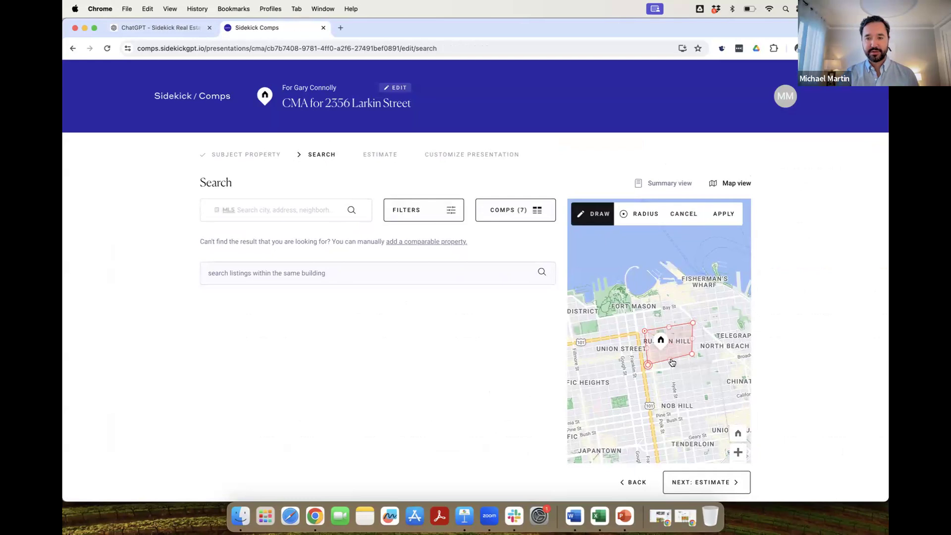
left_click_drag(645, 374, 652, 387)
left_click(731, 213)
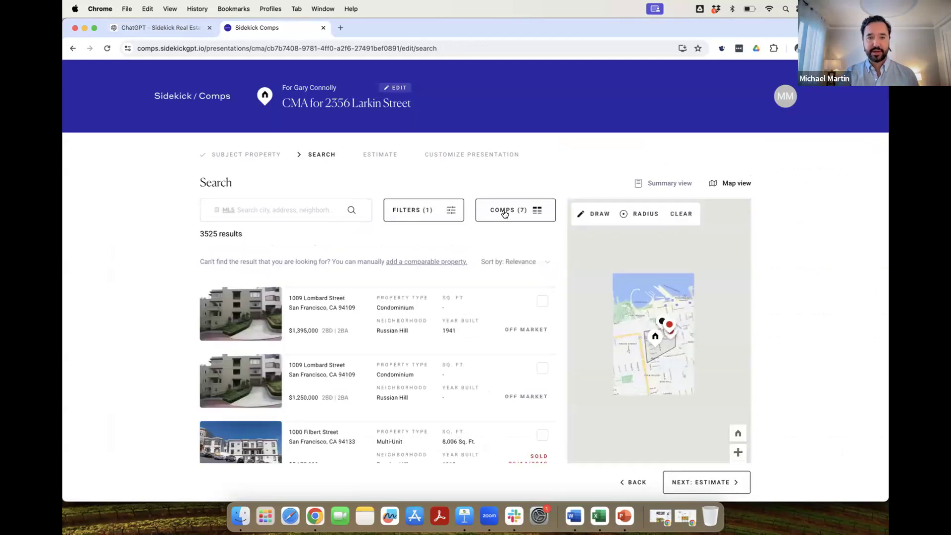
Filter to sold listings from the last 6 months with a 2,500,000 minimum price.
left_click(431, 213)
left_click(268, 190)
left_click(293, 207)
left_click(333, 330)
left_click(515, 202)
type("2,500,000")
Apply a Condominium property-type filter to the comp search.
left_click(389, 387)
left_click(518, 258)
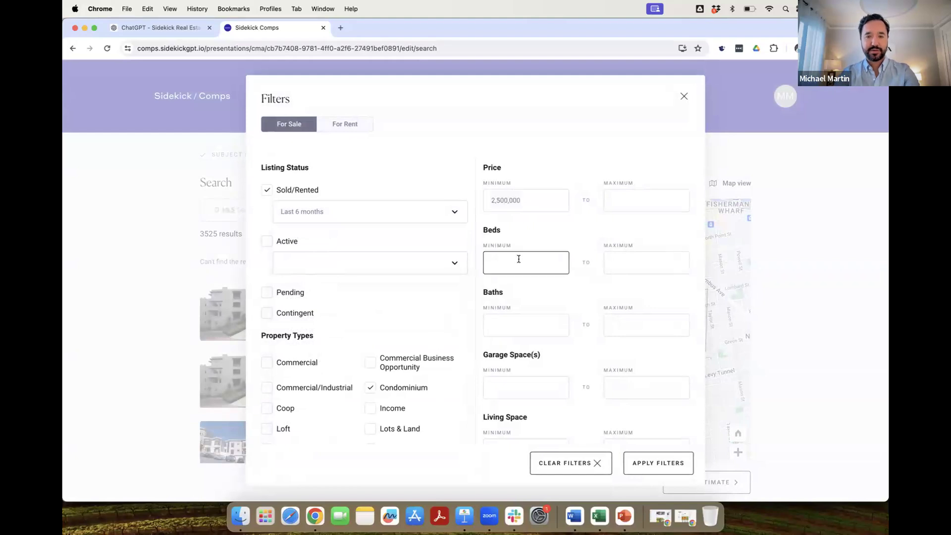
left_click(671, 465)
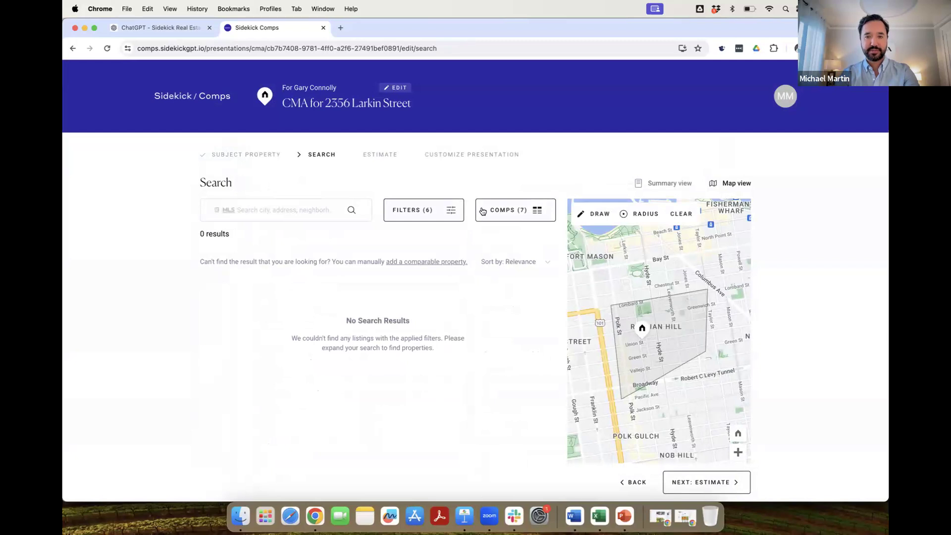
Remove the Condominium restriction and widen sold dates to the last 12 months.
left_click(438, 212)
scroll(408, 315, "down", 5)
left_click(375, 185)
scroll(414, 212, "up", 5)
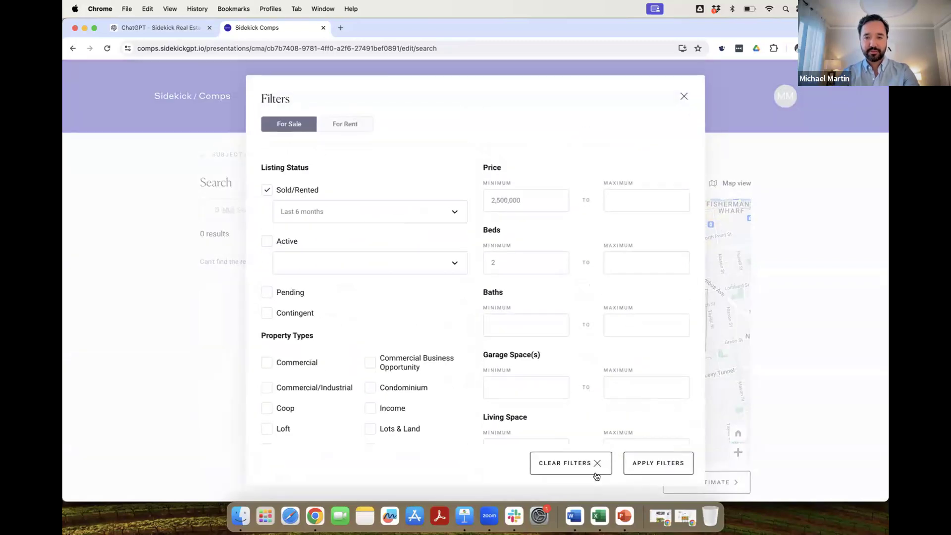
left_click(419, 222)
left_click(341, 356)
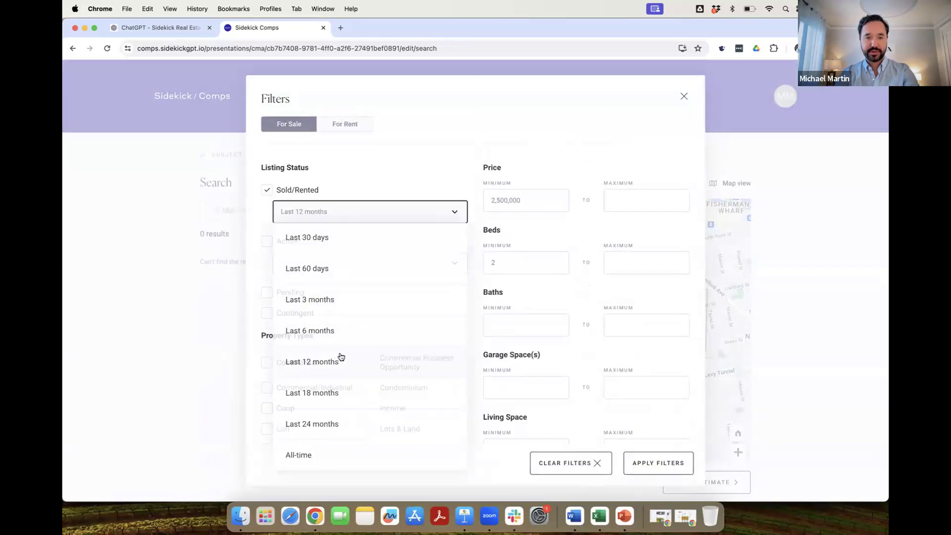
left_click(657, 462)
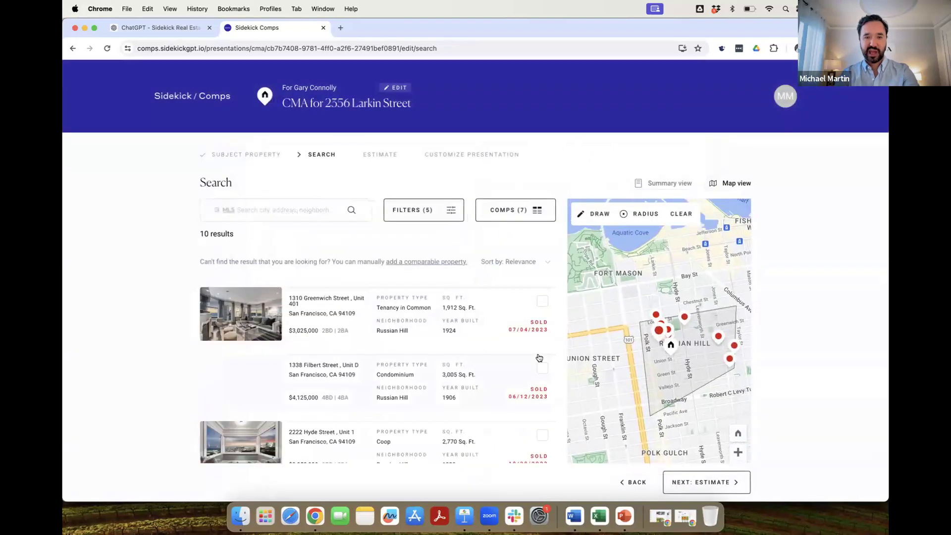
scroll(539, 357, "down", 5)
scroll(537, 359, "up", 5)
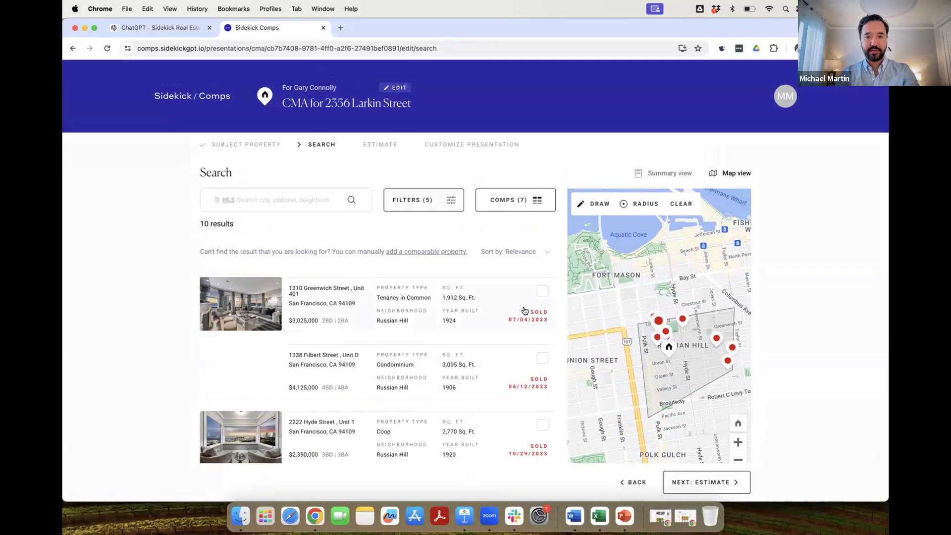
left_click(542, 293)
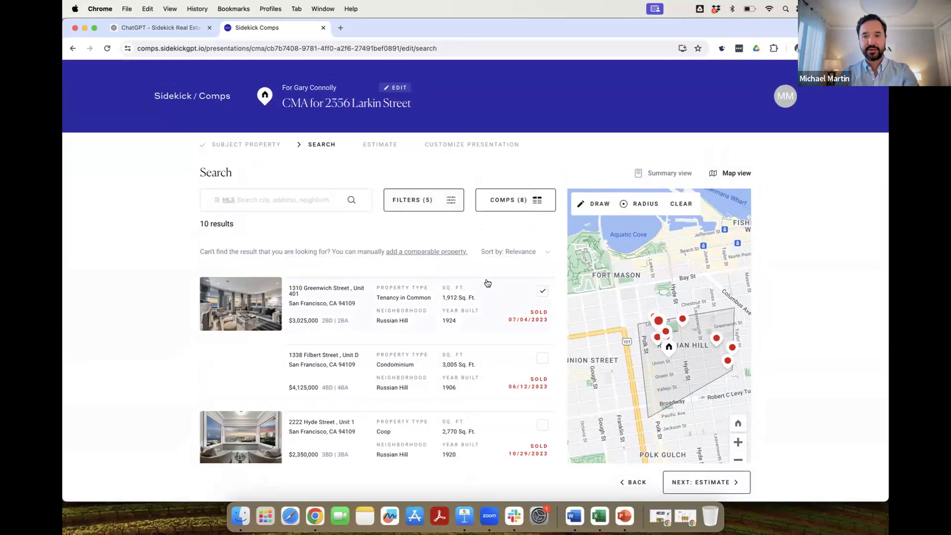
left_click(680, 481)
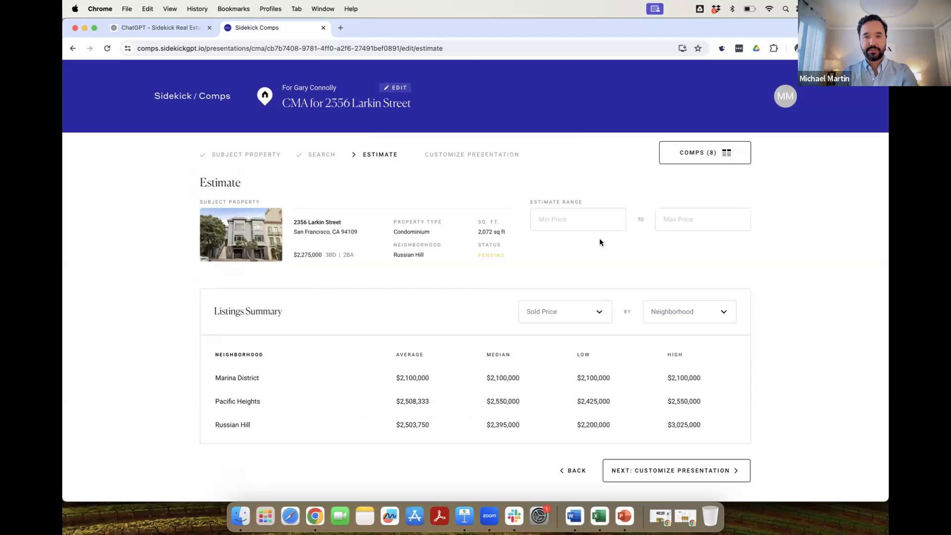
Enter an estimate range of $2,250,000 to $2,750,000 and proceed to Customize Presentation.
left_click(590, 224)
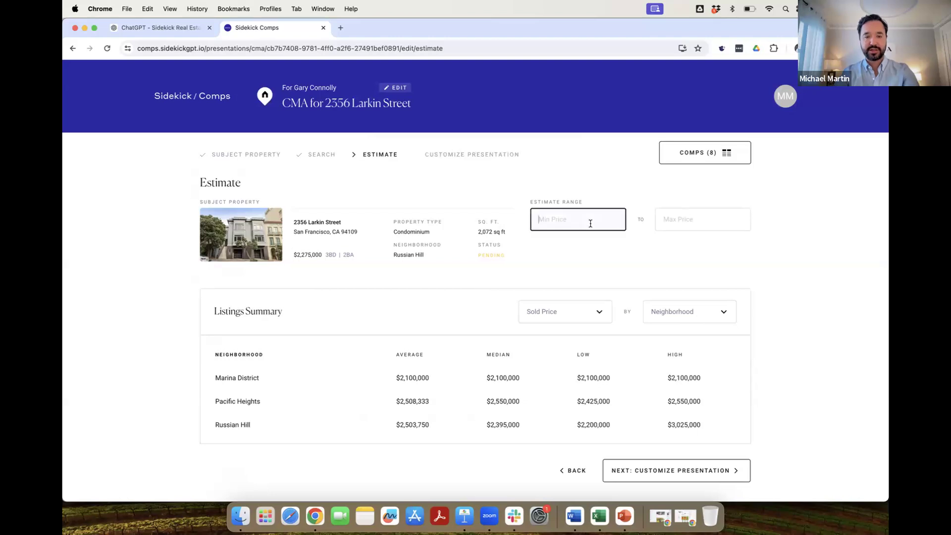
type("2,250,000")
key("Tab")
type("2")
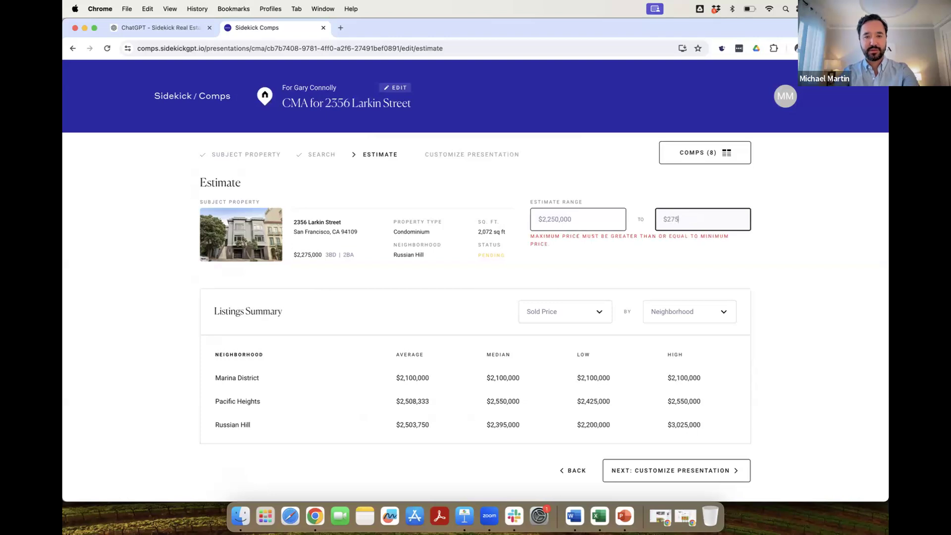
type("7500000")
left_click(666, 471)
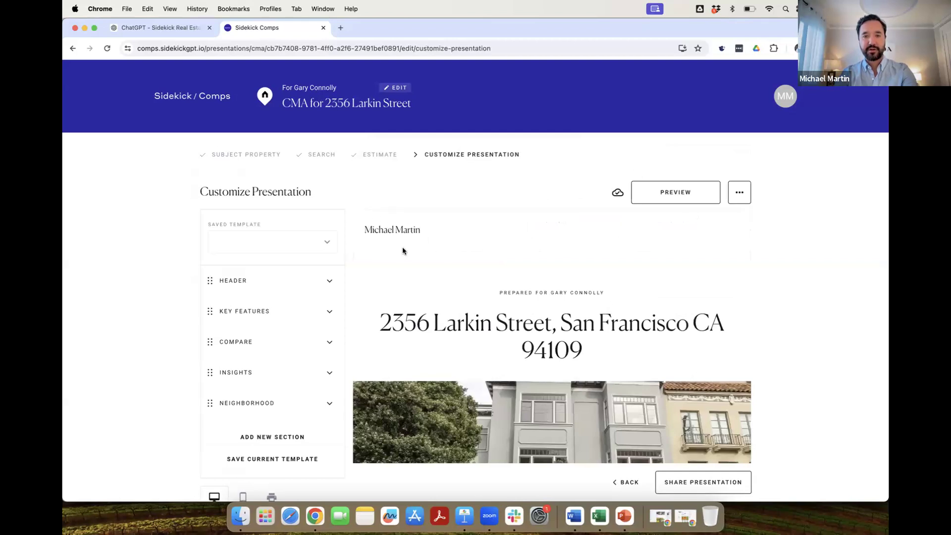
Uncheck Sold Price, Monthlies and Price / Living Space under Key Features.
scroll(619, 313, "down", 10)
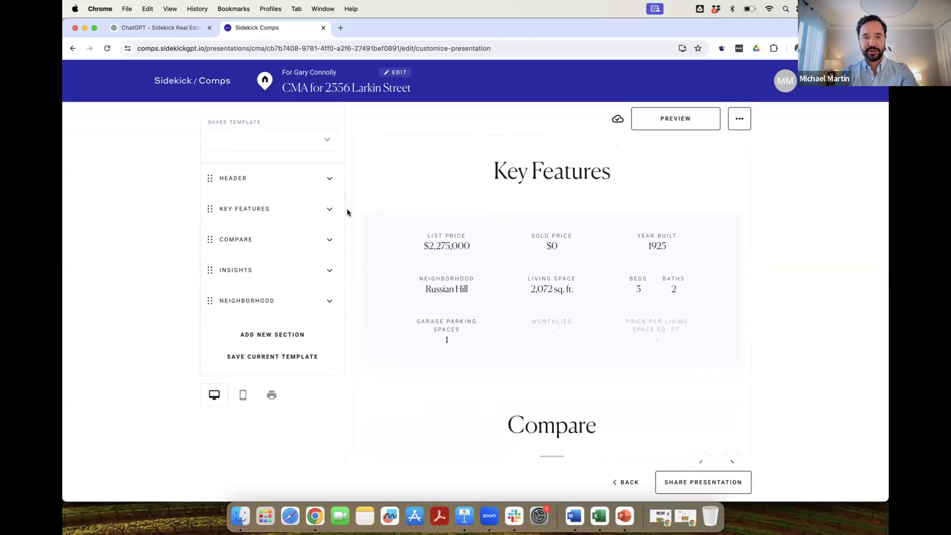
left_click(329, 209)
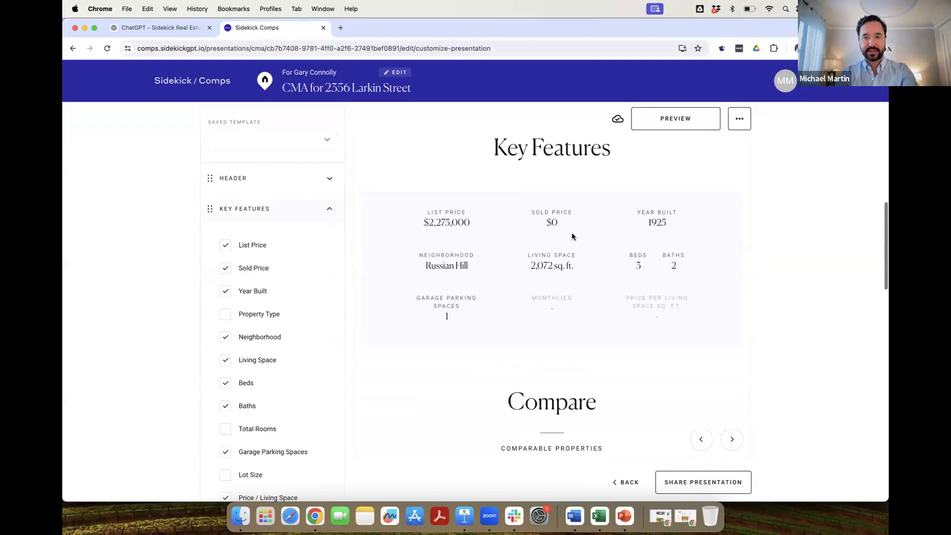
left_click(255, 269)
scroll(237, 359, "down", 3)
left_click(230, 367)
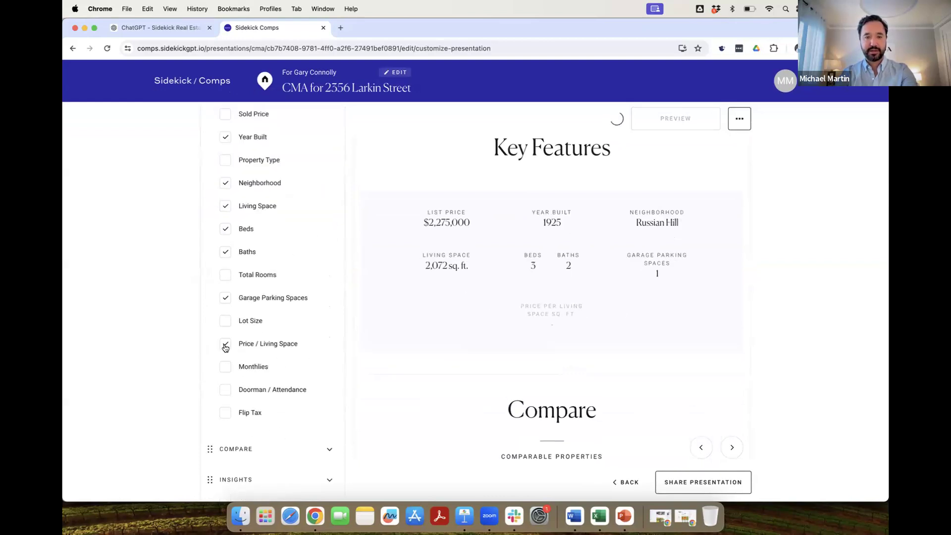
left_click(223, 344)
scroll(466, 328, "down", 4)
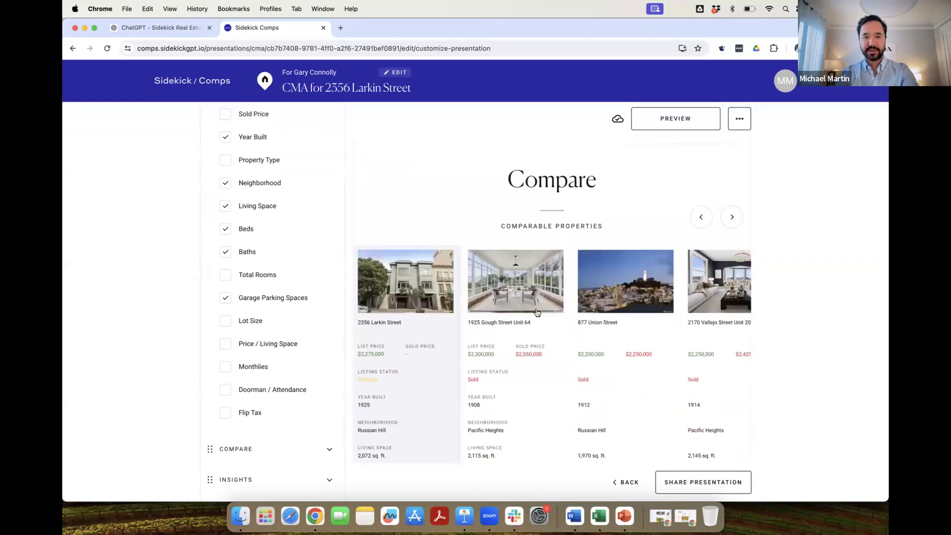
scroll(503, 302, "up", 8)
scroll(322, 276, "up", 5)
left_click(329, 208)
Move the Compare section above Key Features.
scroll(360, 228, "down", 4)
scroll(358, 225, "up", 3)
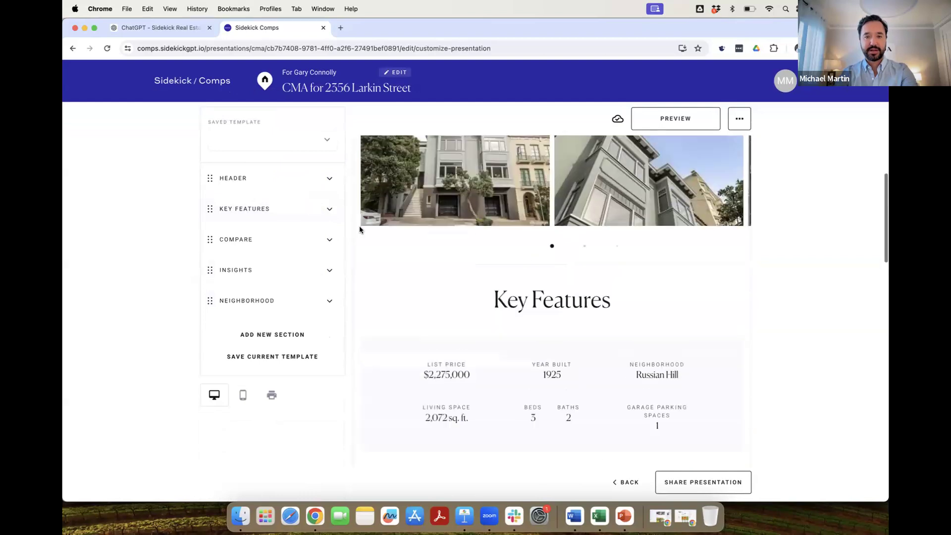
left_click_drag(212, 241, 210, 212)
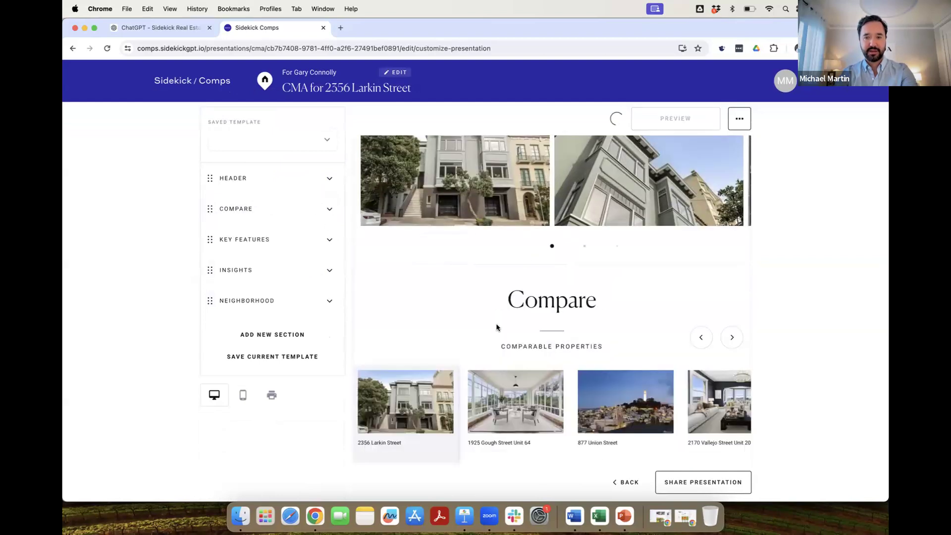
Open a preview of the finished CMA presentation.
scroll(455, 295, "down", 10)
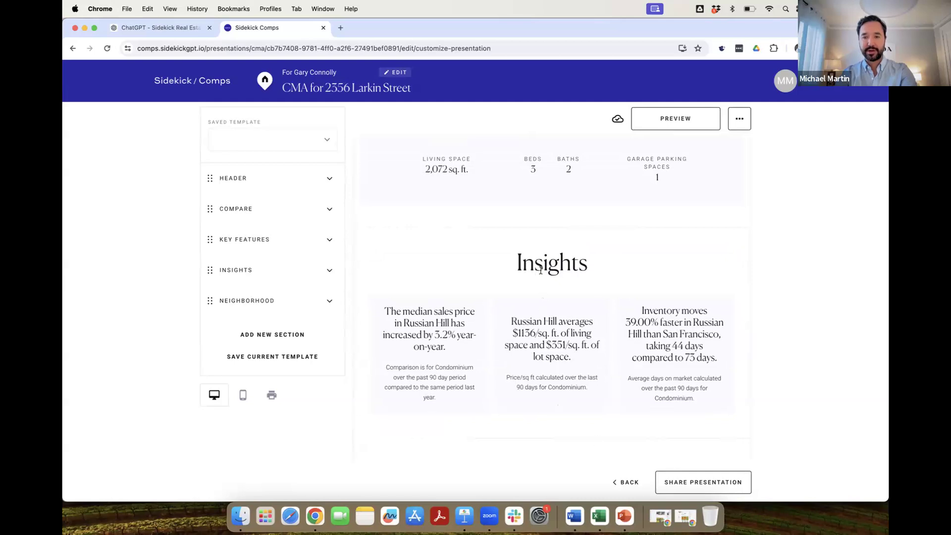
scroll(549, 291, "down", 2)
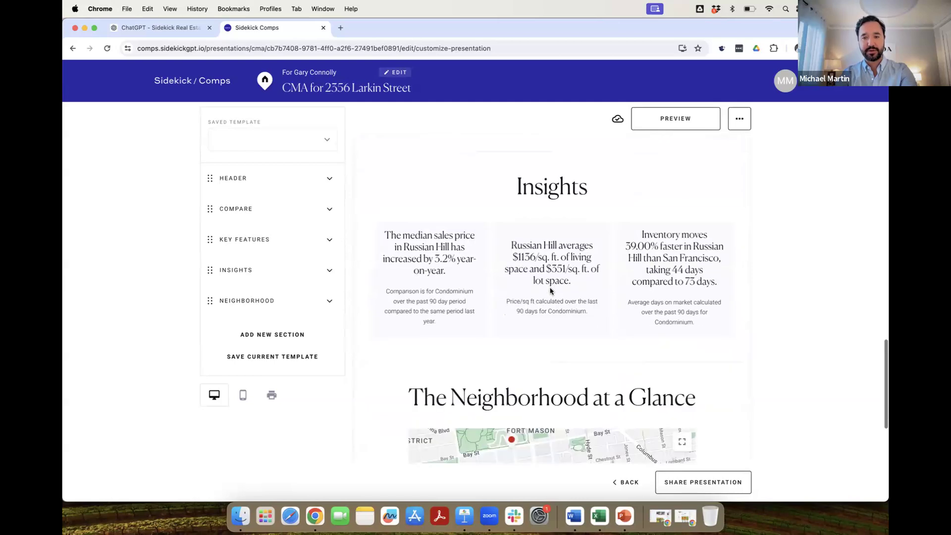
scroll(549, 289, "down", 4)
scroll(549, 288, "down", 4)
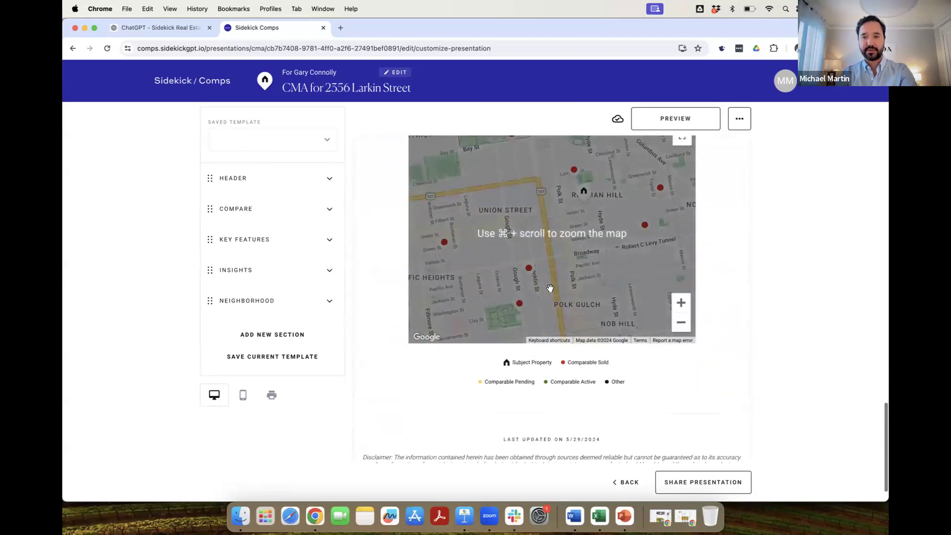
left_click(686, 128)
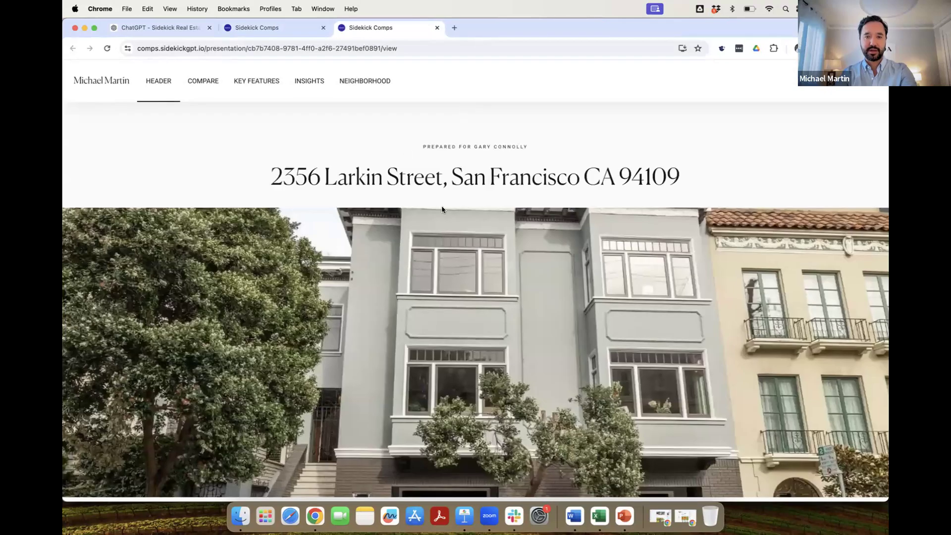
Scroll through the presentation and browse the comparable property cards.
scroll(488, 233, "down", 15)
scroll(487, 230, "down", 5)
scroll(487, 230, "up", 15)
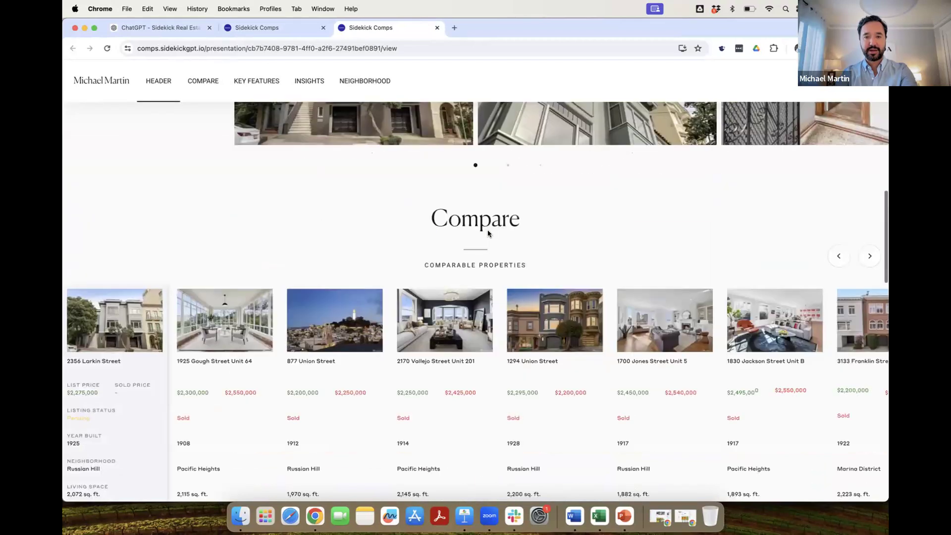
scroll(487, 230, "down", 3)
mouse_move(520, 305)
left_mouse_down()
mouse_move(257, 312)
mouse_move(509, 312)
left_mouse_up()
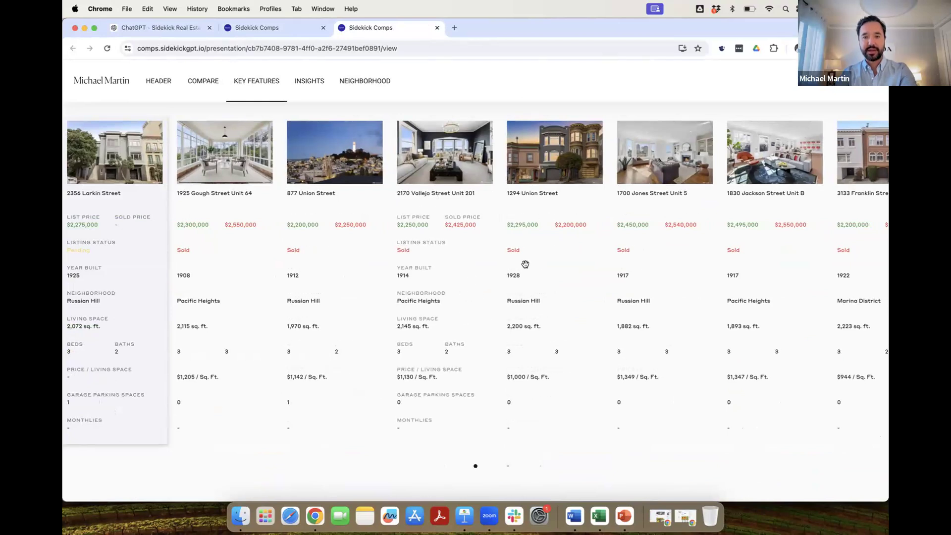
scroll(490, 240, "up", 15)
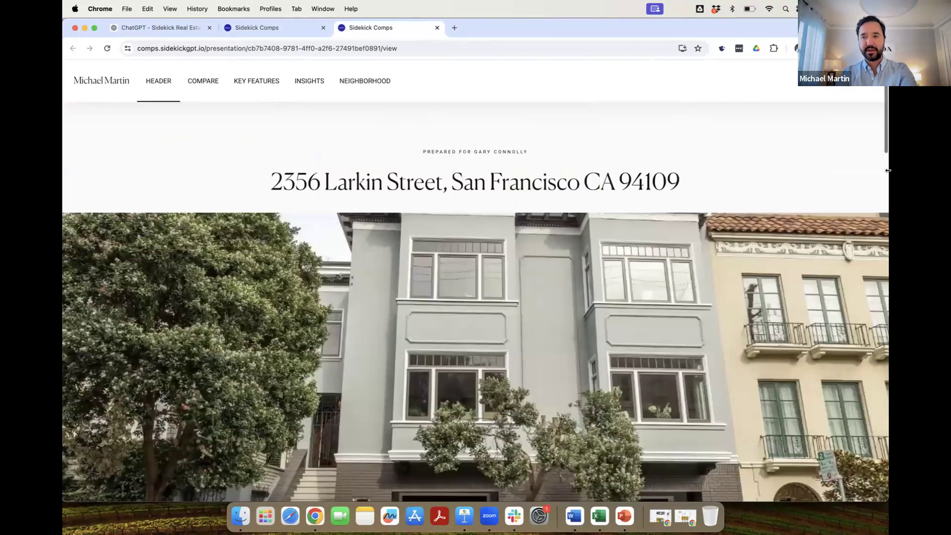
Check the narrow mobile layout, restore full width, and return to the ChatGPT tab.
left_click_drag(887, 171, 207, 228)
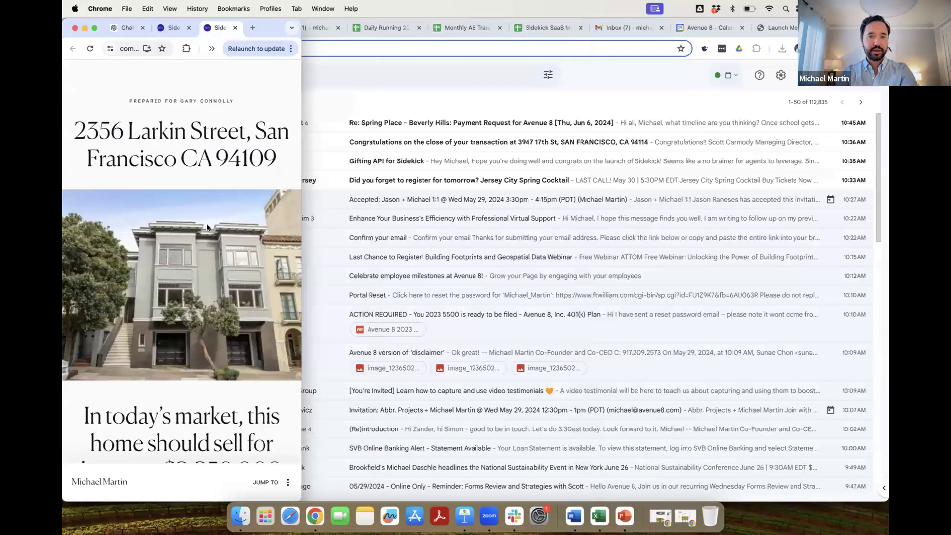
scroll(207, 228, "down", 10)
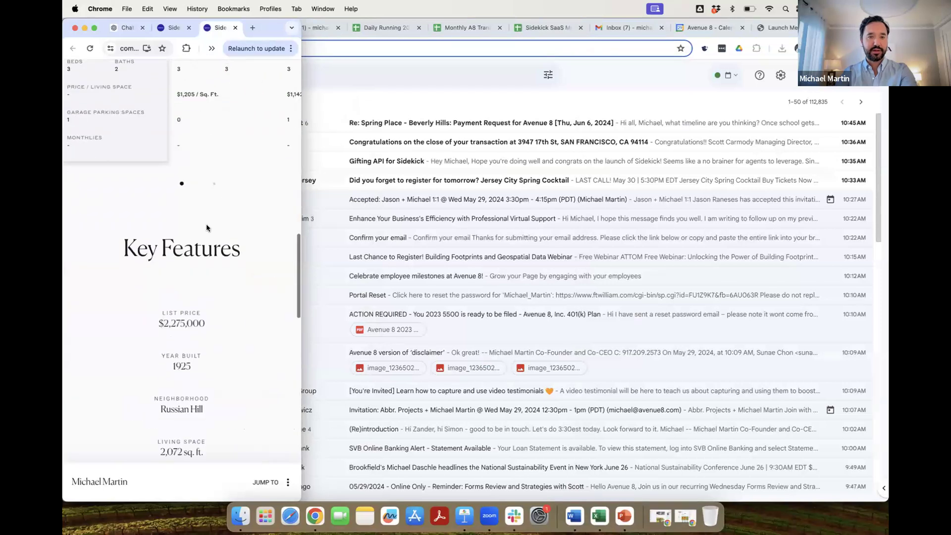
scroll(207, 228, "down", 10)
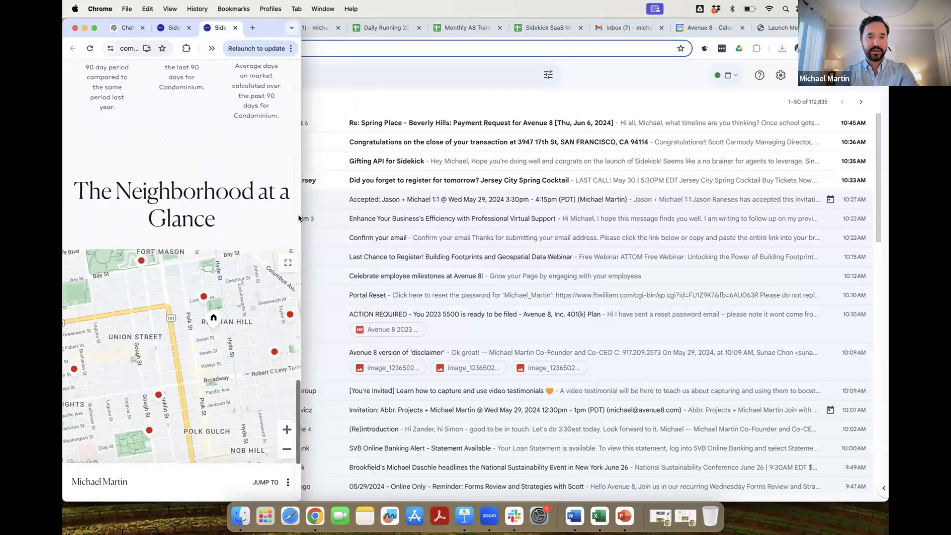
left_click_drag(303, 216, 888, 218)
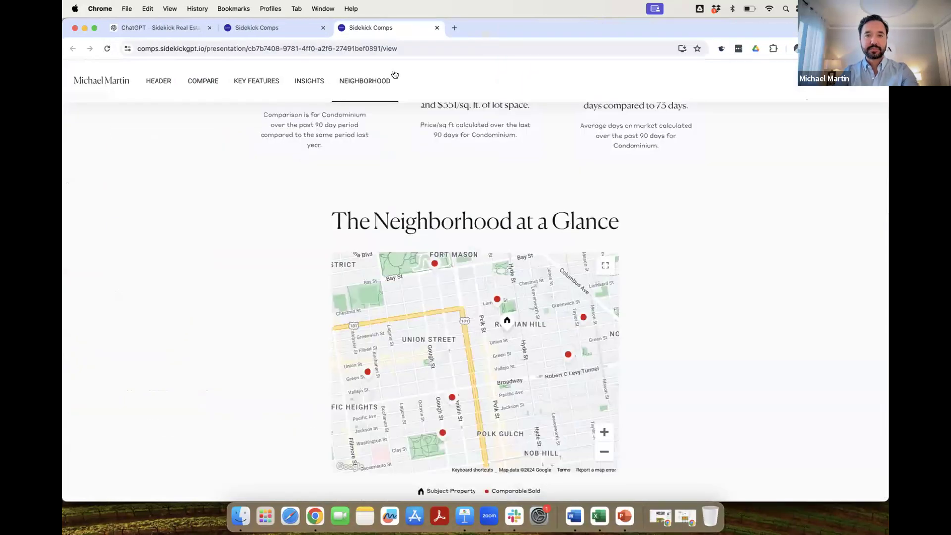
key("ctrl+shift+Tab")
key("ctrl+shift+Tab")
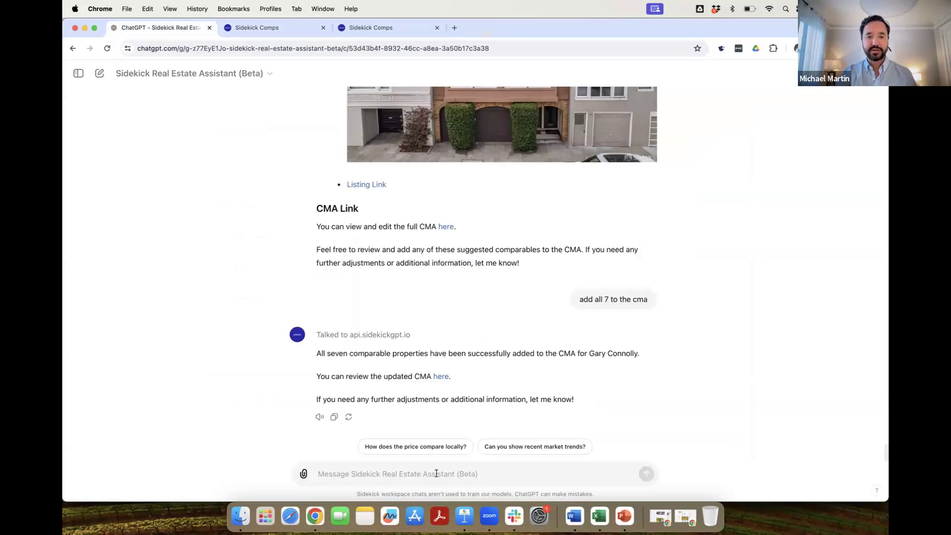
In a new chat, ask for Russian Hill family homes between $2M and $3.5M and approve the lookup.
left_click(99, 74)
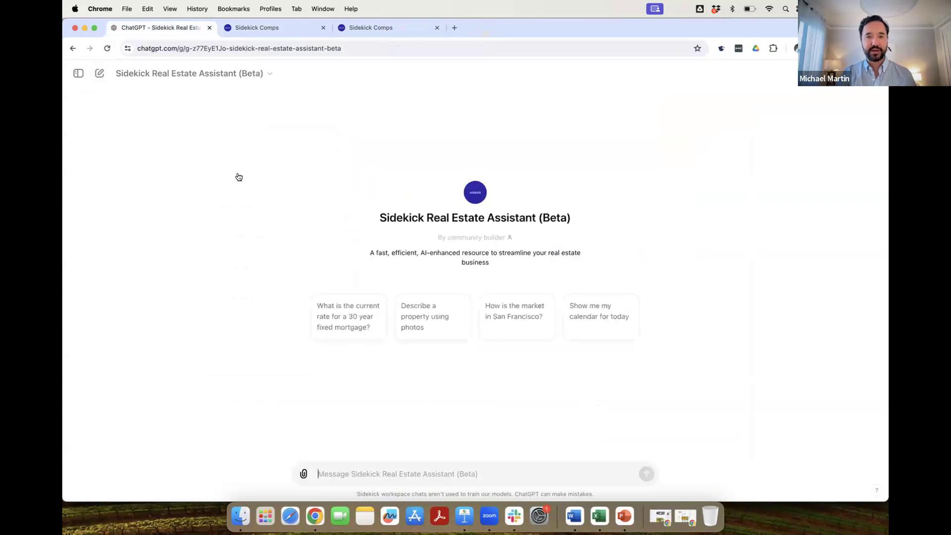
type("show me a few properties in russian hill betwn 2-3.5m")
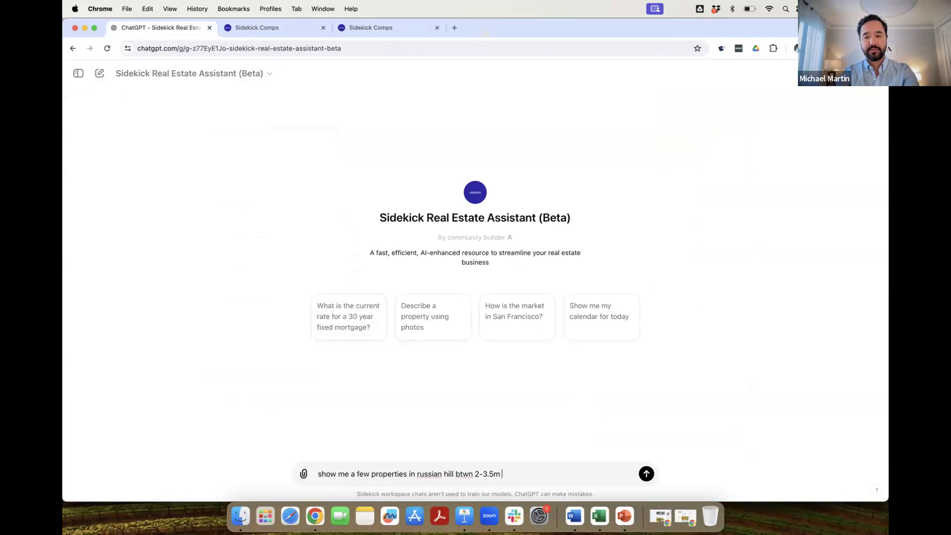
type("enough for a family of 4")
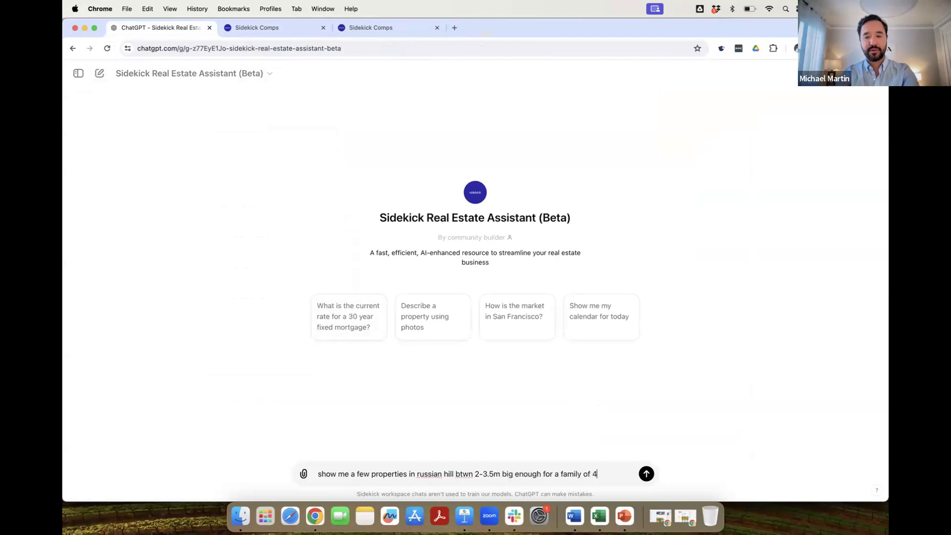
key("Return")
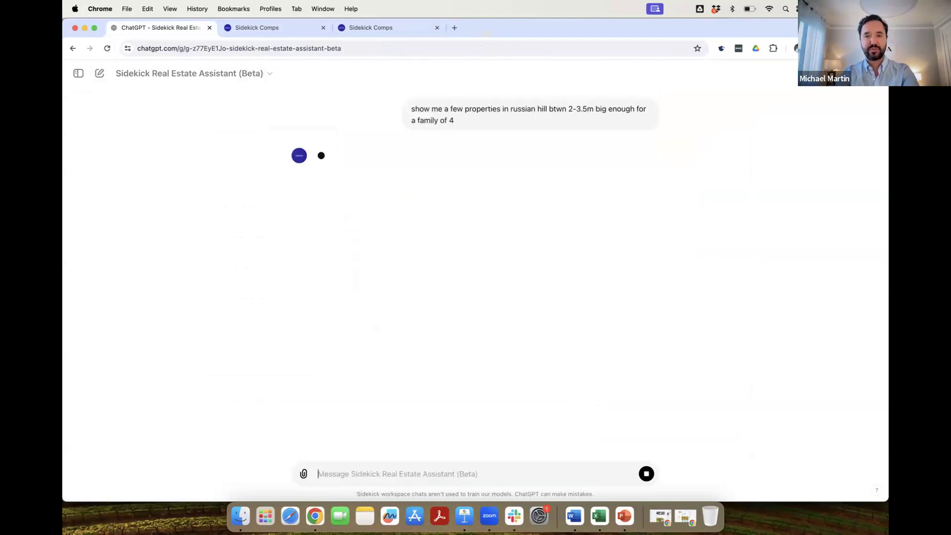
left_click(340, 177)
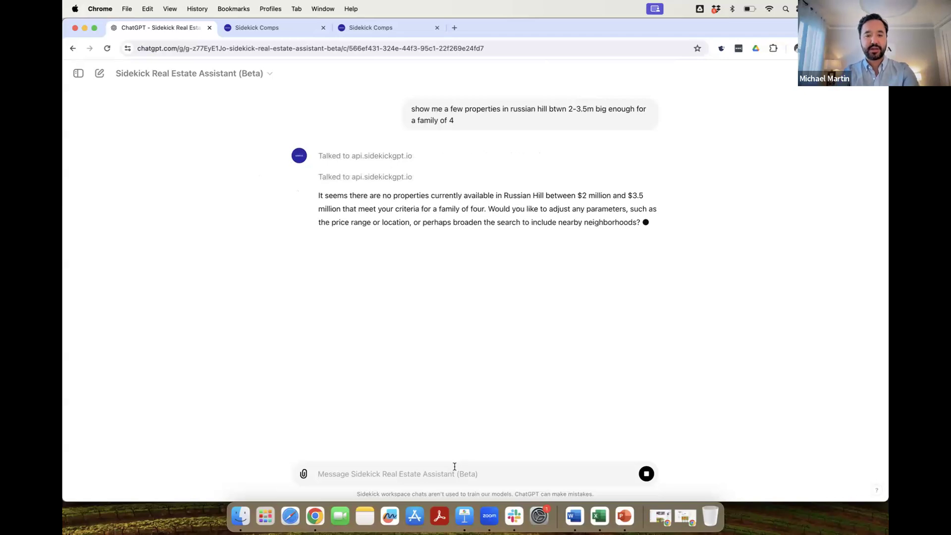
Follow up asking for ones with at least 3 beds and approve the API call.
type("find ones at least 3 beds")
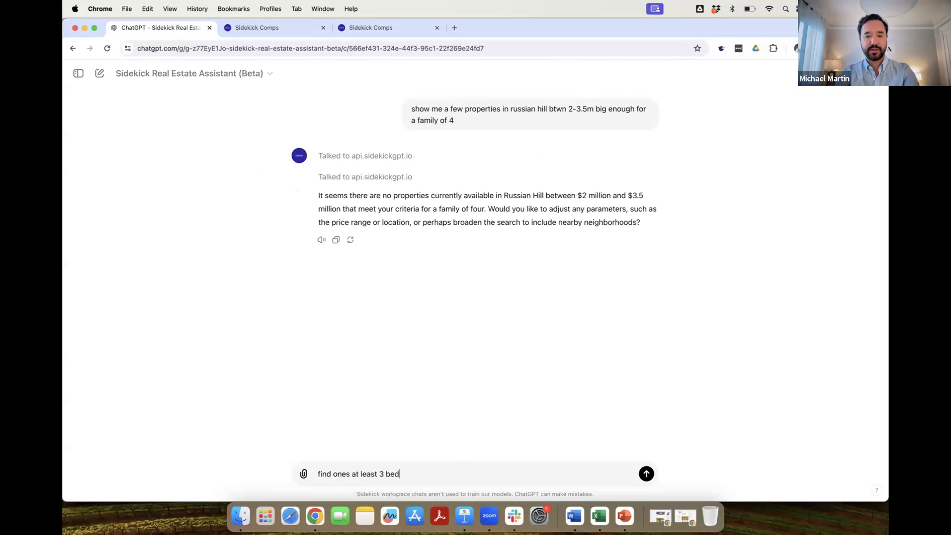
key("Return")
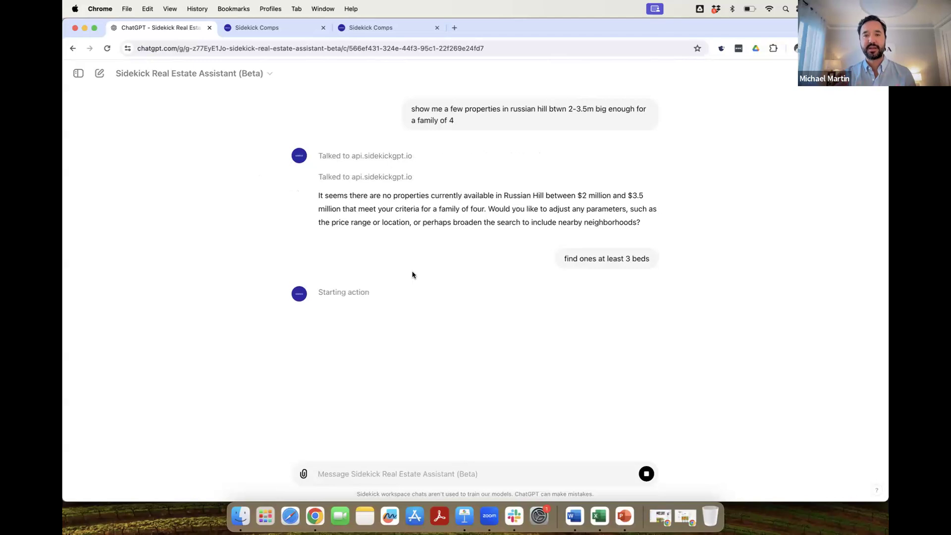
left_click(335, 312)
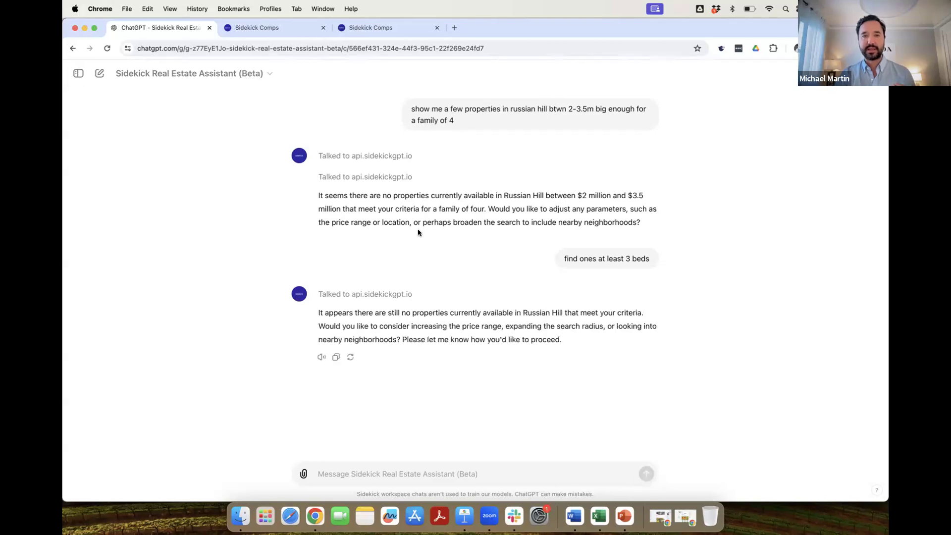
Start a new chat and, in a new browser window, open Zillow's Syosset listings.
left_click(101, 74)
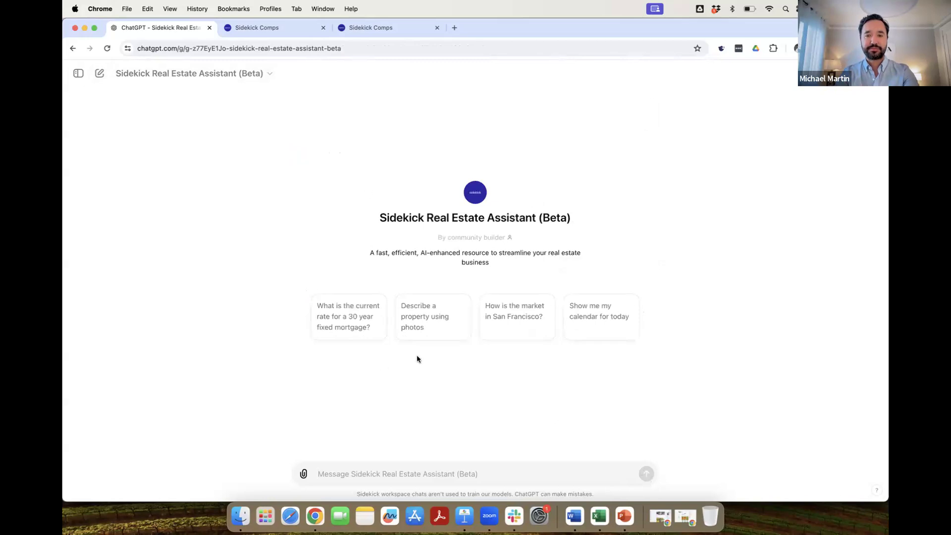
key("super+n")
type("zillwo")
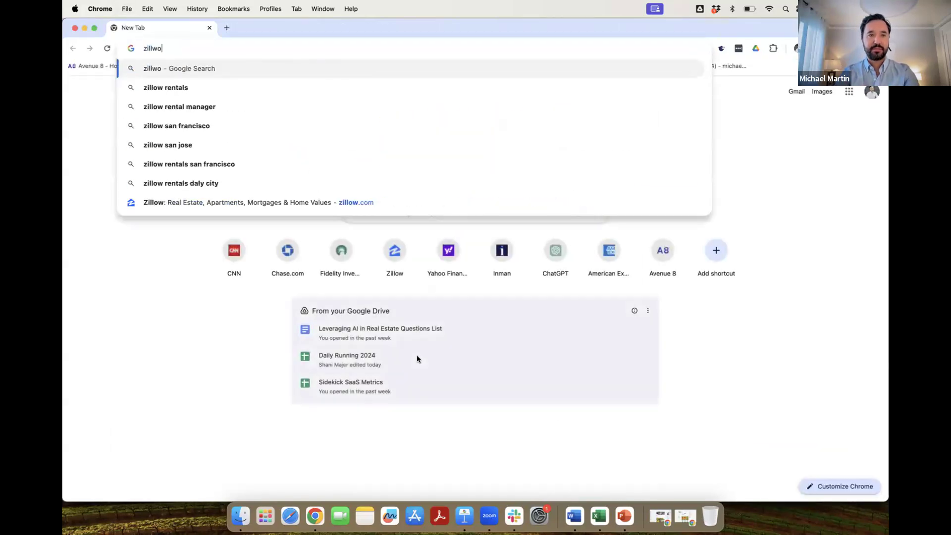
key("BackSpace")
key("BackSpace")
type("ow sysosset")
key("Return")
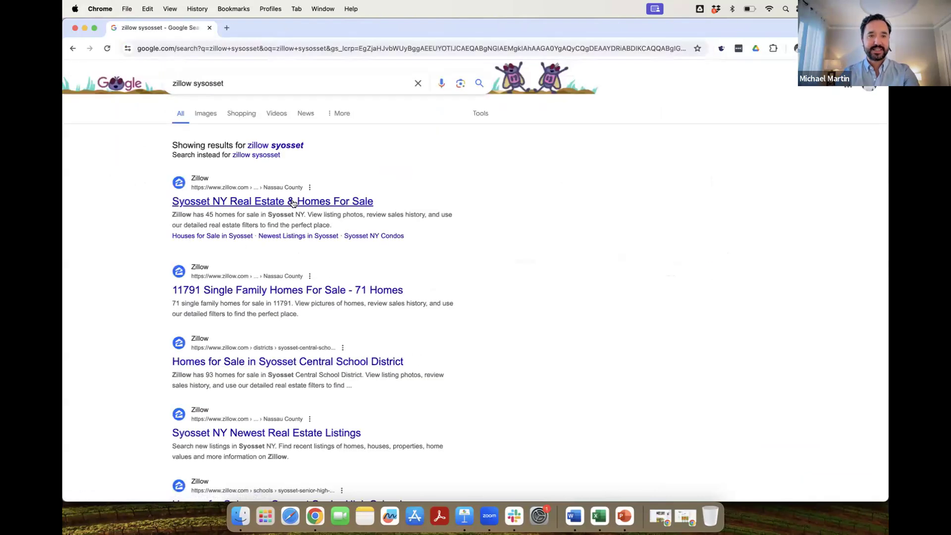
left_click(292, 202)
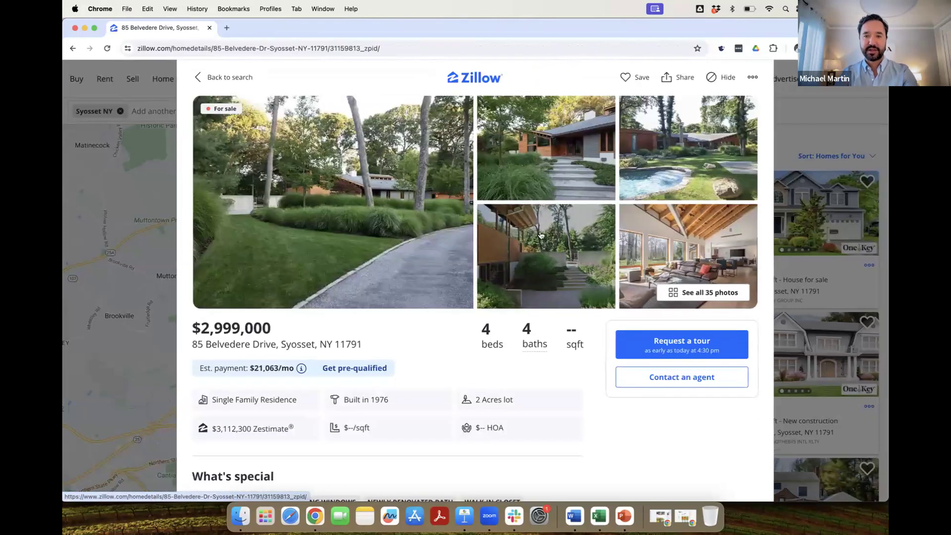
left_click(541, 235)
scroll(351, 244, "down", 4)
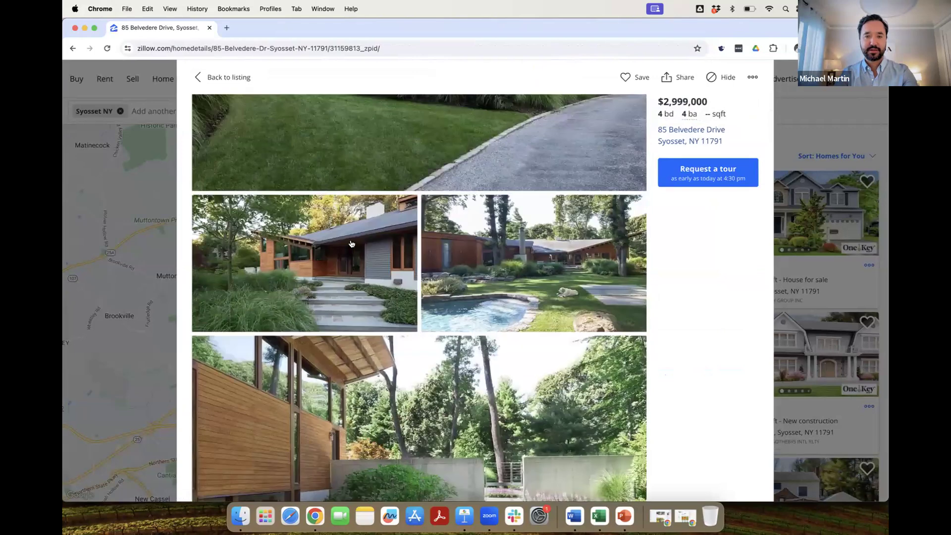
left_click(351, 244)
right_click(421, 234)
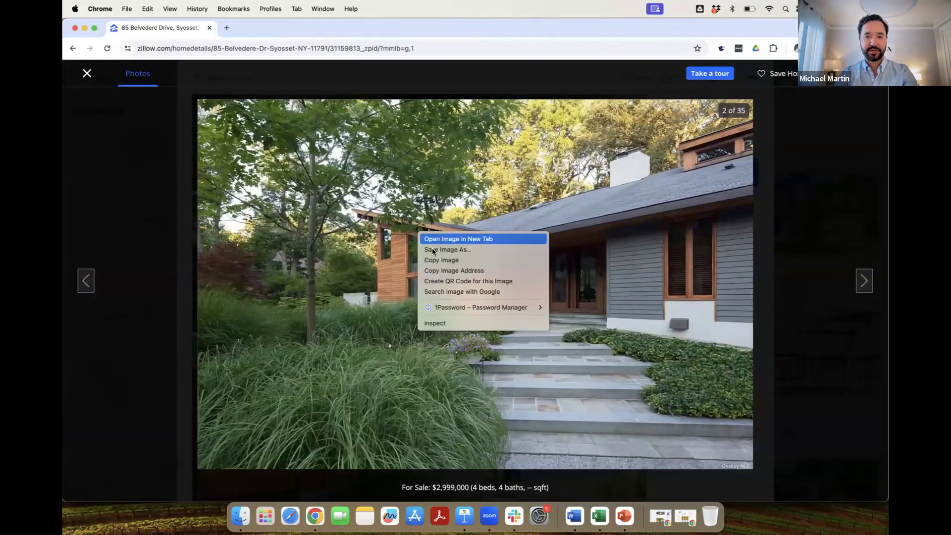
left_click(433, 249)
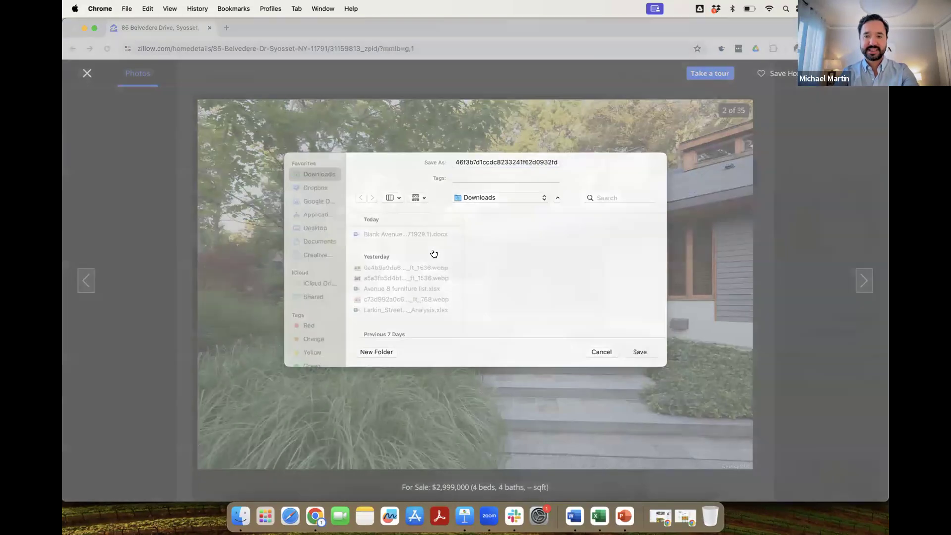
key("Return")
key("Right")
key("Right")
key("Right")
right_click(433, 253)
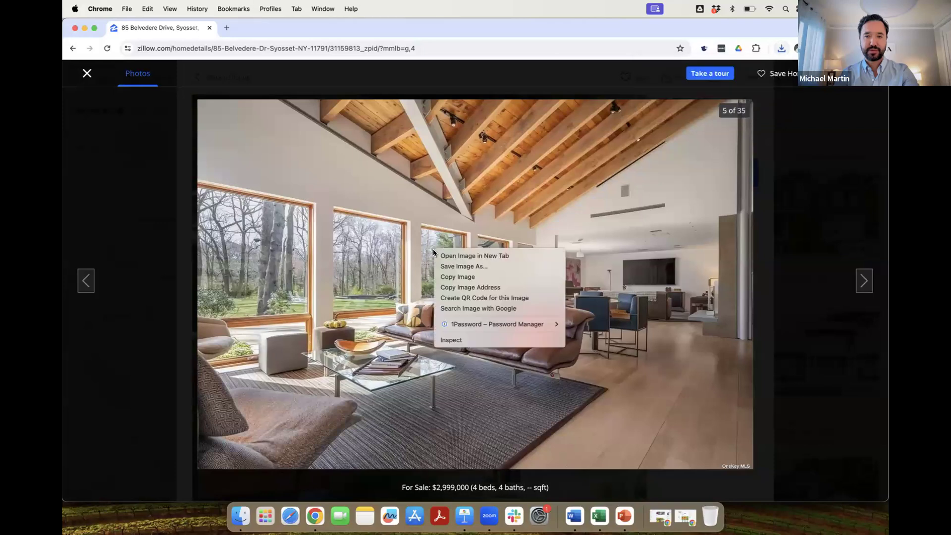
left_click(450, 266)
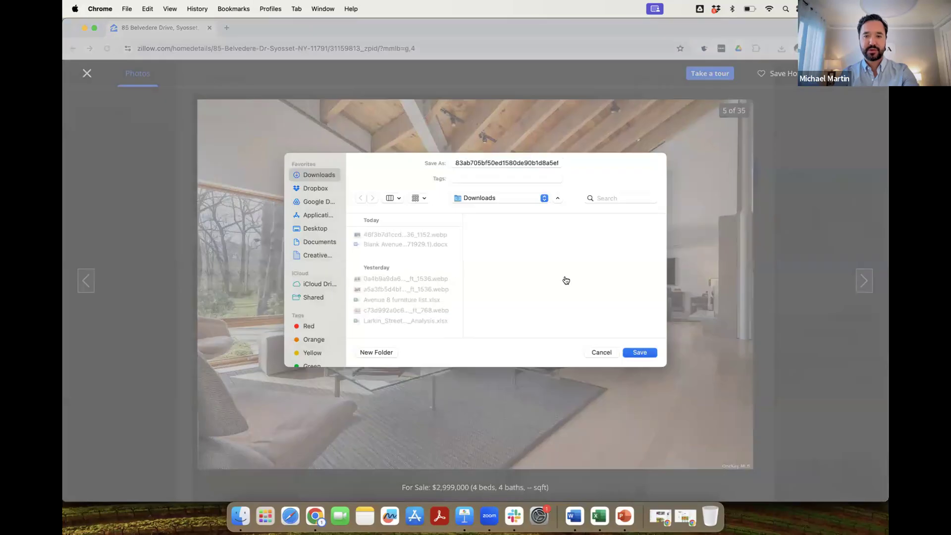
key("Return")
key("Right")
key("Right")
key("Right")
key("Right")
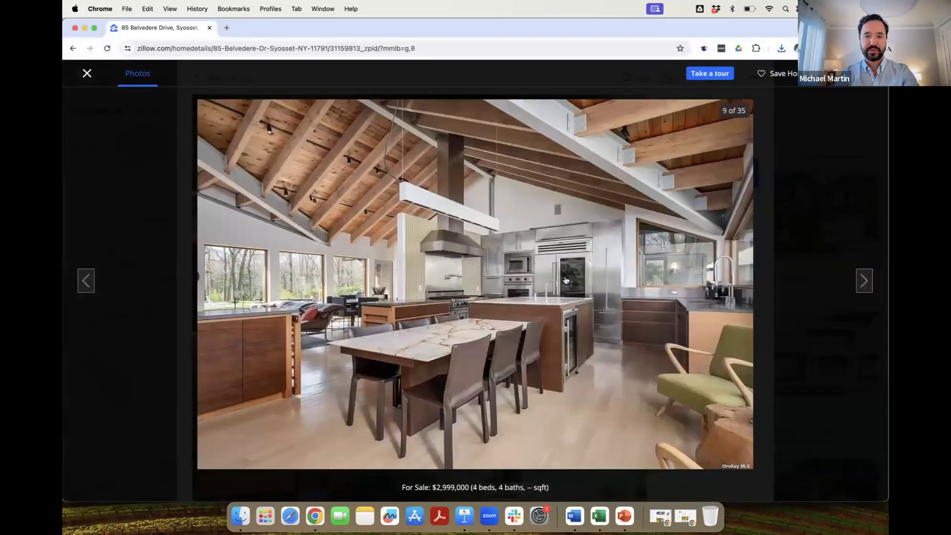
right_click(566, 280)
left_click(570, 292)
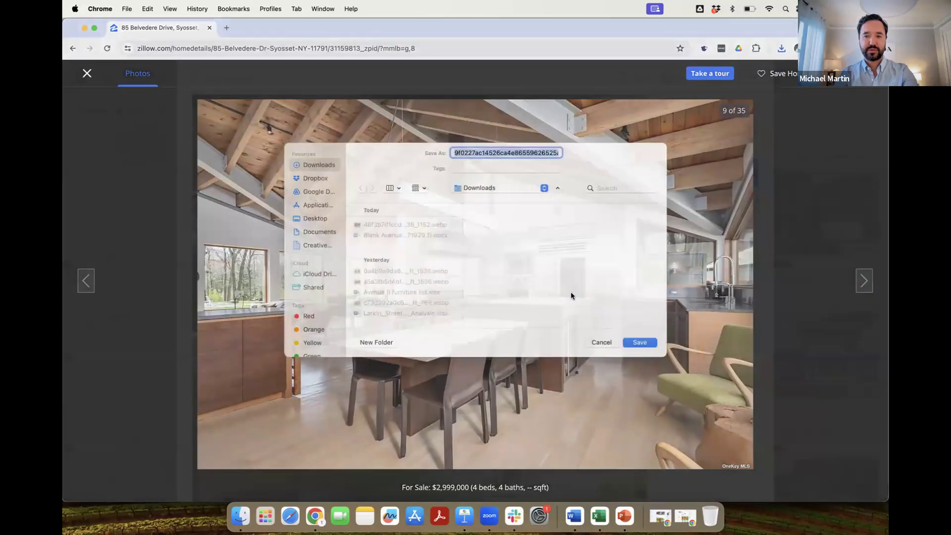
key("Return")
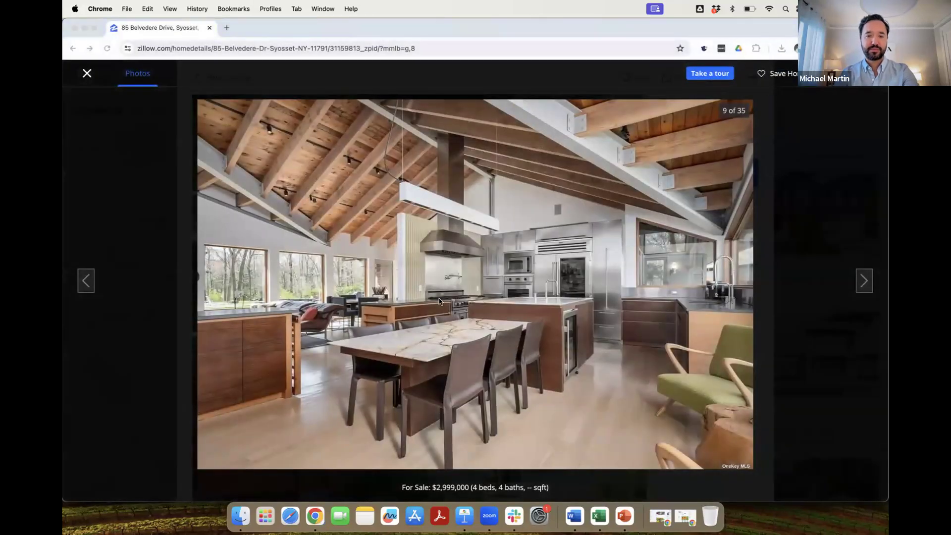
Select the three saved photos in the Downloads folder.
key("super+Tab")
key("super+Tab")
key("super+Tab")
key("super+Tab")
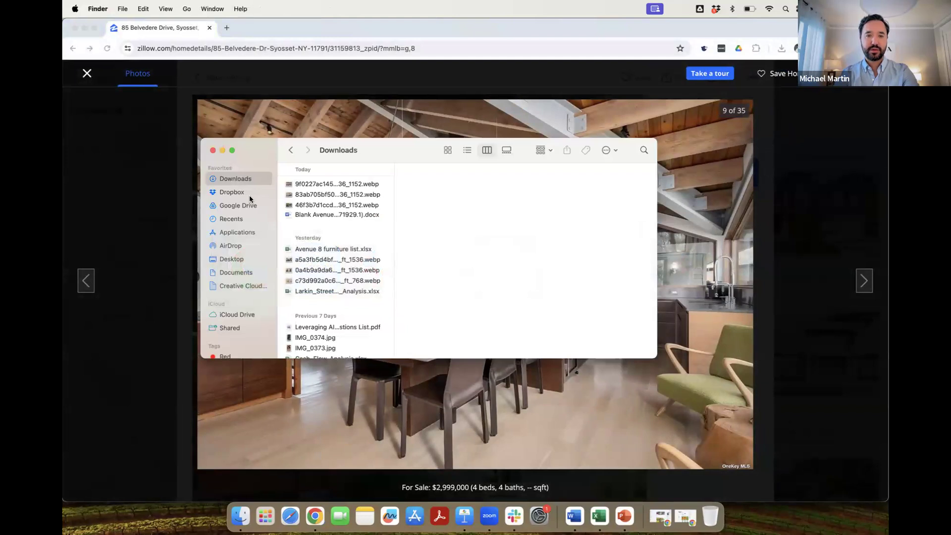
left_click(300, 185)
key("Down")
key("Down")
key("shift+Up")
key("shift+Up")
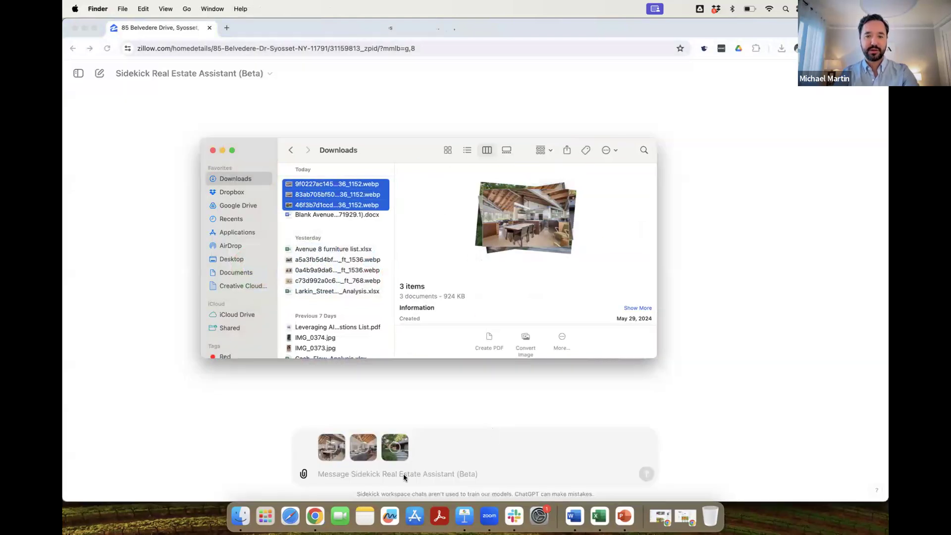
Send the photos with a request for a 150-word listing description based on them.
left_click(403, 473)
type("write a 150 word listing description")
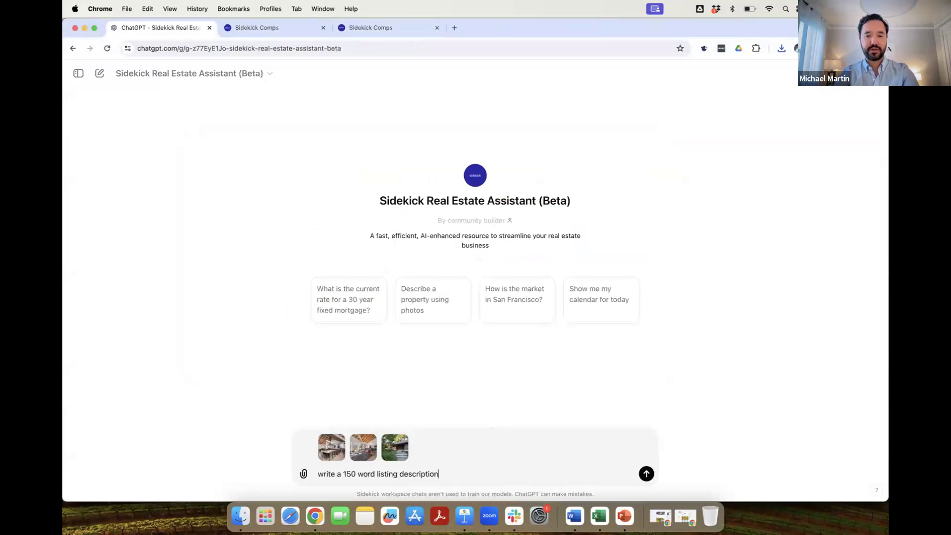
type(" based on these photos")
key("Return")
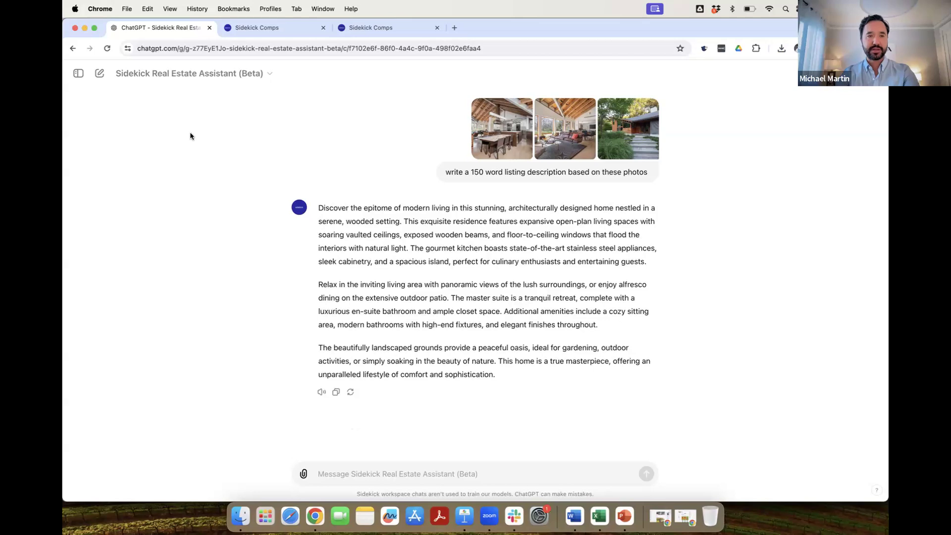
left_click(95, 75)
Ask how the SF market compared to Marin over the past few months and approve the lookup.
type("how has the s")
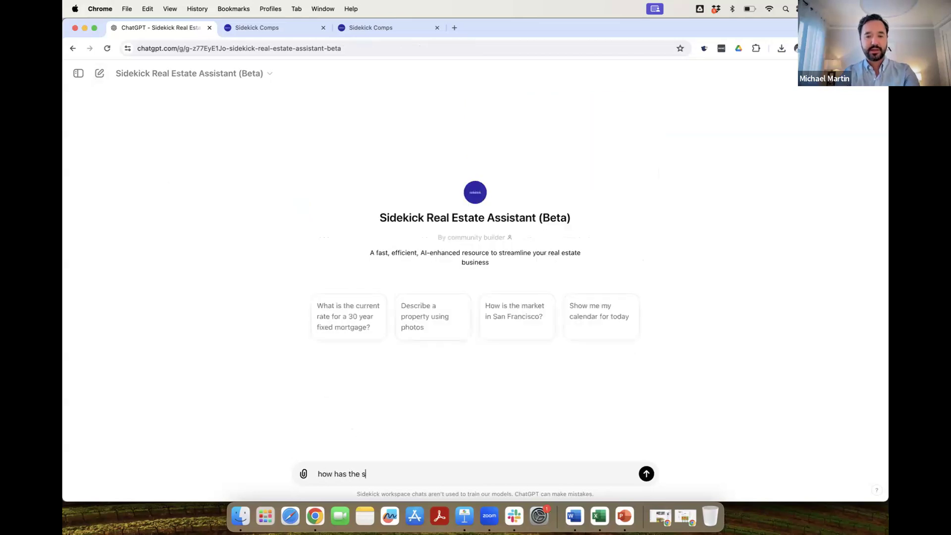
type("f market compared to mar")
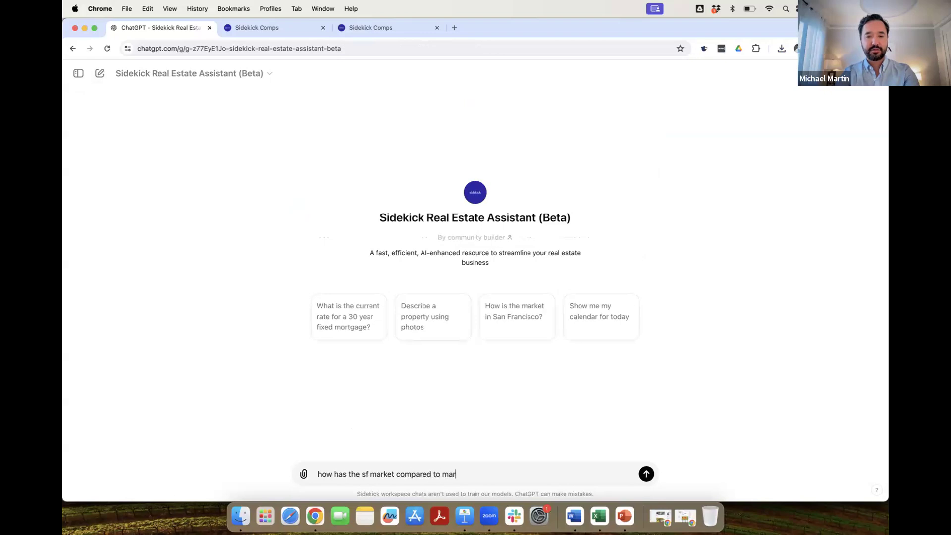
type("in over the past few months?")
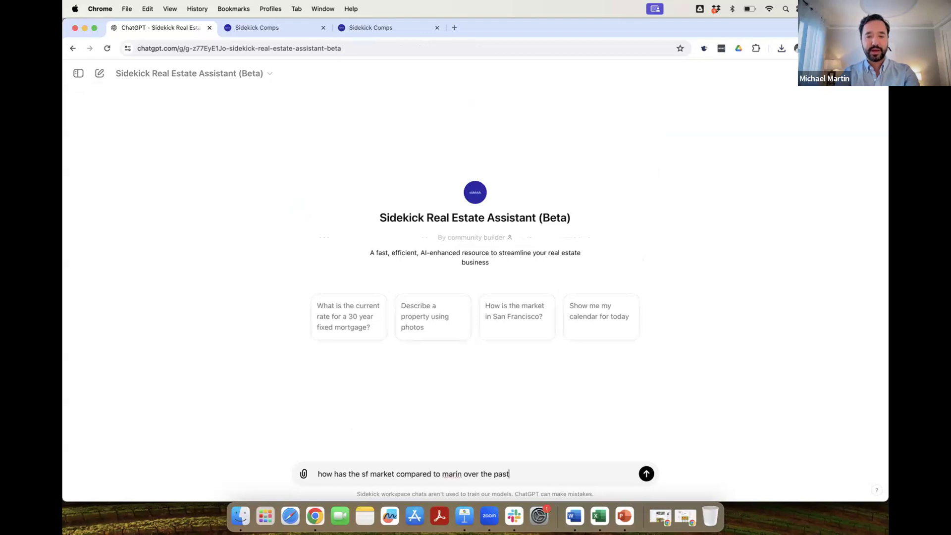
key("Return")
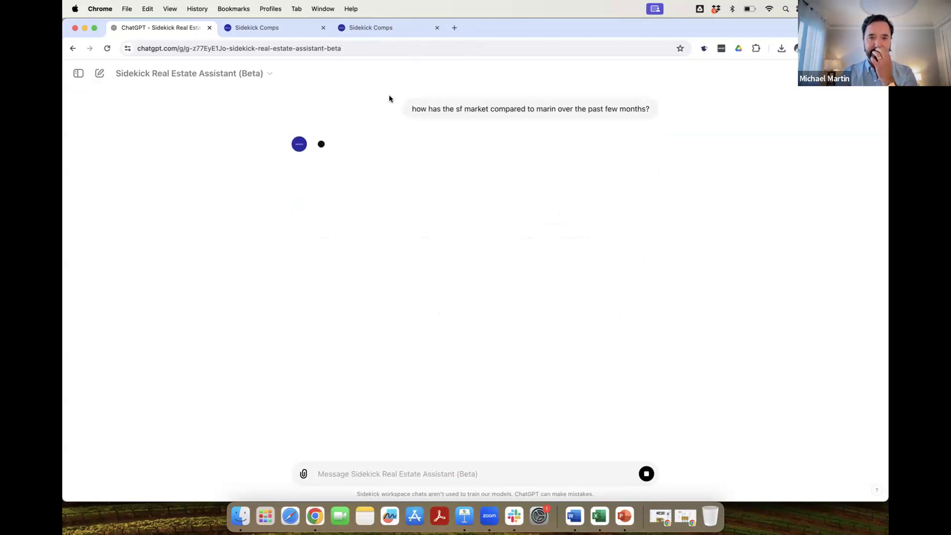
left_click(342, 162)
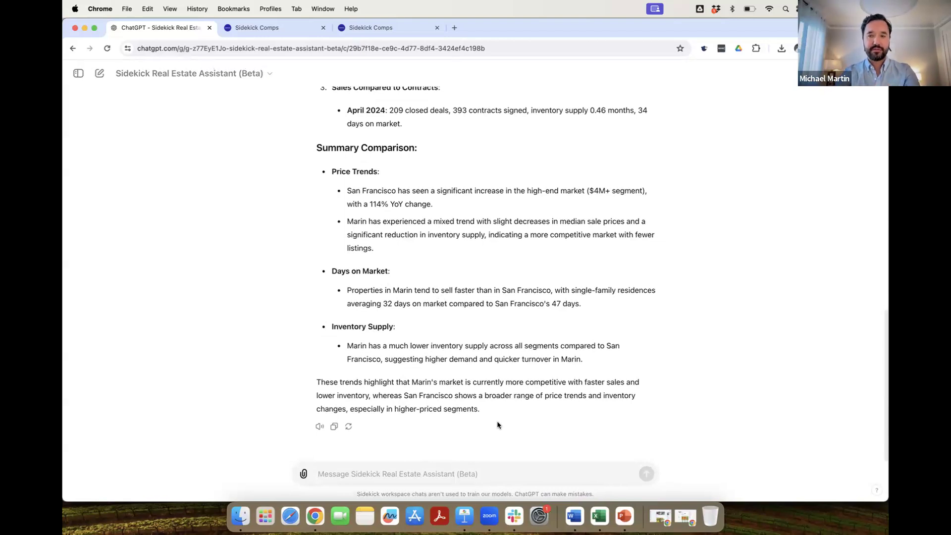
Ask 'whats my day like today?', allow the calendar lookup, and review the four meetings.
type("whats")
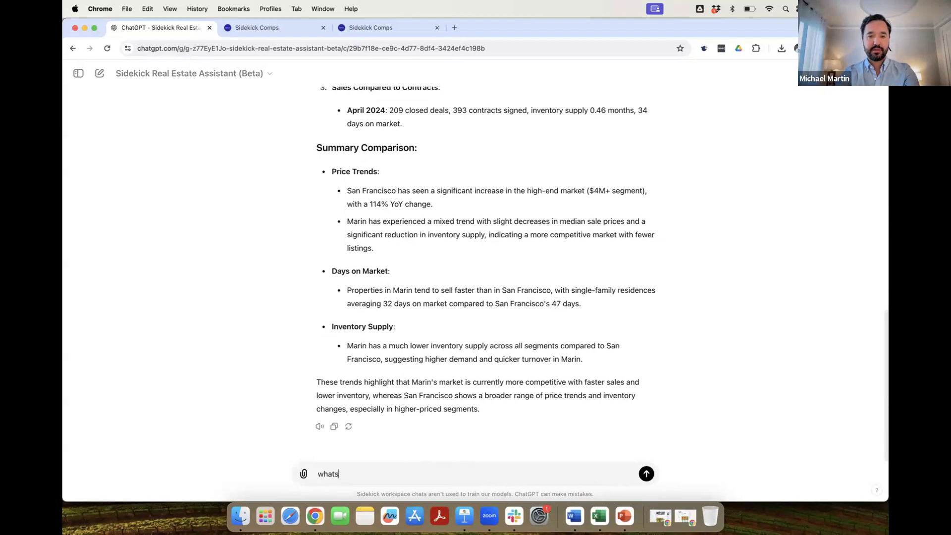
type(" my day like today?")
key("Return")
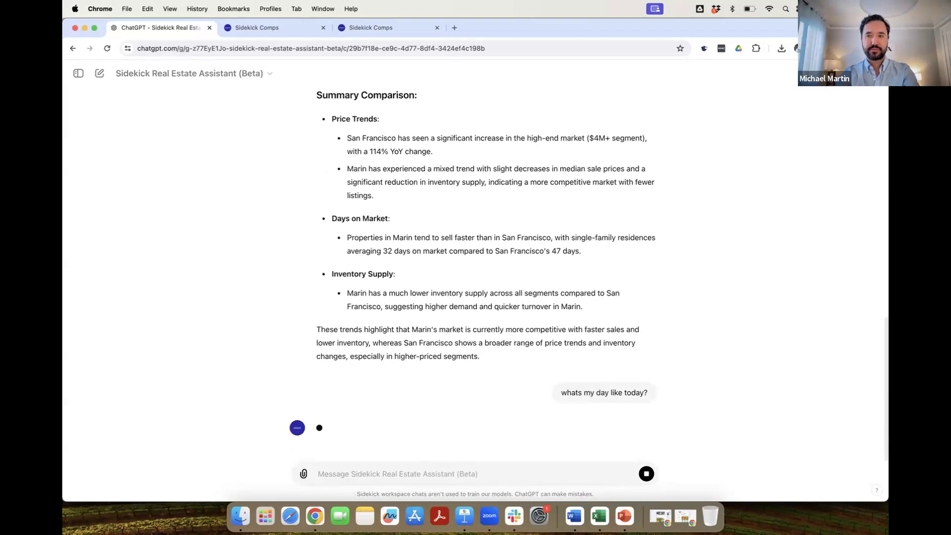
left_click(337, 409)
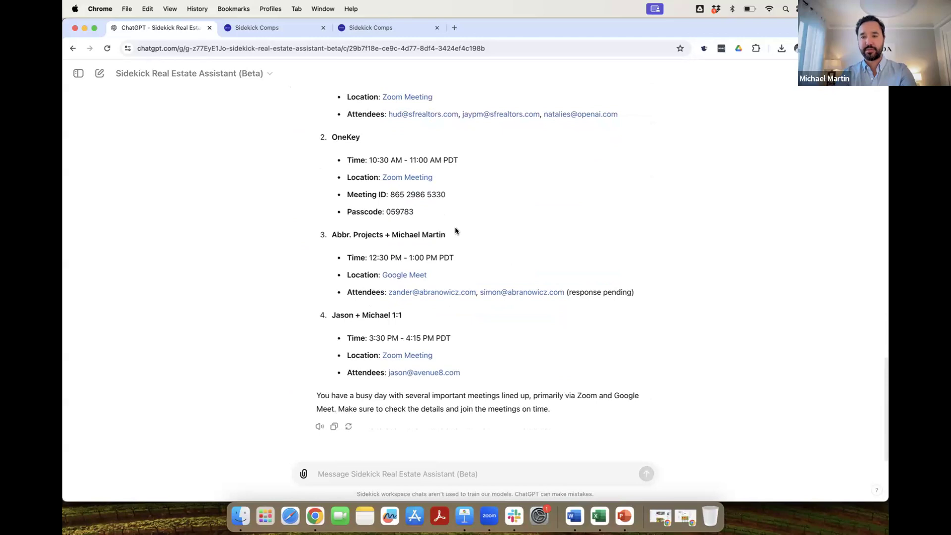
scroll(468, 205, "up", 3)
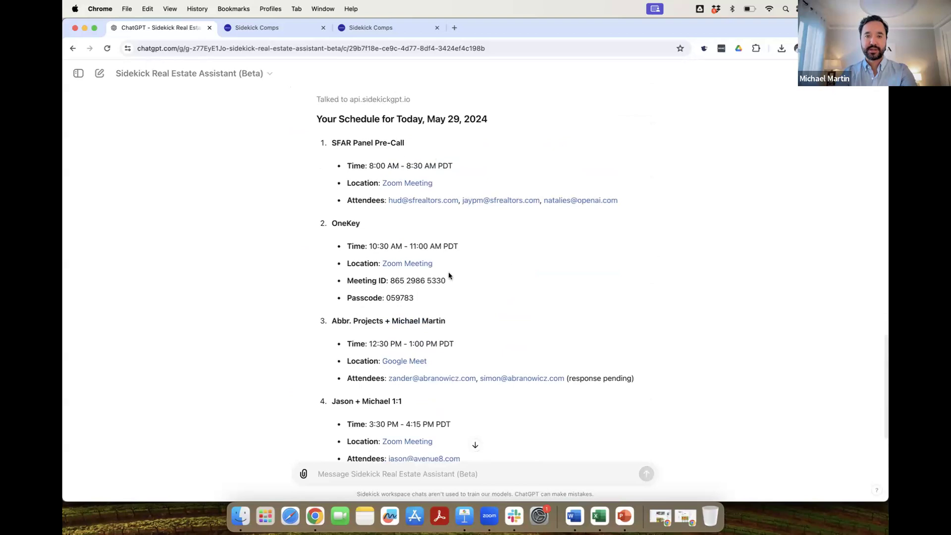
scroll(466, 277, "down", 3)
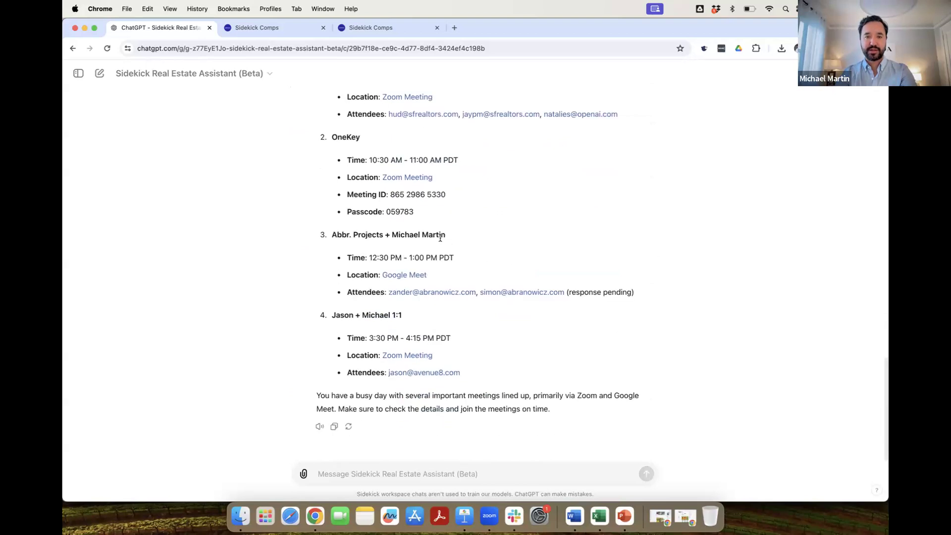
left_click(459, 478)
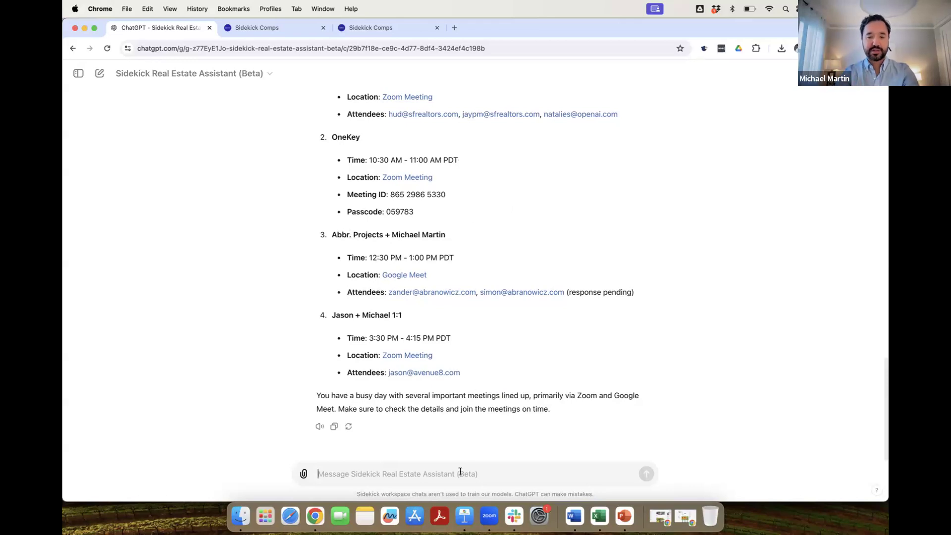
Ask the assistant to look up the contact's email in the contacts and approve it.
type("look")
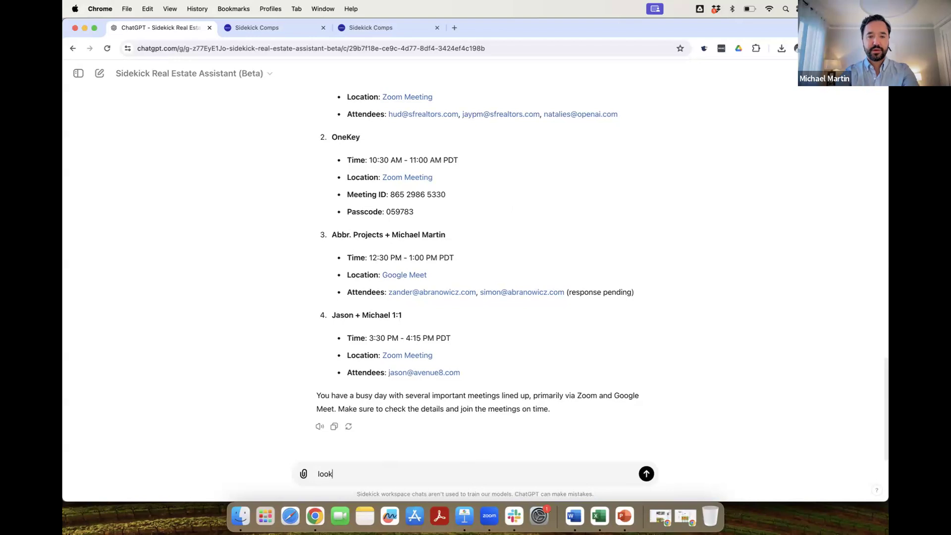
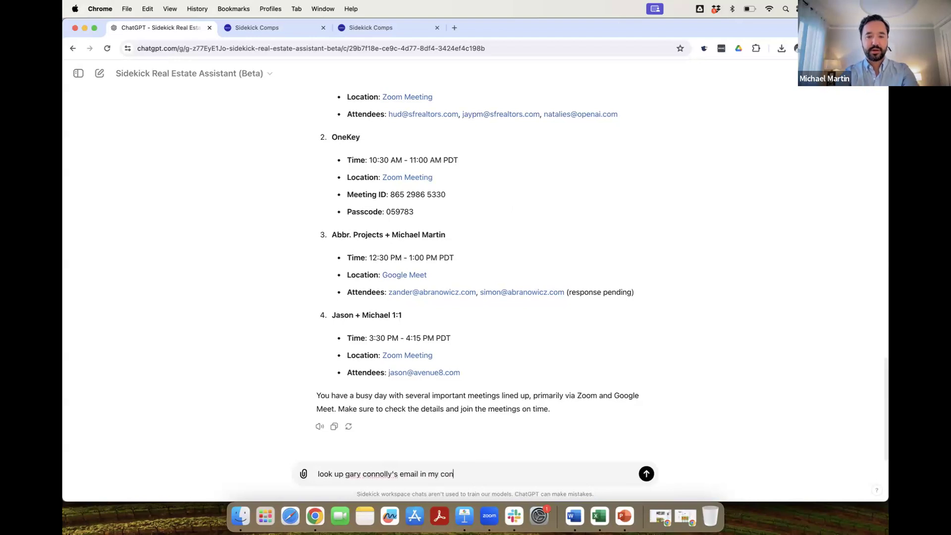
key("Return")
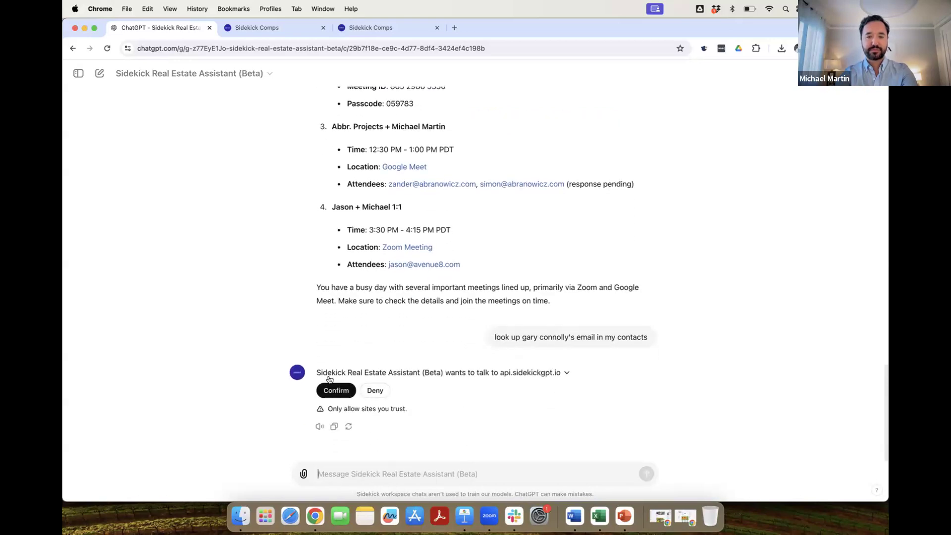
left_click(330, 390)
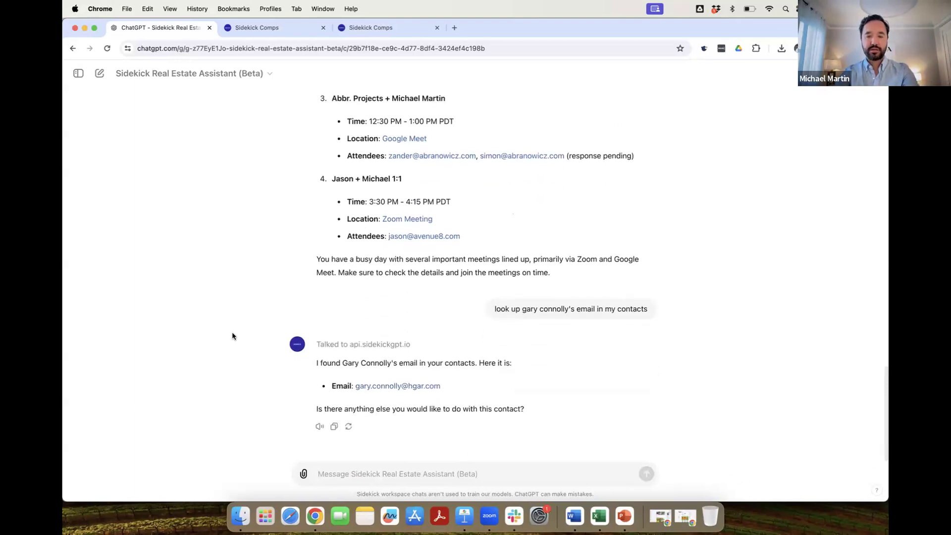
Request a thank-you note for setting up today's demo with the OnkKey team and approve drafting.
left_click(340, 467)
type("s")
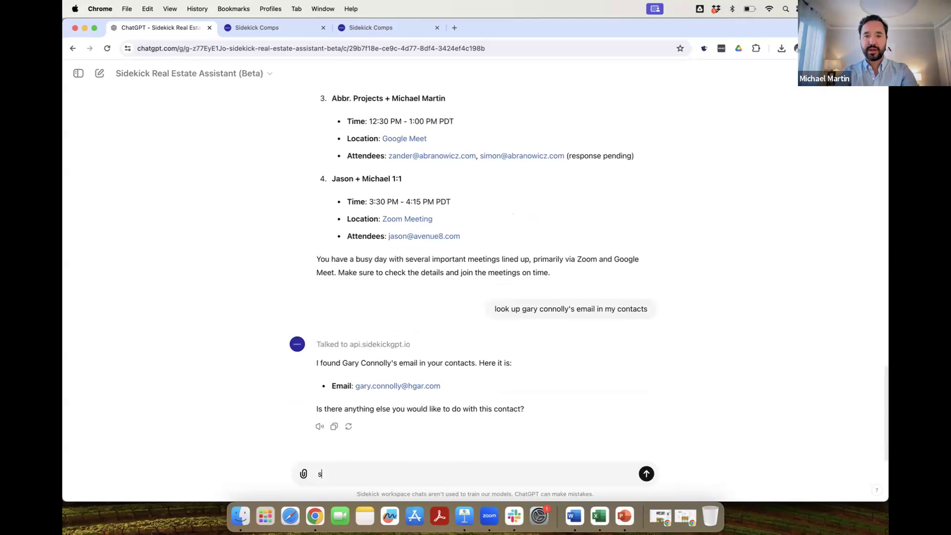
type("end him a thank you note for s")
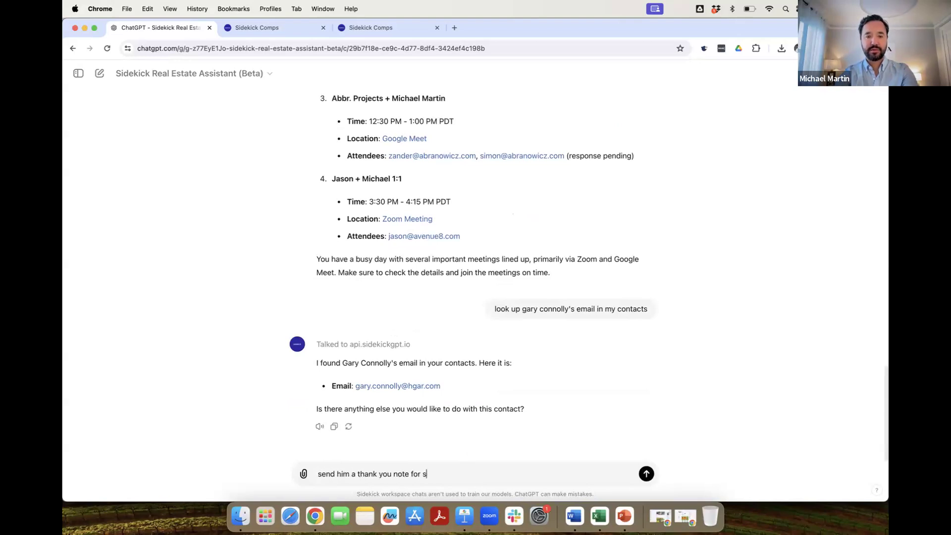
type("etting up the demo t")
key("BackSpace")
type("demo ")
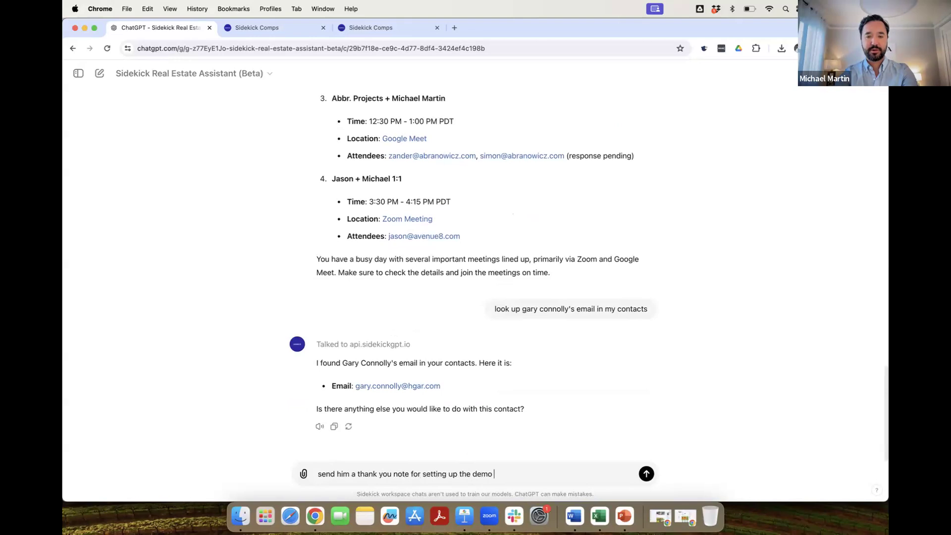
type("today with the OnkKey team")
key("Return")
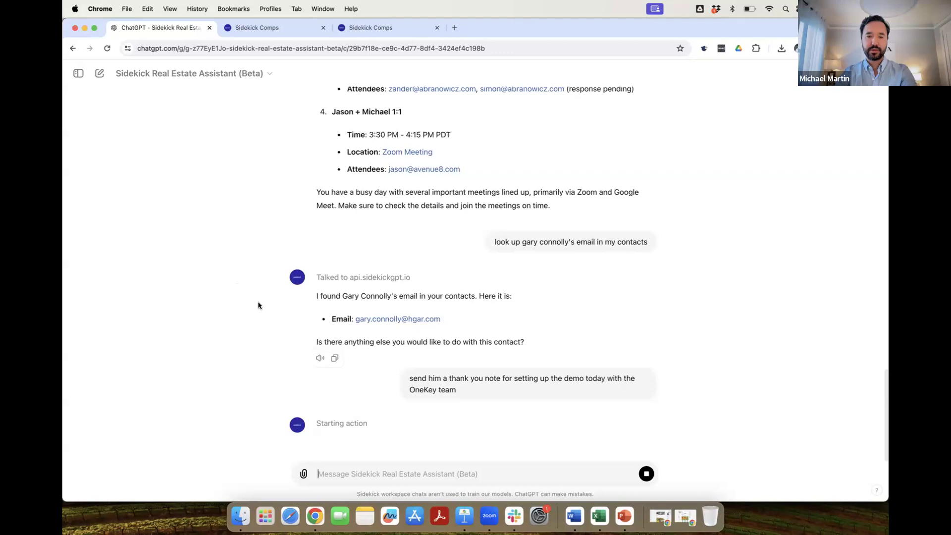
left_click(326, 411)
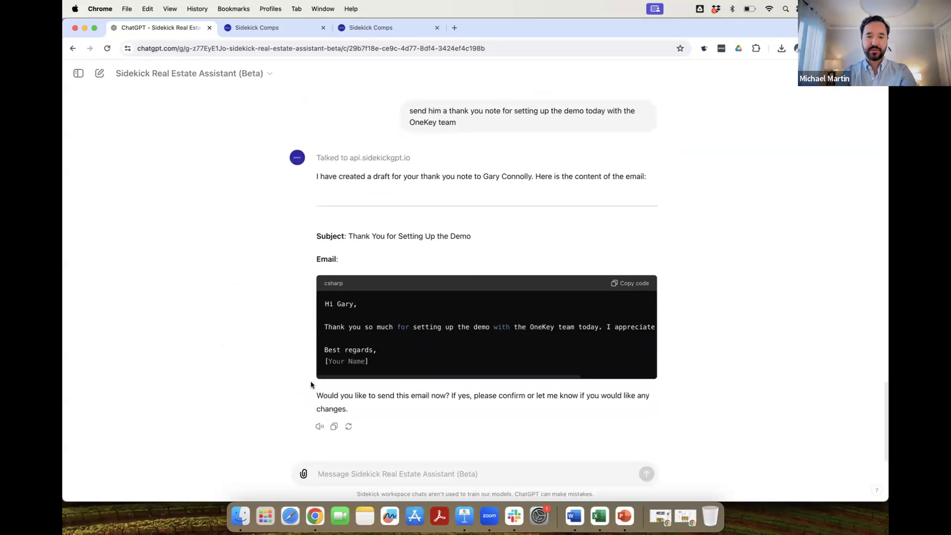
scroll(585, 320, "right", 5)
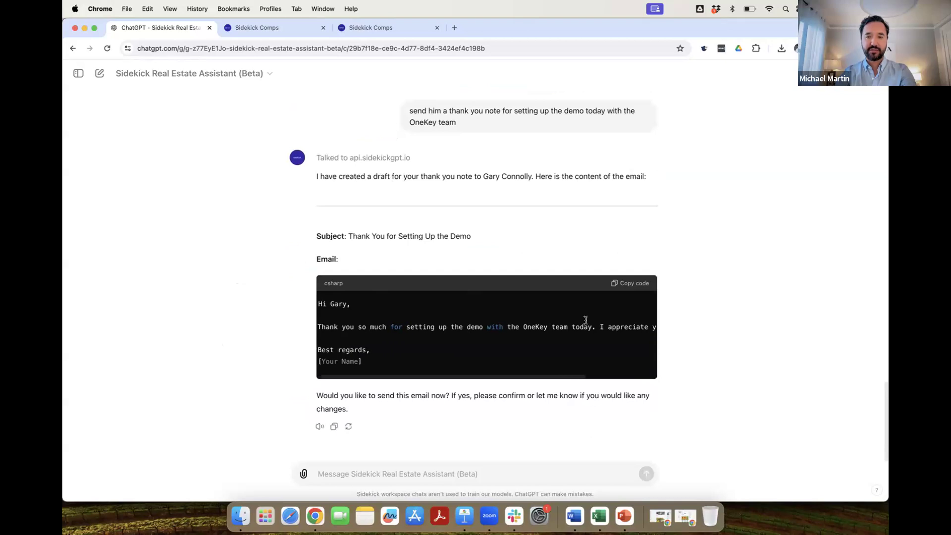
scroll(585, 319, "left", 5)
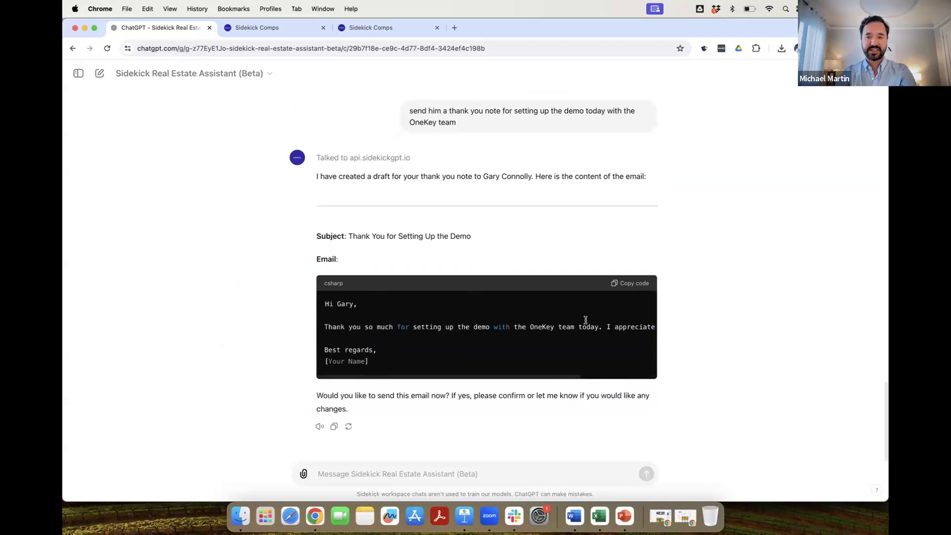
Have it sign the note with the user's name and send it, then check Gmail's sent folder.
left_click(404, 476)
type("sign it michael adn")
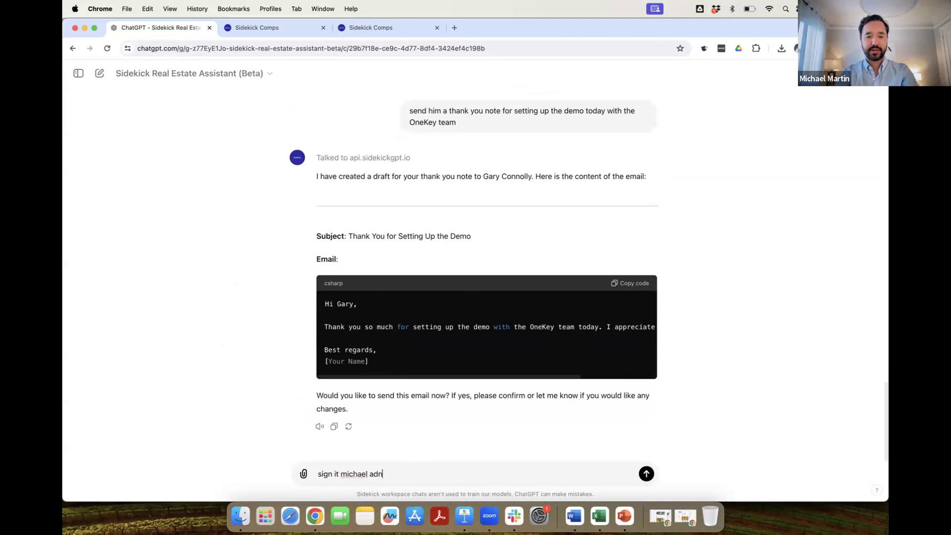
type(" send")
key("Return")
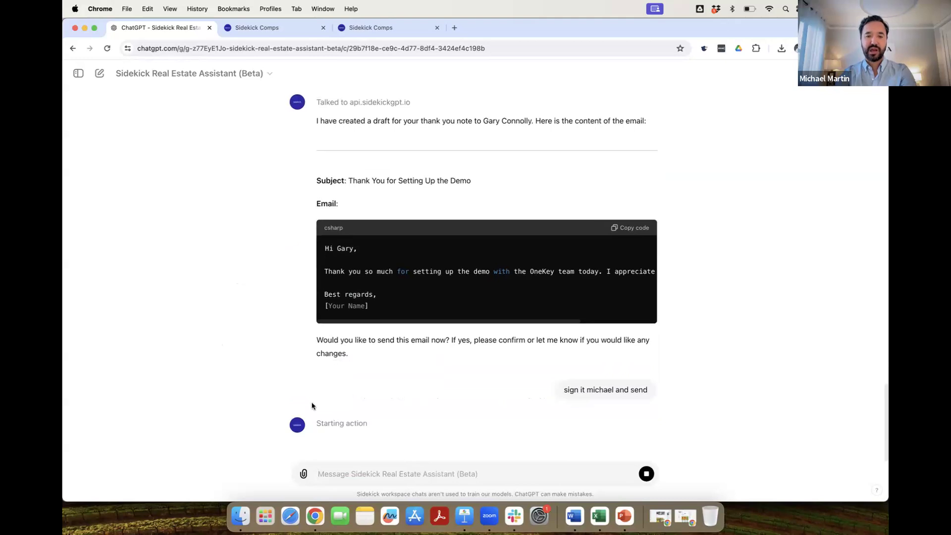
left_click(336, 391)
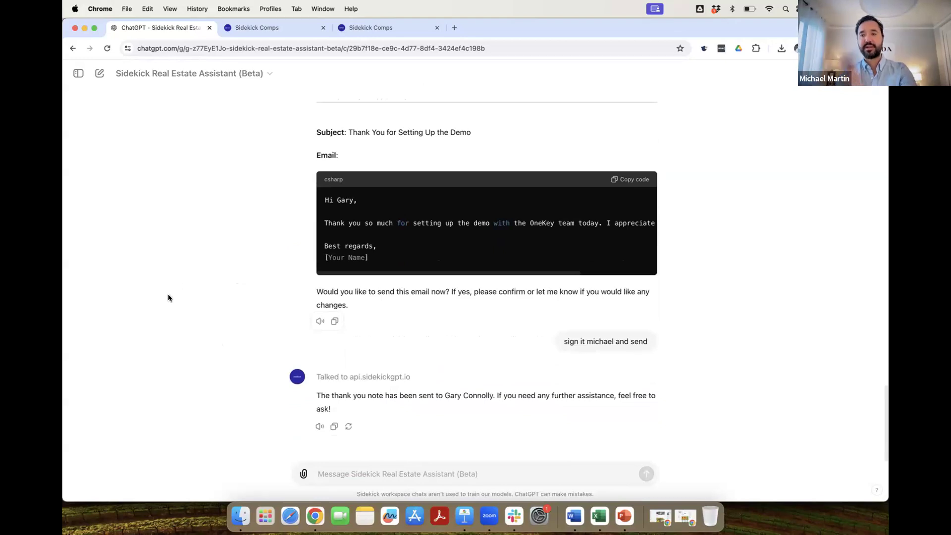
left_click(168, 298)
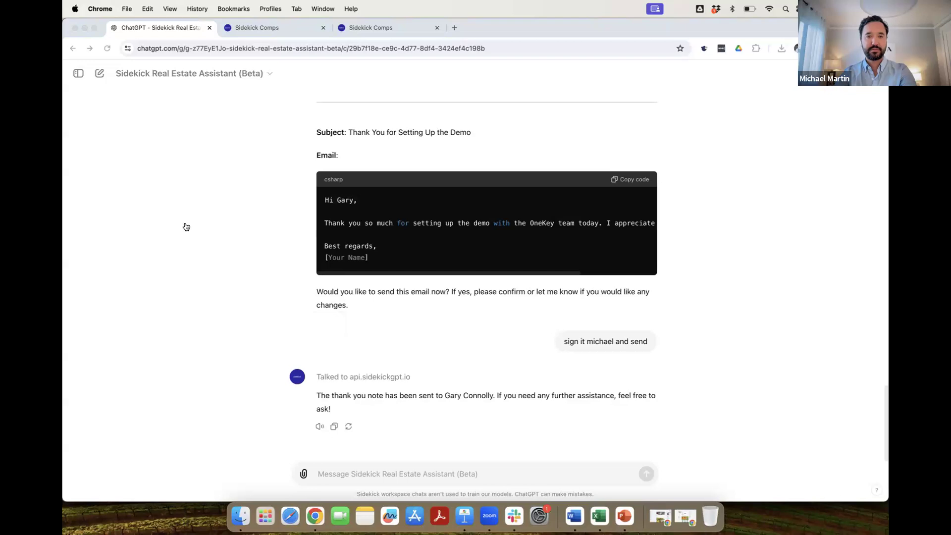
left_click(138, 180)
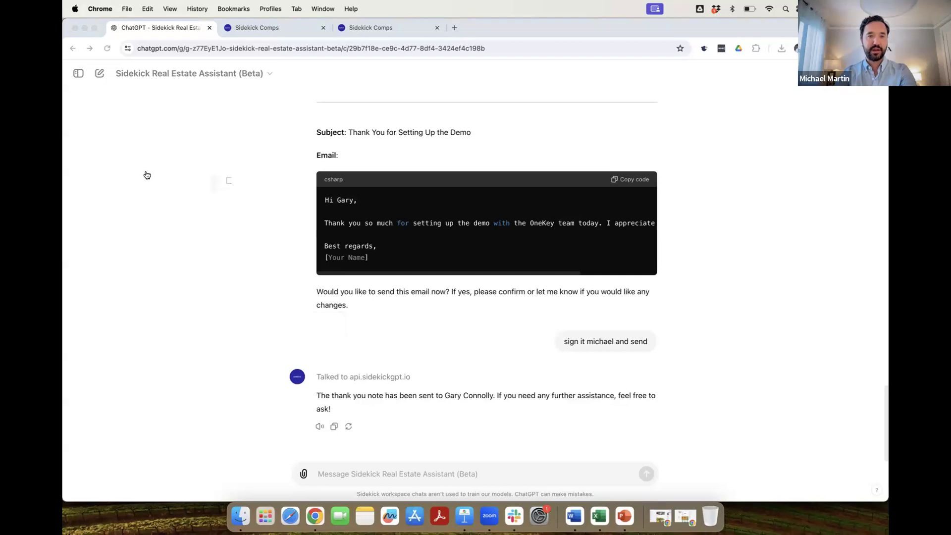
Check the recipient of the sent 'Thank You for Setting Up the Demo' email, then go back to ChatGPT.
left_click(299, 156)
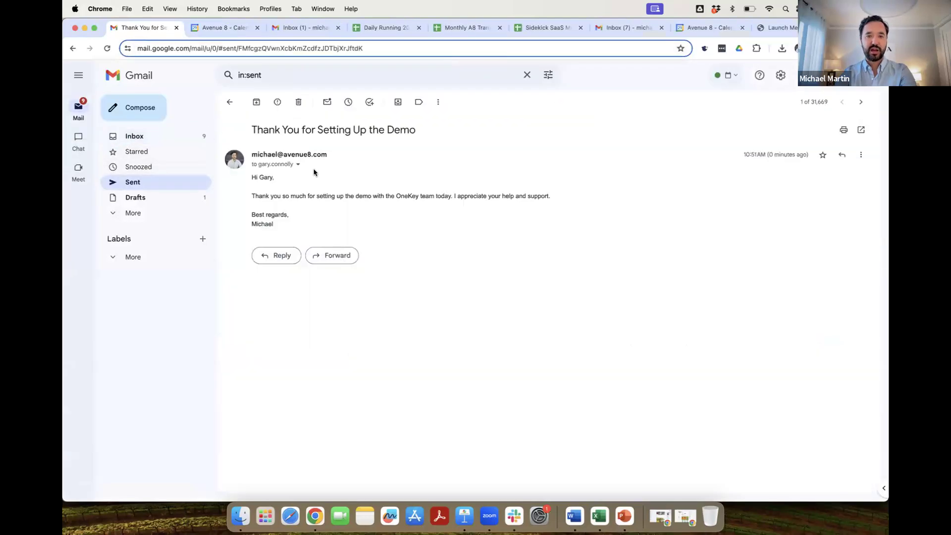
left_click(299, 165)
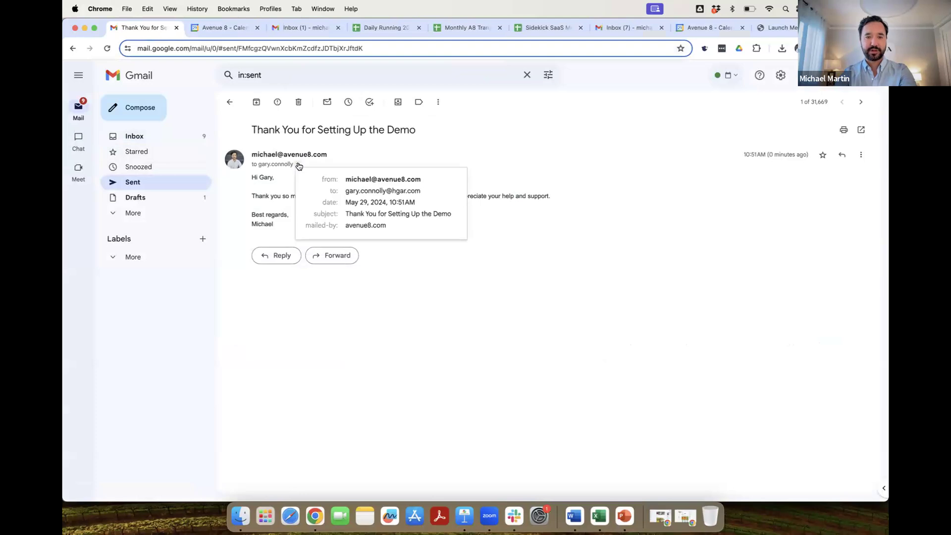
left_click(299, 165)
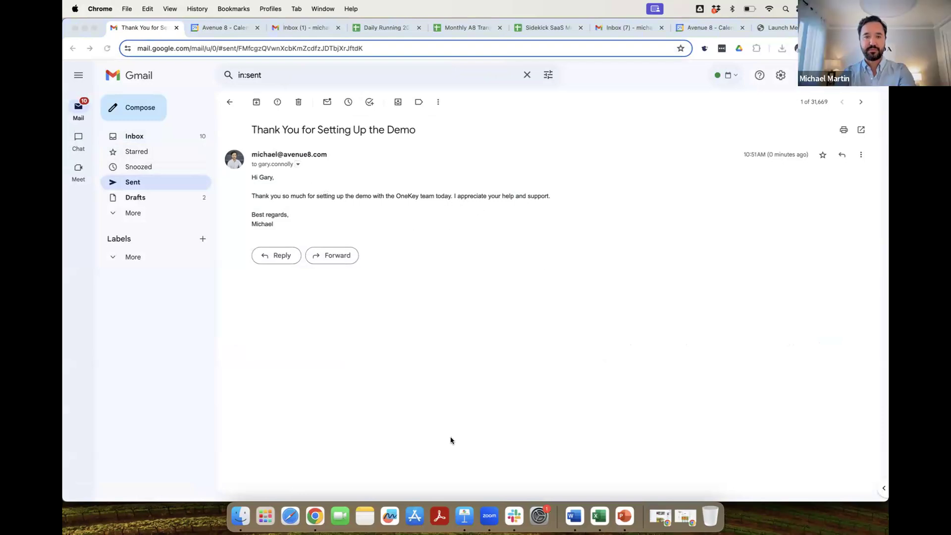
left_click(436, 466)
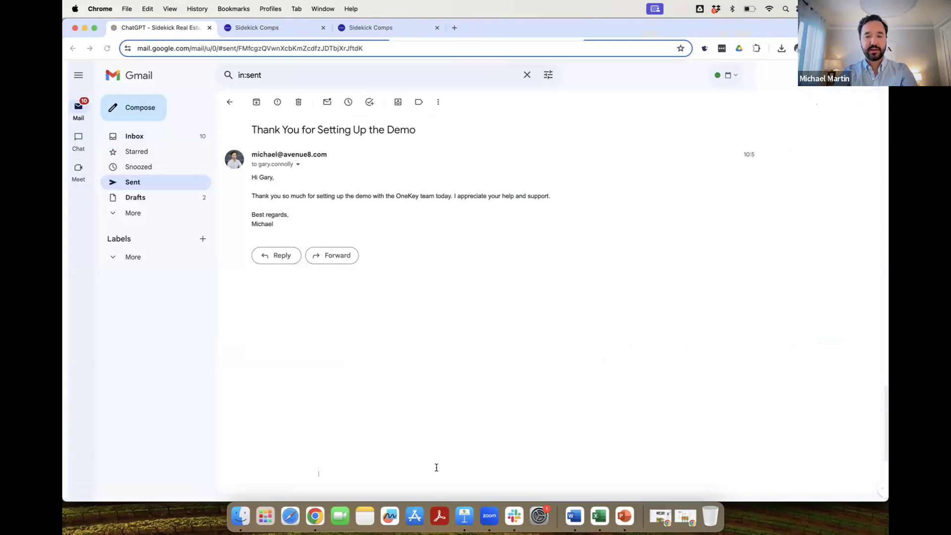
Have Sidekick book a follow-up meeting tomorrow at 2 PM EST on data integration, then view it in Google Calendar.
type("set up a follow up ")
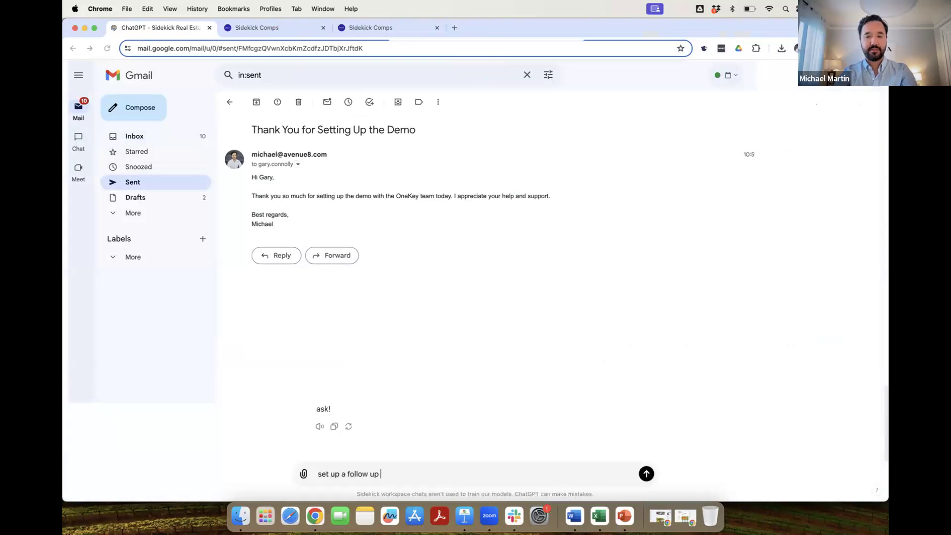
type("meeting with Gary for tomorrow a")
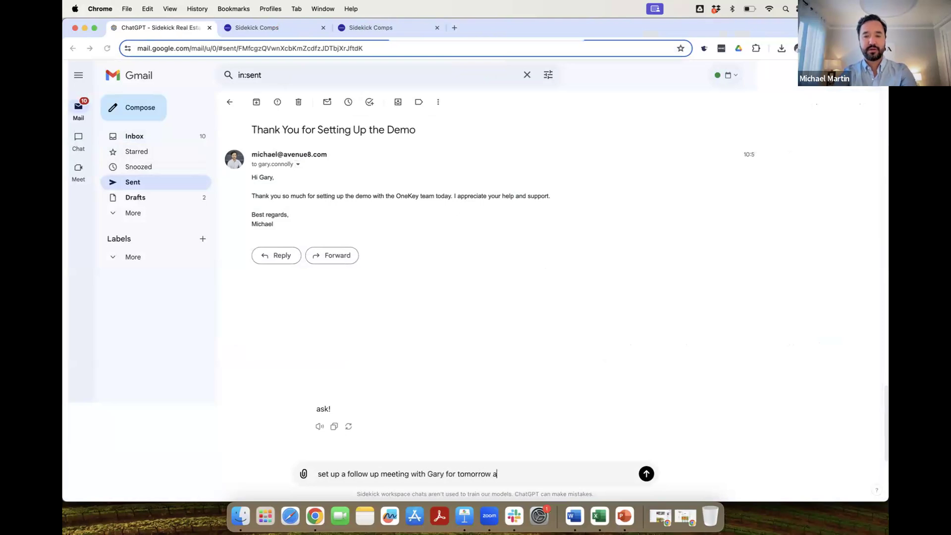
type("t 2est to discuss data integration workflow")
key("Return")
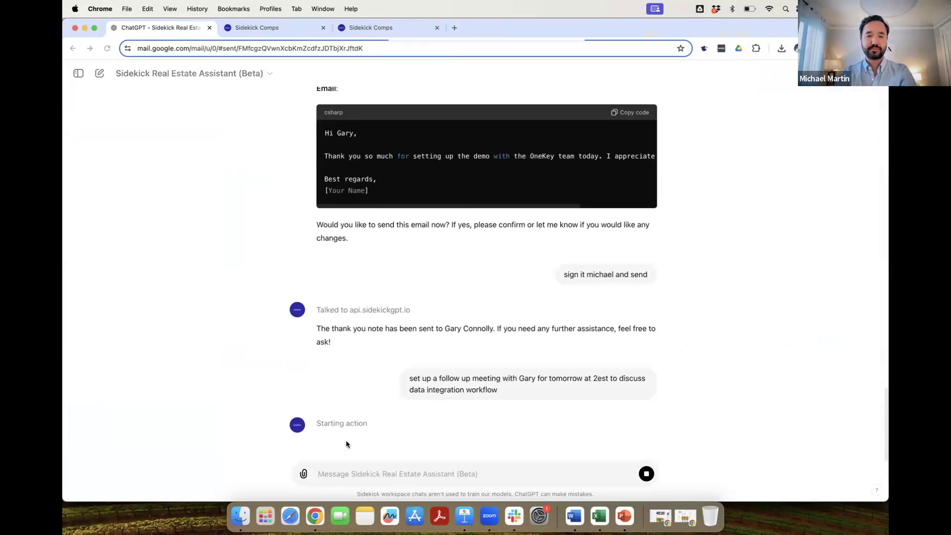
left_click(334, 410)
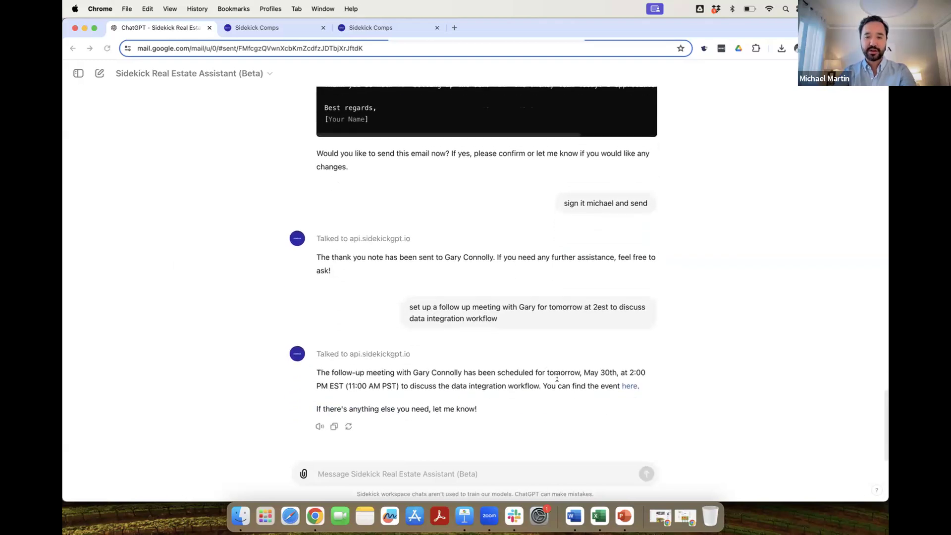
left_click(630, 387)
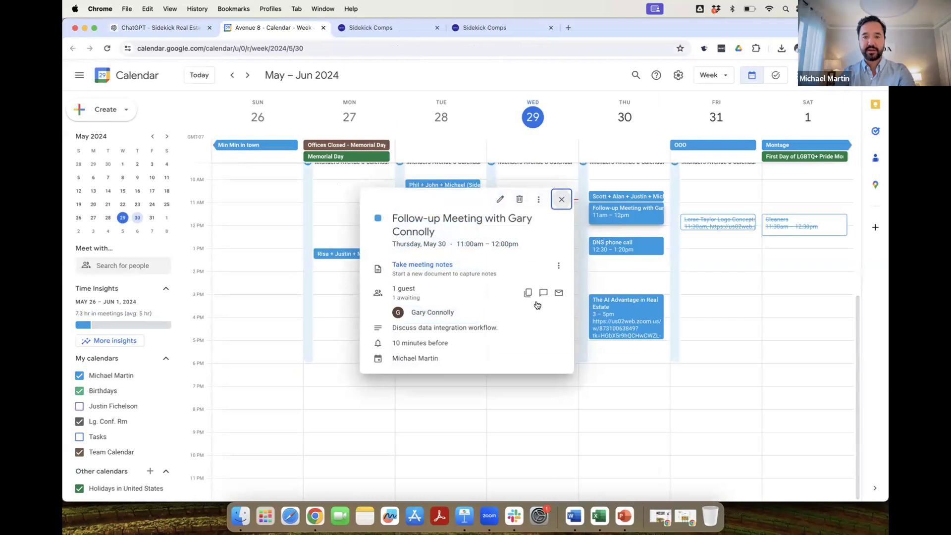
Cancel Thursday's data-integration follow-up meeting, notifying the guest, and start a fresh Sidekick chat.
left_click(559, 201)
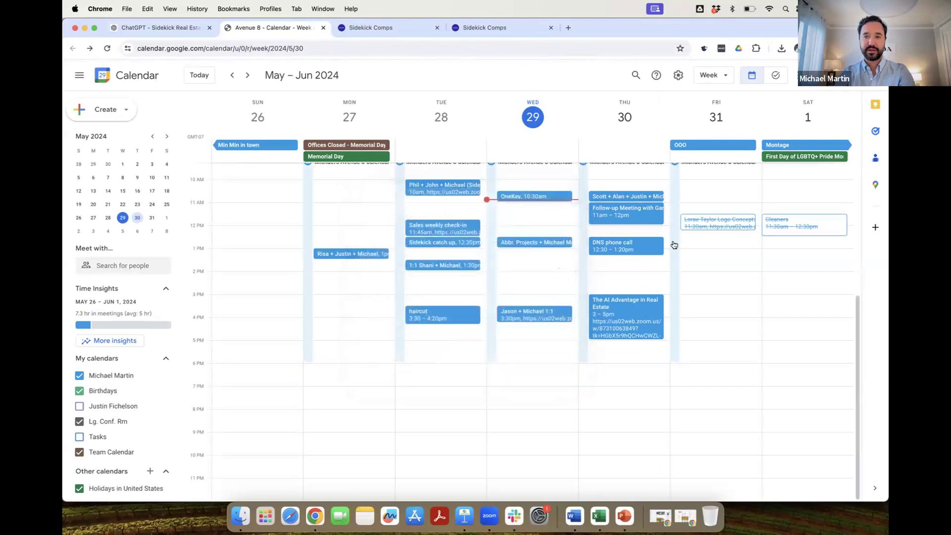
left_click(643, 217)
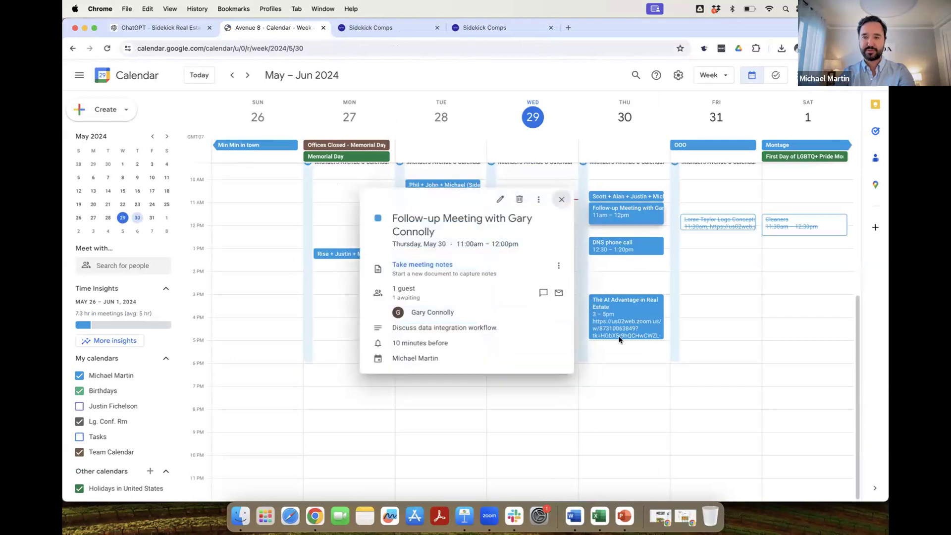
left_click(519, 199)
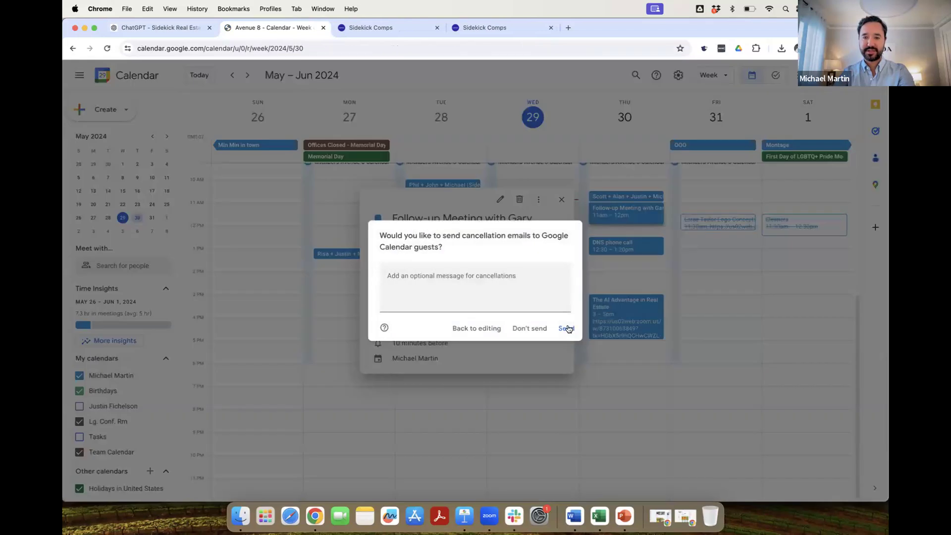
left_click(566, 328)
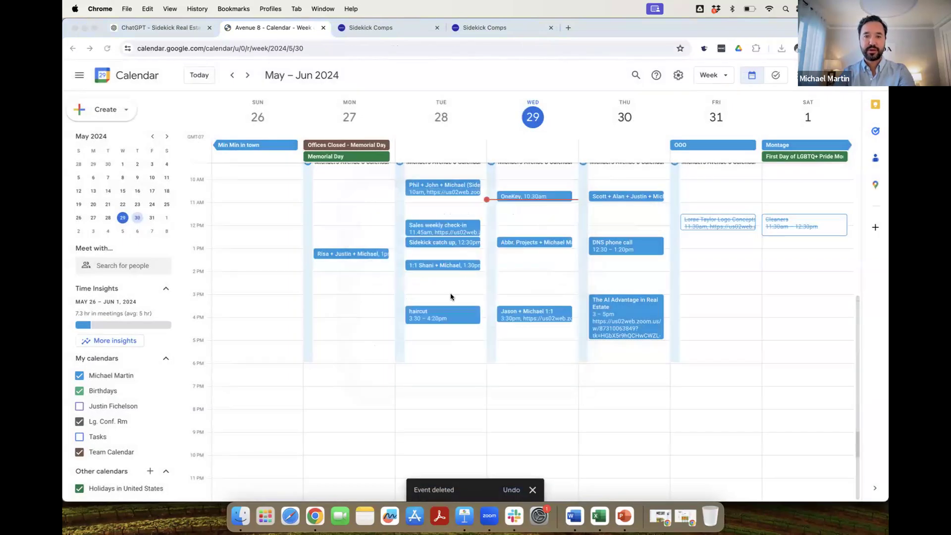
left_click(193, 27)
left_click(99, 74)
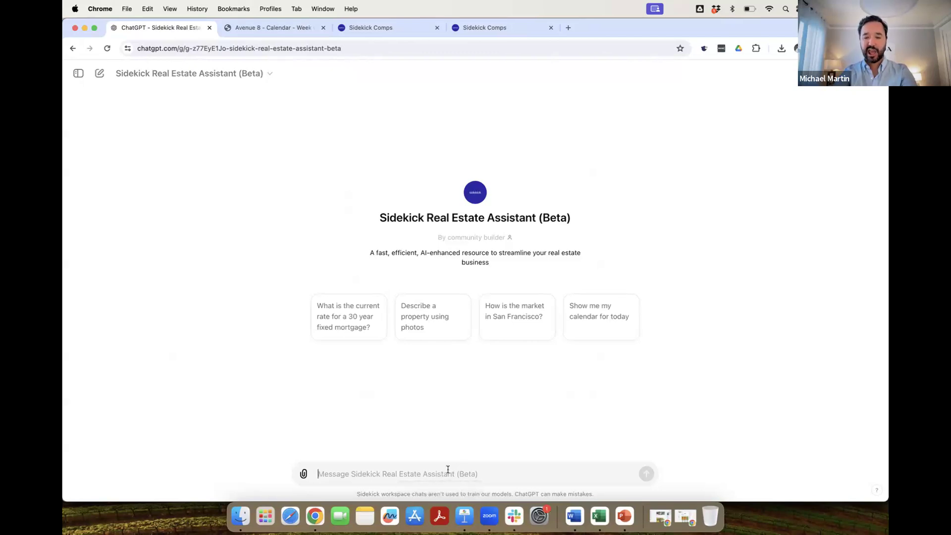
Request 24 months of principal and interest on a $2M home at 6.8% and 5.5% rates, 20% down, 25bps PMI.
type("fo")
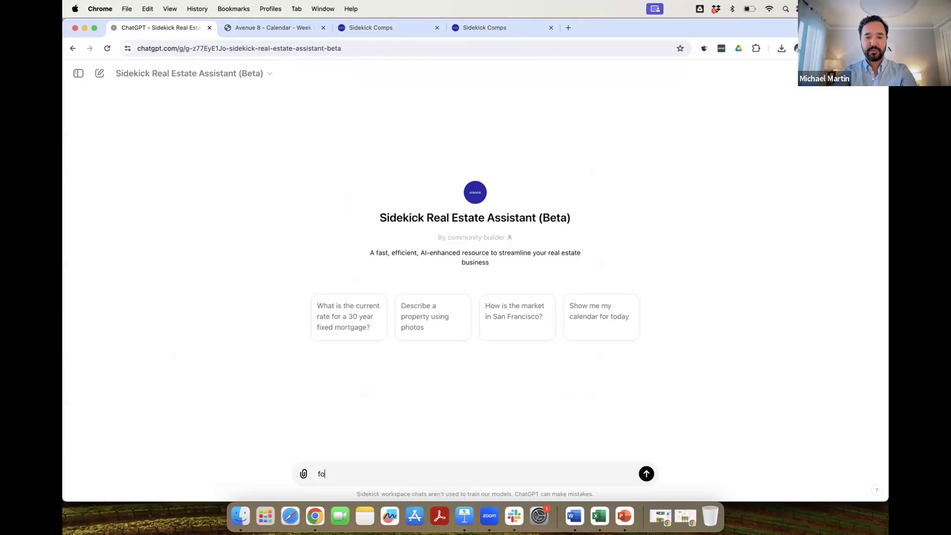
type("r a 2m home, show me the mo")
type("nthly princip")
type("al and interest payme")
type("nts, broken out, ove")
type("r the first 24")
type(" months")
type(", at")
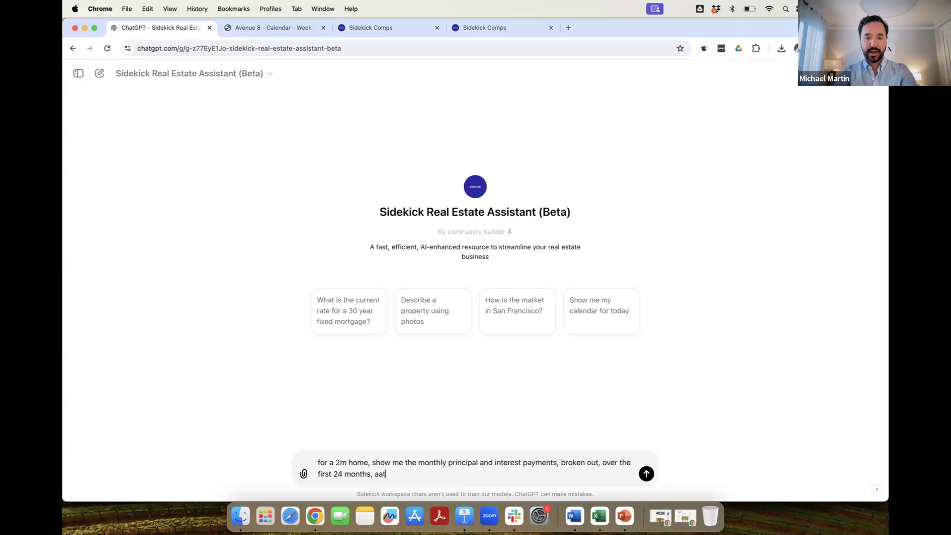
type(" both 6.")
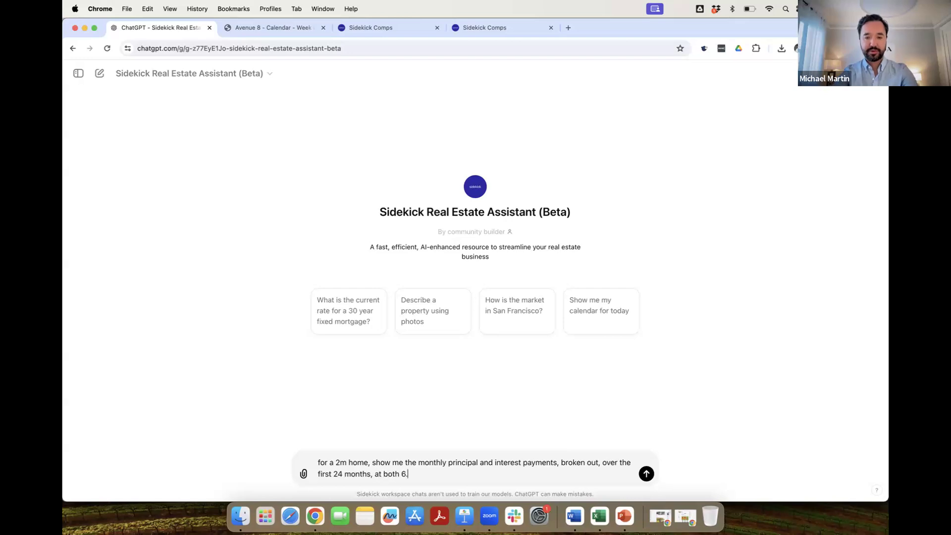
type("8% and ")
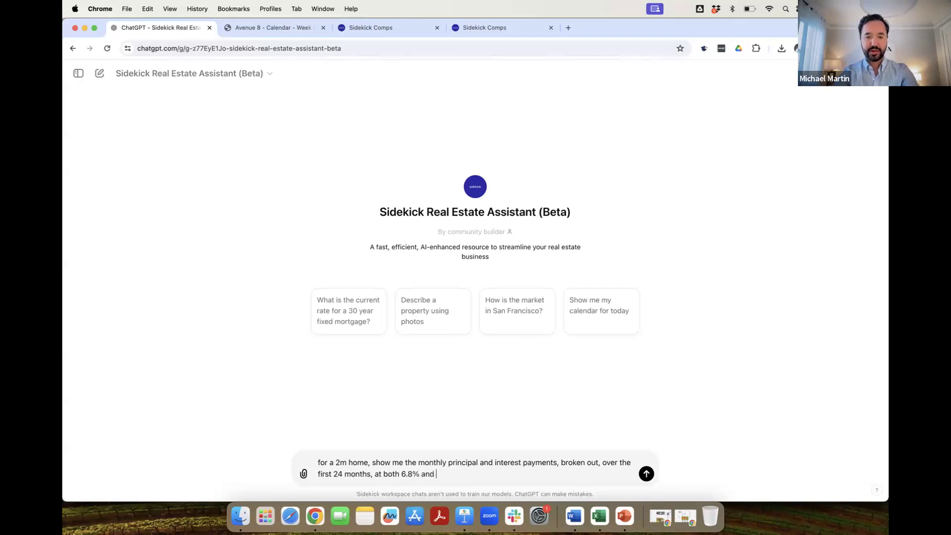
type("5.5%, as")
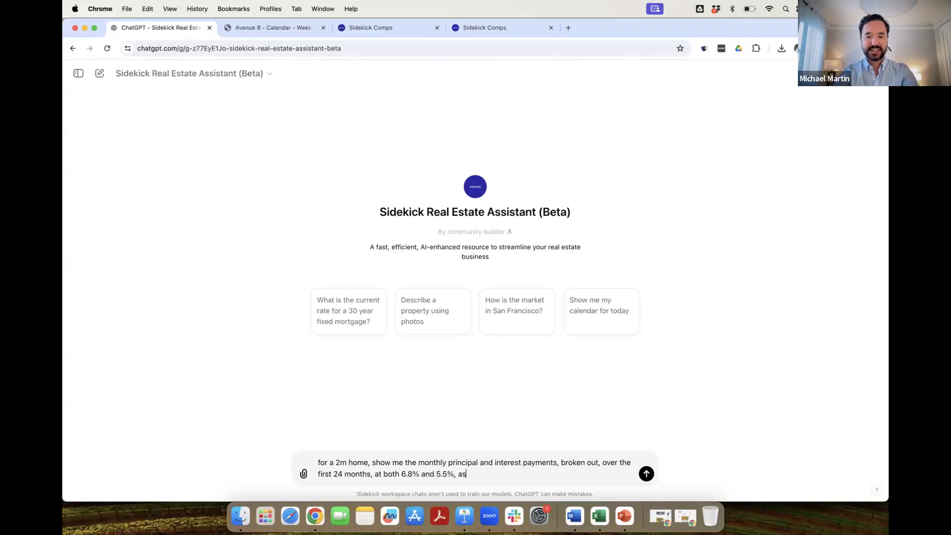
type("suming 20% down")
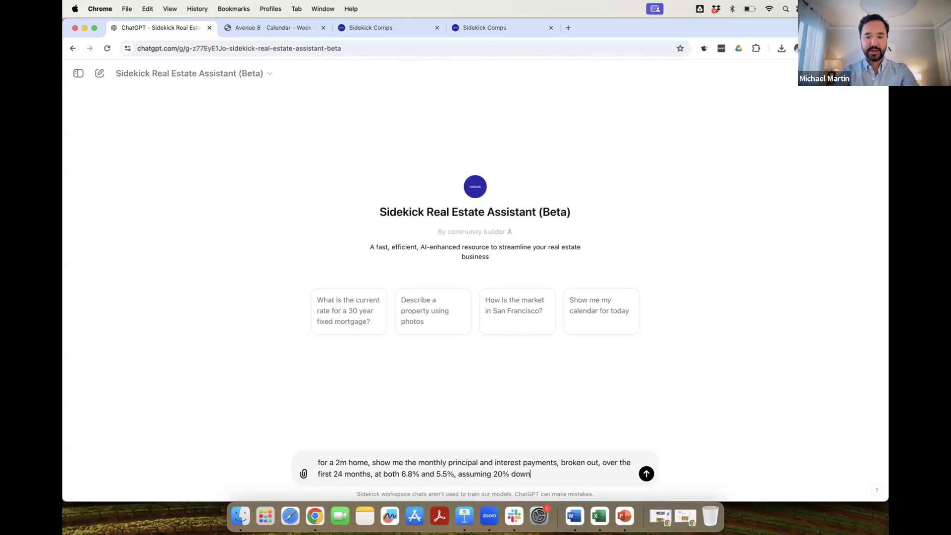
type(" and 25bps of PMI")
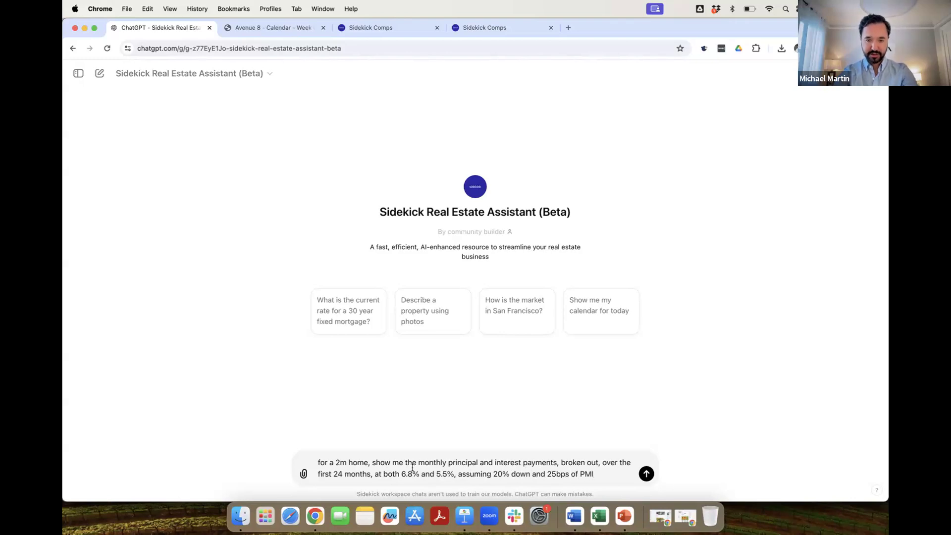
left_click(456, 474)
type("rates")
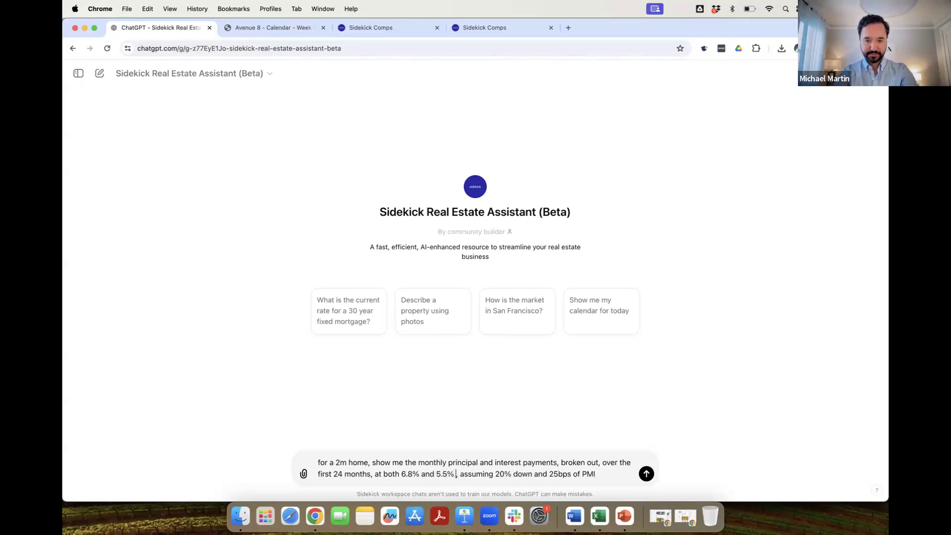
key("Return")
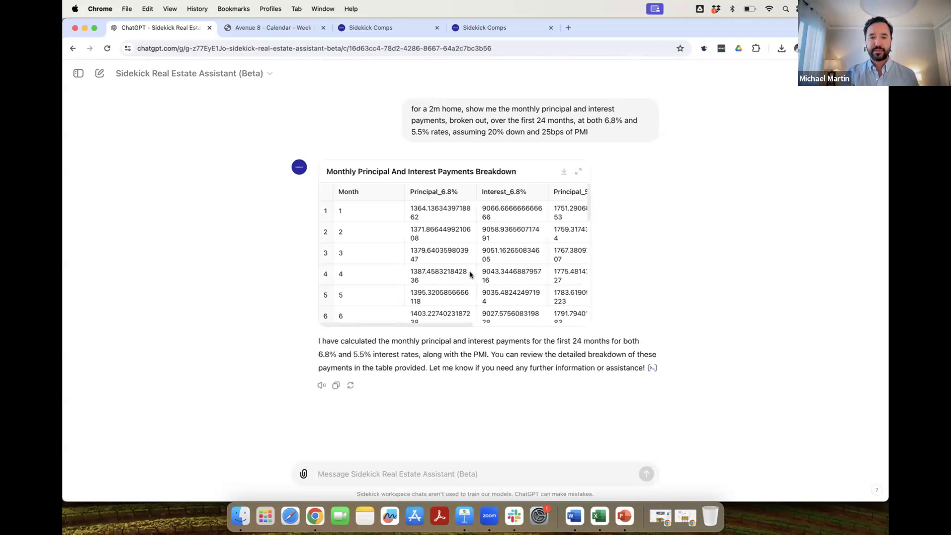
Ask for the breakdown as a spreadsheet and download Monthly_Payments_Breakdown.xlsx.
type("send ")
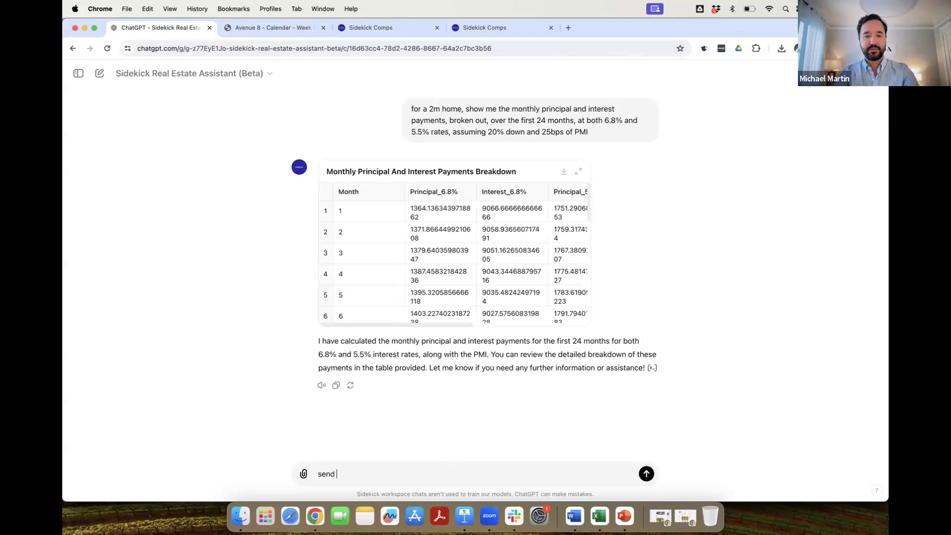
type("it to me in a spreads")
key("BackSpace")
key("BackSpace")
key("BackSpace")
key("BackSpace")
type("aedsheet")
key("Return")
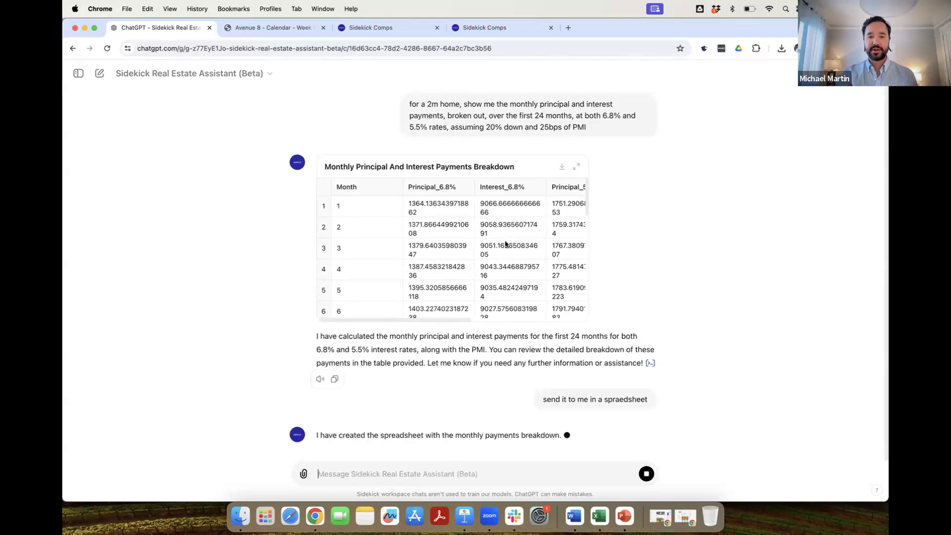
left_click(402, 416)
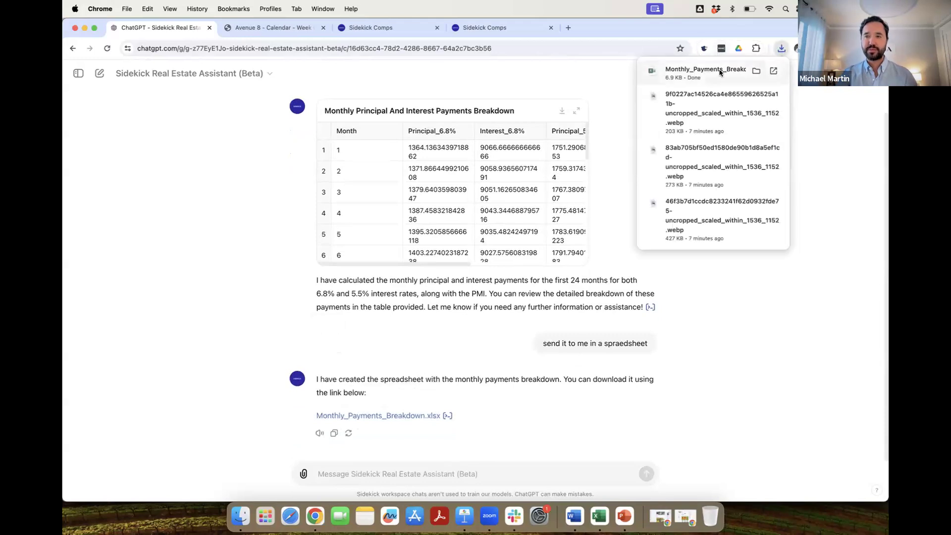
Open the breakdown workbook in Excel and autofit columns B through E.
left_click(720, 72)
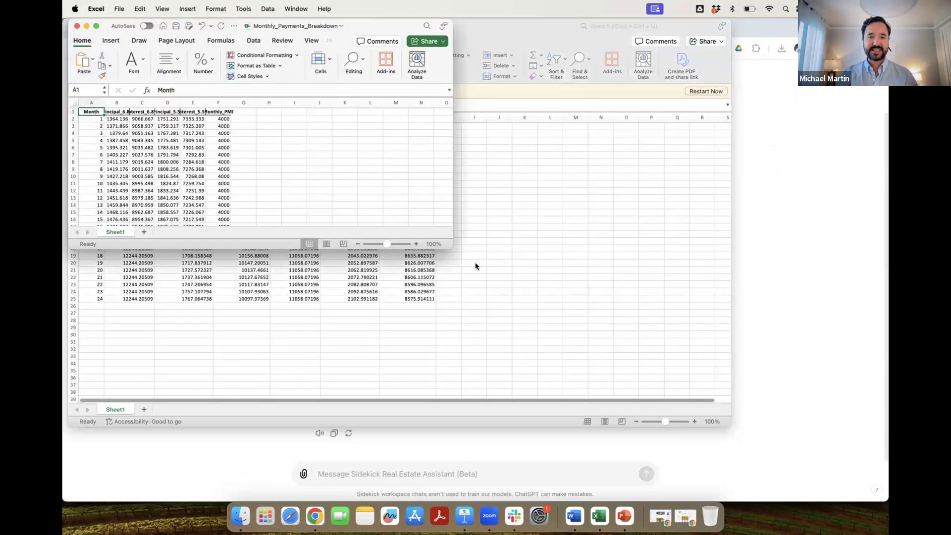
left_click_drag(452, 248, 619, 496)
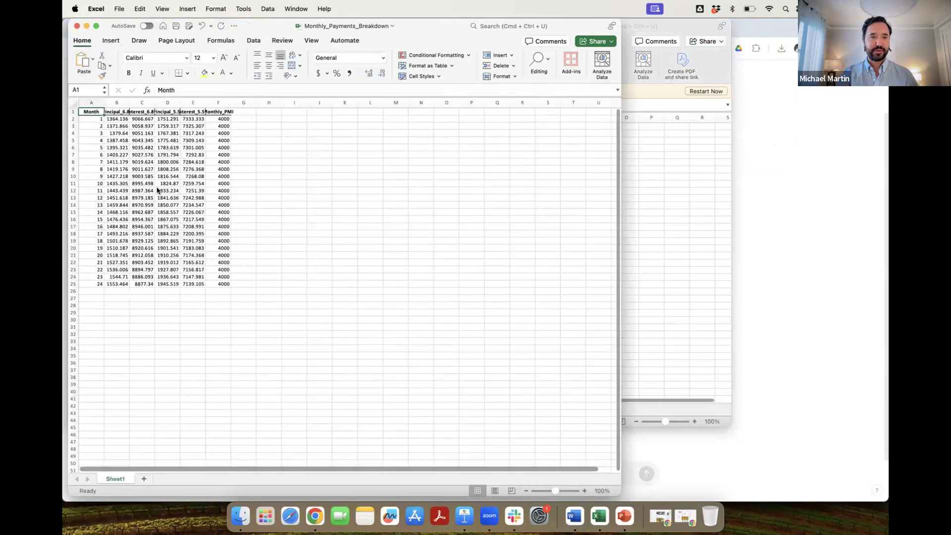
double_click(129, 103)
double_click(165, 102)
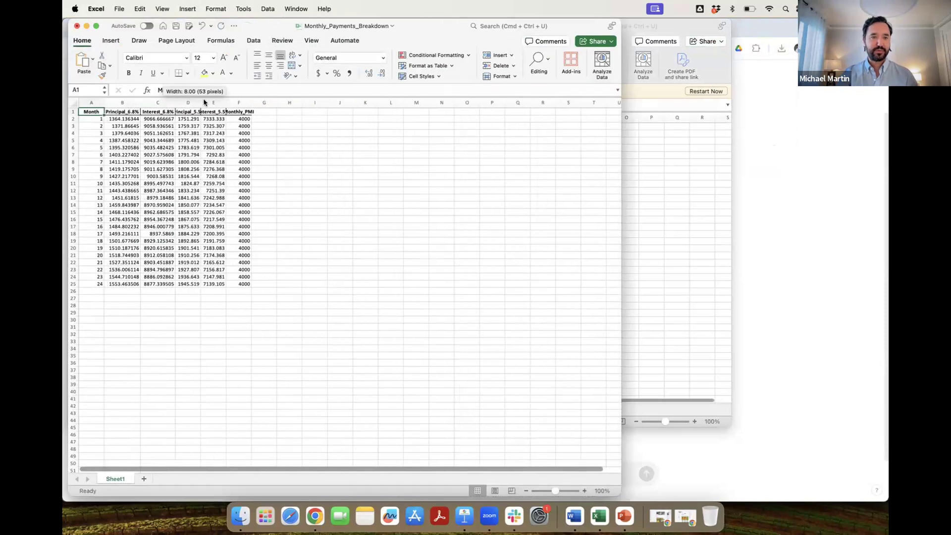
double_click(201, 103)
double_click(237, 102)
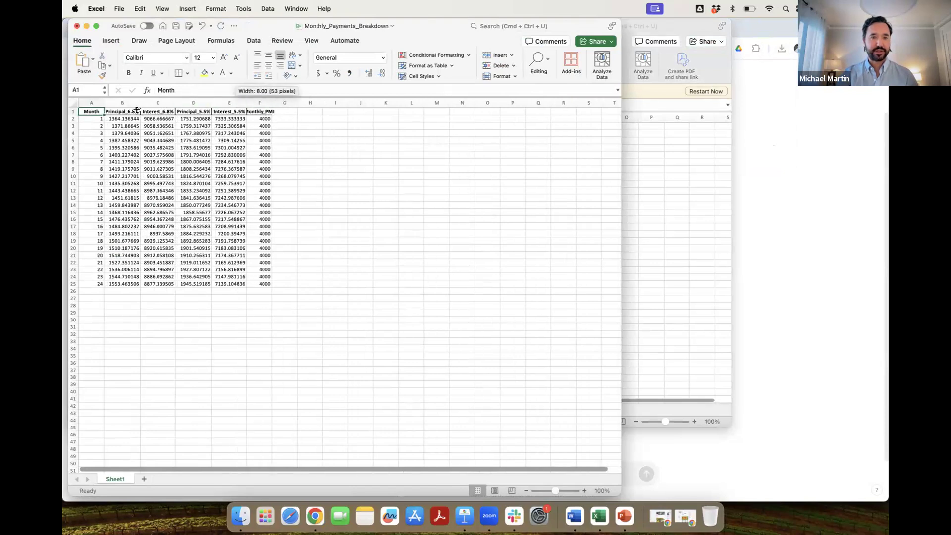
key("Down")
key("Right")
key("Right")
key("Right")
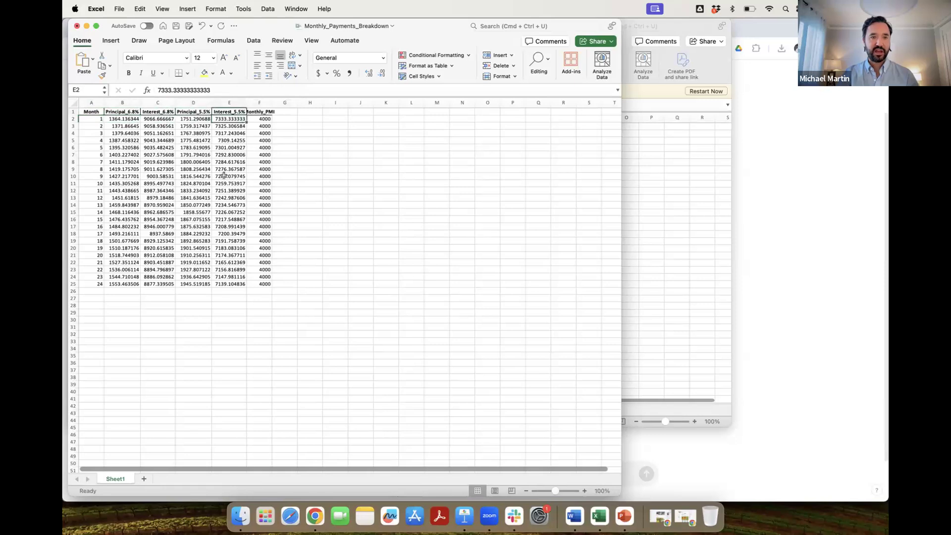
Enter =SUM(B2:B25)+SUM(C2:C25) in B29 to total the 6.8% payments.
left_click(123, 313)
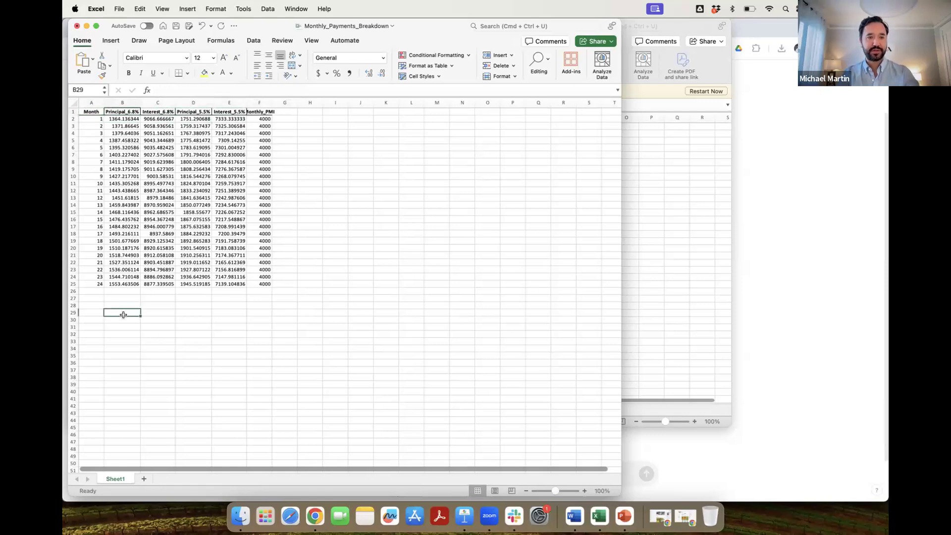
type("=t")
key("BackSpace")
type("sum(")
key("Up")
key("Up")
key("Up")
key("Up")
key("super+shift+Up")
key("shift+Down")
type(")+sum*")
key("BackSpace")
type("(")
left_click(151, 285)
key("super+shift+Up")
key("shift+Down")
key("Return")
Copy the total formula to D29, put =B29-D29 in D30, and return to ChatGPT.
key("super+c")
key("Right")
key("Right")
key("super+v")
key("Escape")
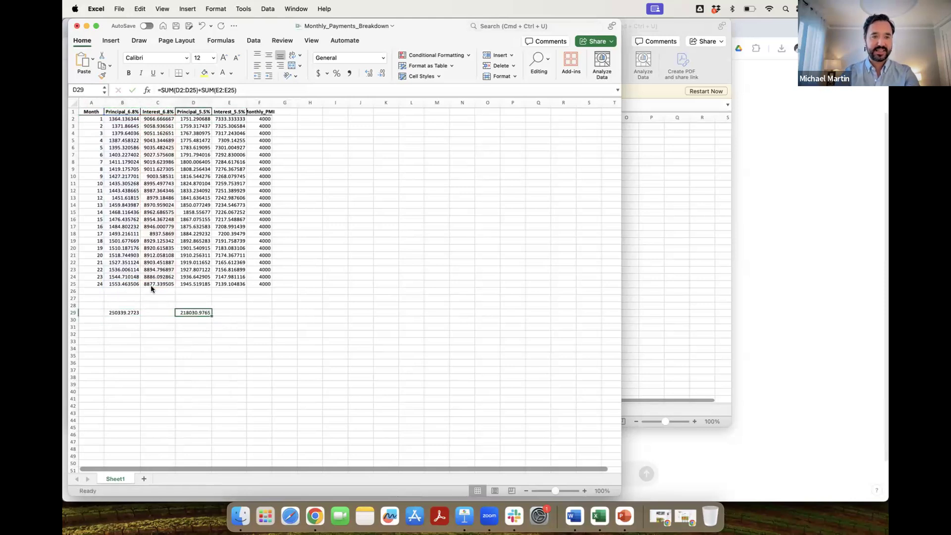
key("Down")
type("=")
key("Up")
key("Left")
key("Left")
type("-")
key("Up")
key("Return")
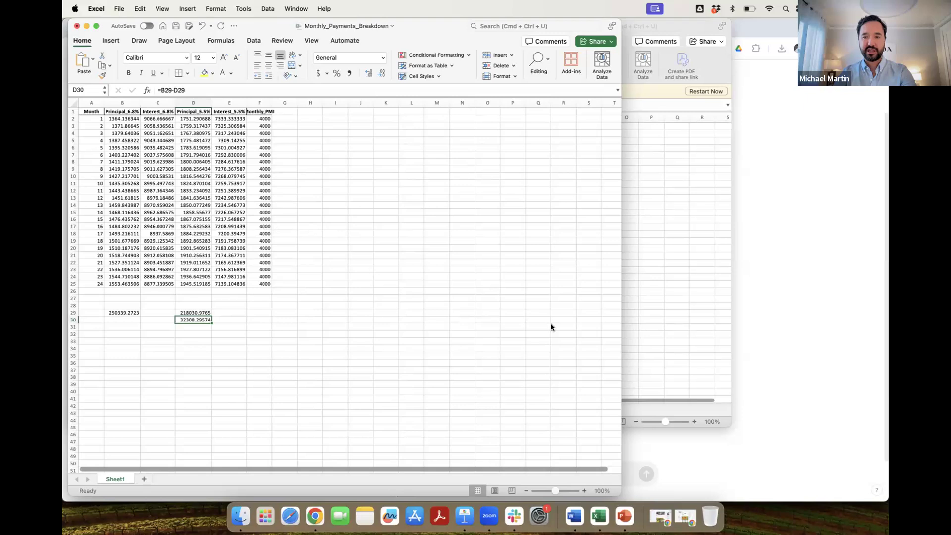
left_click(686, 444)
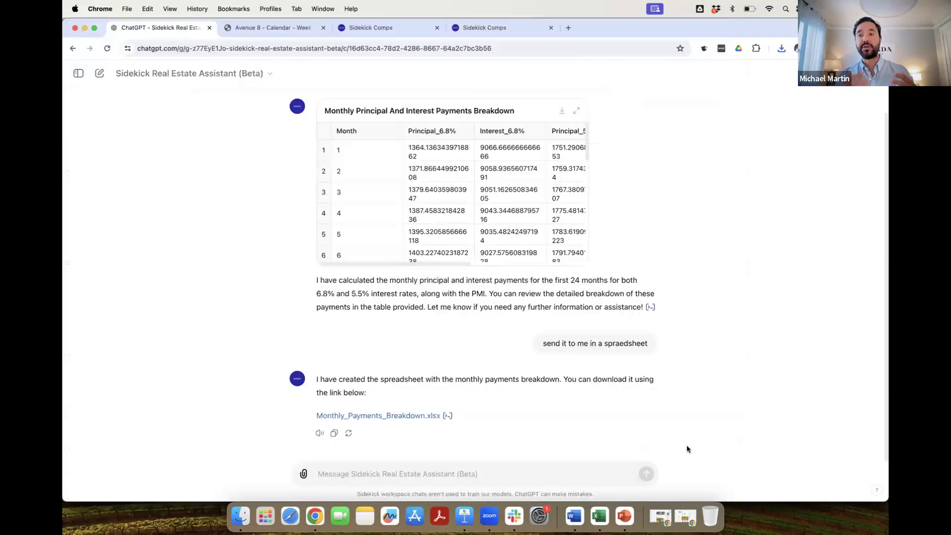
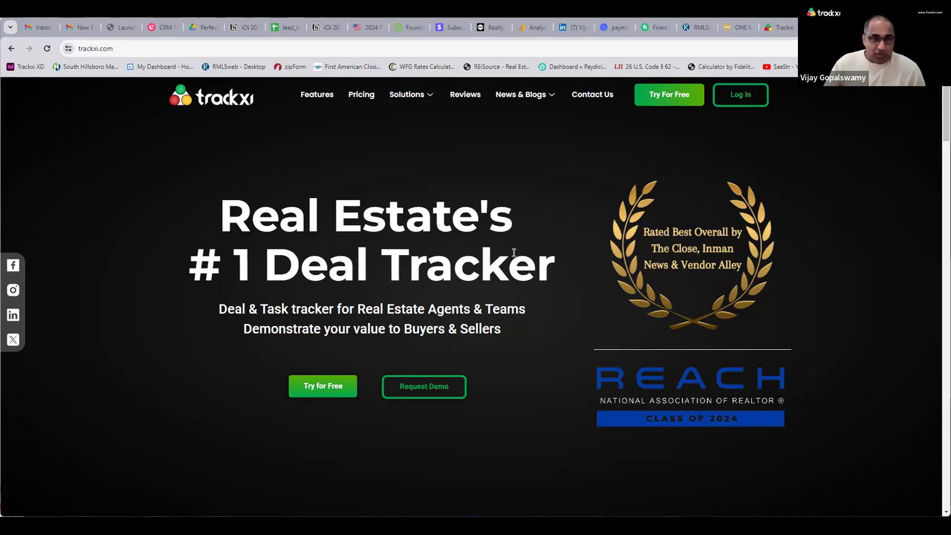
Browse Trackxi's News & Blogs page.
scroll(392, 282, "down", 1)
scroll(396, 279, "down", 7)
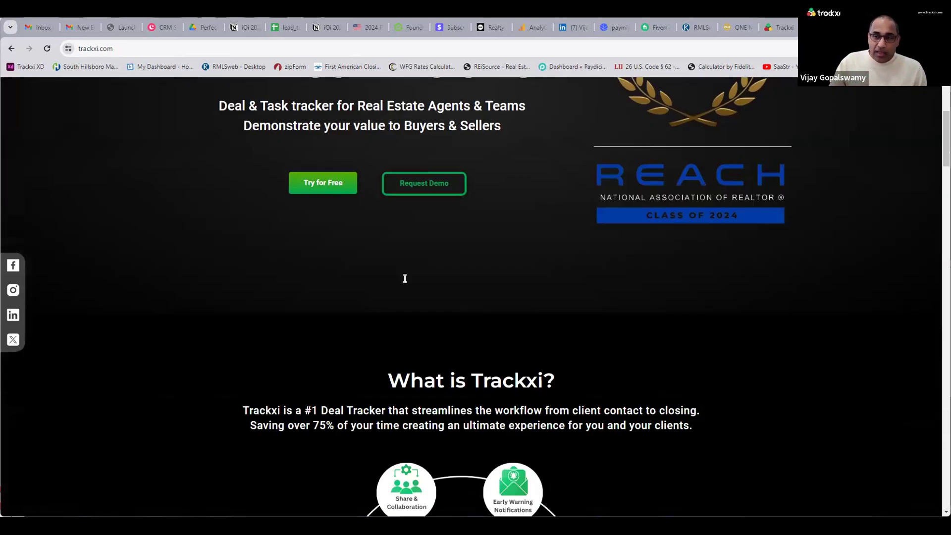
scroll(620, 289, "up", 8)
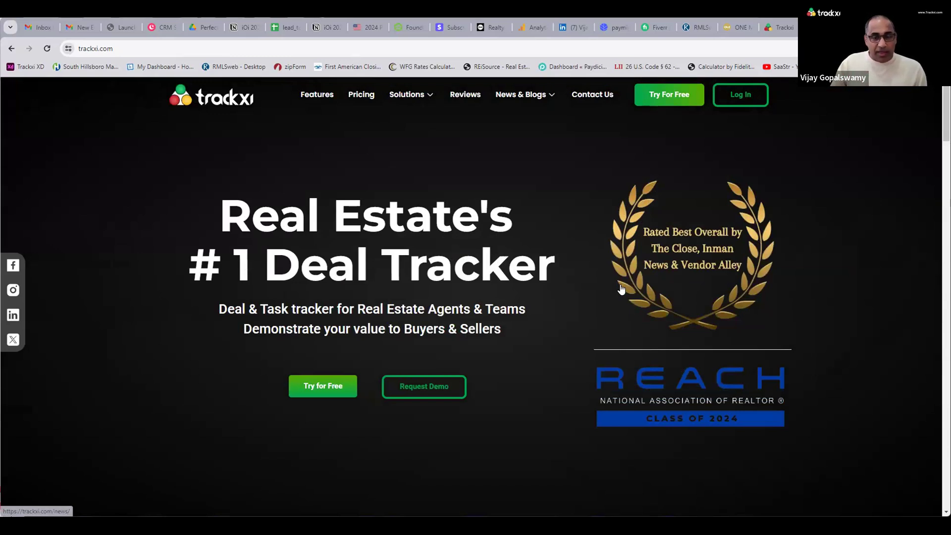
left_click(513, 129)
scroll(448, 277, "down", 4)
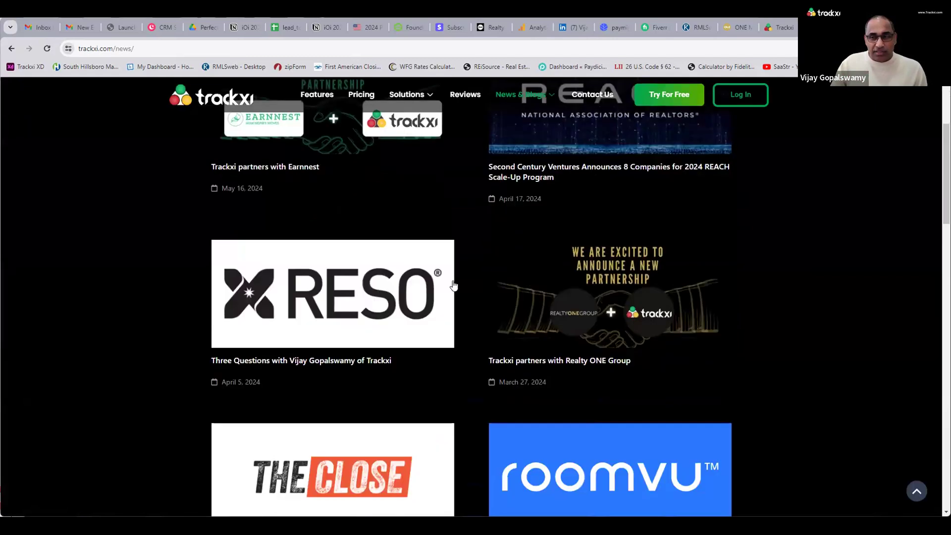
scroll(453, 287, "down", 7)
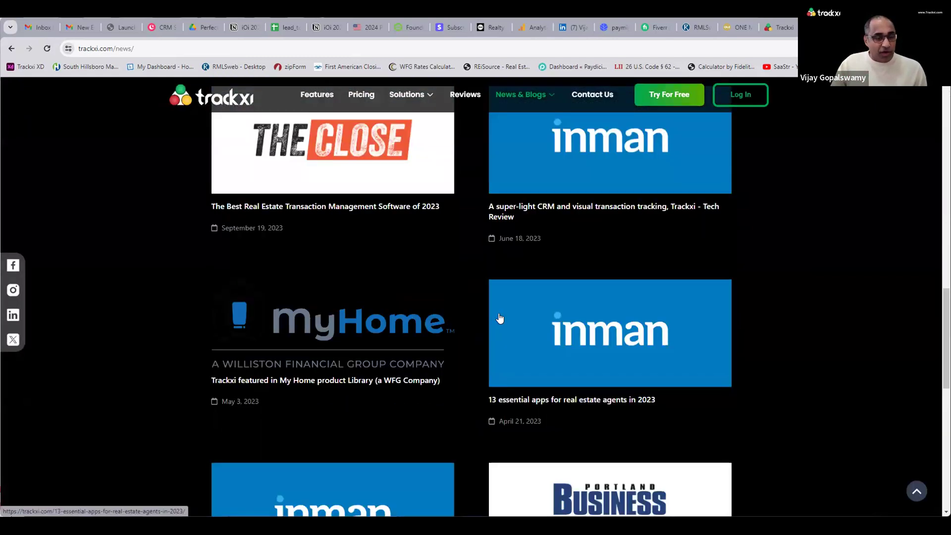
scroll(512, 319, "up", 3)
Open and read the best transaction management software article.
left_click(356, 283)
scroll(355, 284, "down", 8)
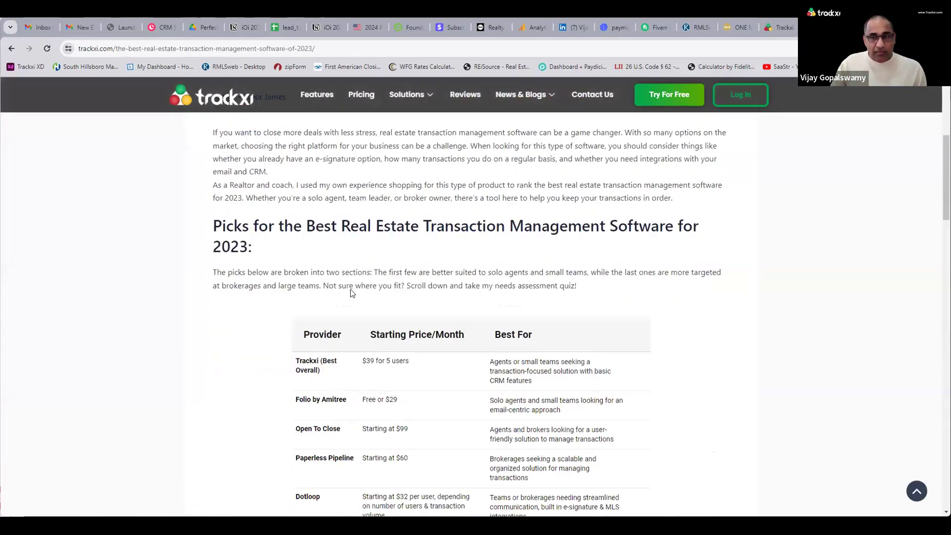
scroll(353, 296, "down", 1)
scroll(353, 295, "up", 1)
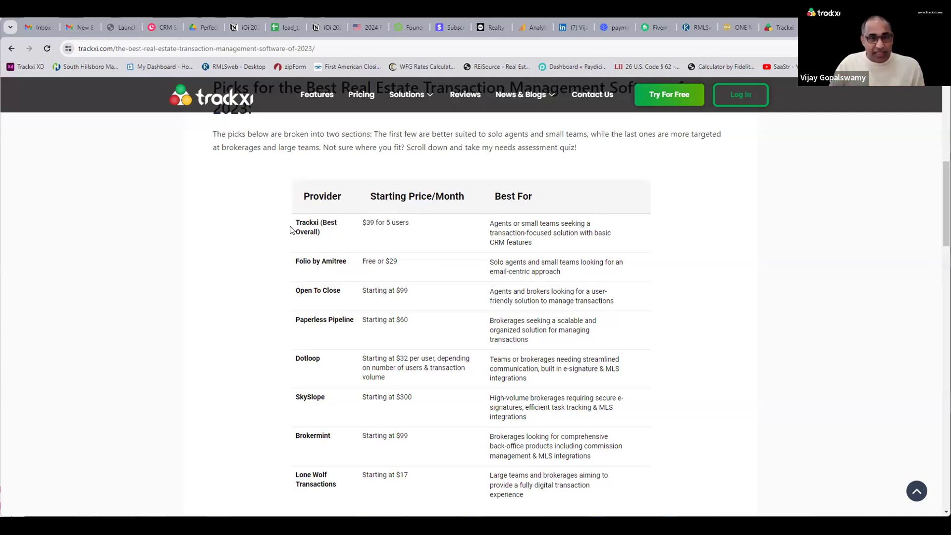
scroll(149, 148, "up", 1)
Return to the news page and open Pricing showing yearly plans.
left_click(12, 48)
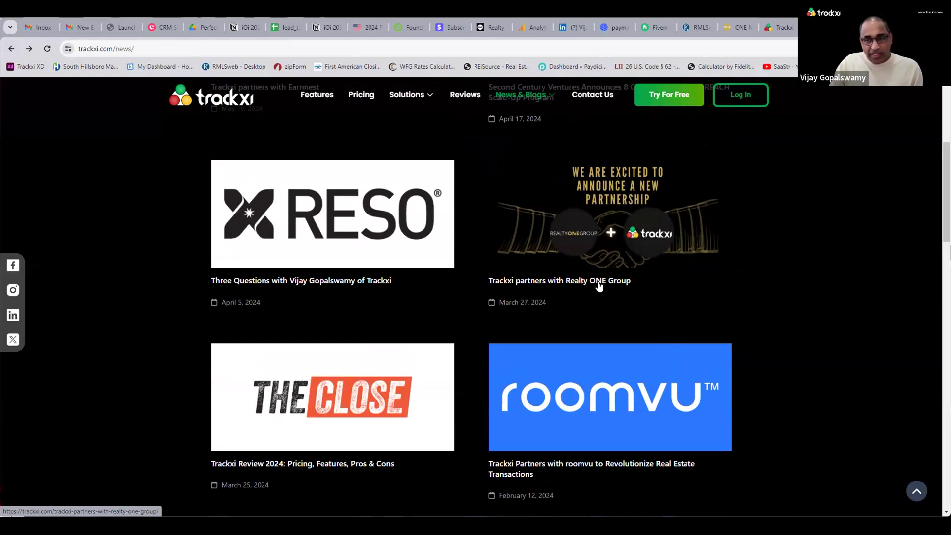
scroll(599, 286, "up", 4)
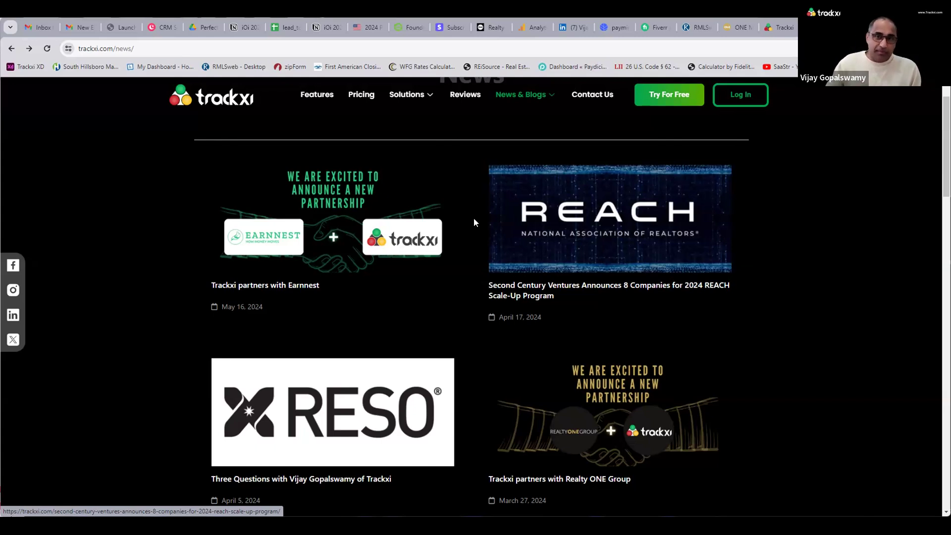
mouse_move(414, 108)
left_click(376, 99)
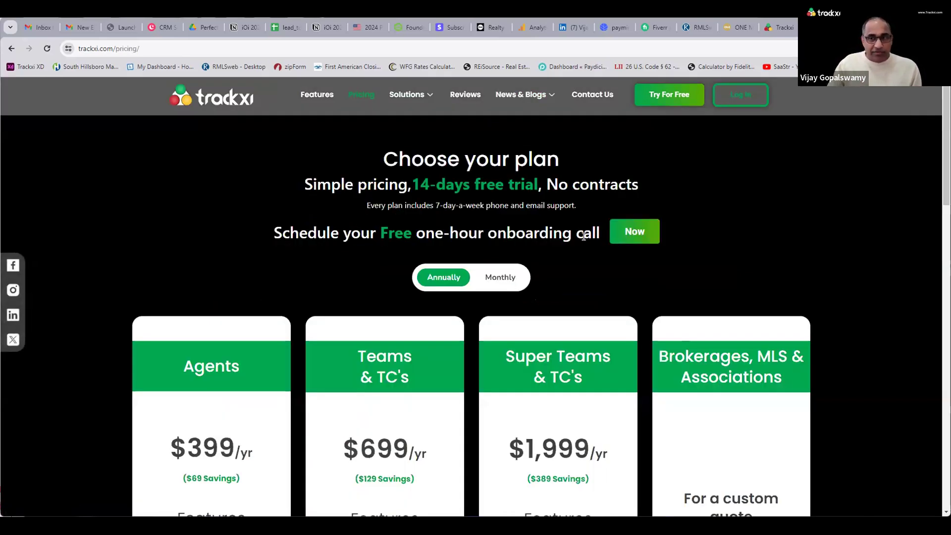
Switch pricing to monthly ($39, $69, $199) and highlight the Agents plan's 2 team members and 25 transactions lines.
scroll(578, 231, "down", 3)
left_click(500, 143)
scroll(528, 297, "down", 2)
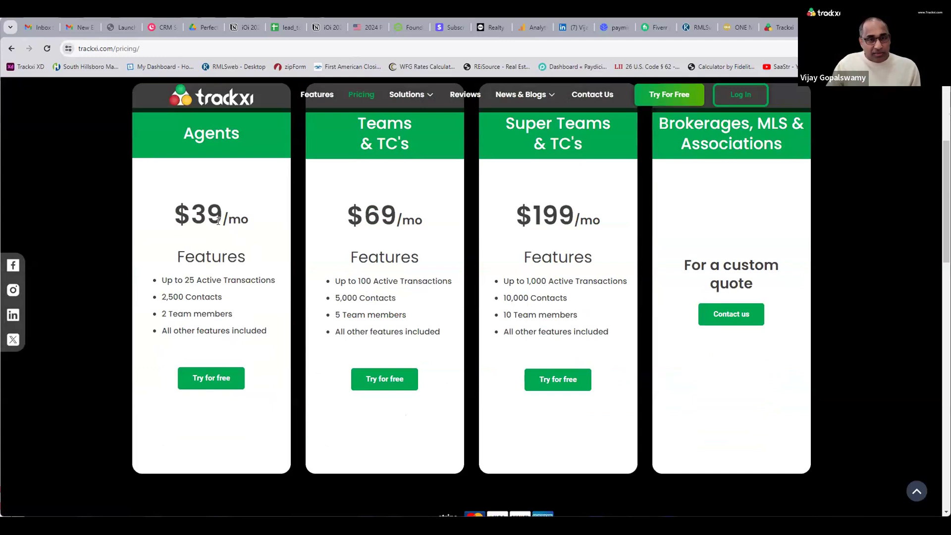
left_click_drag(163, 313, 254, 315)
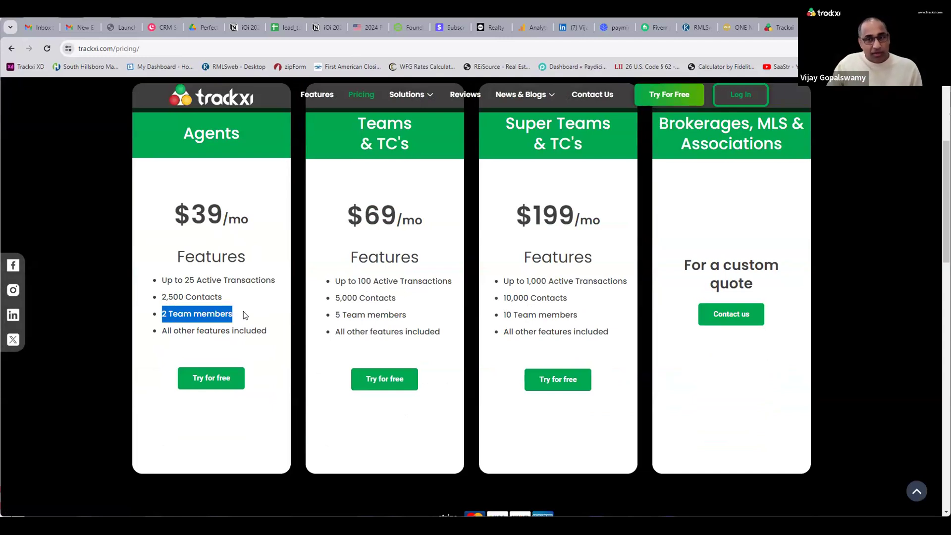
left_click_drag(185, 280, 273, 278)
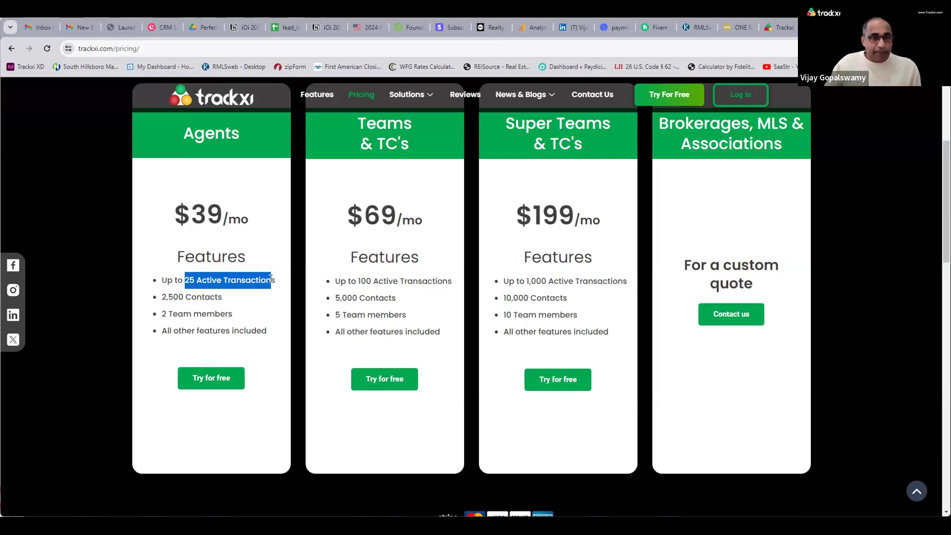
scroll(723, 262, "up", 5)
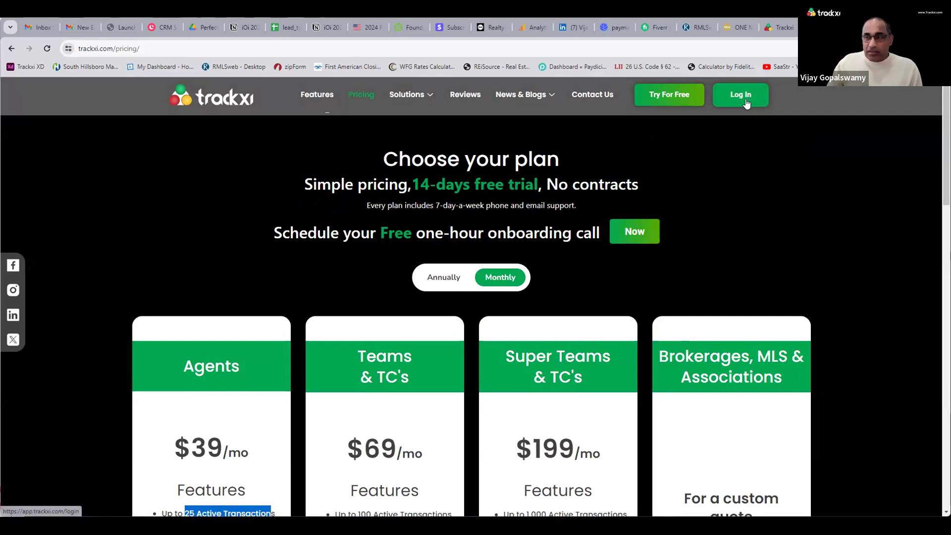
Sign in, open Transactions, and remove the Due task-status filter.
left_click(746, 101)
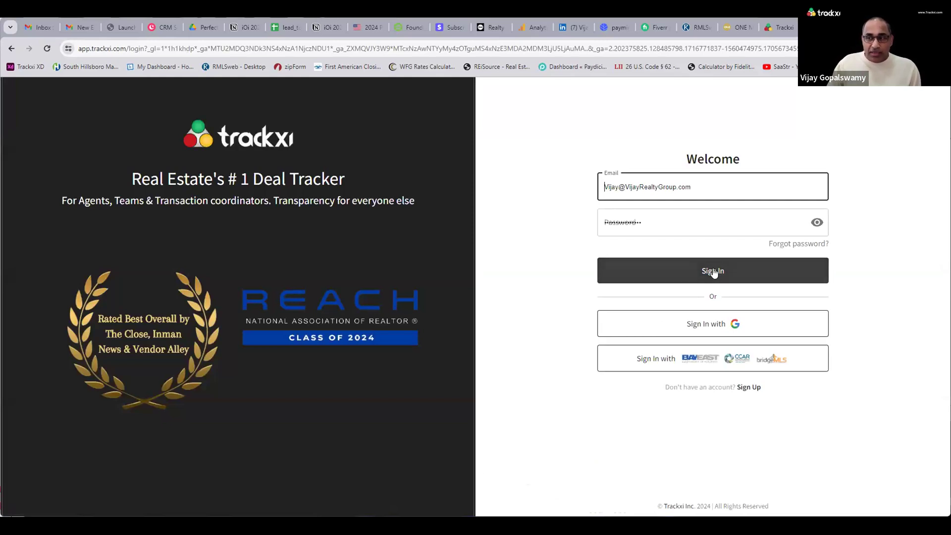
key("Return")
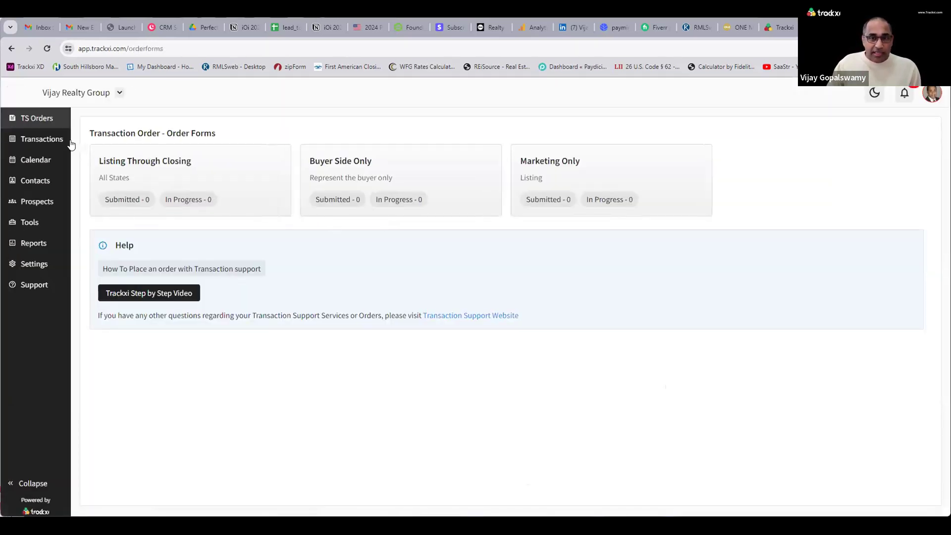
left_click(63, 143)
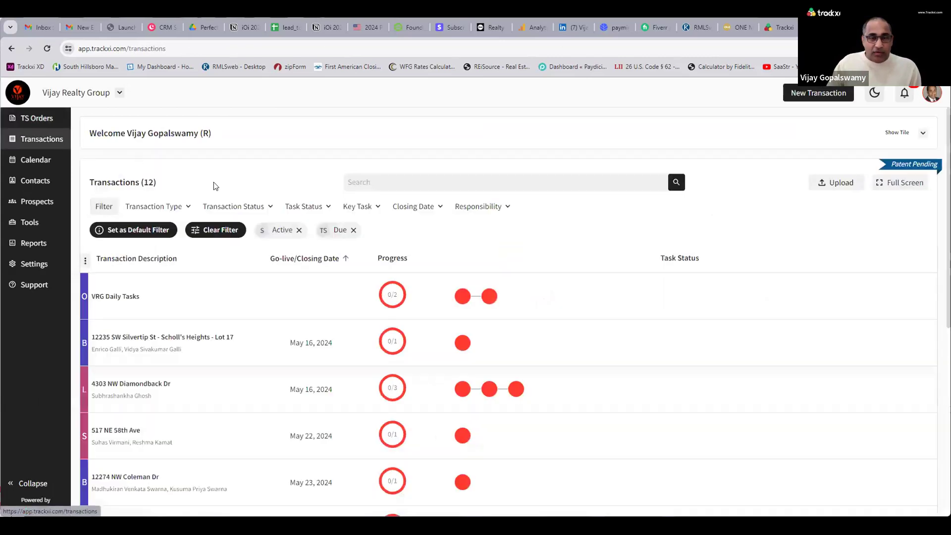
left_click(353, 230)
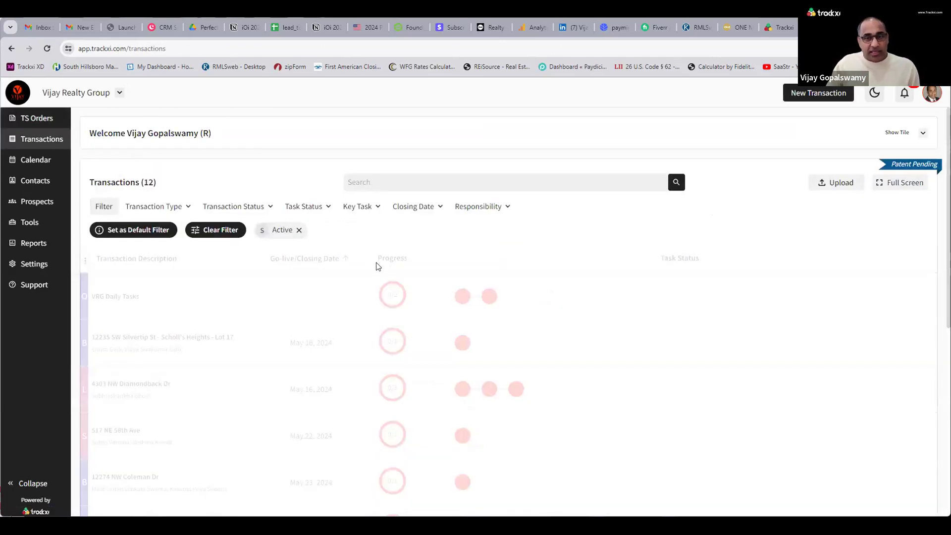
Scroll the 20 transactions and advance Sweetgale Ct.'s milestones two steps later.
scroll(297, 290, "down", 2)
scroll(245, 293, "up", 2)
scroll(247, 293, "down", 4)
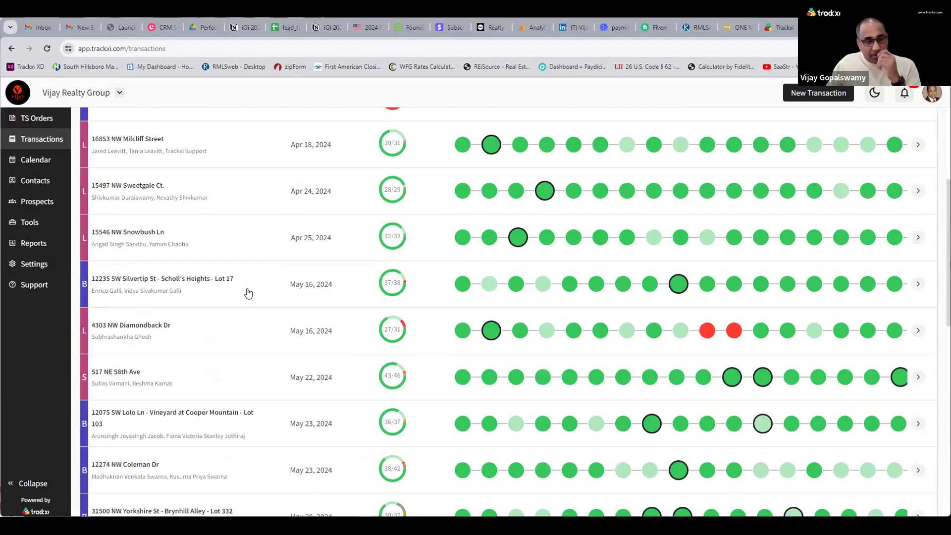
scroll(260, 297, "up", 1)
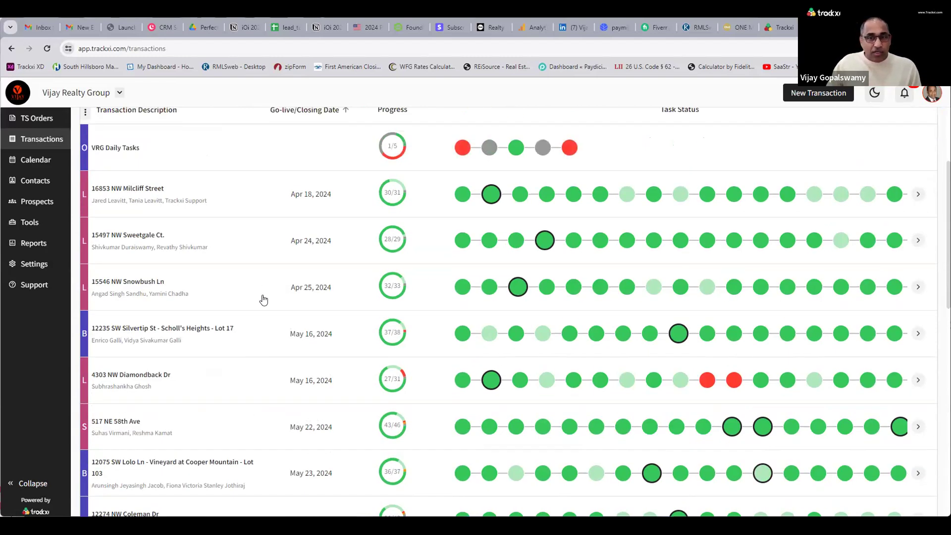
scroll(263, 300, "down", 1)
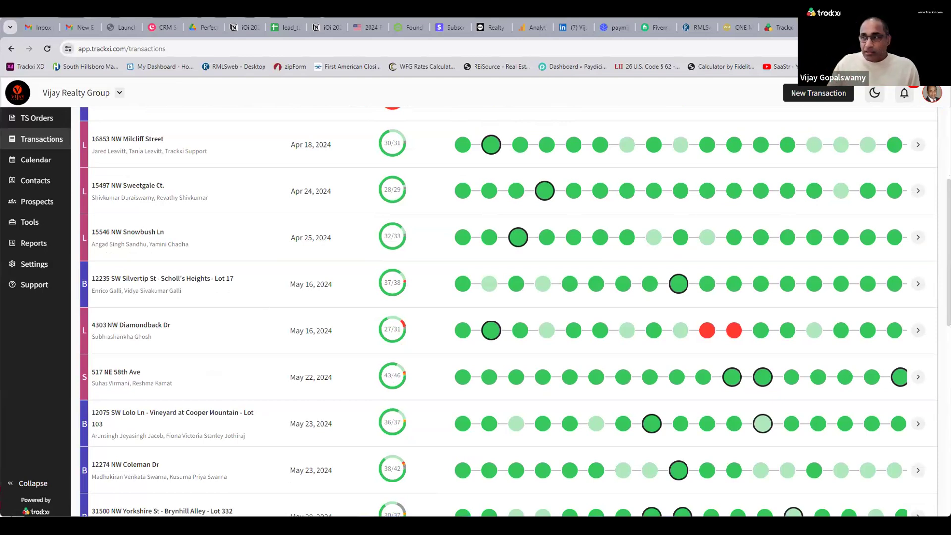
left_click(917, 191)
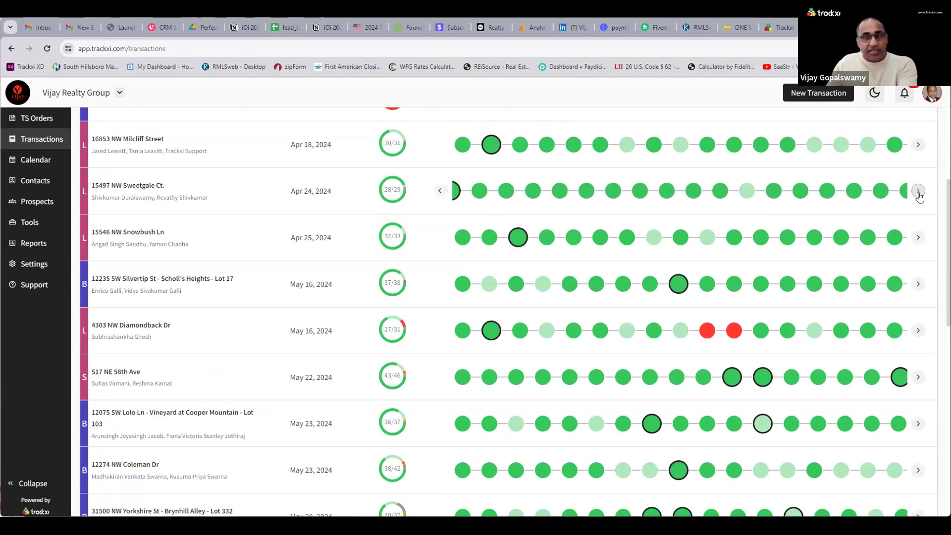
left_click(917, 191)
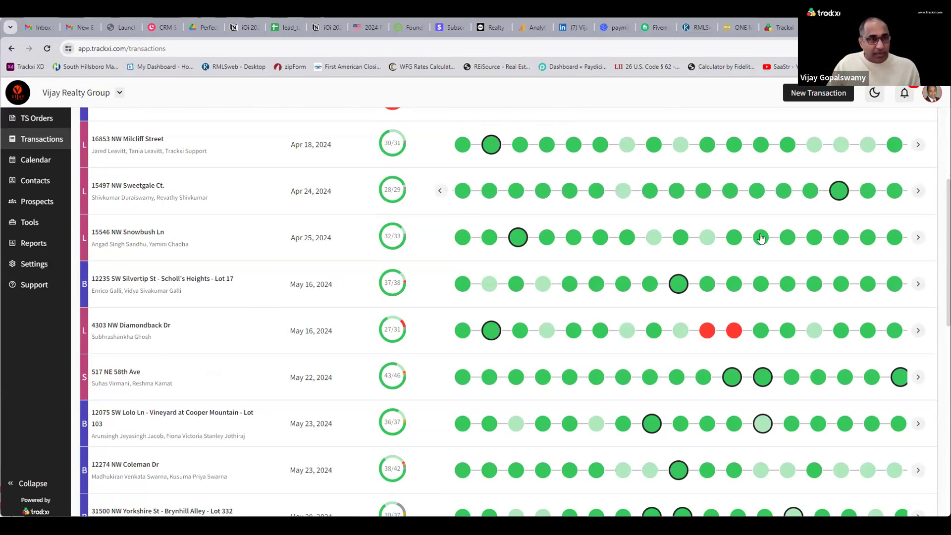
Inspect task-status timelines across the list and open the Task Status filter options.
mouse_move(754, 242)
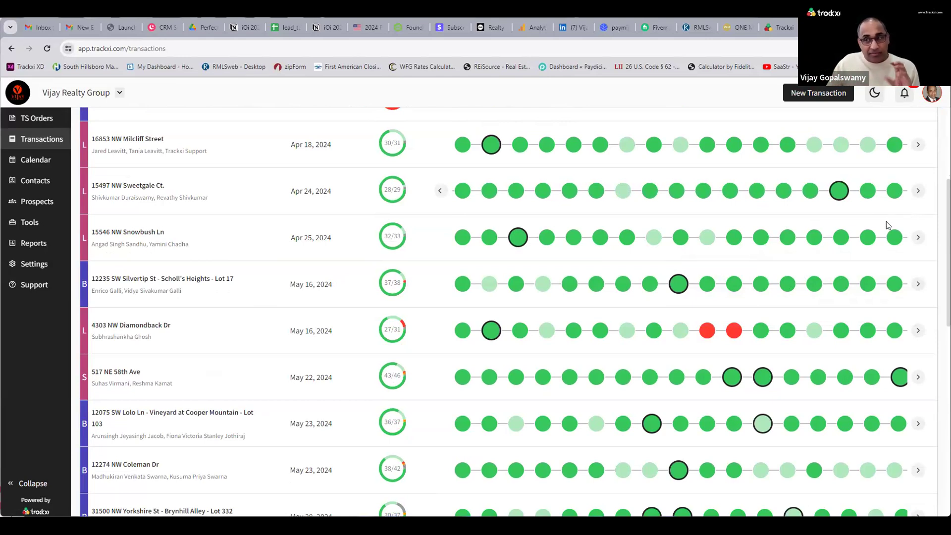
mouse_move(867, 238)
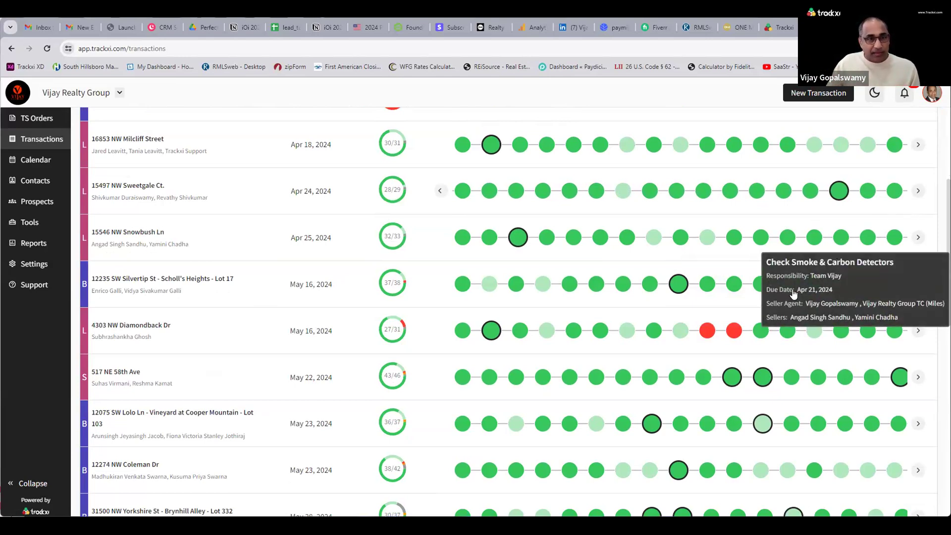
scroll(678, 362, "down", 9)
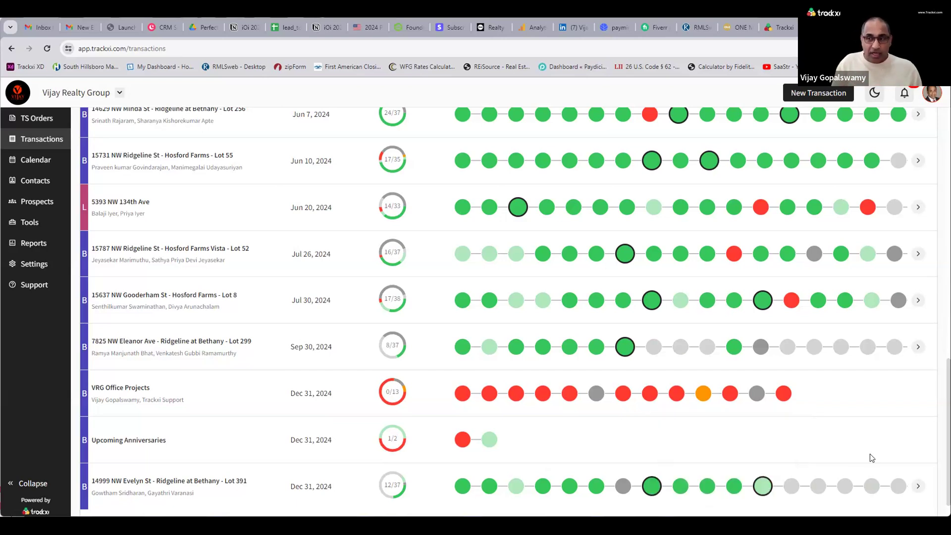
mouse_move(766, 355)
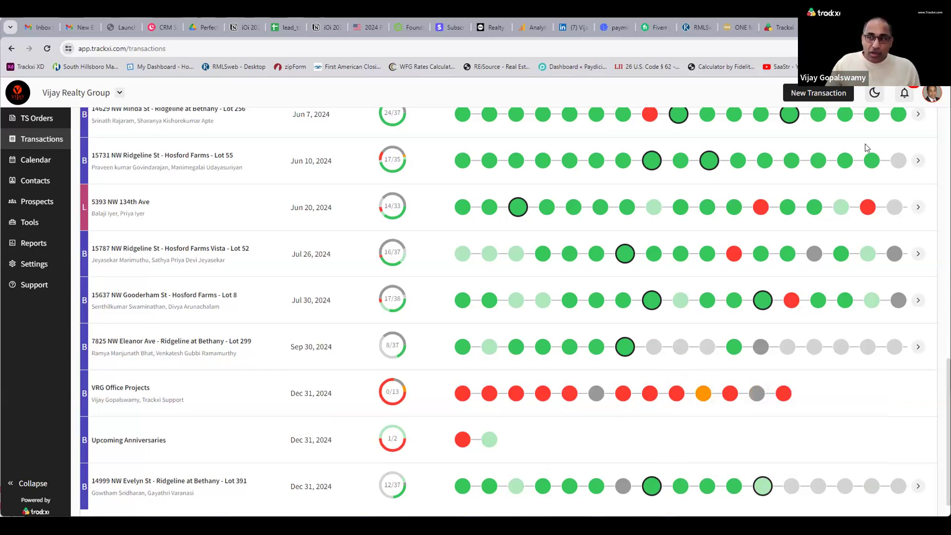
mouse_move(760, 208)
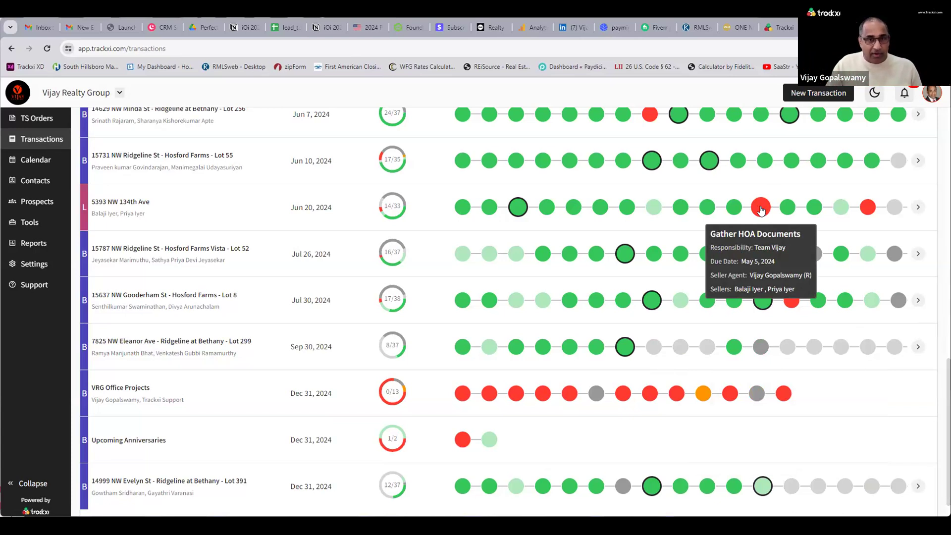
scroll(712, 213, "up", 10)
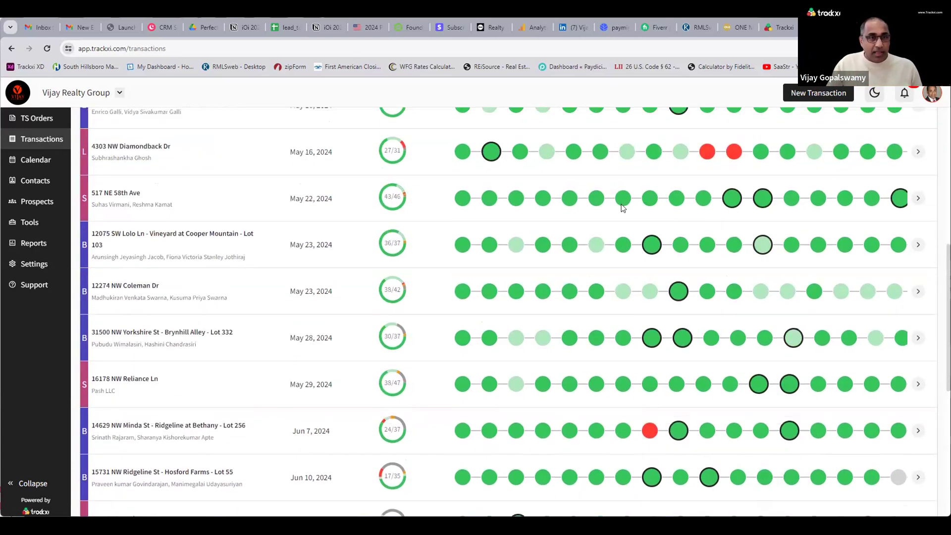
scroll(477, 210, "up", 3)
left_click(307, 206)
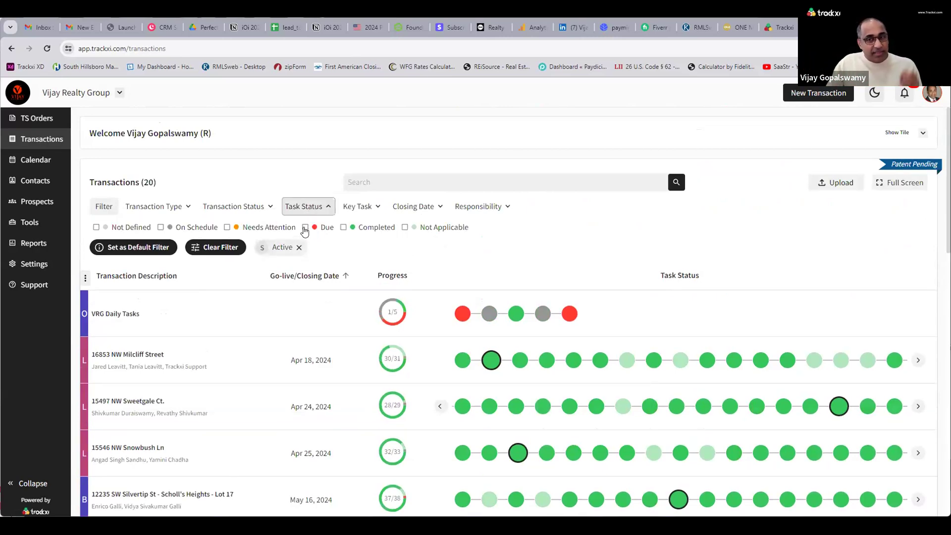
left_click(305, 227)
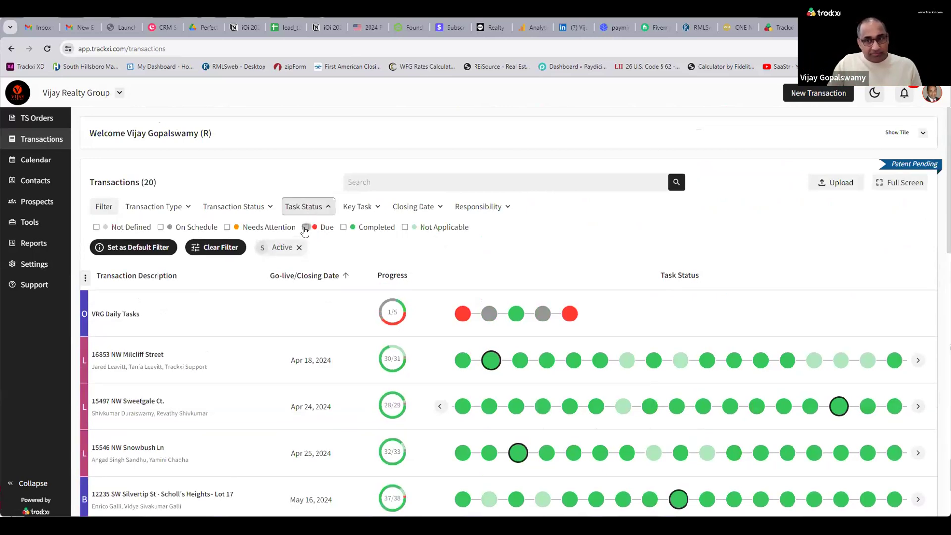
scroll(578, 255, "down", 1)
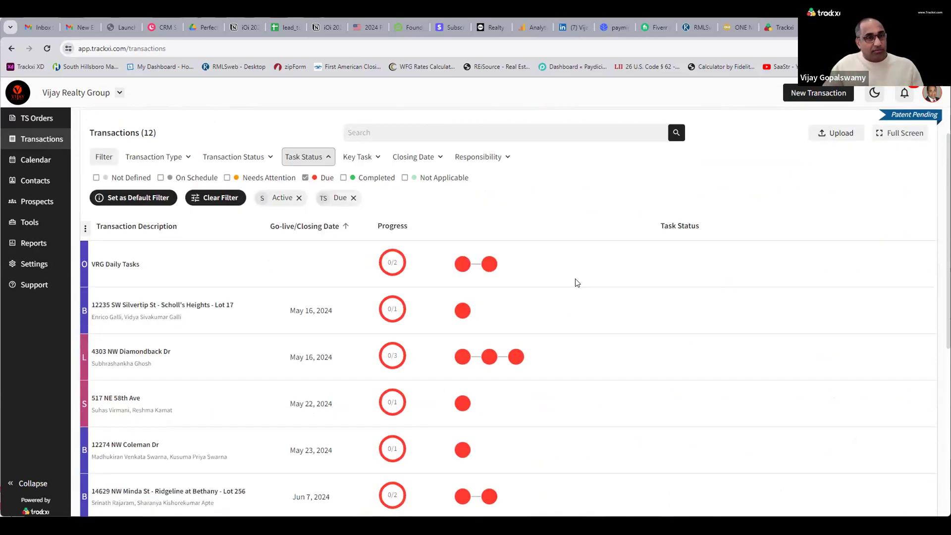
scroll(584, 302, "down", 3)
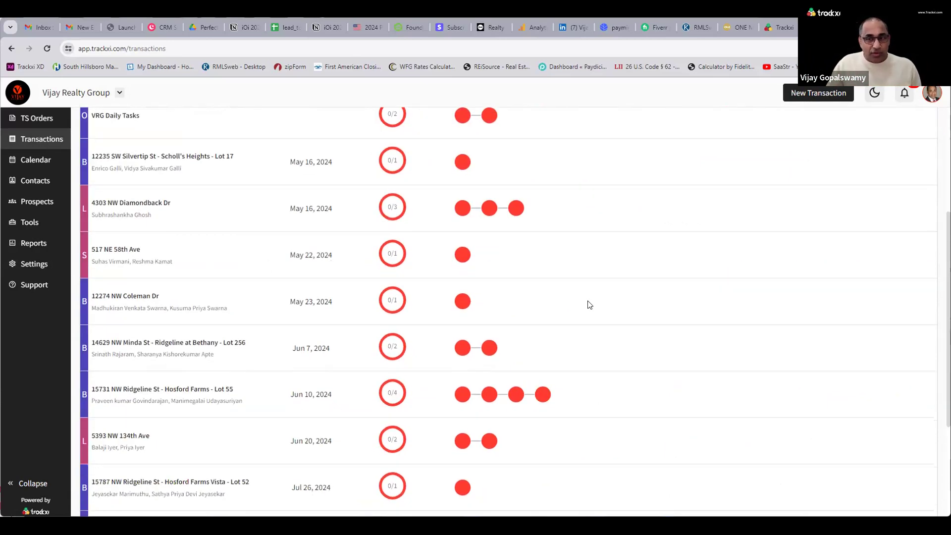
scroll(588, 303, "up", 2)
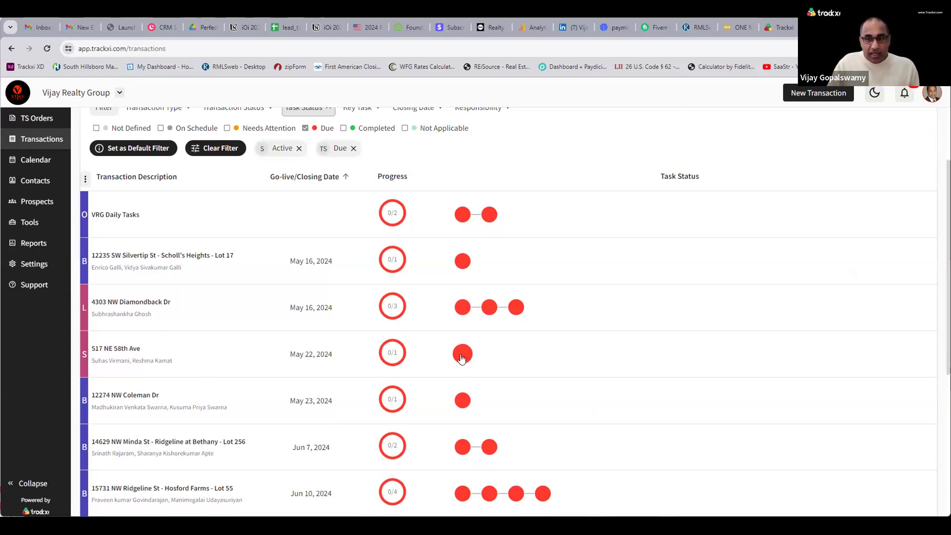
mouse_move(461, 358)
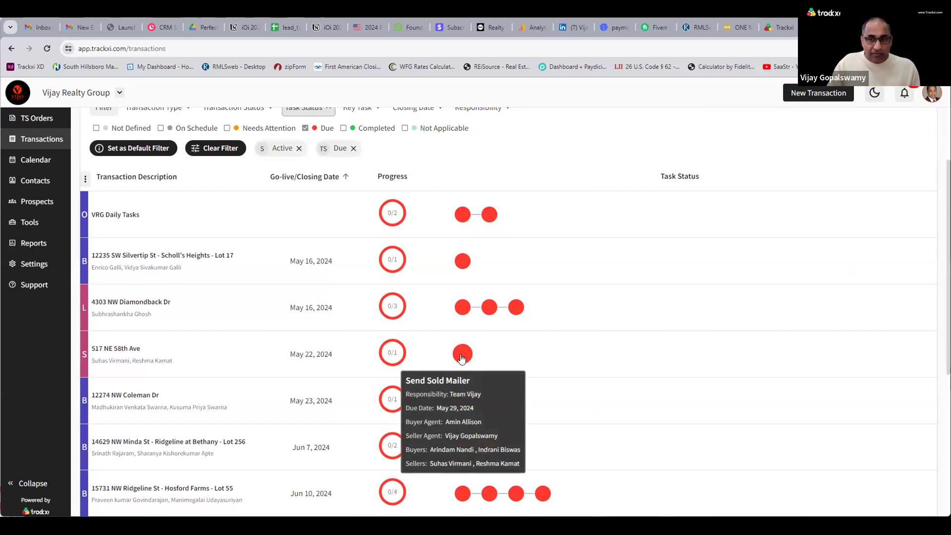
Open Send Sold Mailer details and review Responsibility and Status options, leaving it Due.
left_click(461, 355)
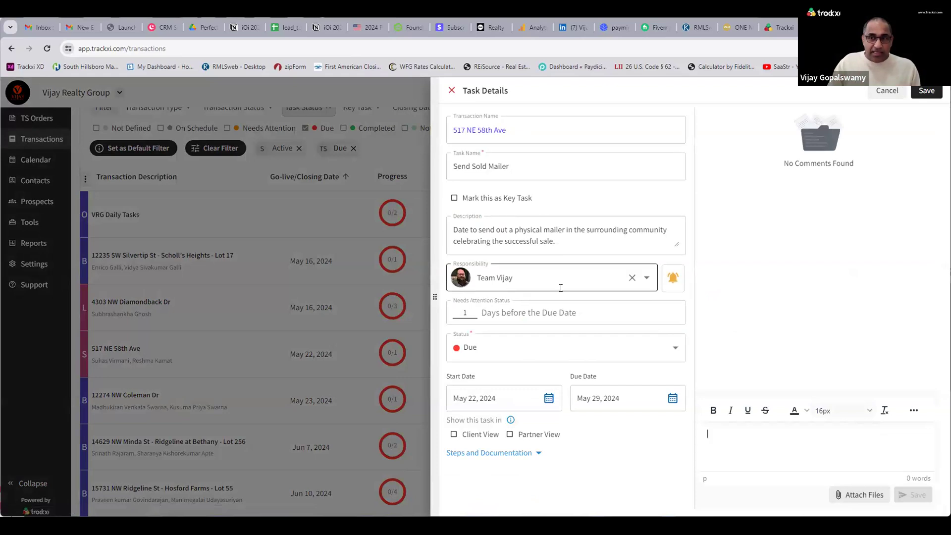
left_click(646, 279)
left_click(645, 279)
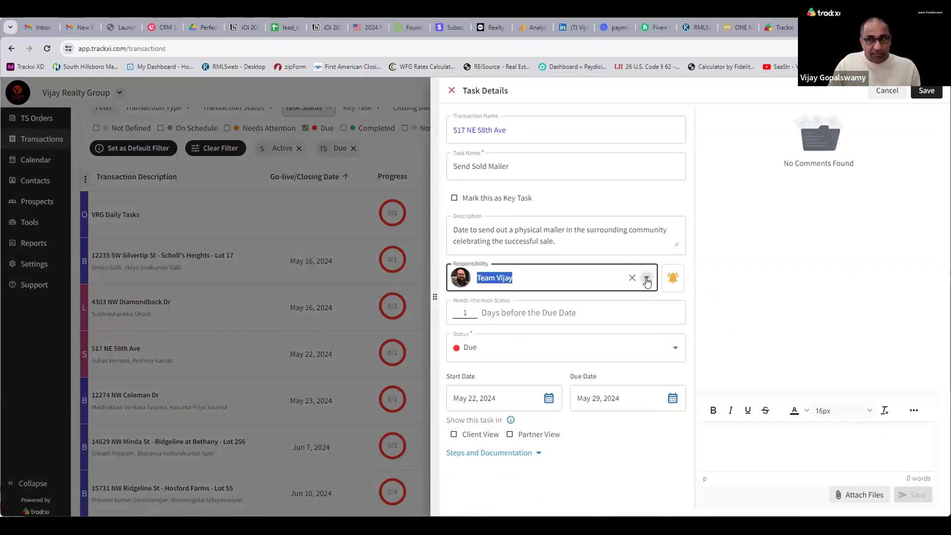
left_click(677, 347)
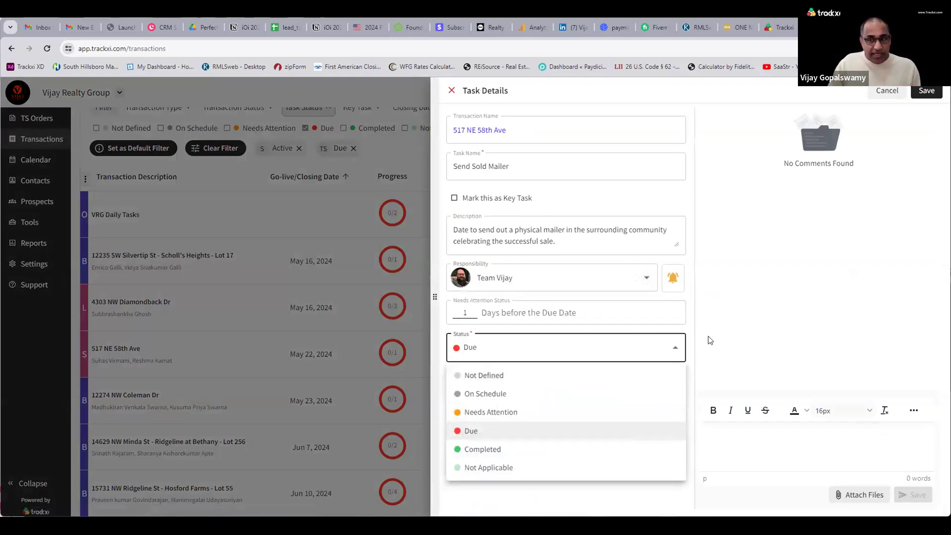
left_click(711, 340)
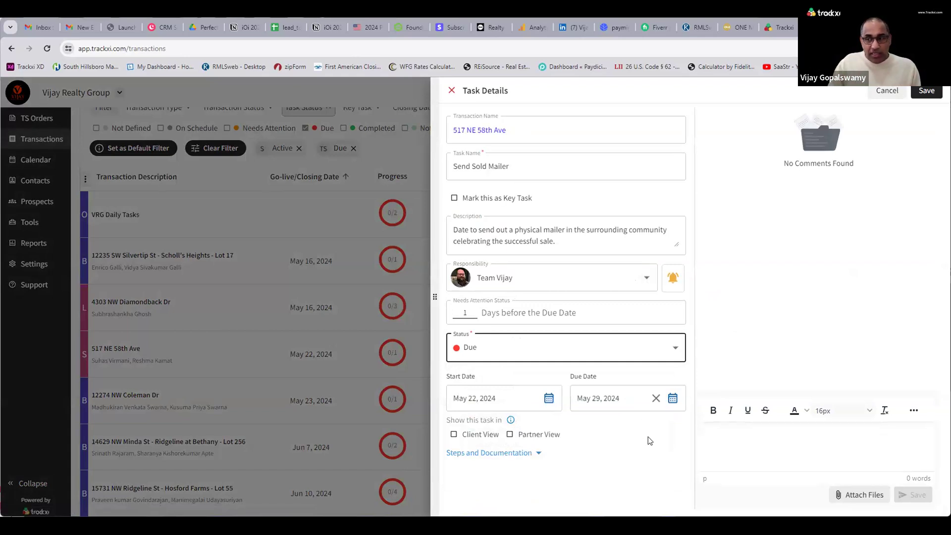
Draft a comment mentioning a teammate via @, and toggle Client View on then off.
left_click(771, 434)
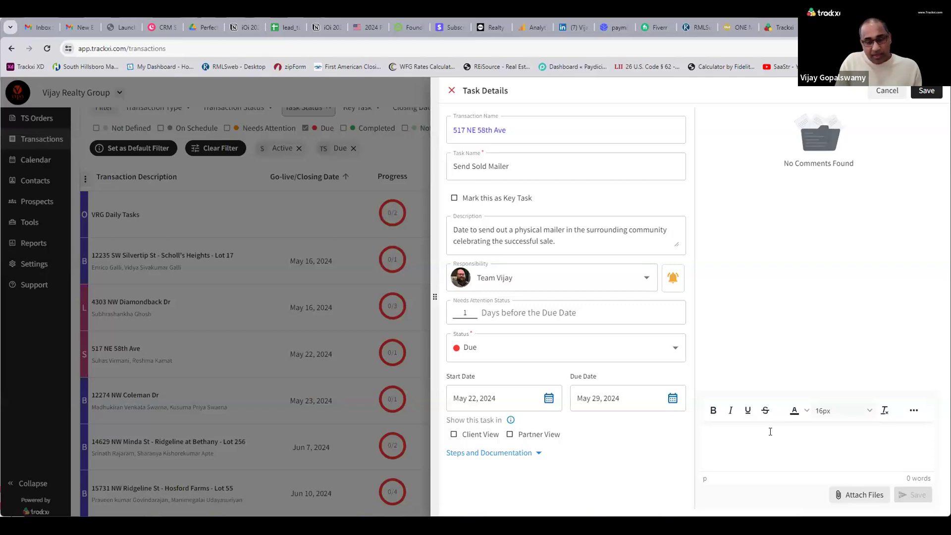
type("@")
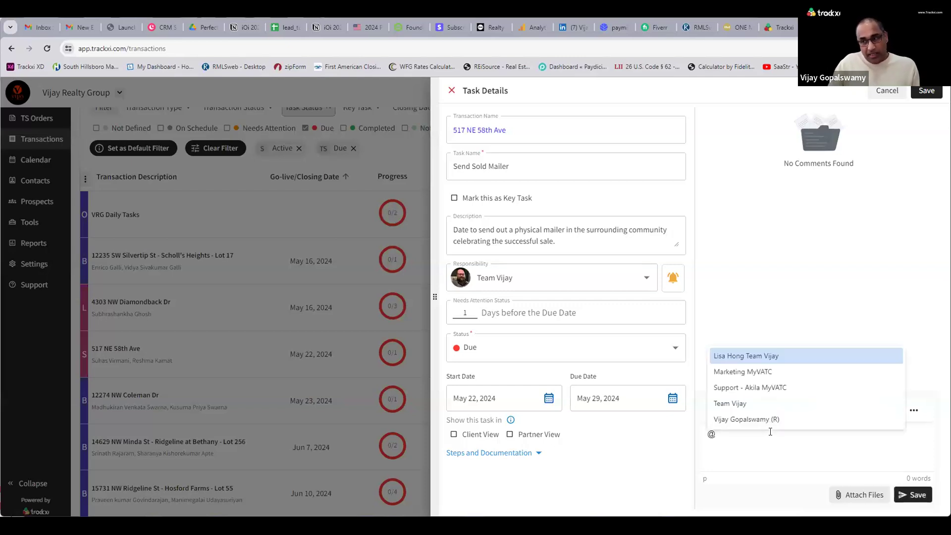
left_click(767, 358)
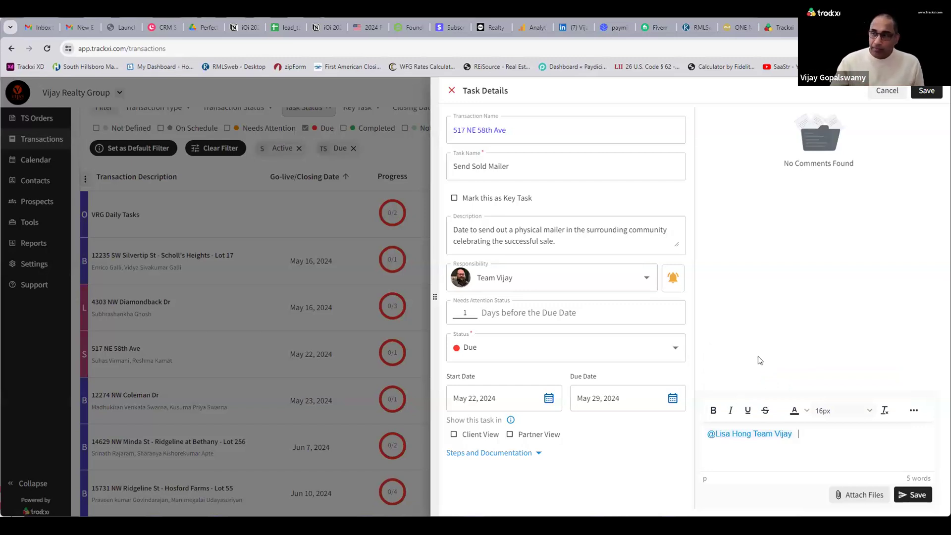
left_click(455, 435)
left_click(454, 435)
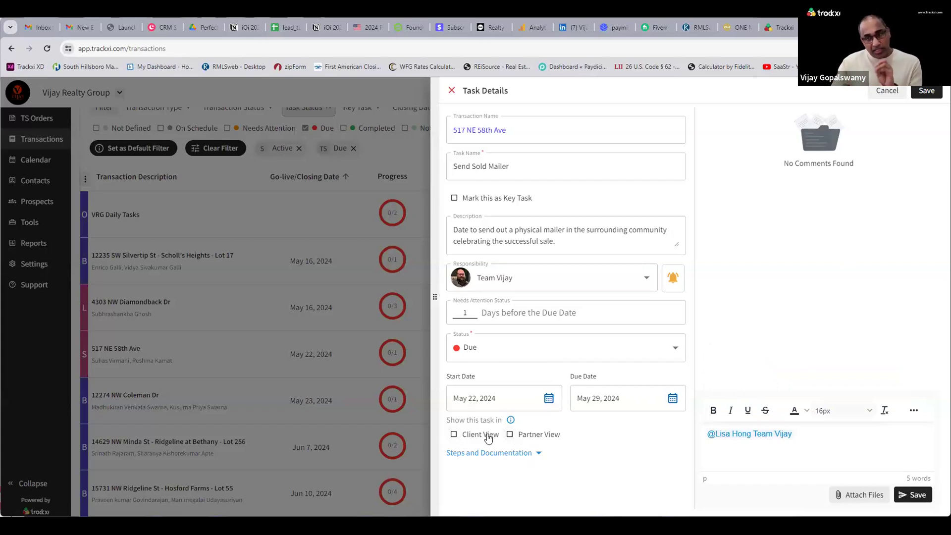
Expand Steps and Documentation, then close the Send Sold Mailer task details.
left_click(495, 453)
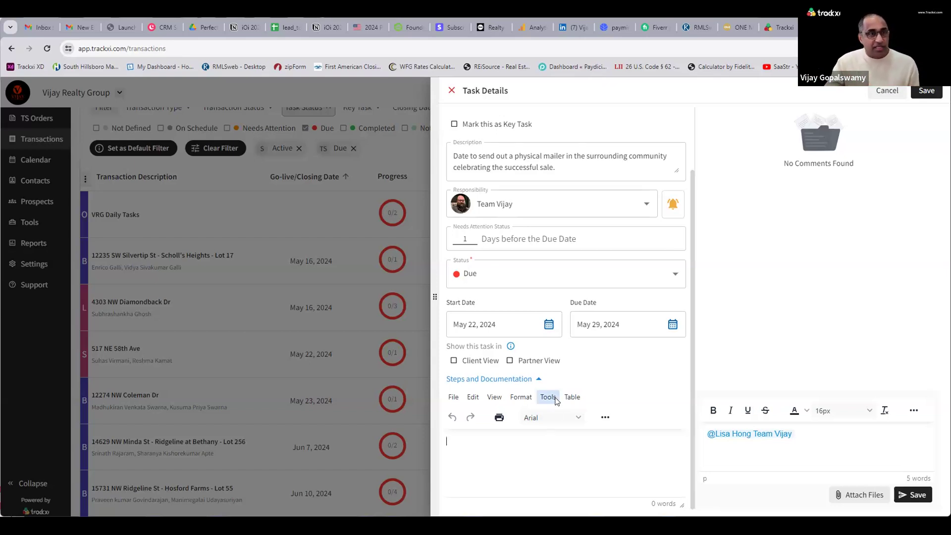
left_click(887, 91)
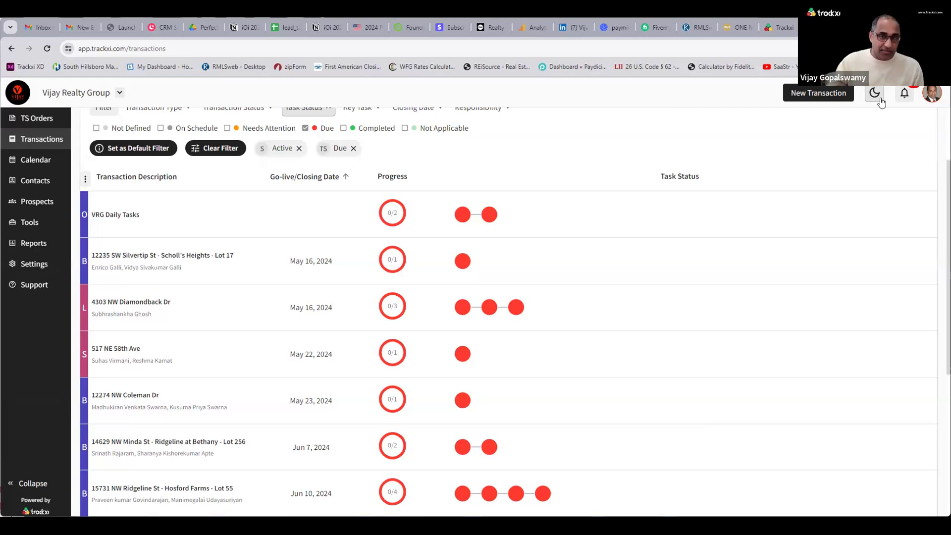
scroll(198, 260, "down", 2)
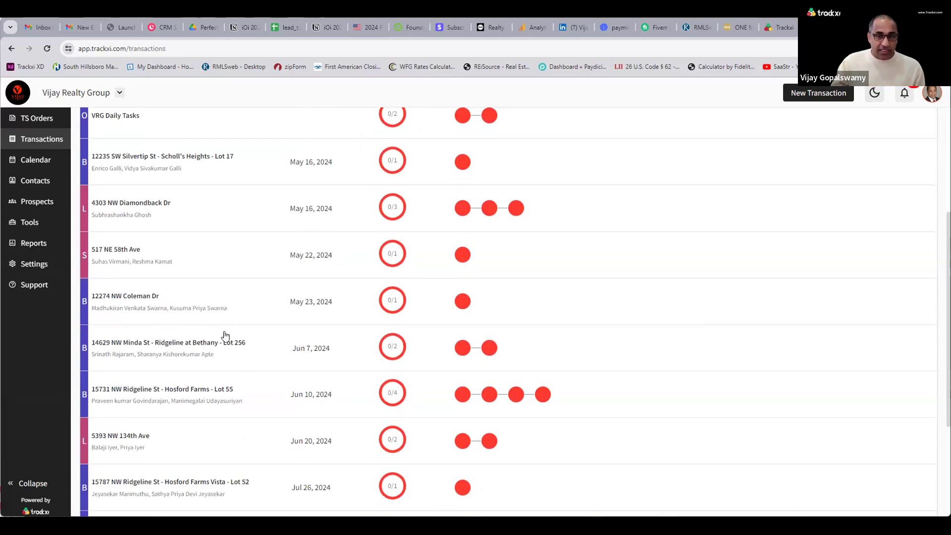
scroll(198, 337, "down", 1)
left_click(176, 347)
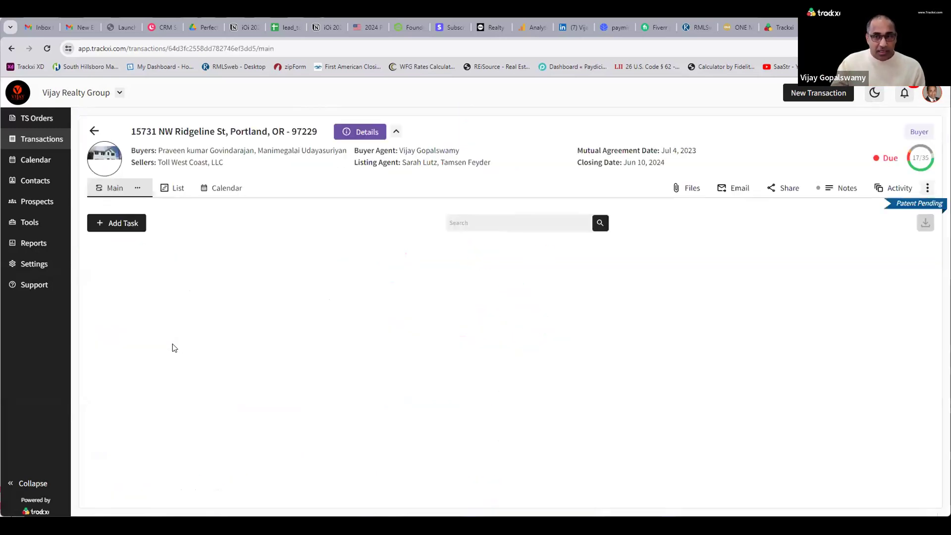
left_click(94, 131)
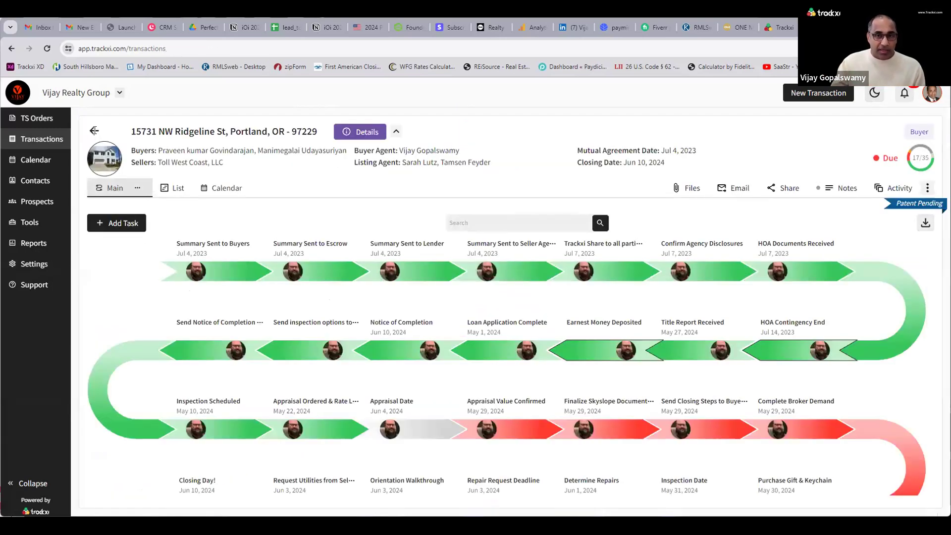
scroll(263, 296, "down", 5)
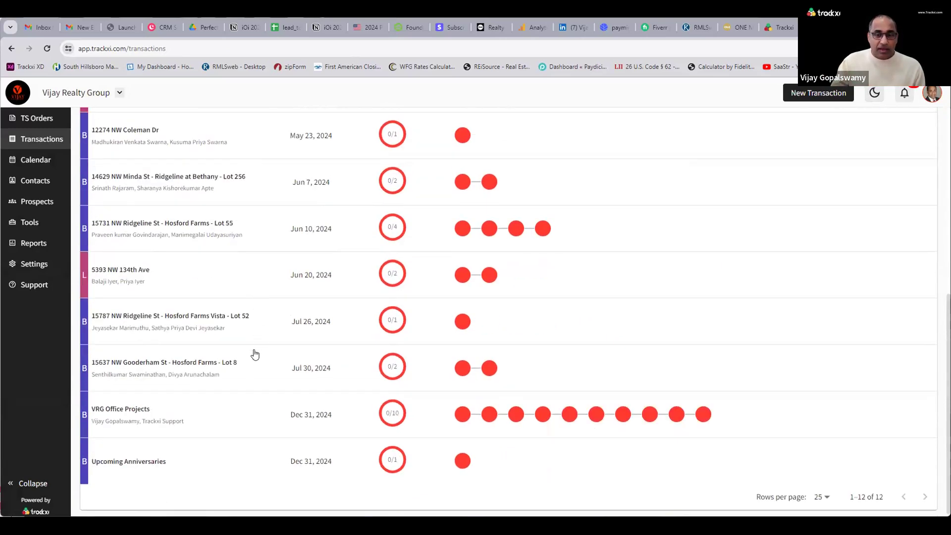
scroll(168, 320, "up", 2)
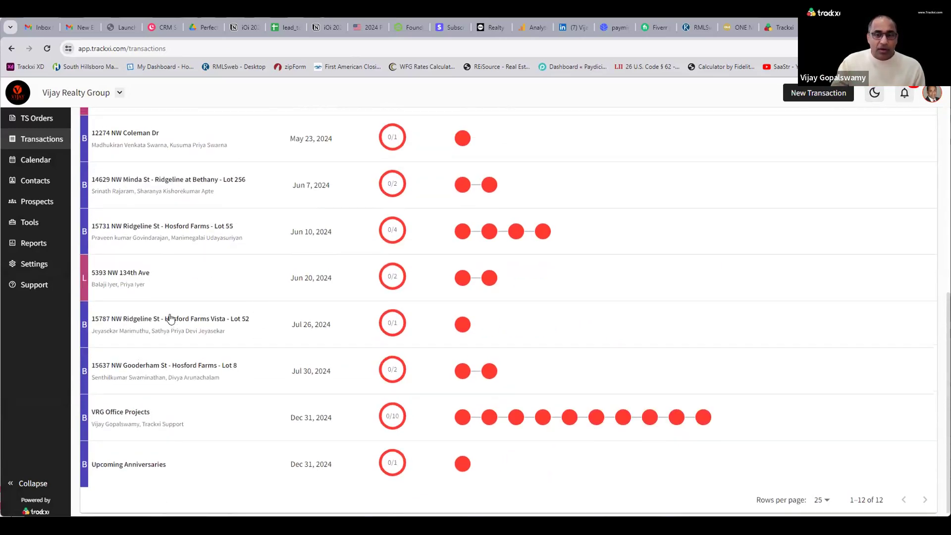
left_click(170, 282)
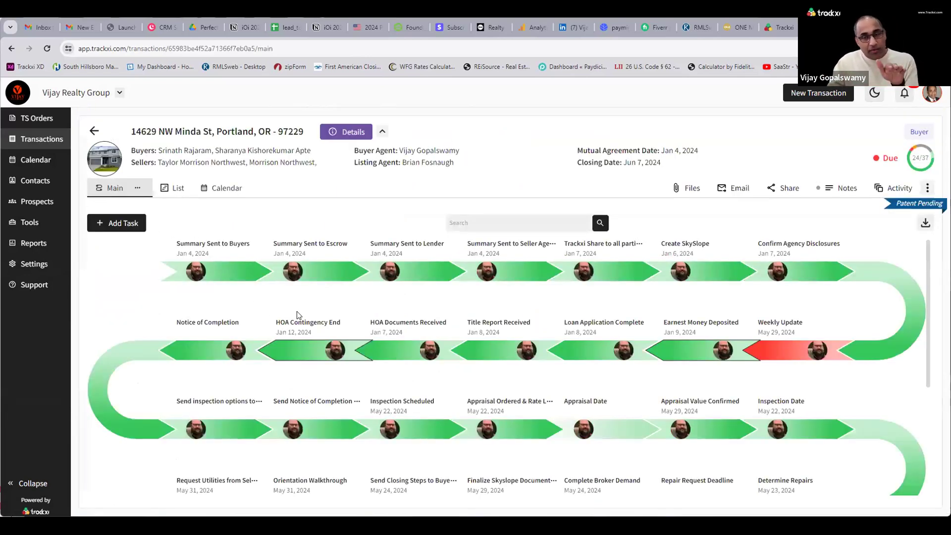
scroll(388, 361, "down", 4)
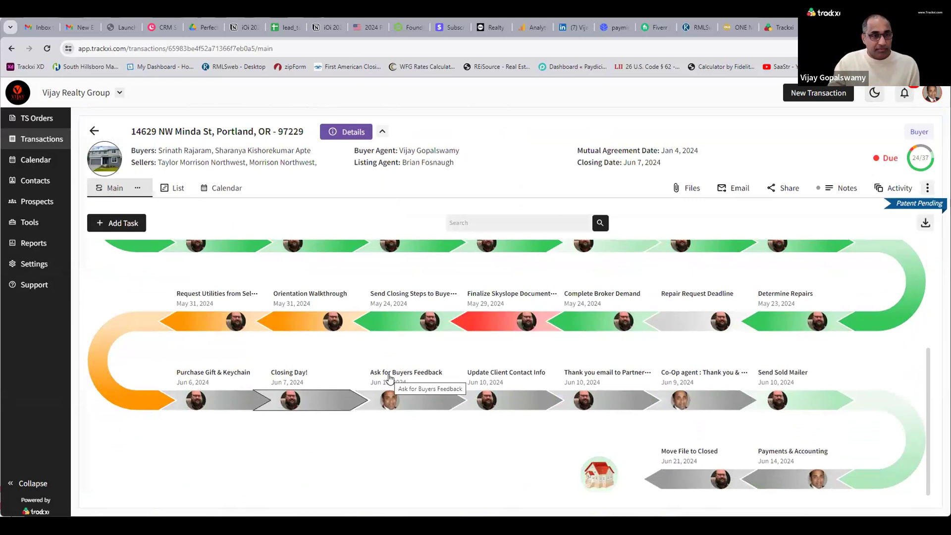
scroll(390, 379, "up", 3)
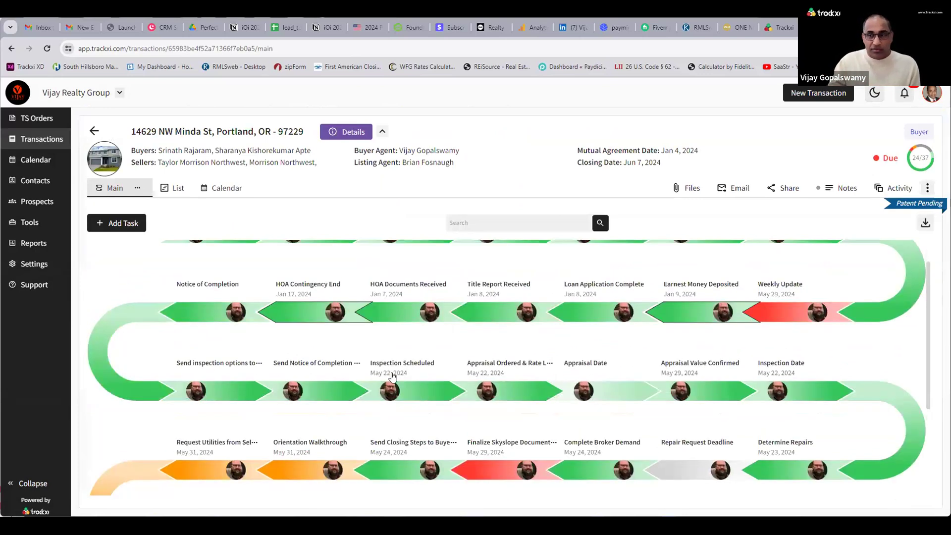
scroll(393, 376, "up", 1)
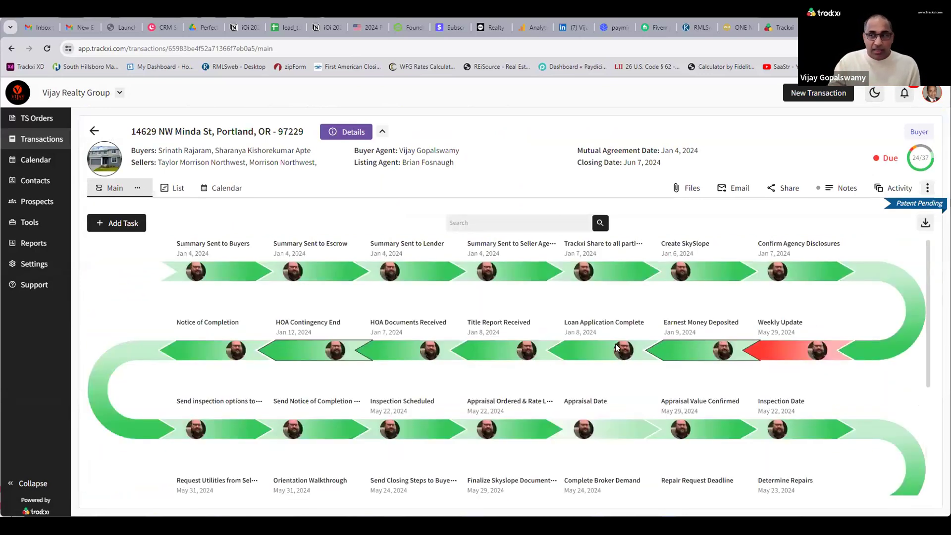
left_click(776, 325)
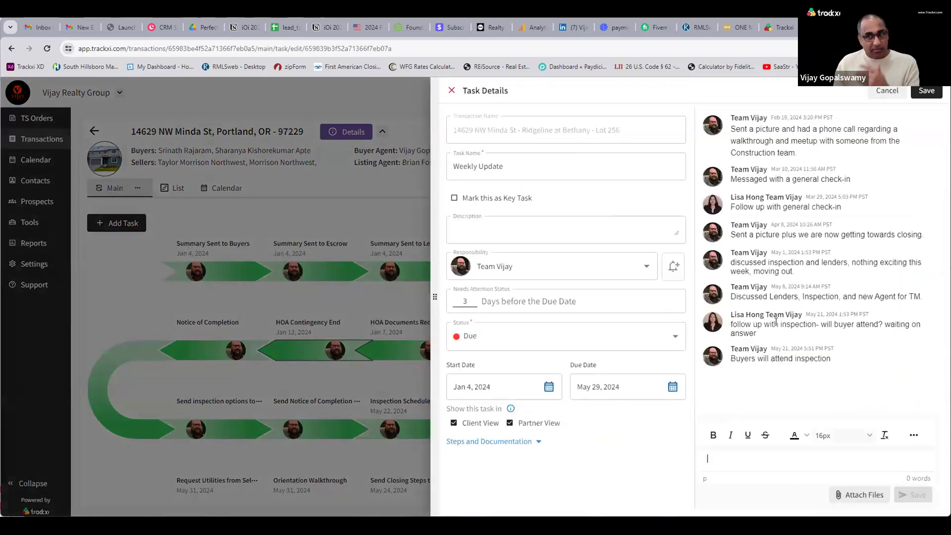
left_click_drag(840, 356, 733, 112)
left_click(806, 186)
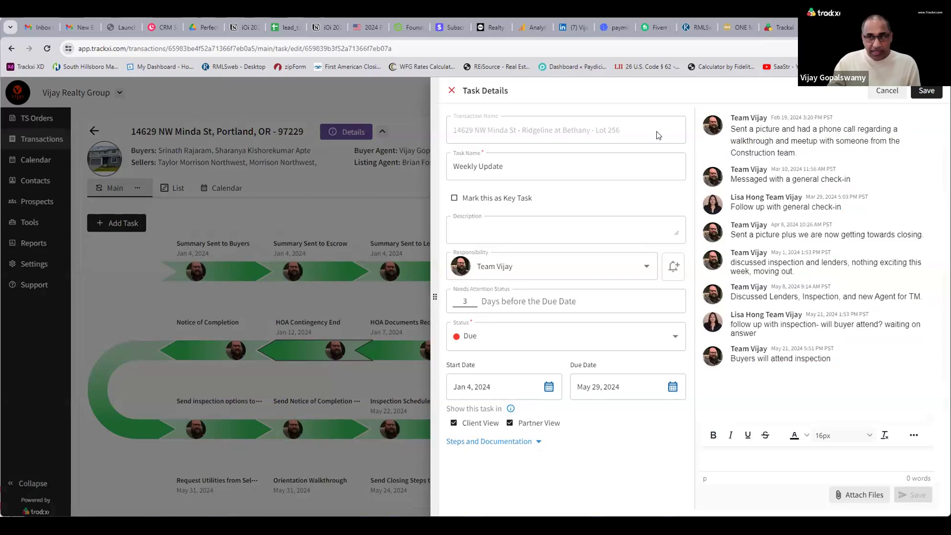
left_click(876, 94)
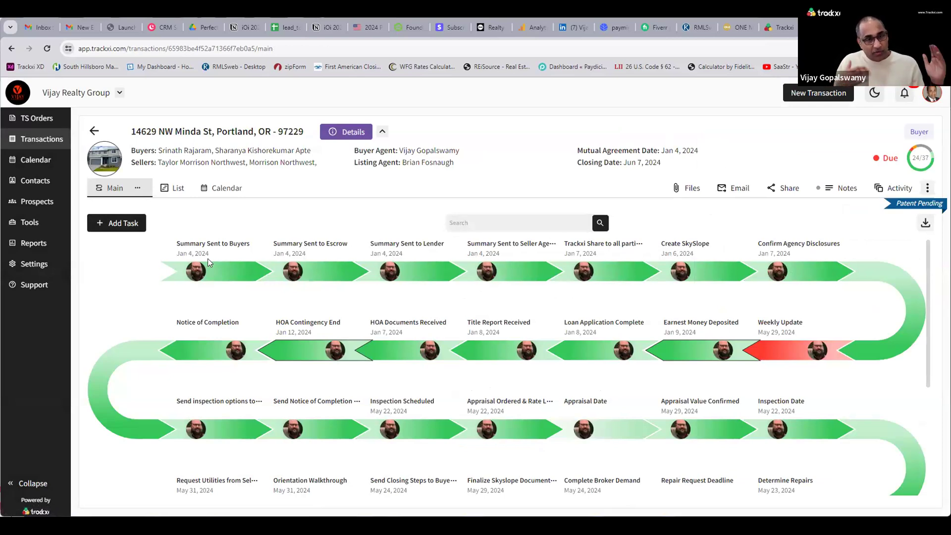
left_click(127, 226)
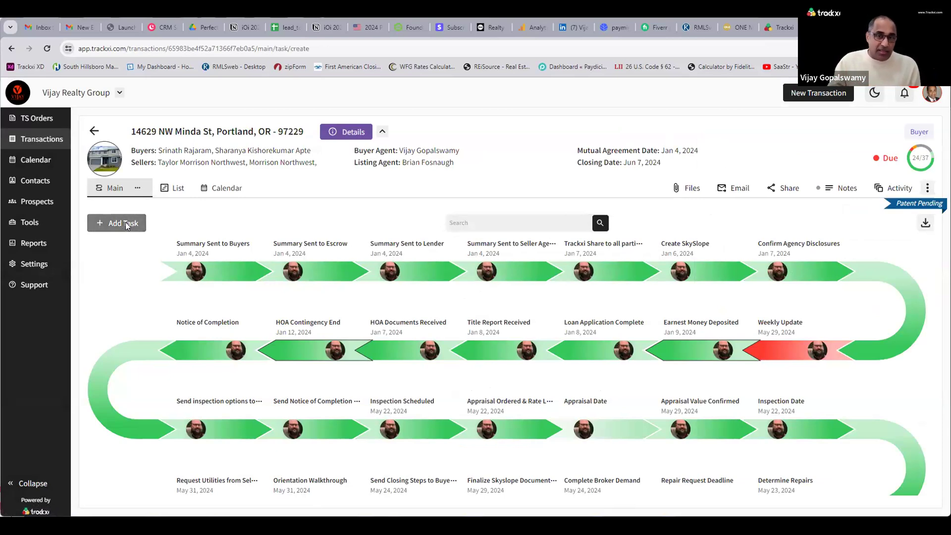
left_click(888, 95)
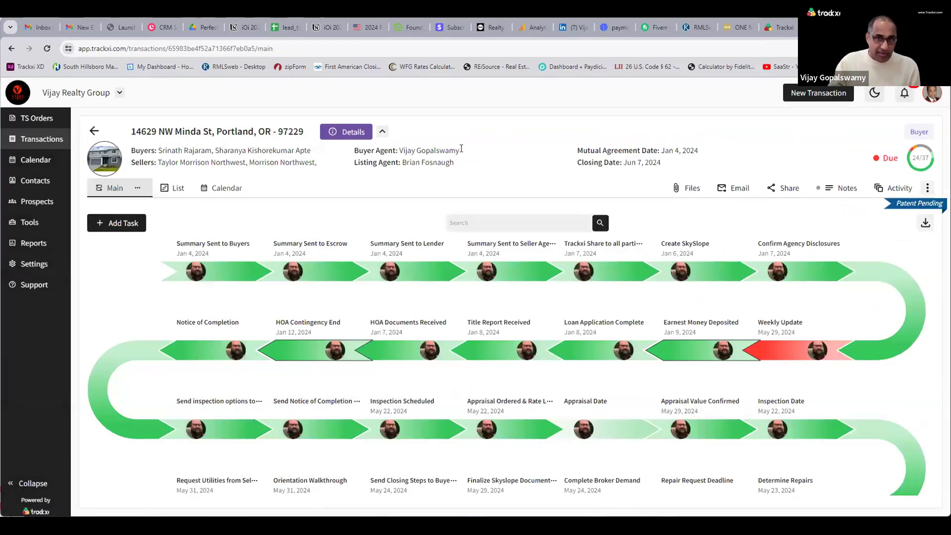
left_click(173, 190)
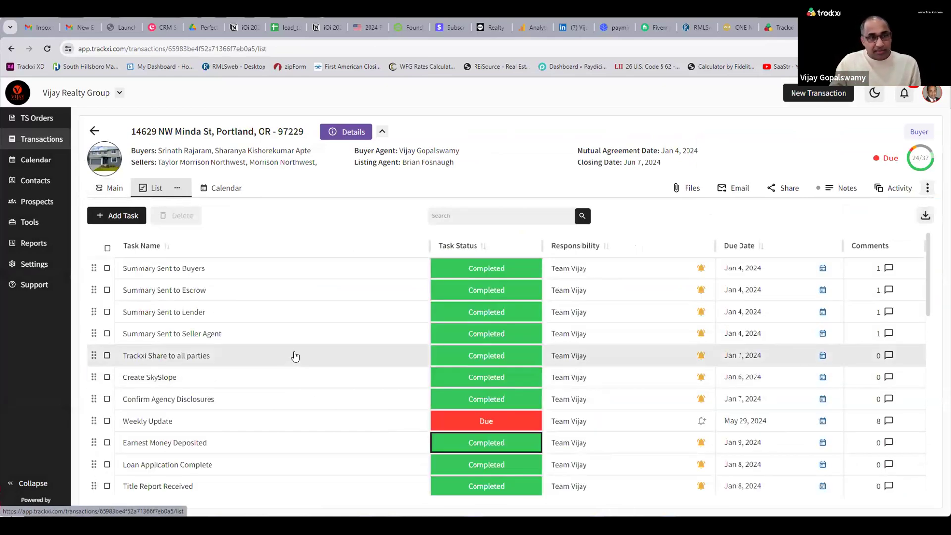
scroll(295, 355, "down", 4)
scroll(299, 359, "up", 5)
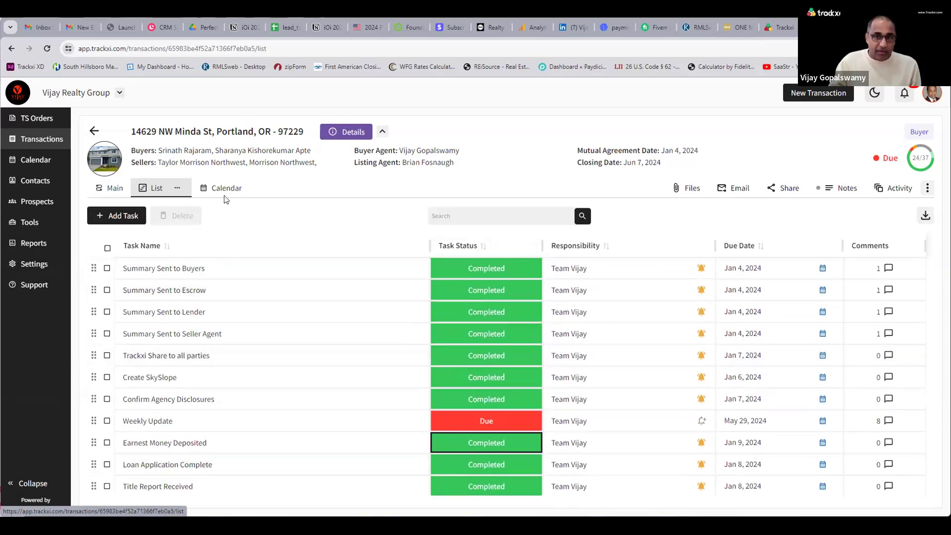
left_click(224, 194)
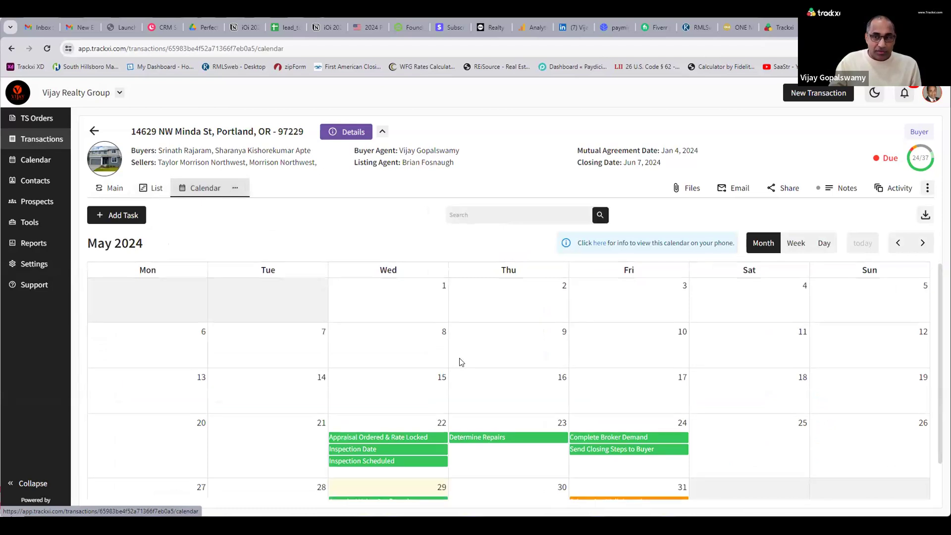
scroll(464, 365, "down", 1)
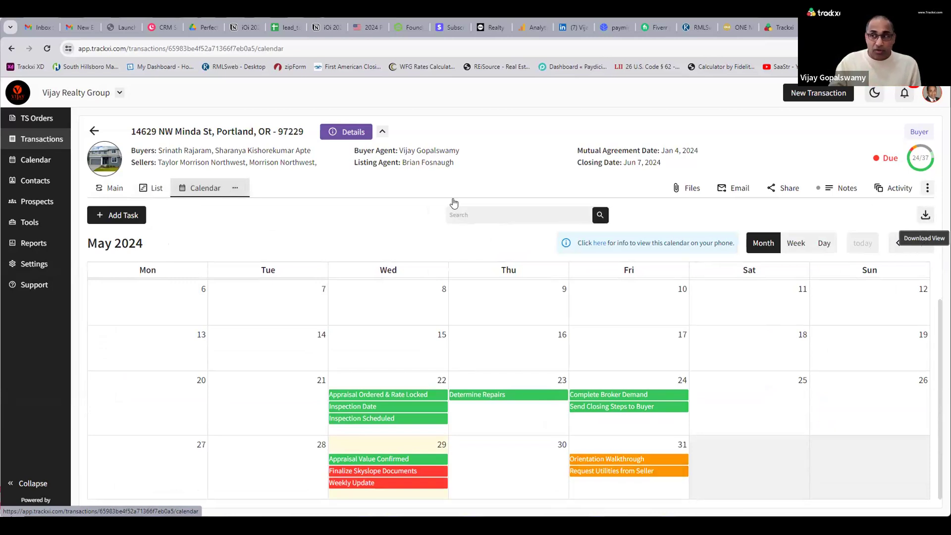
left_click(115, 188)
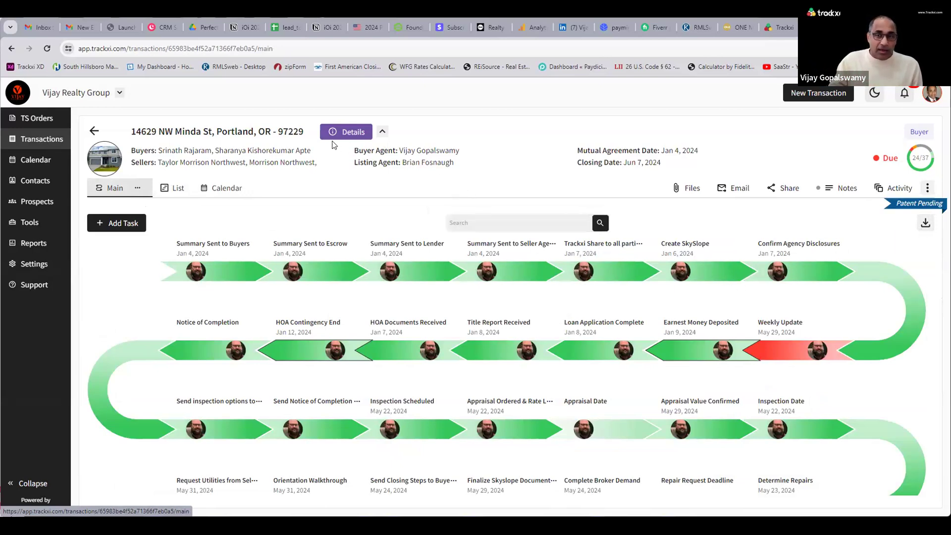
Inspect the first buyer's Details and Files visibility in Share settings, closing without changes.
left_click(785, 188)
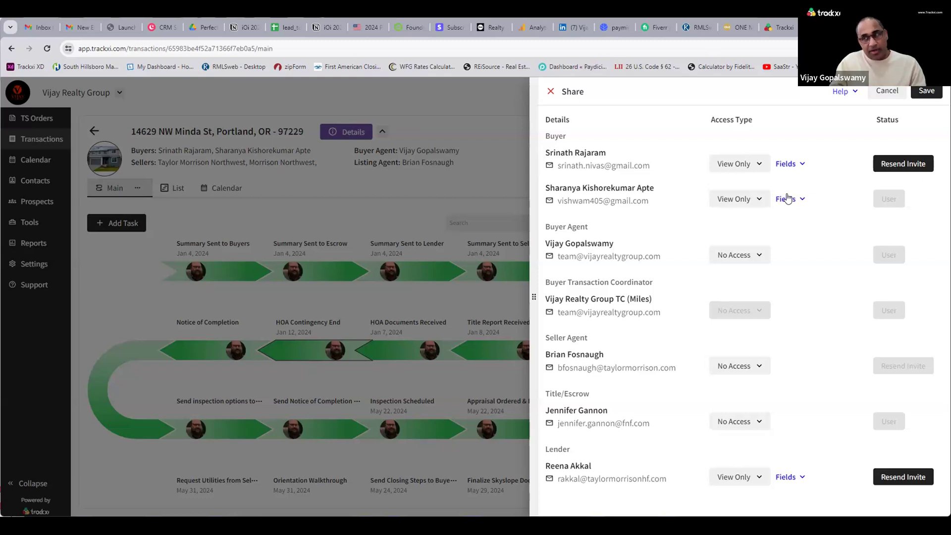
left_click(790, 164)
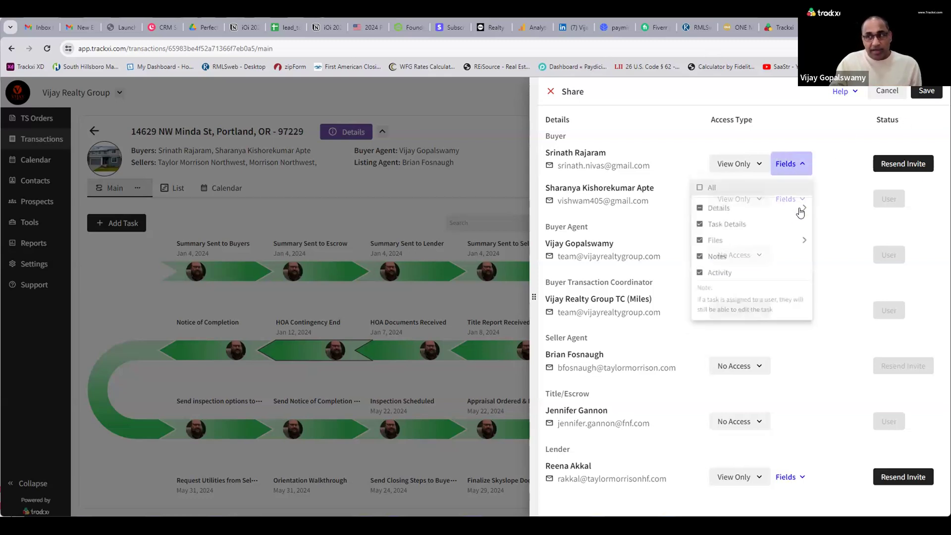
mouse_move(795, 215)
mouse_move(798, 243)
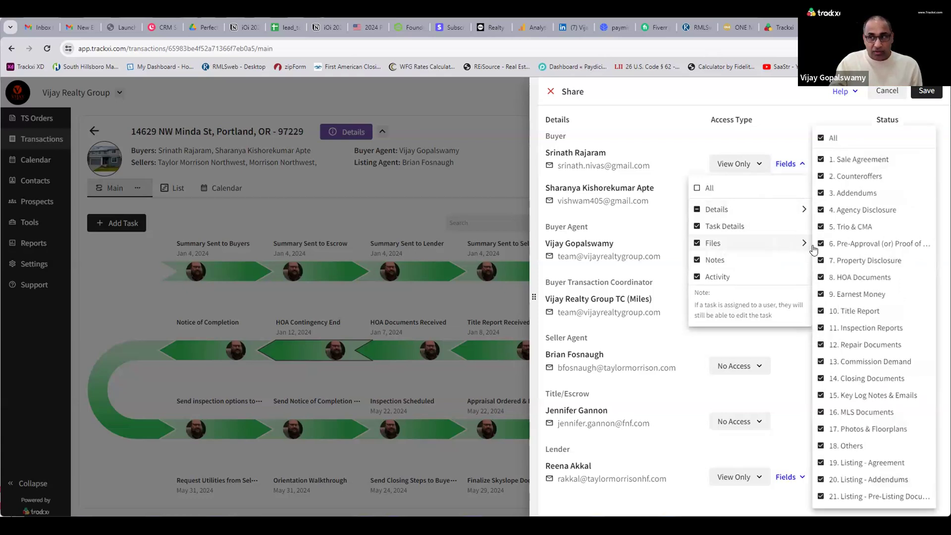
left_click(703, 100)
left_click(882, 92)
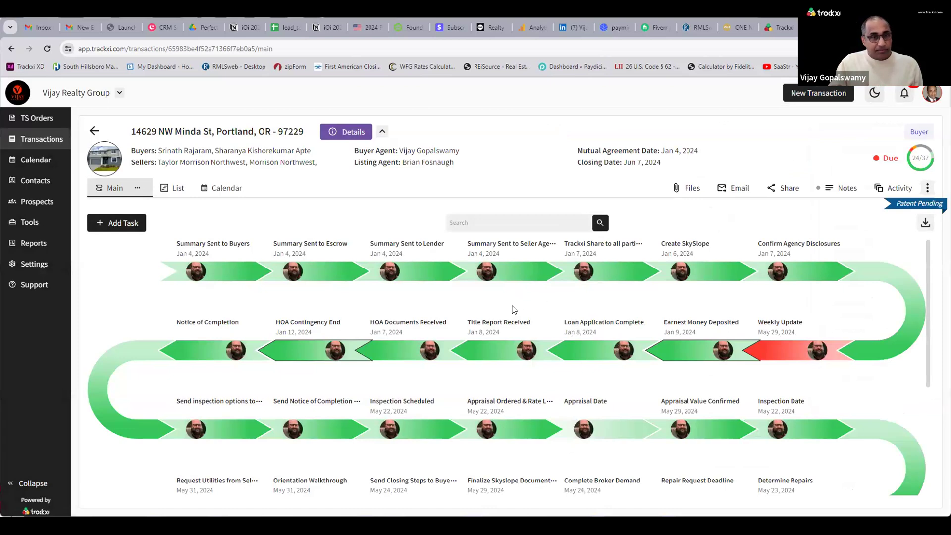
left_click(352, 134)
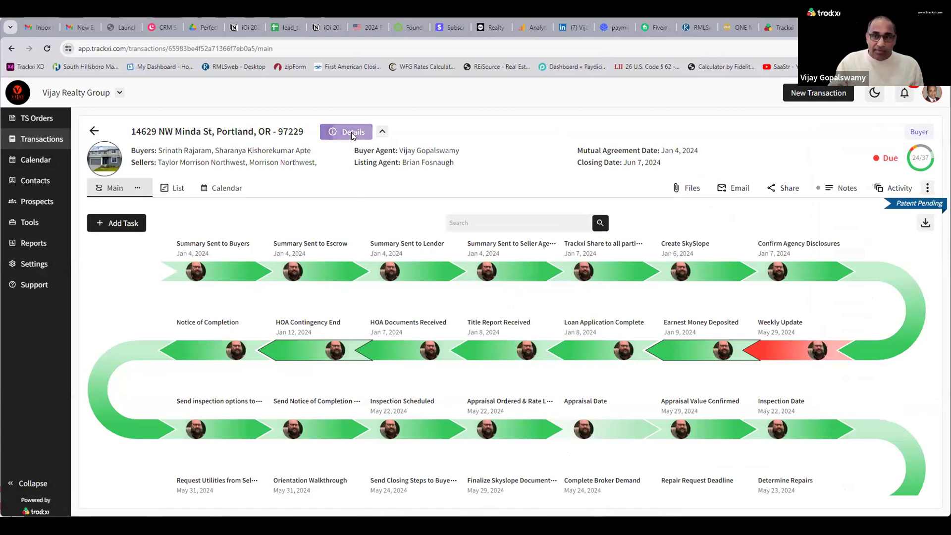
left_click(564, 134)
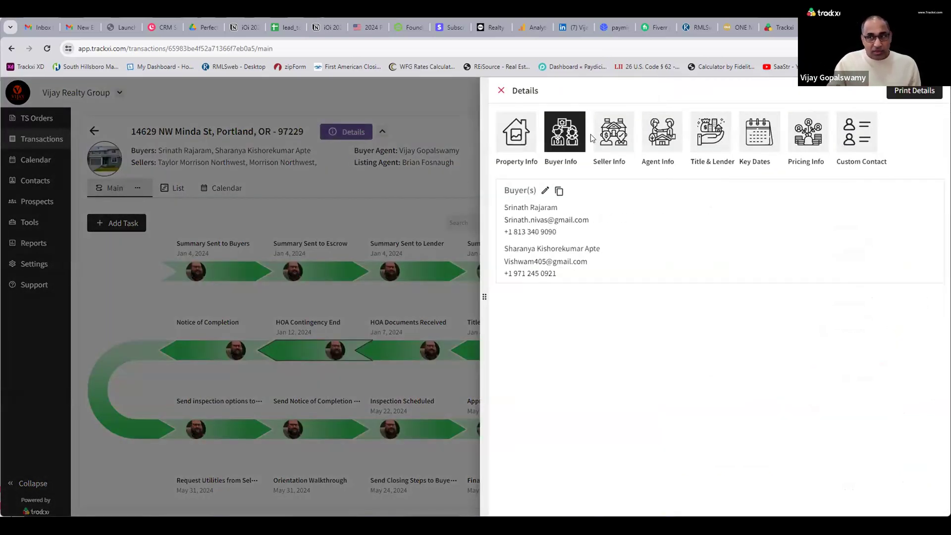
left_click(612, 135)
left_click(657, 145)
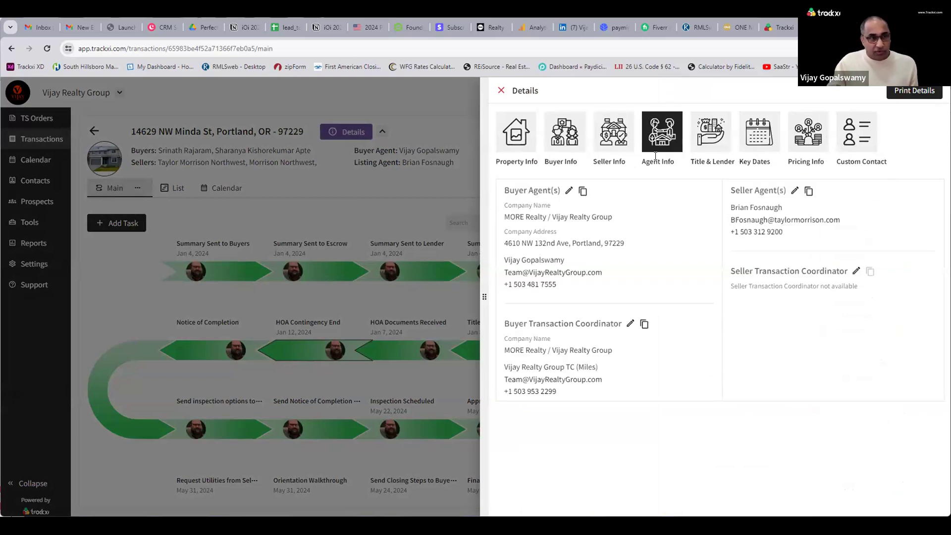
left_click(760, 141)
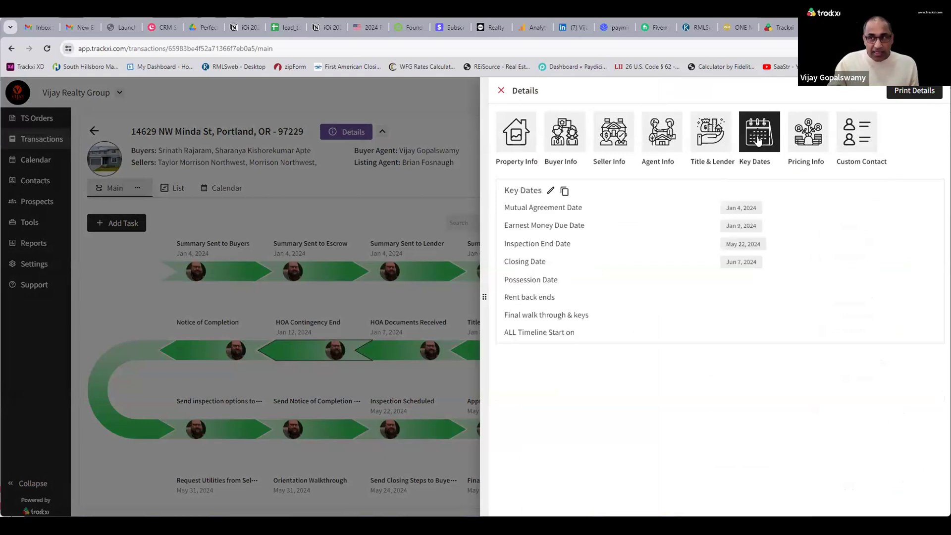
left_click(809, 143)
scroll(779, 240, "down", 2)
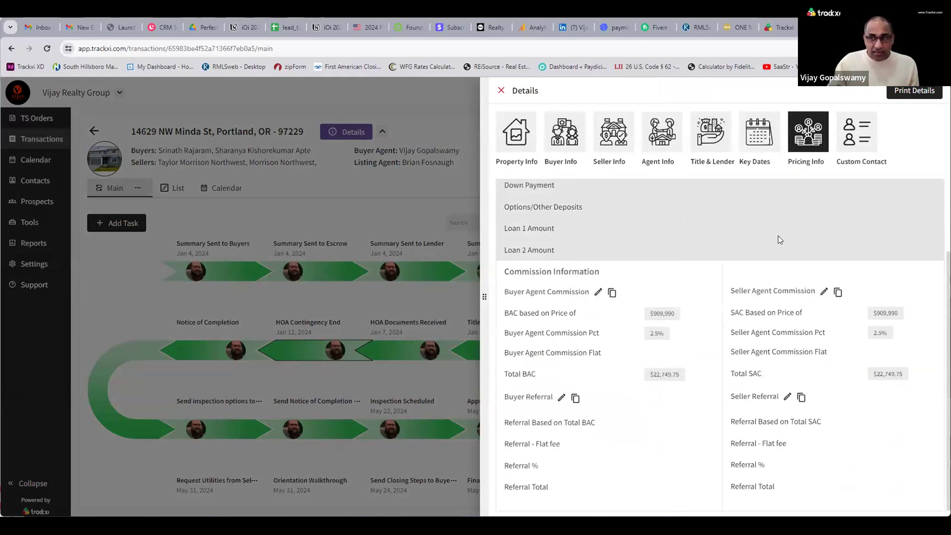
scroll(779, 241, "up", 2)
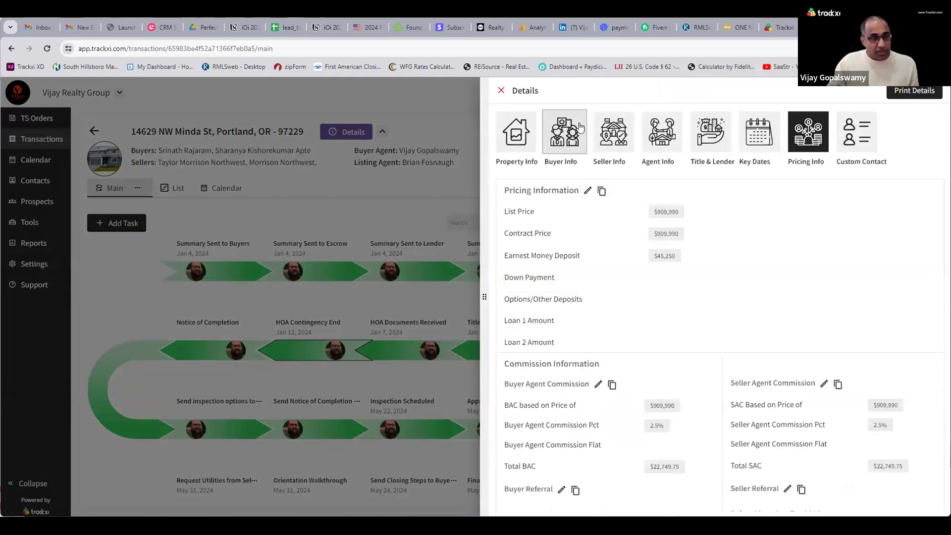
left_click(501, 91)
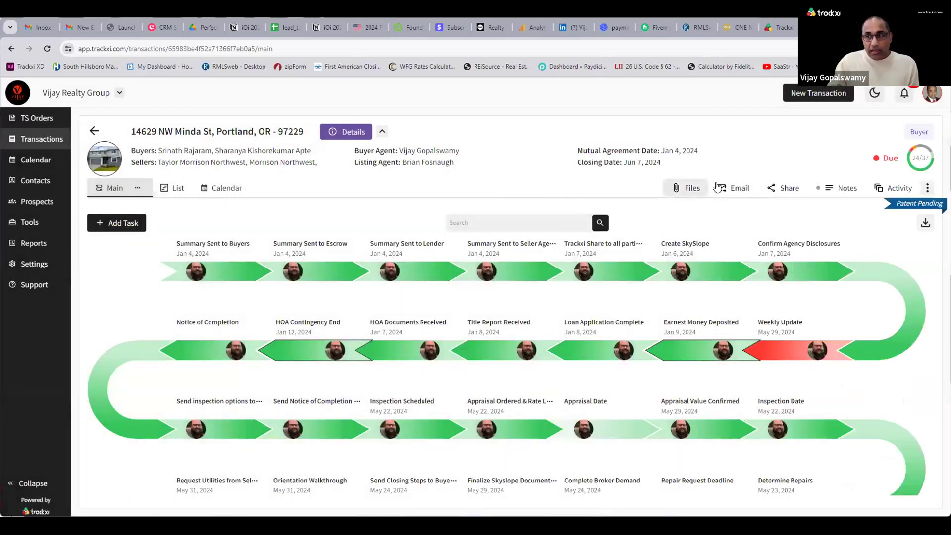
View the purchase agreement PDF in the 1. Sale Agreement folder, then return to General.
left_click(682, 189)
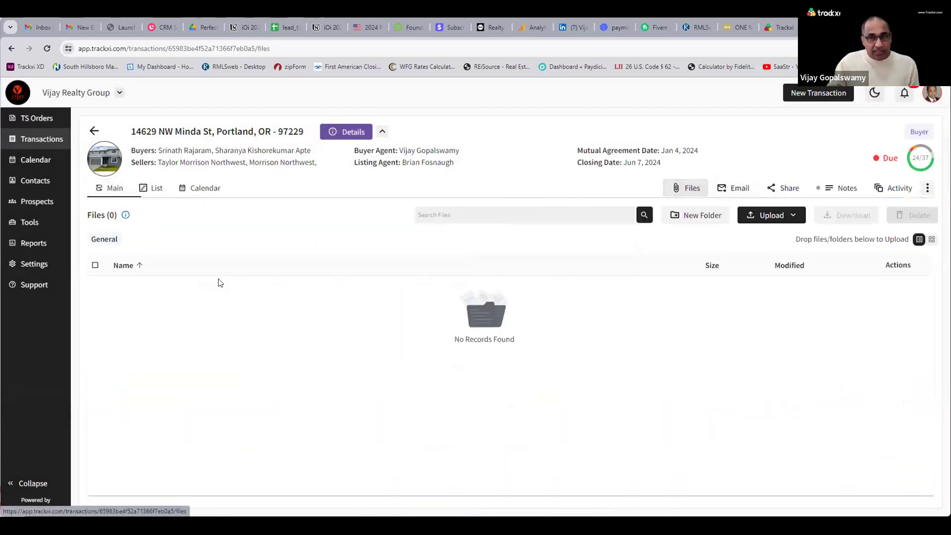
left_click(176, 292)
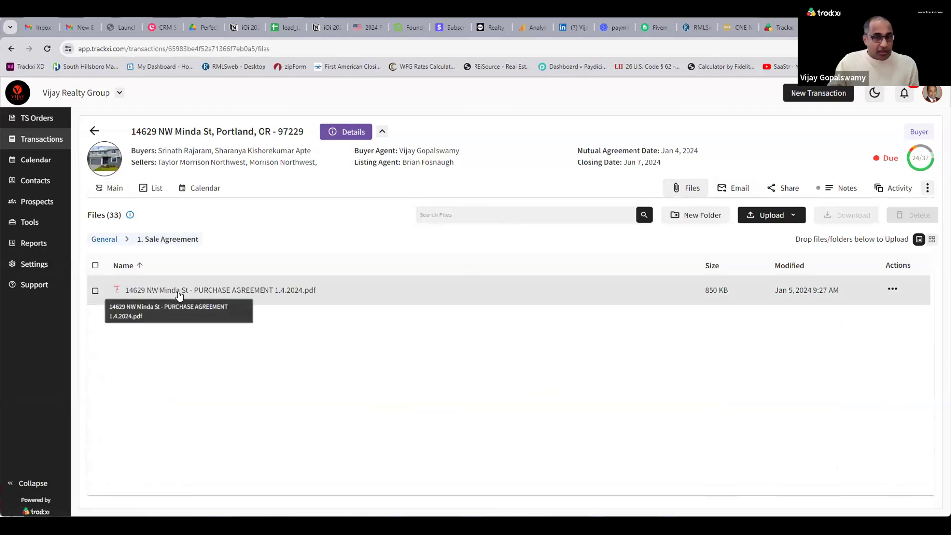
left_click(179, 291)
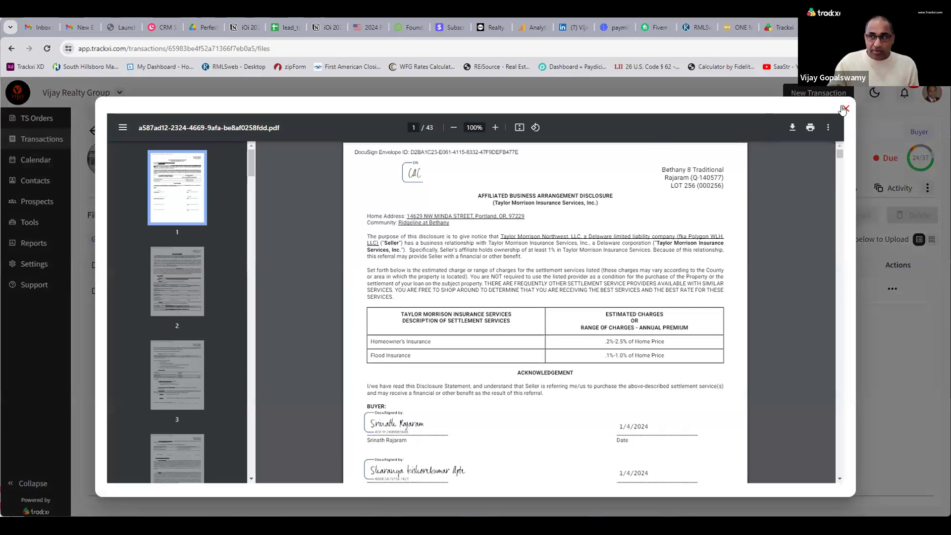
key("Escape")
left_click(107, 241)
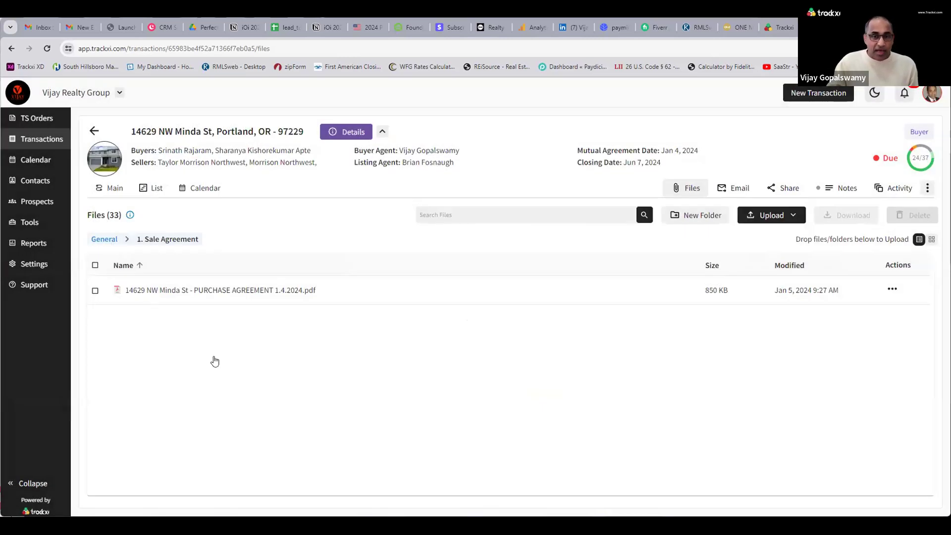
scroll(307, 346, "down", 7)
scroll(309, 352, "up", 8)
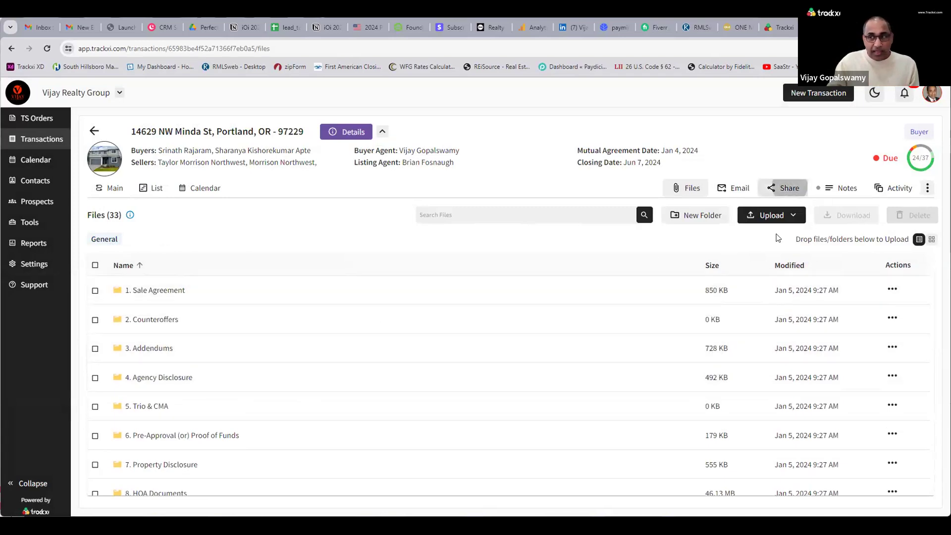
Cancel out of the sharing settings without changes and start a blank transaction email.
left_click(784, 188)
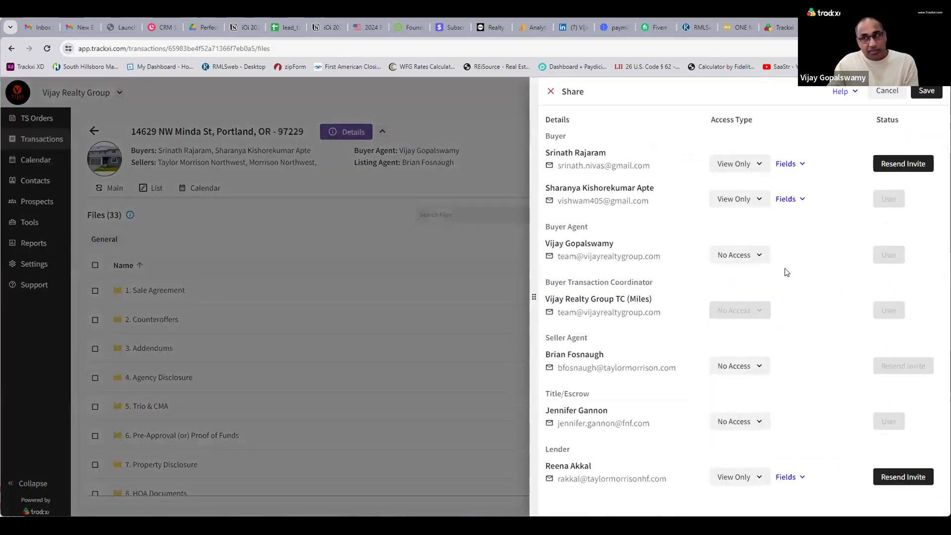
left_click(884, 99)
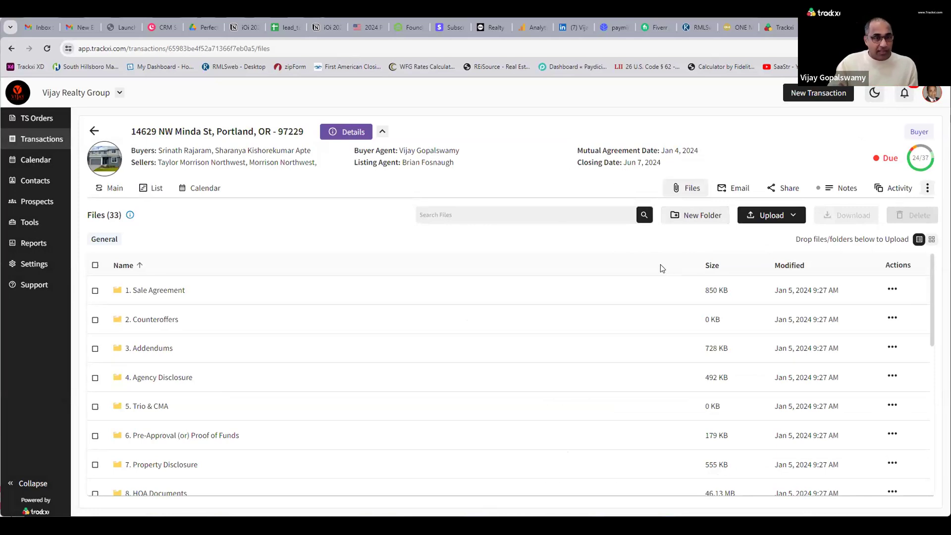
left_click(738, 190)
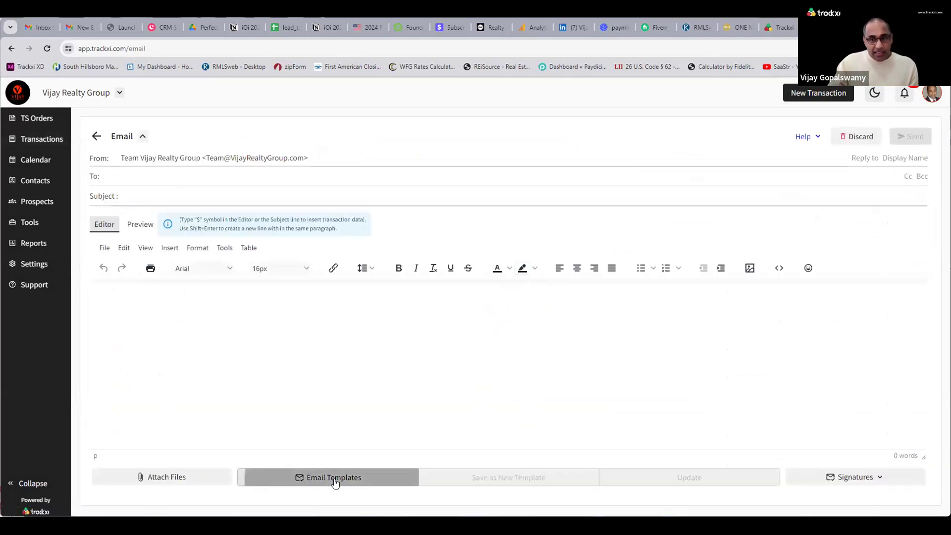
Search the email templates for 'es' and load VRG - Buyer Escrow Transaction Summary.
left_click(334, 478)
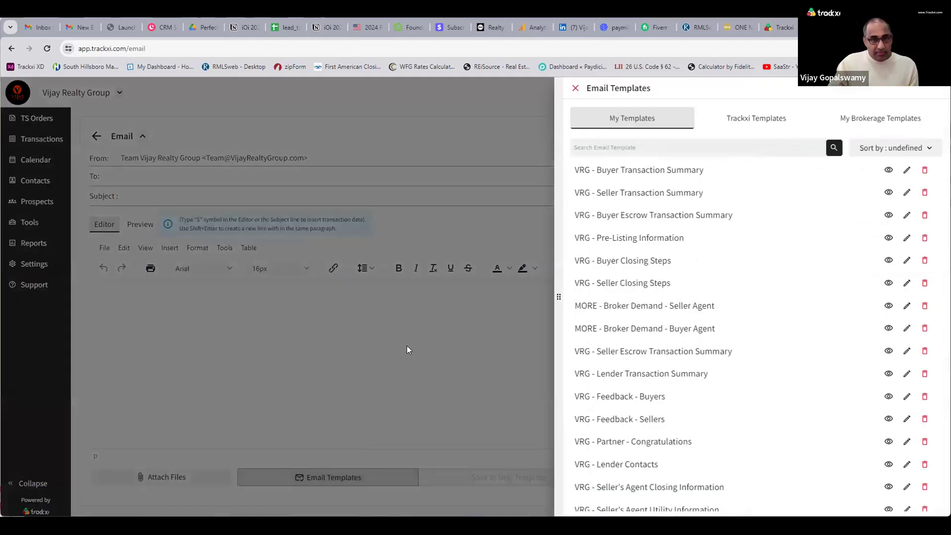
left_click(635, 148)
type("es")
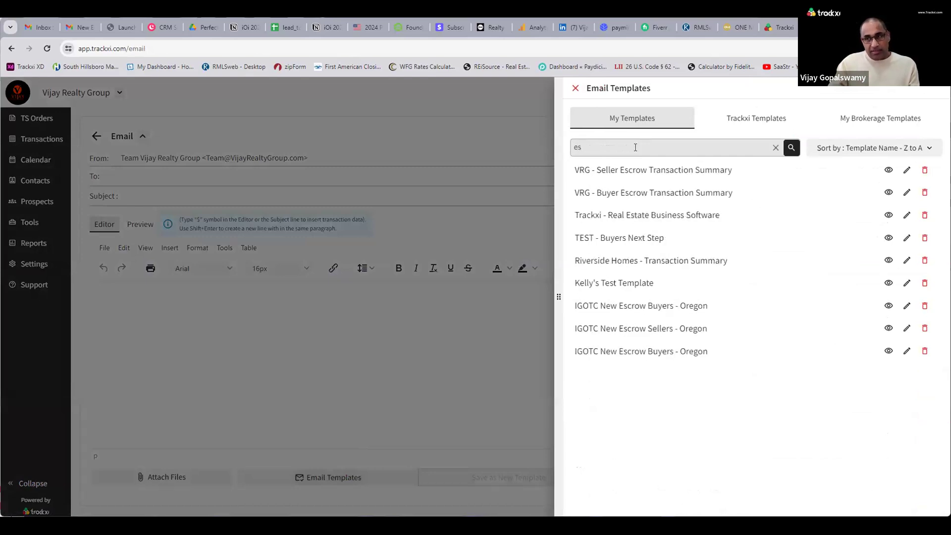
left_click(627, 196)
scroll(368, 339, "down", 6)
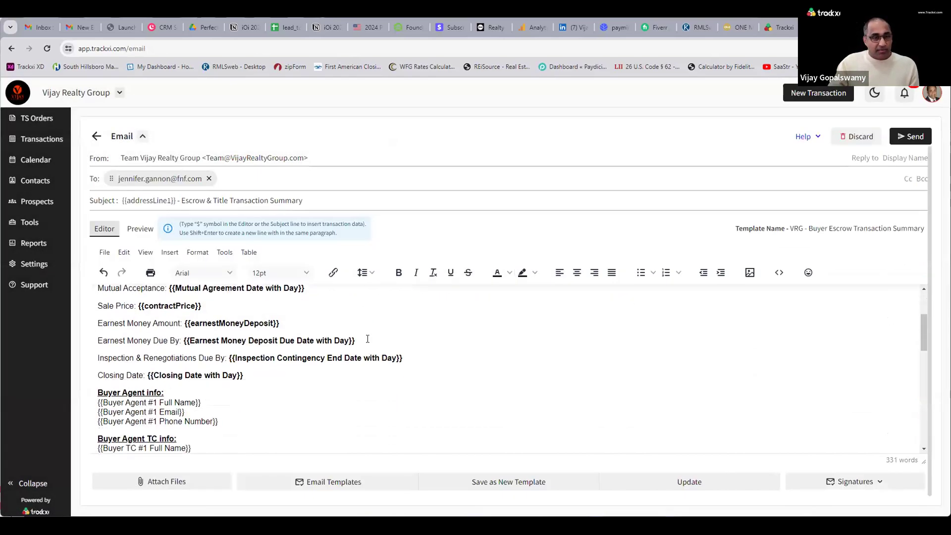
scroll(367, 339, "down", 10)
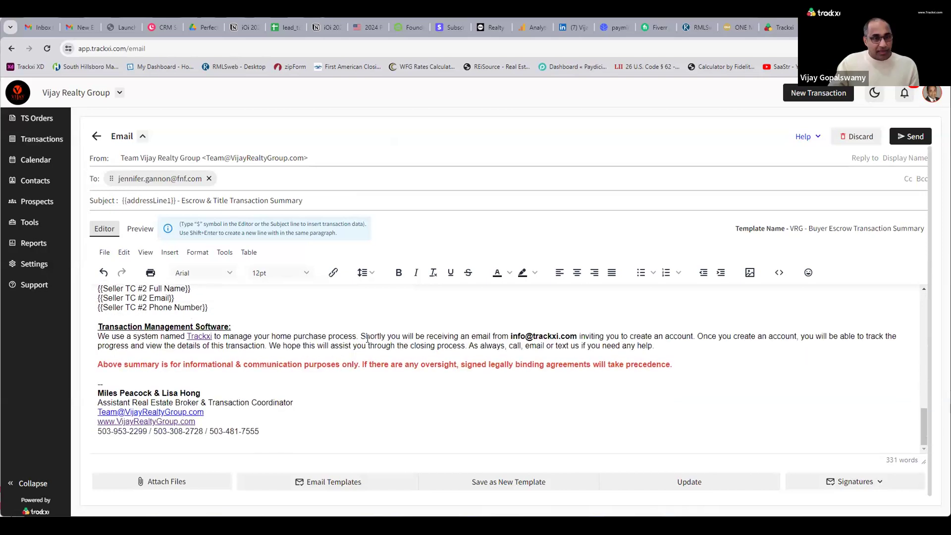
scroll(367, 338, "up", 15)
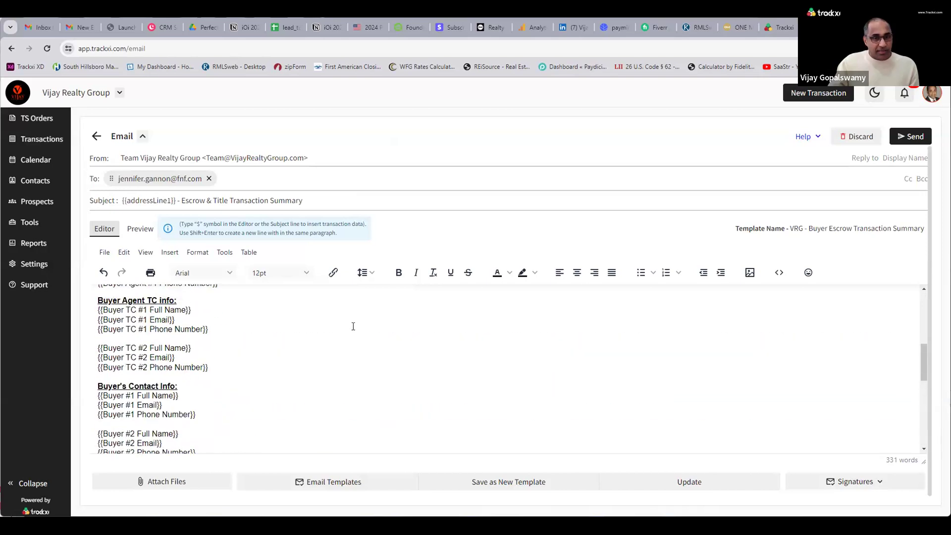
Preview the escrow email with real transaction data, select its subject, then return to the editor.
left_click(139, 231)
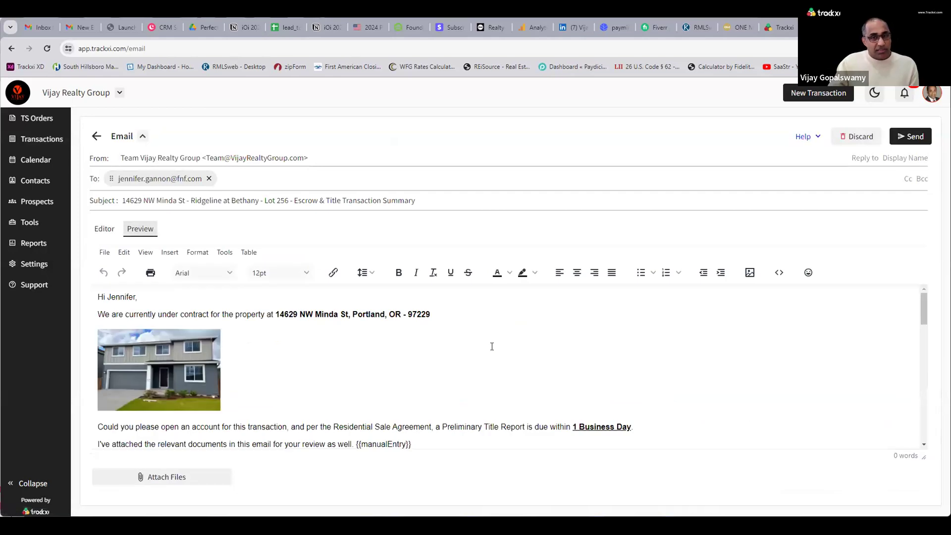
scroll(490, 359, "down", 3)
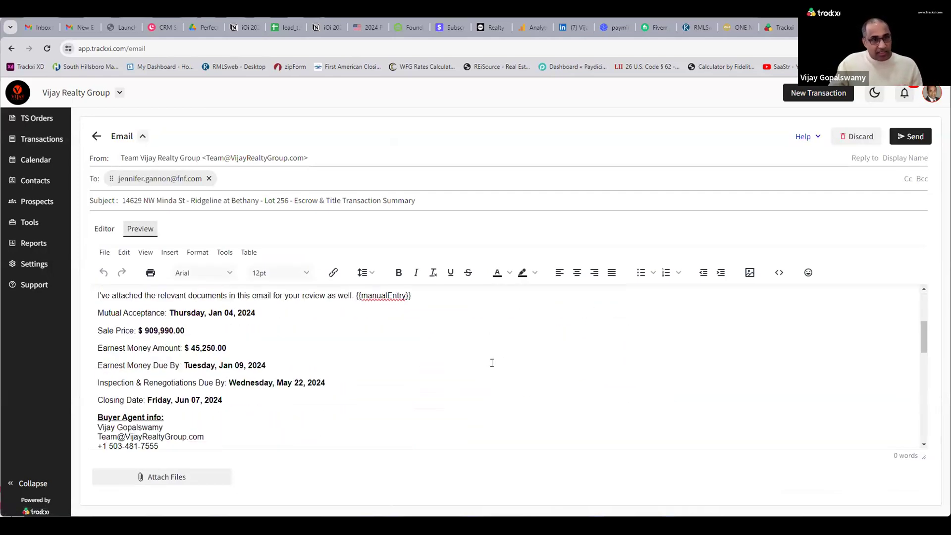
scroll(483, 361, "down", 3)
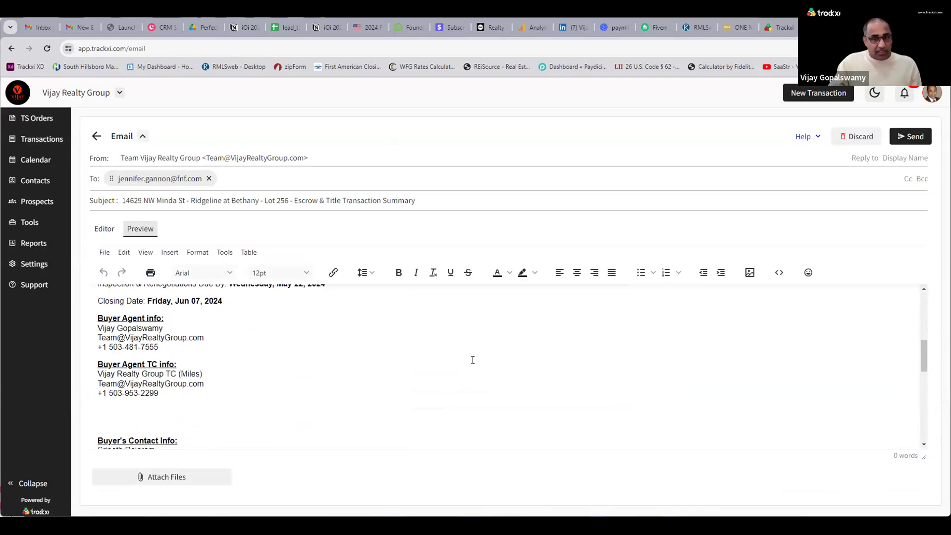
scroll(473, 360, "up", 5)
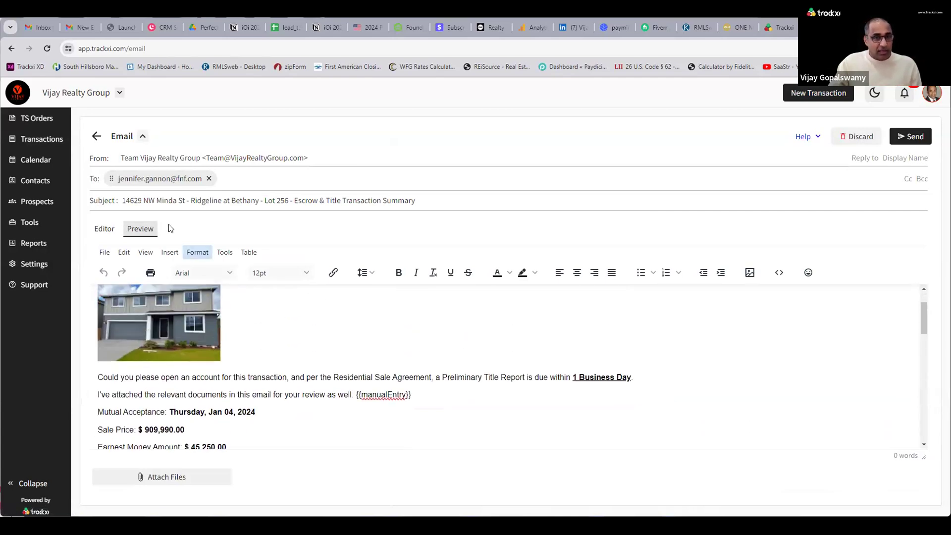
left_click_drag(123, 201, 445, 193)
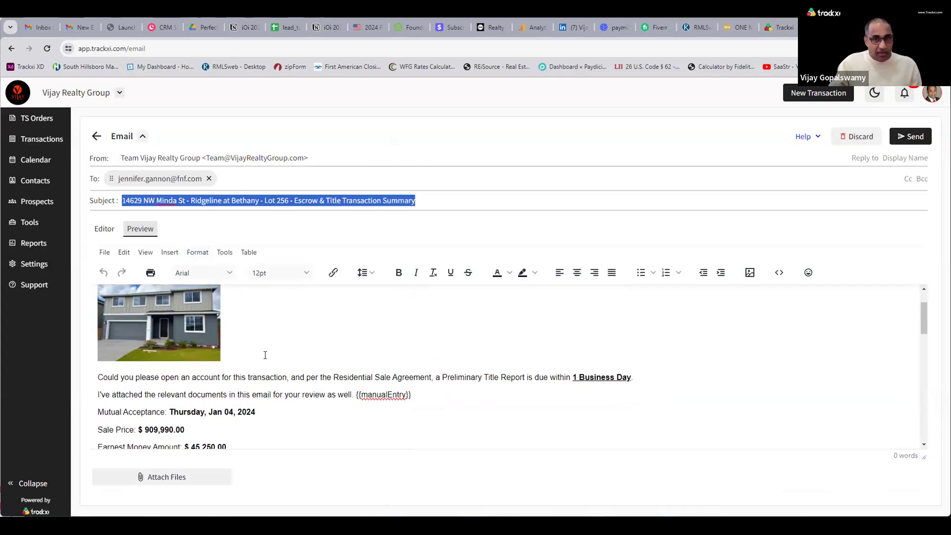
scroll(263, 355, "up", 2)
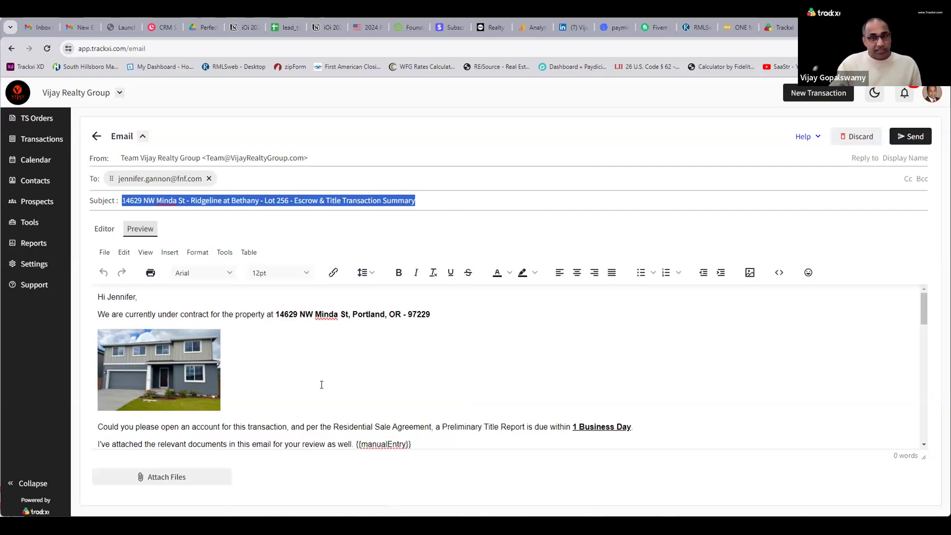
scroll(335, 389, "down", 3)
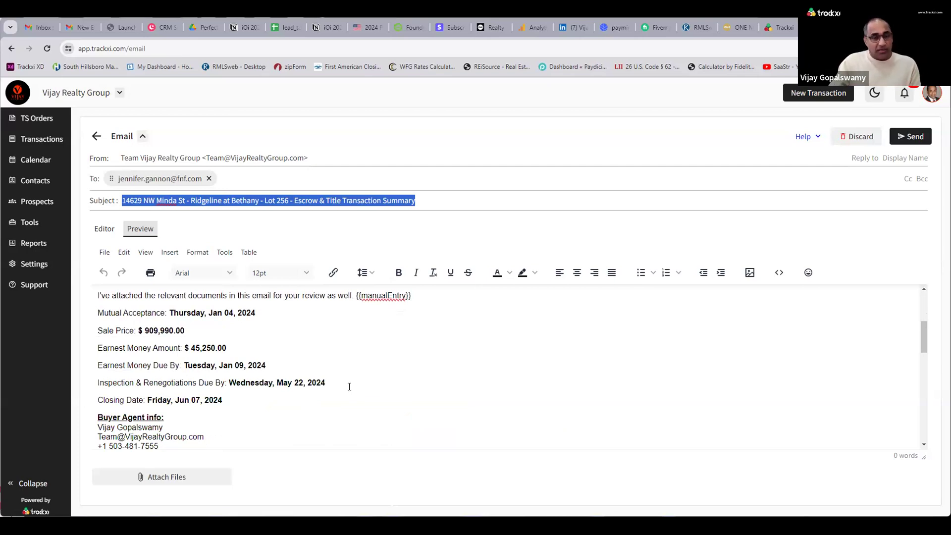
scroll(349, 386, "up", 3)
left_click(104, 229)
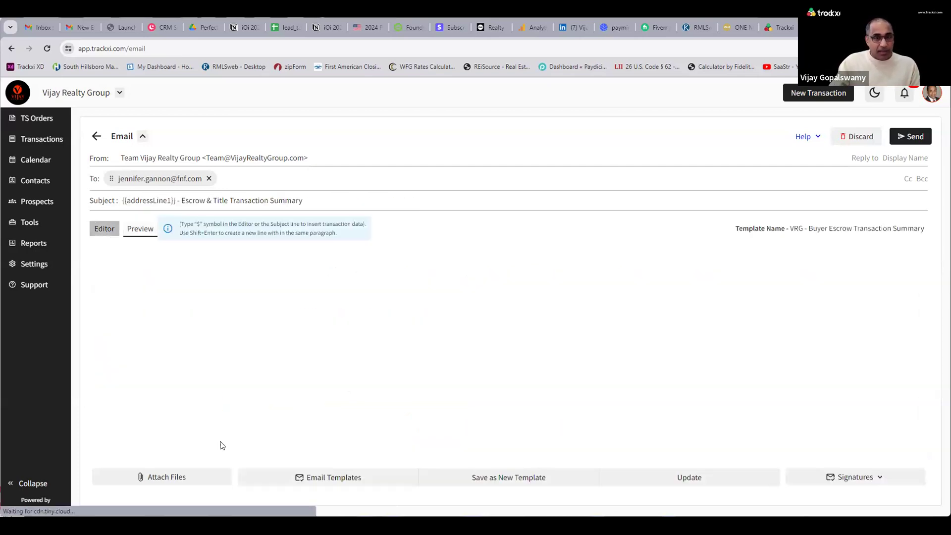
Search the templates for 'len' and load VRG - Lender Transaction Summary into the email.
left_click(371, 477)
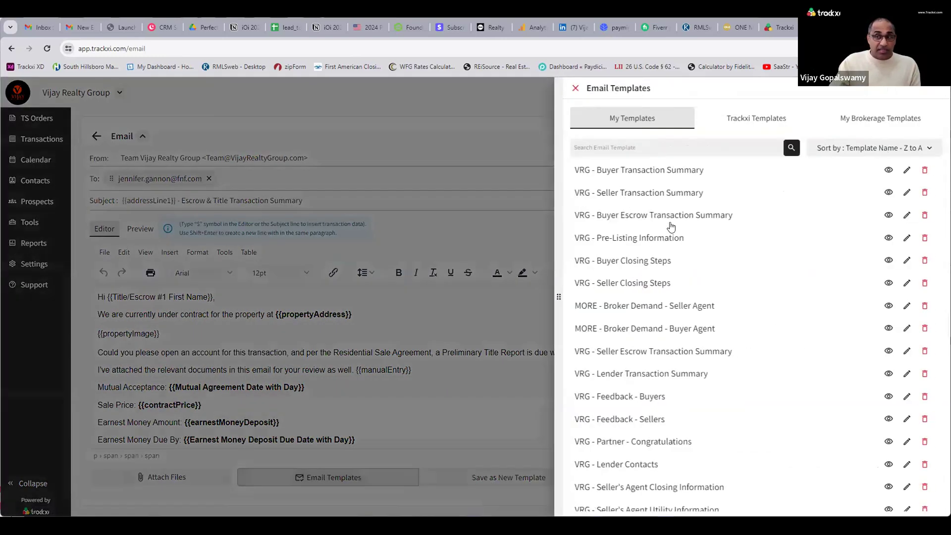
left_click(677, 150)
type("len")
left_click(688, 170)
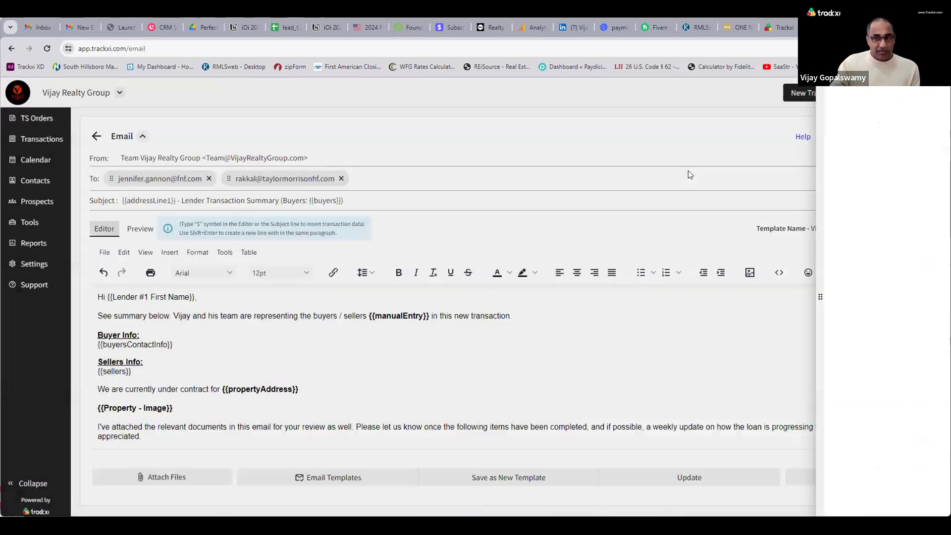
Preview the lender email with transaction details, return to the editor, and reopen the templates list.
left_click(146, 235)
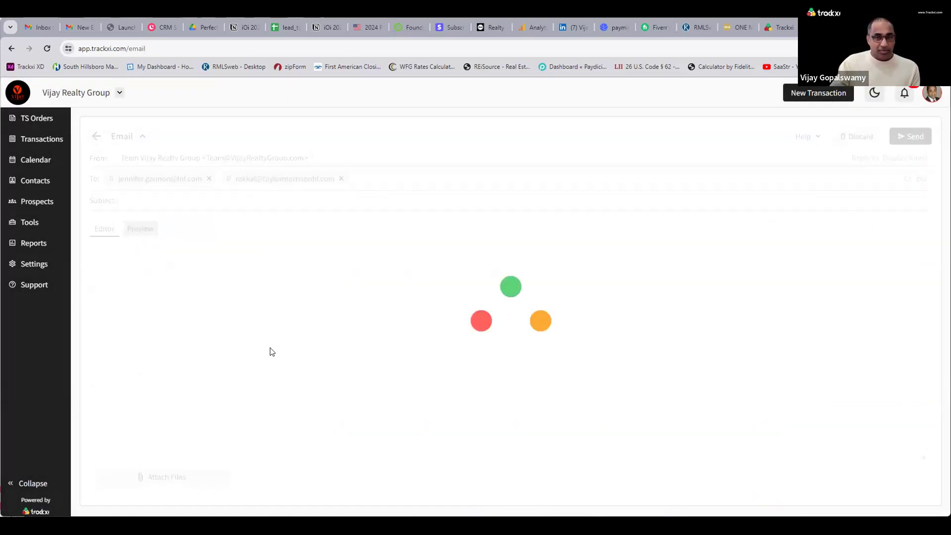
scroll(290, 374, "down", 2)
scroll(291, 376, "down", 4)
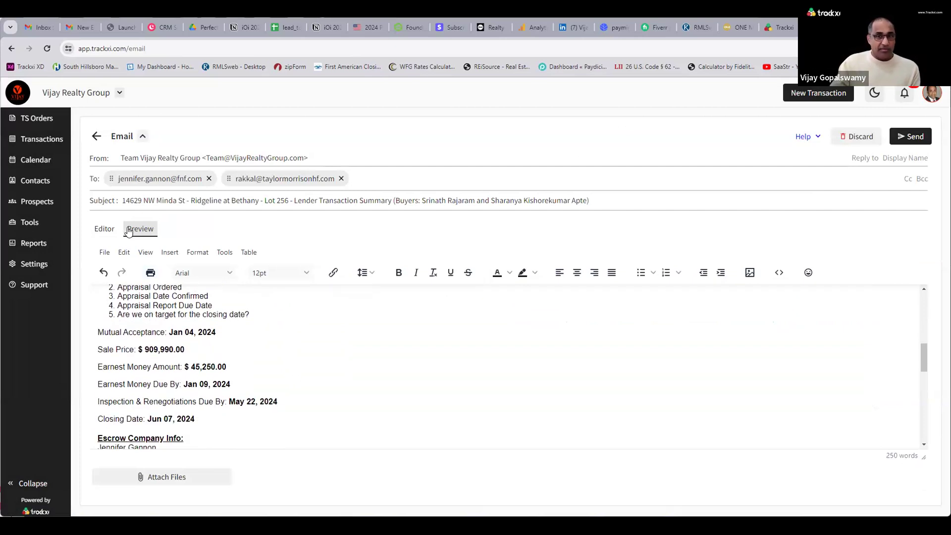
left_click(104, 229)
left_click(326, 477)
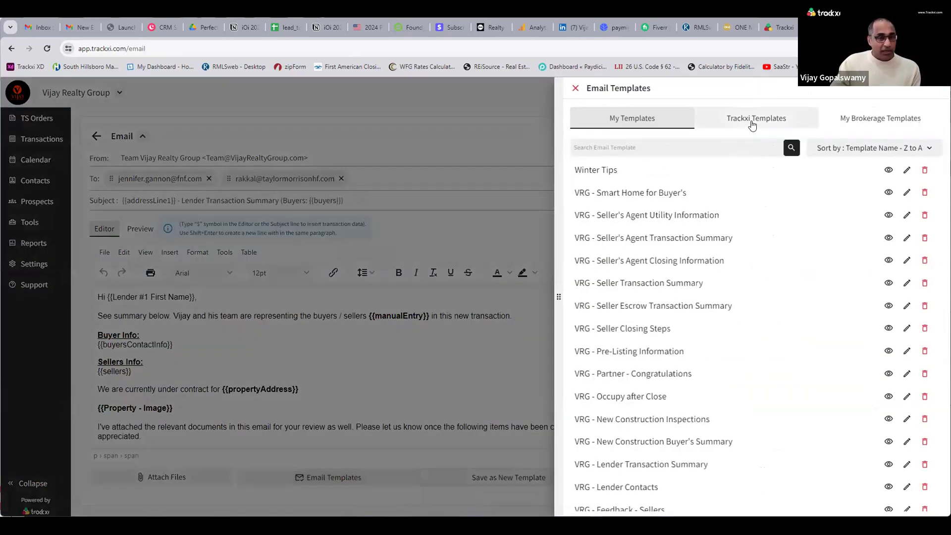
Browse Trackxi and My Brokerage templates and load MORE - Broker Demand - Seller Agent.
left_click(752, 124)
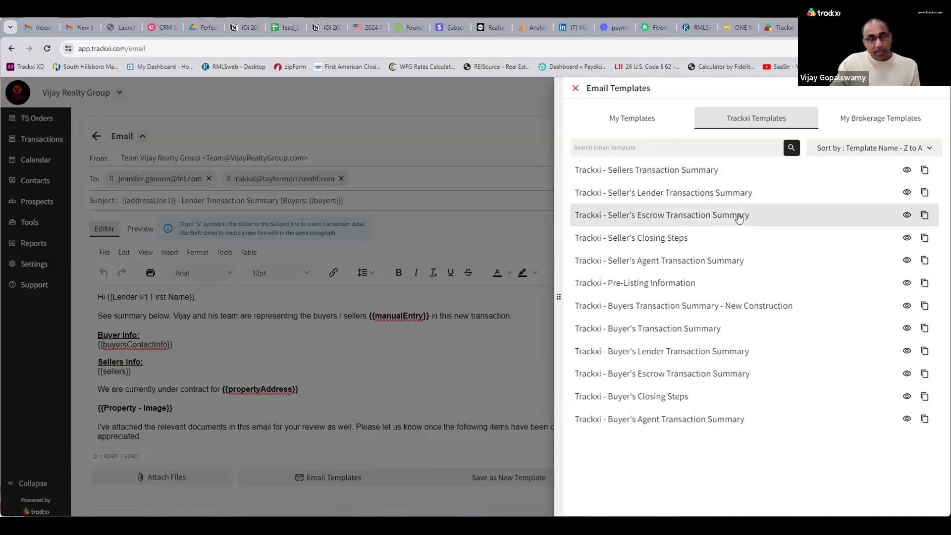
left_click(861, 127)
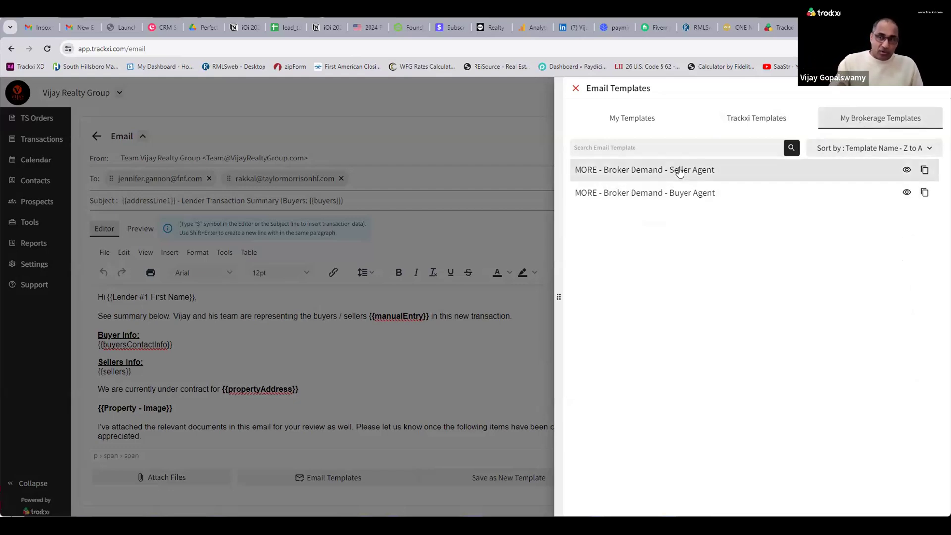
left_click(659, 173)
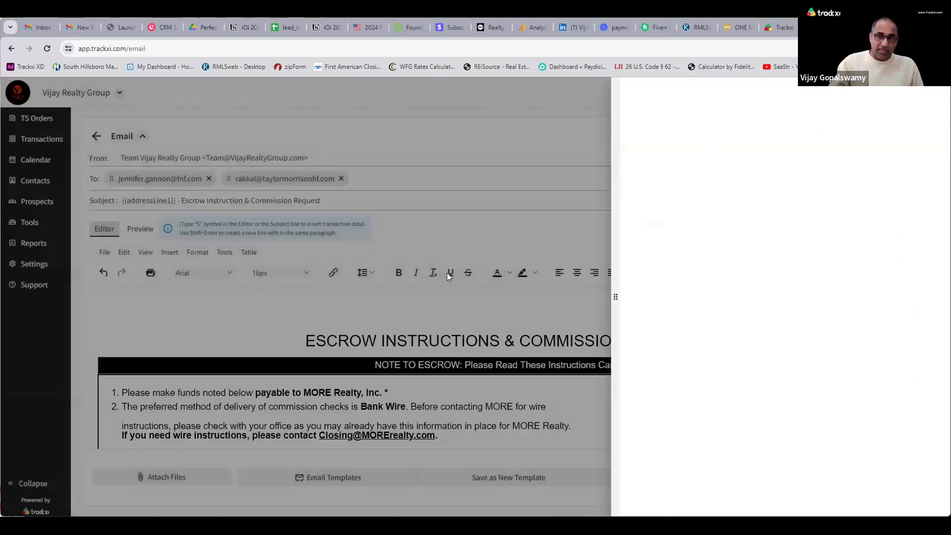
scroll(516, 356, "down", 3)
scroll(516, 357, "down", 10)
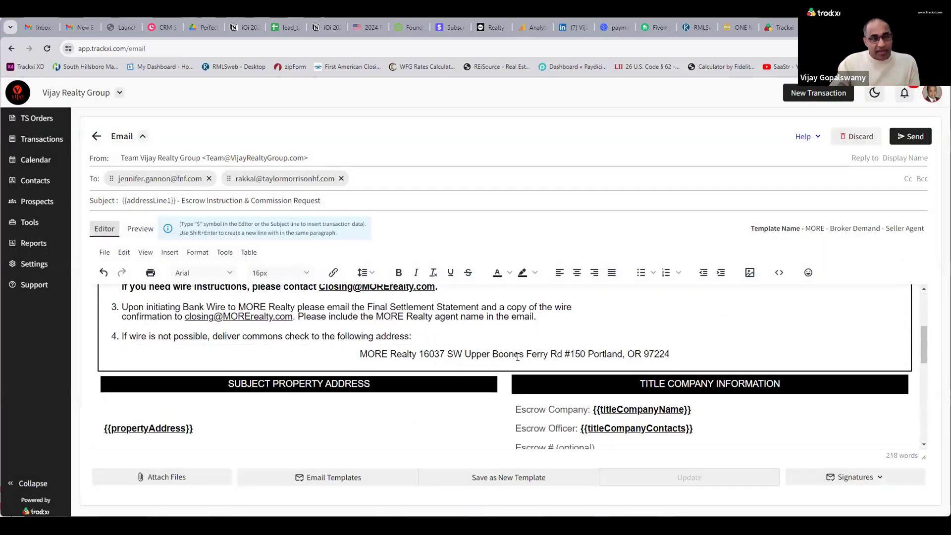
scroll(470, 375, "up", 5)
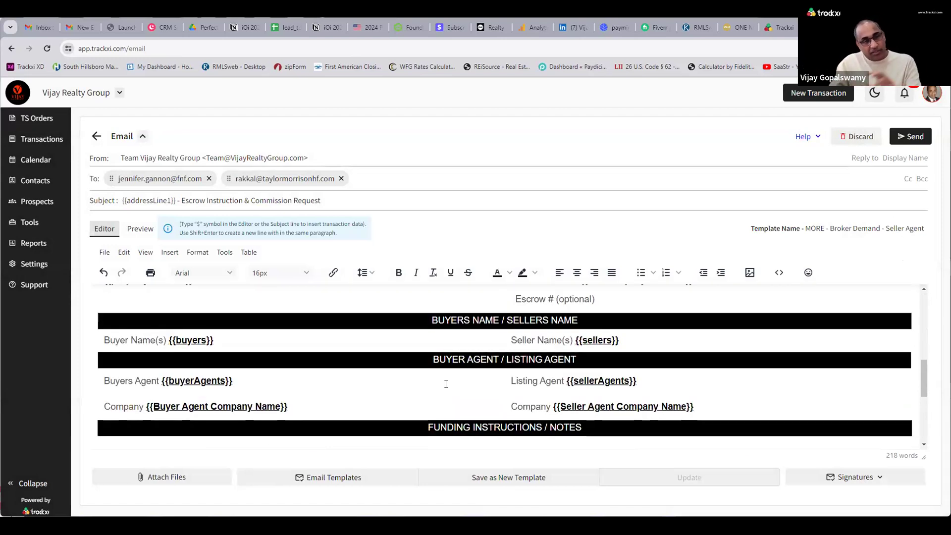
scroll(449, 384, "down", 3)
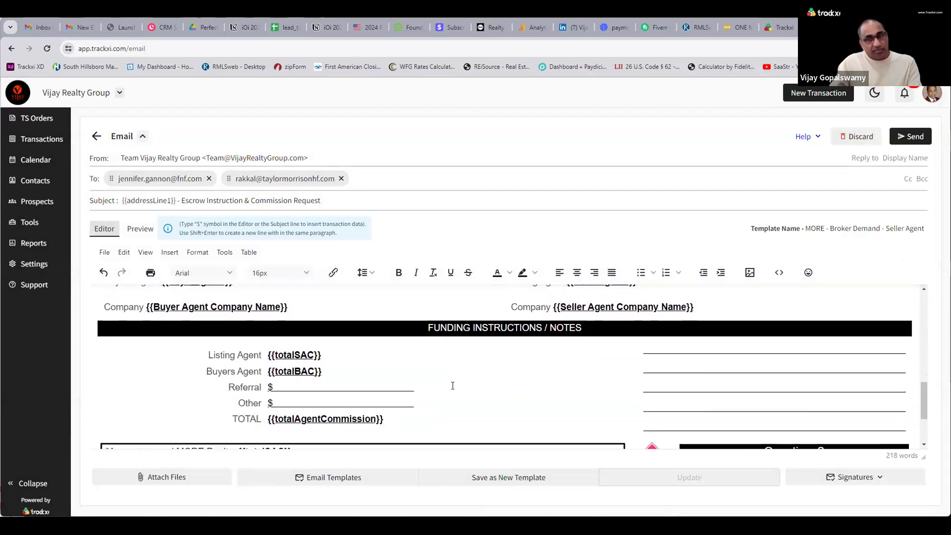
scroll(448, 374, "up", 6)
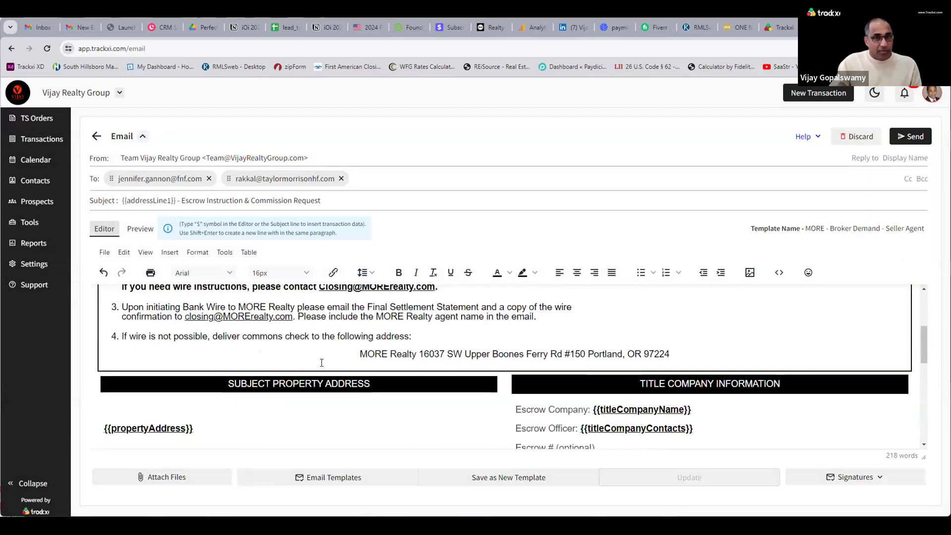
Preview the Broker Demand email, select its subject, return to the editor, and discard the draft.
left_click(139, 229)
scroll(404, 374, "down", 5)
scroll(405, 374, "up", 1)
scroll(406, 374, "up", 2)
scroll(405, 373, "down", 5)
scroll(406, 374, "up", 5)
scroll(405, 374, "up", 3)
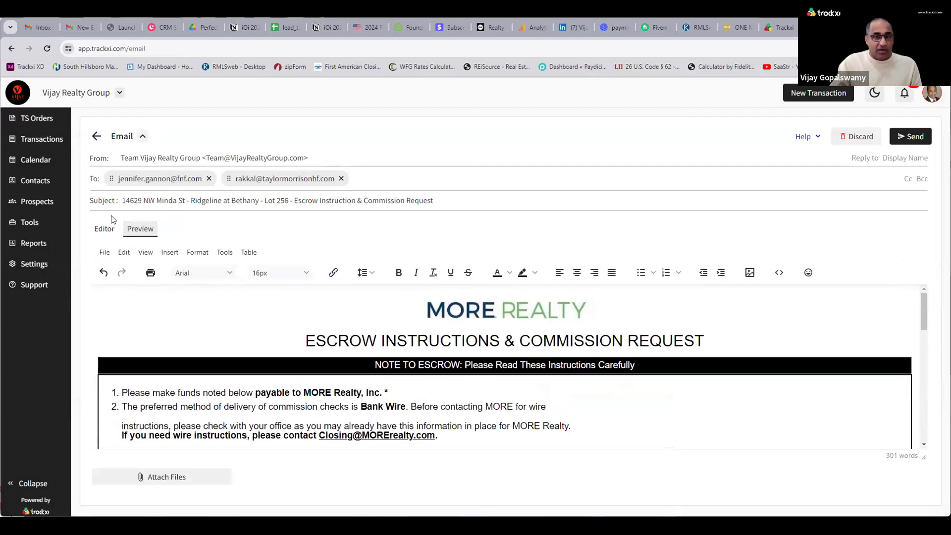
triple_click(311, 203)
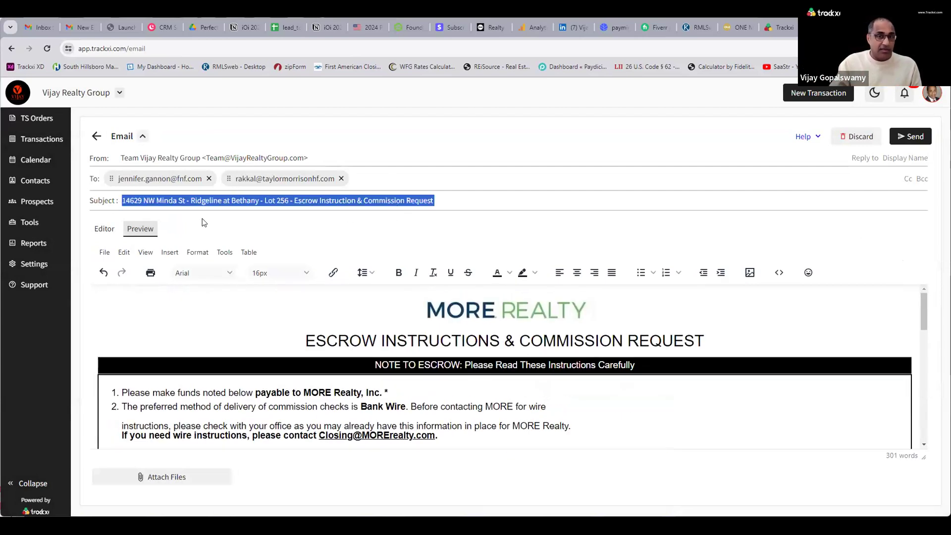
left_click(104, 228)
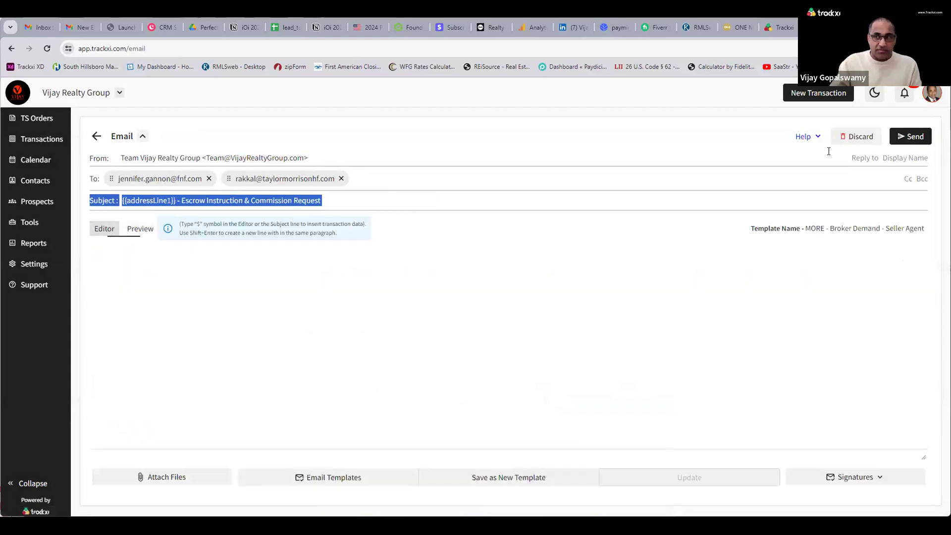
left_click(844, 136)
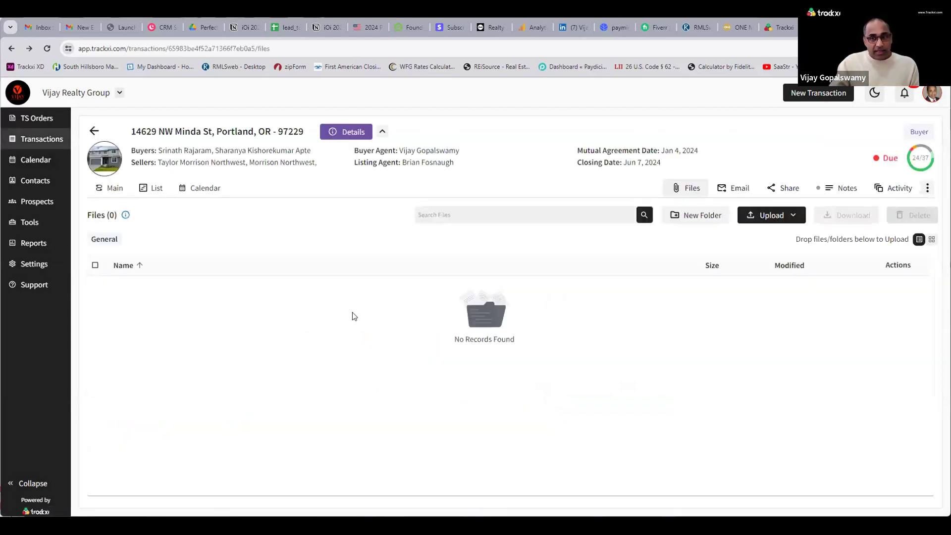
Start a new transaction email, then switch to the task calendar.
left_click(729, 188)
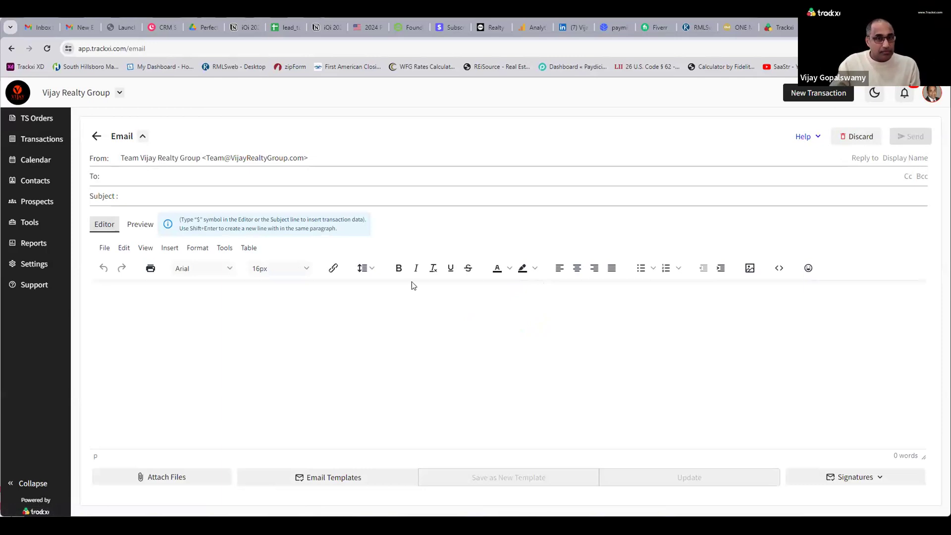
left_click(53, 160)
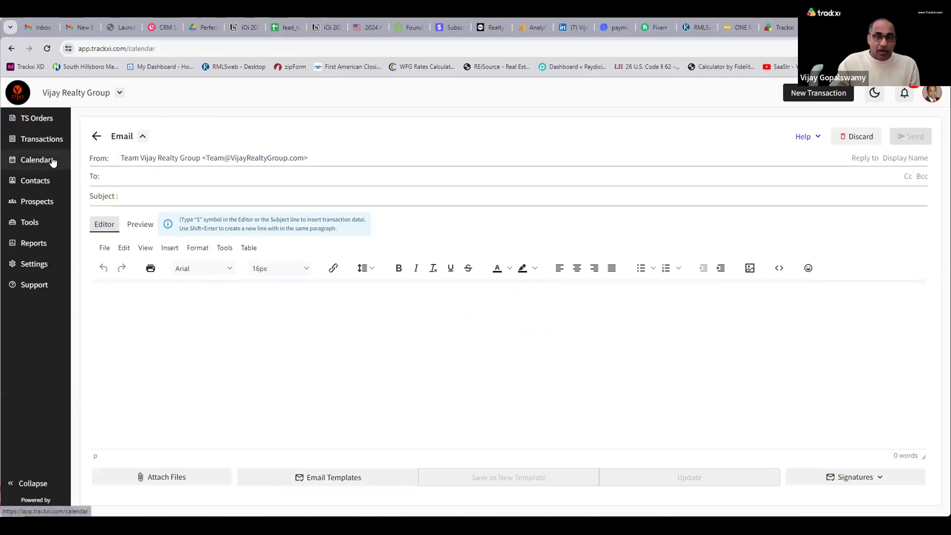
scroll(580, 358, "down", 10)
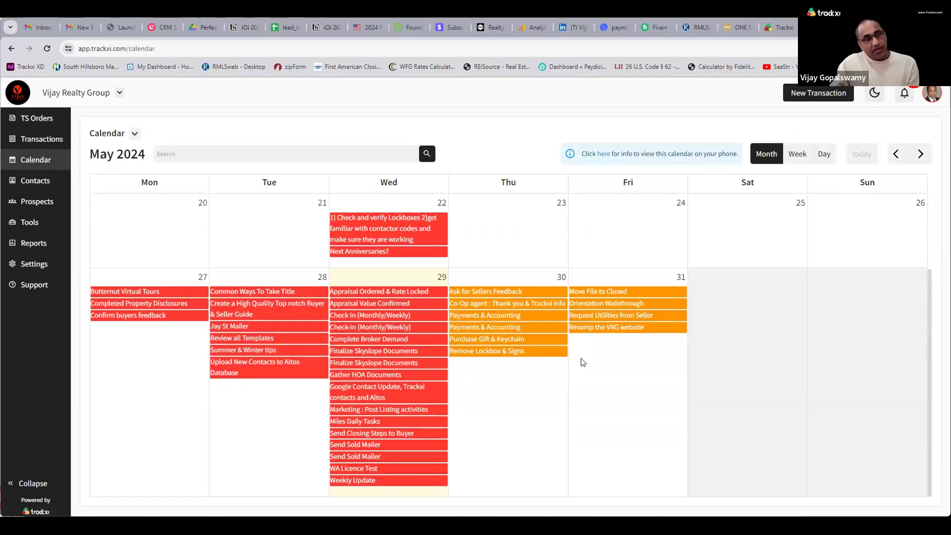
scroll(463, 345, "up", 5)
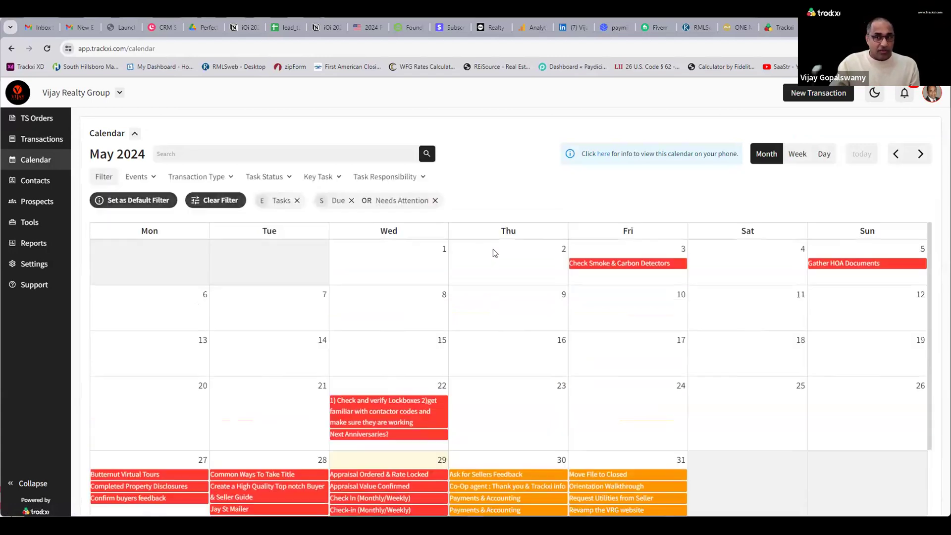
Filter the calendar's Task Responsibility to one team member, then go to Contacts.
left_click(420, 177)
left_click(442, 199)
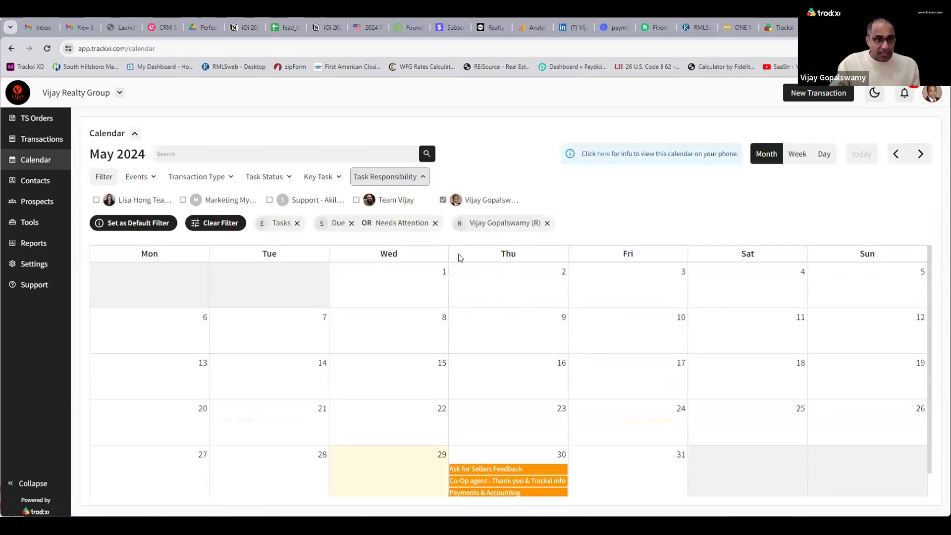
scroll(447, 366, "down", 2)
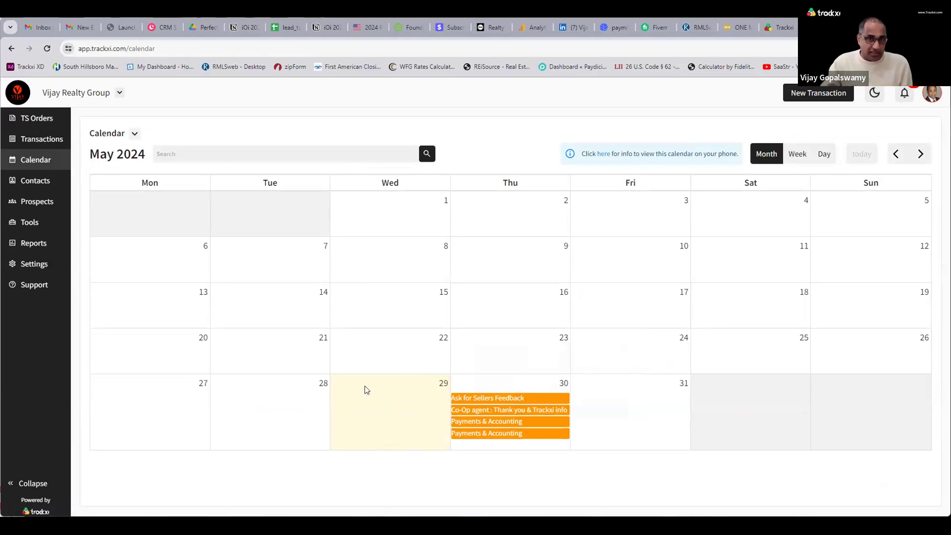
left_click(56, 183)
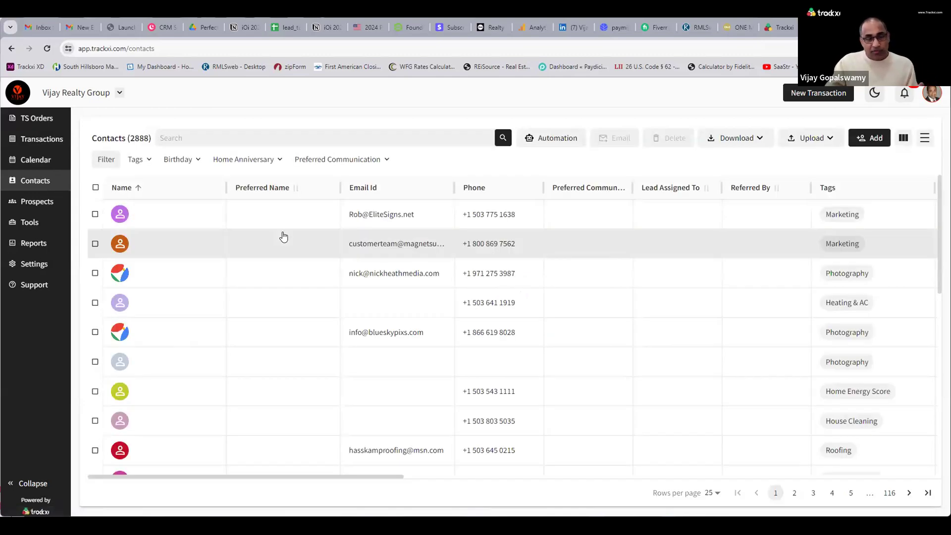
left_click(809, 137)
left_click(738, 159)
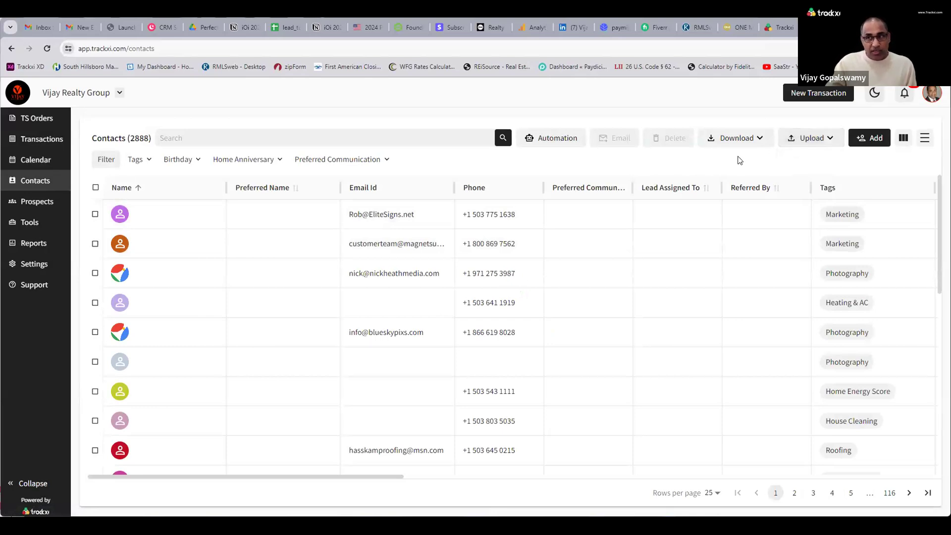
left_click(559, 134)
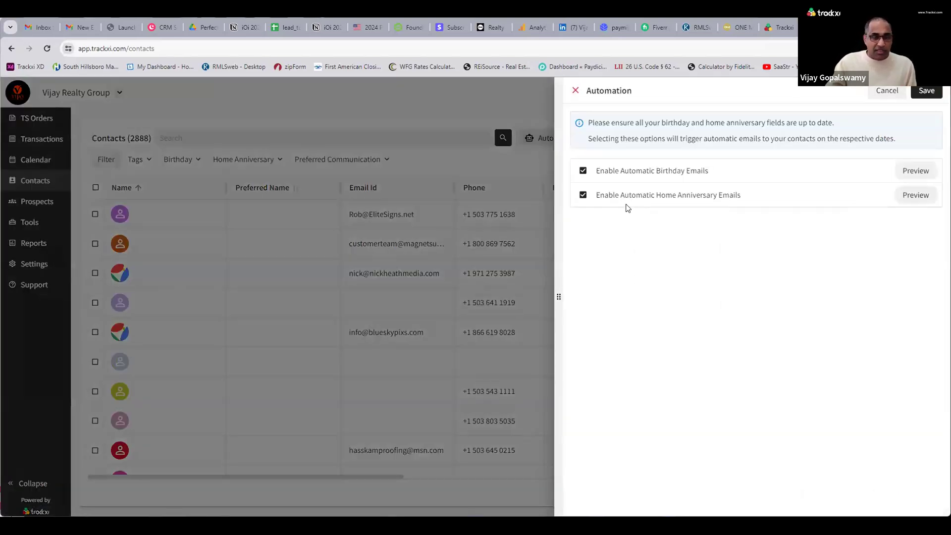
left_click(907, 169)
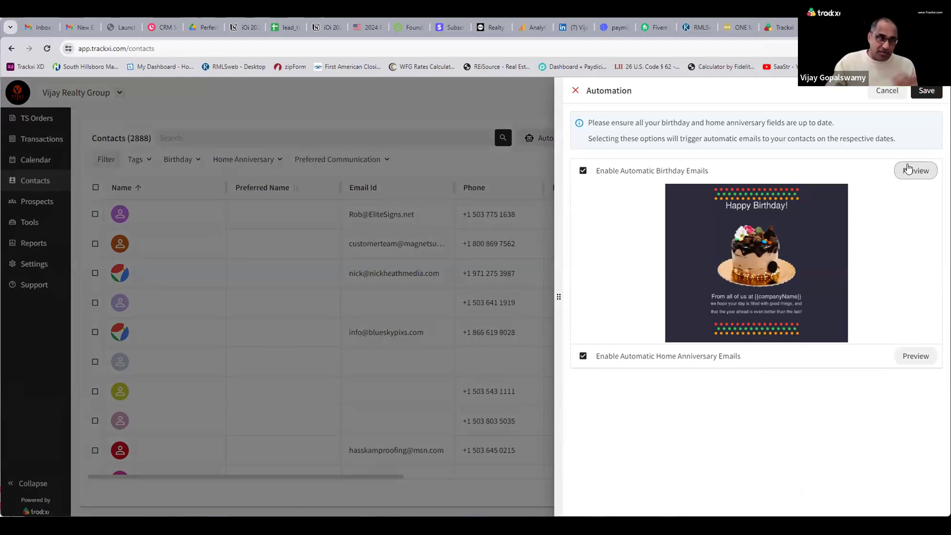
left_click(909, 166)
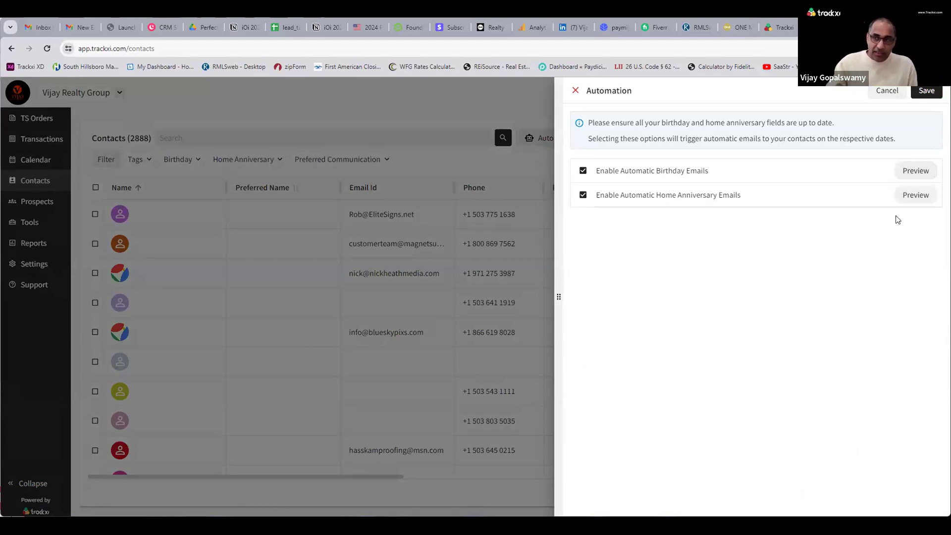
left_click(912, 196)
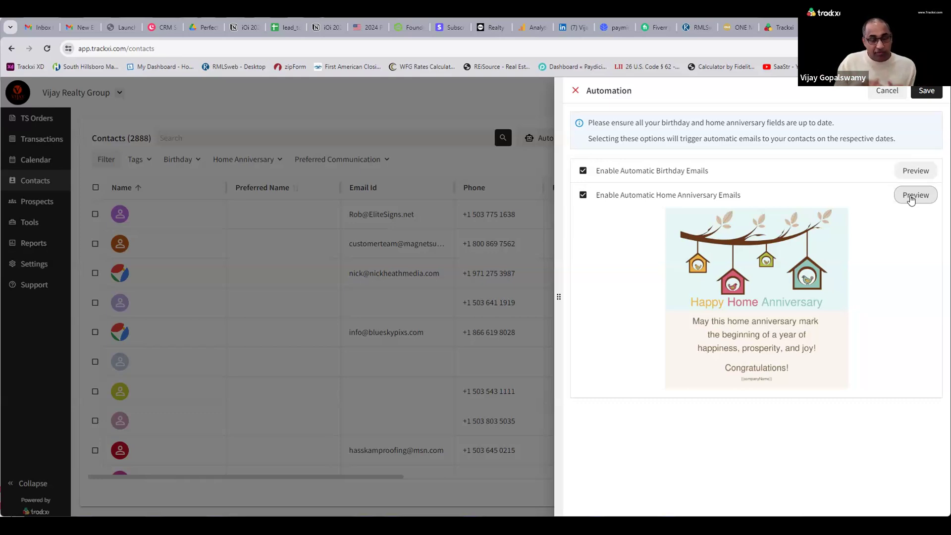
left_click(914, 195)
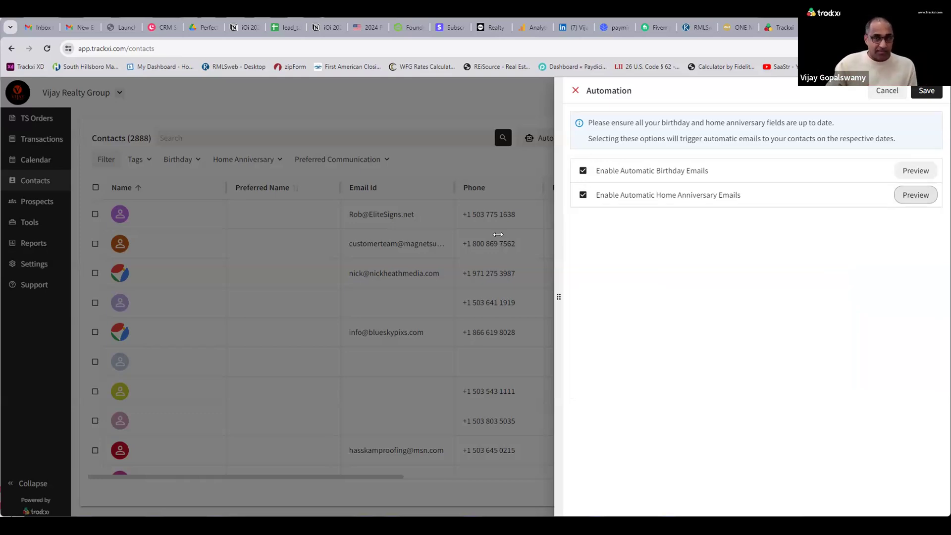
left_click(405, 124)
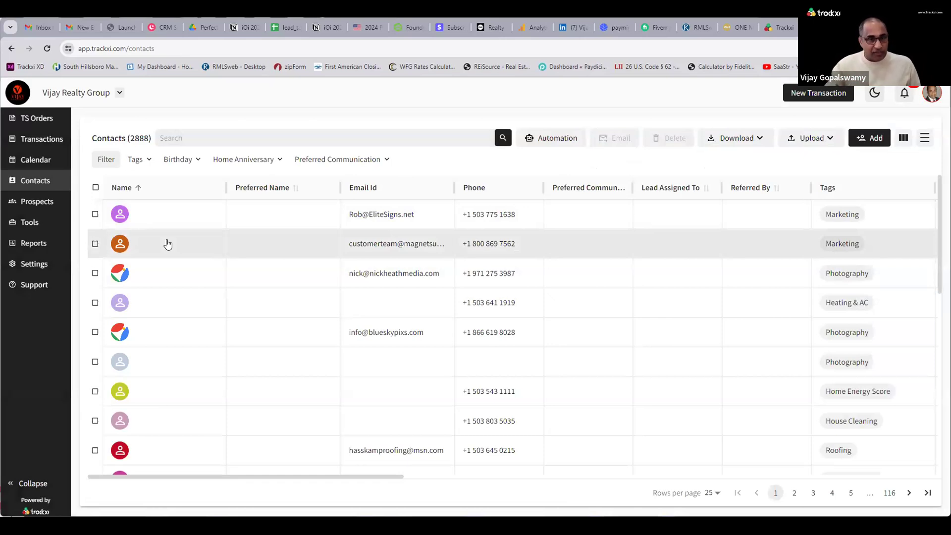
Open the Prospects overview and check one prospect's stage status choices without changing them.
left_click(47, 207)
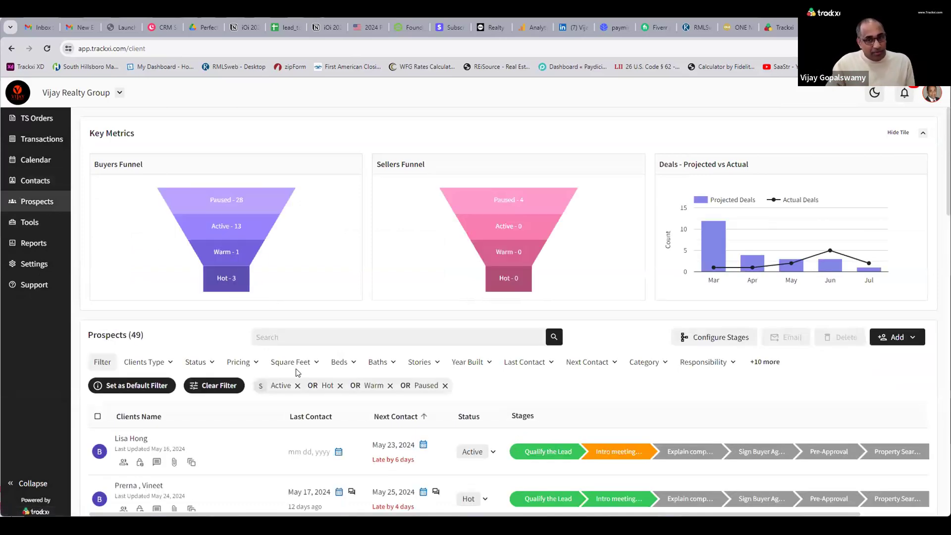
scroll(349, 422, "down", 2)
scroll(348, 421, "down", 1)
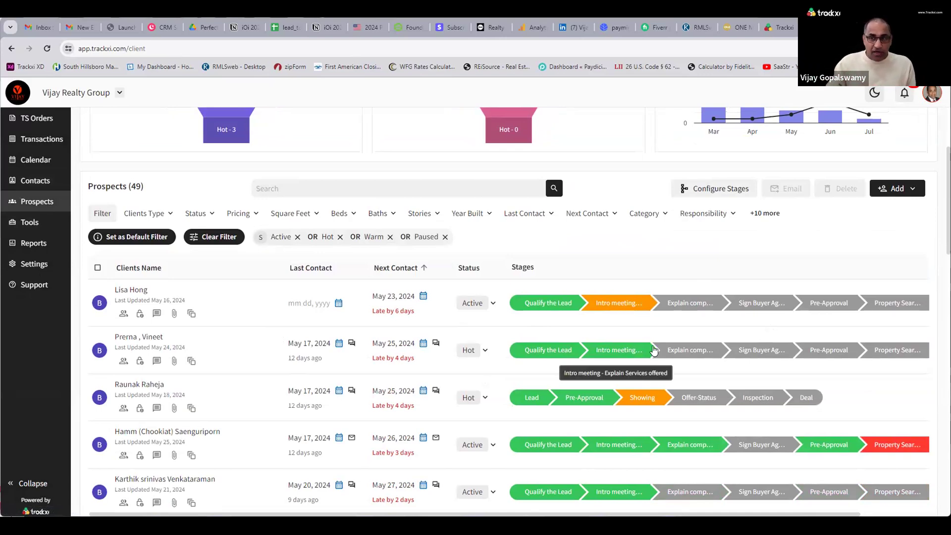
scroll(654, 351, "down", 1)
left_click(693, 257)
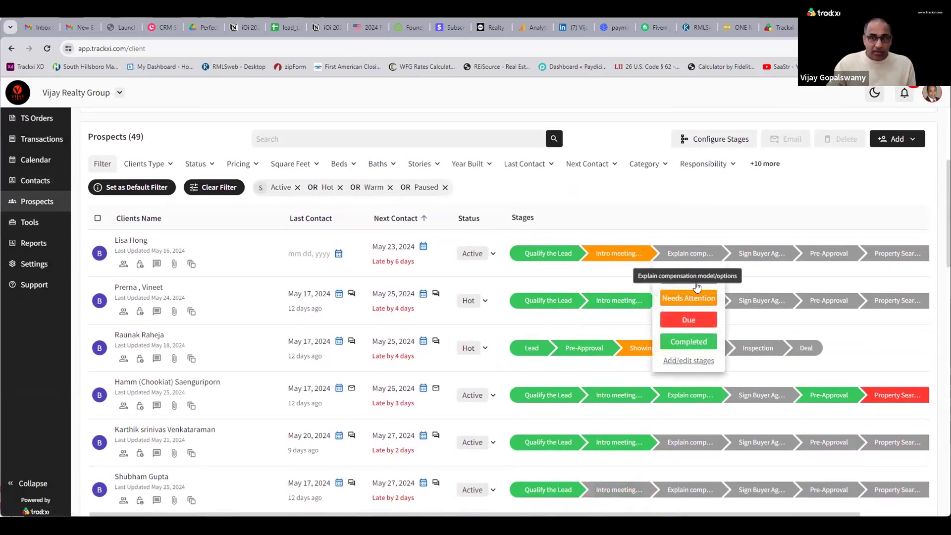
left_click(703, 225)
Review the Buyer and Seller pipeline stages in Configure Stages and close it.
left_click(709, 139)
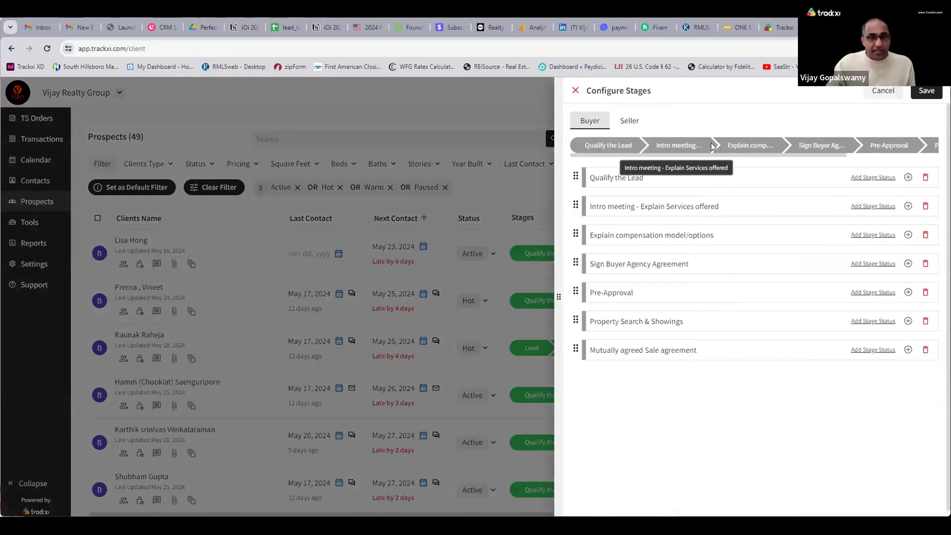
left_click(630, 121)
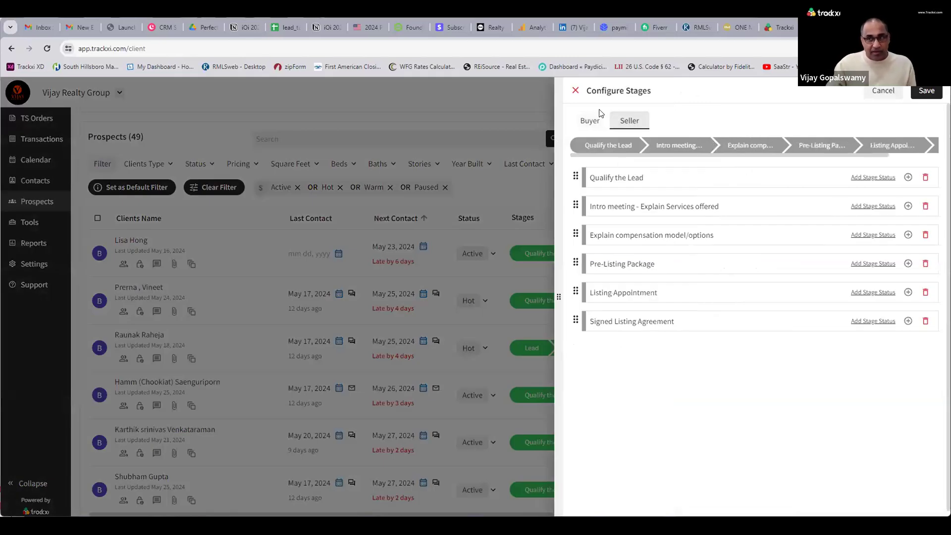
left_click(576, 91)
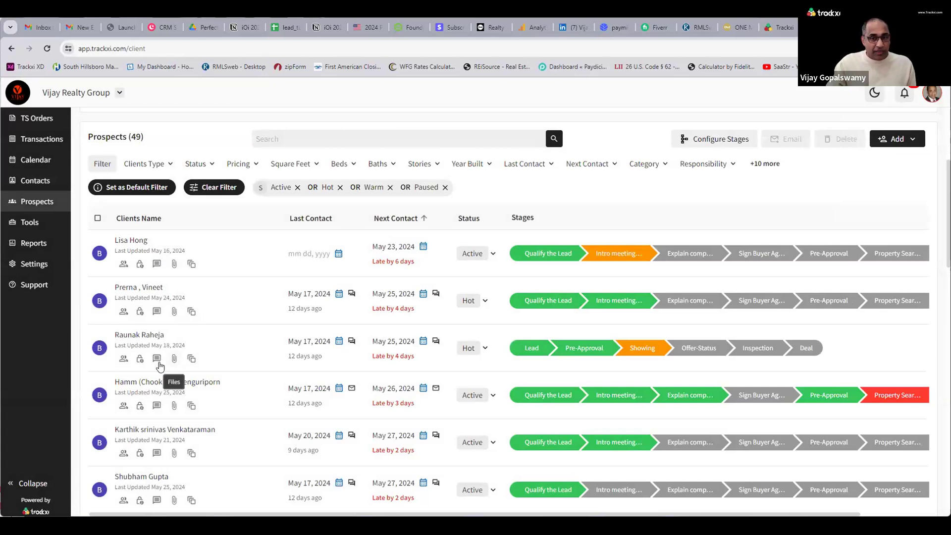
Preview a prospect's pre-approval letter from their files, then close the files.
left_click(174, 359)
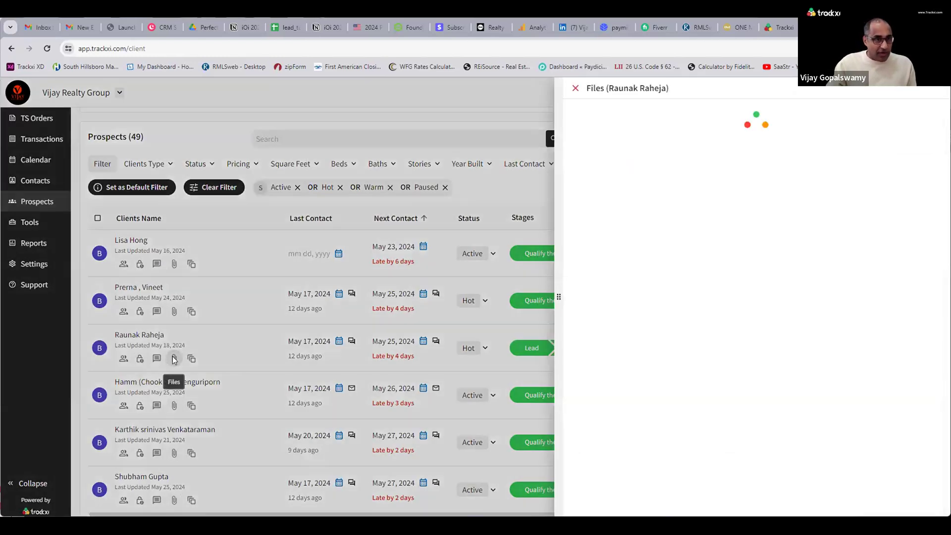
left_click(616, 294)
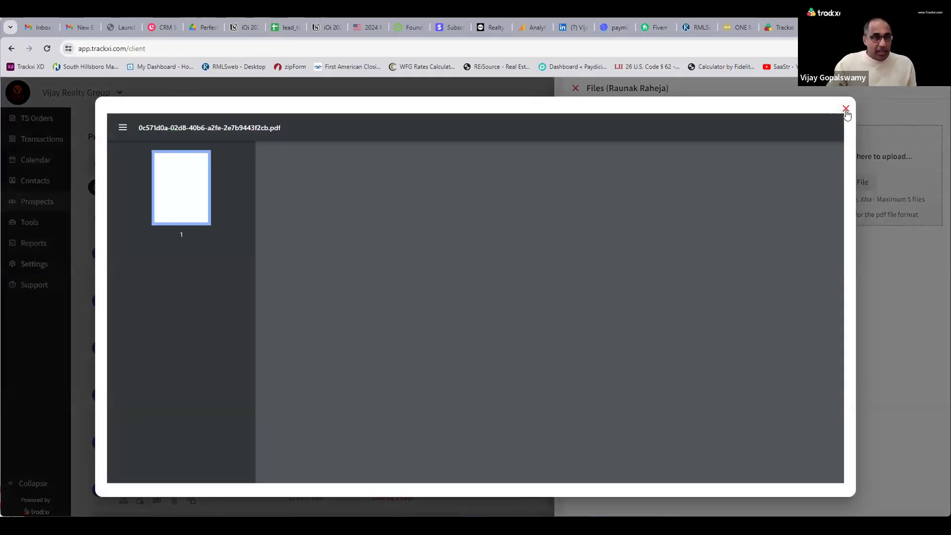
left_click(846, 109)
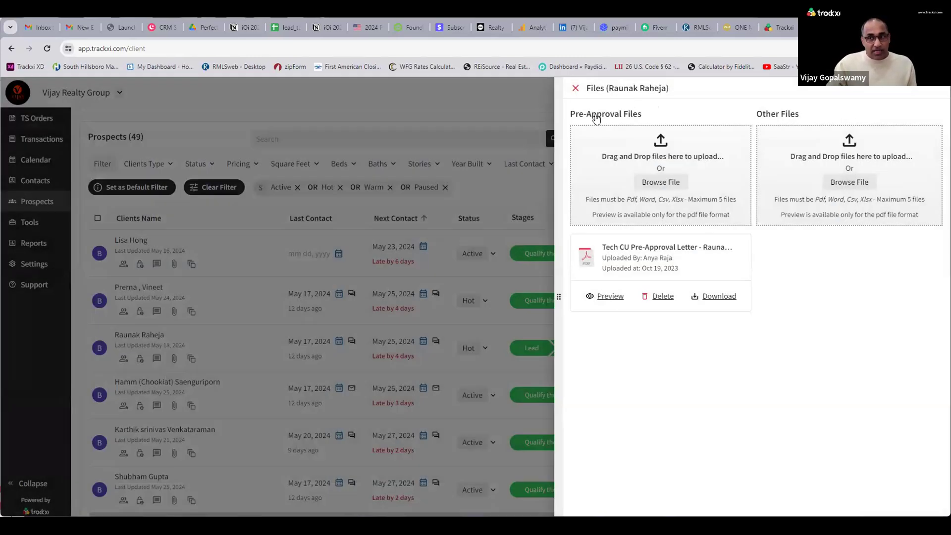
left_click(539, 225)
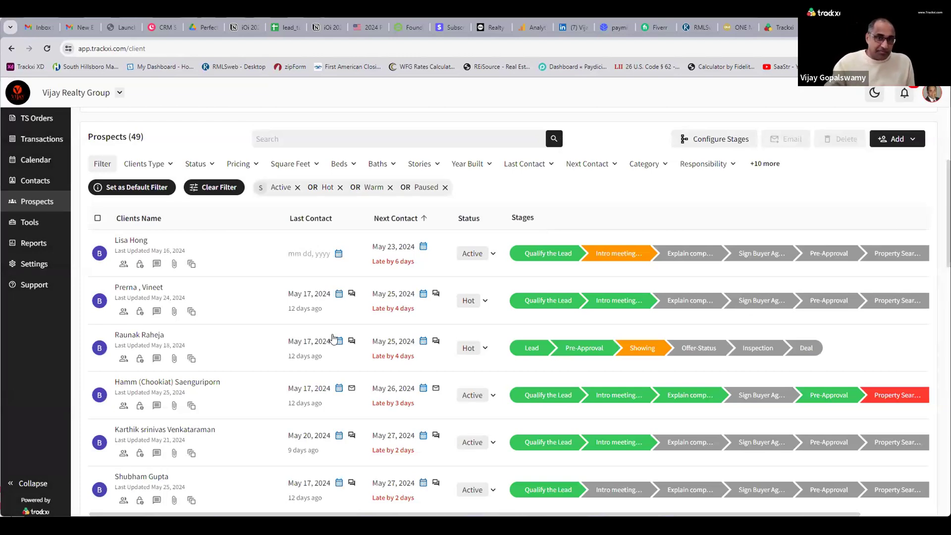
In Tools, search Password Hints for 'docu' and reveal the saved Docusign login.
left_click(48, 224)
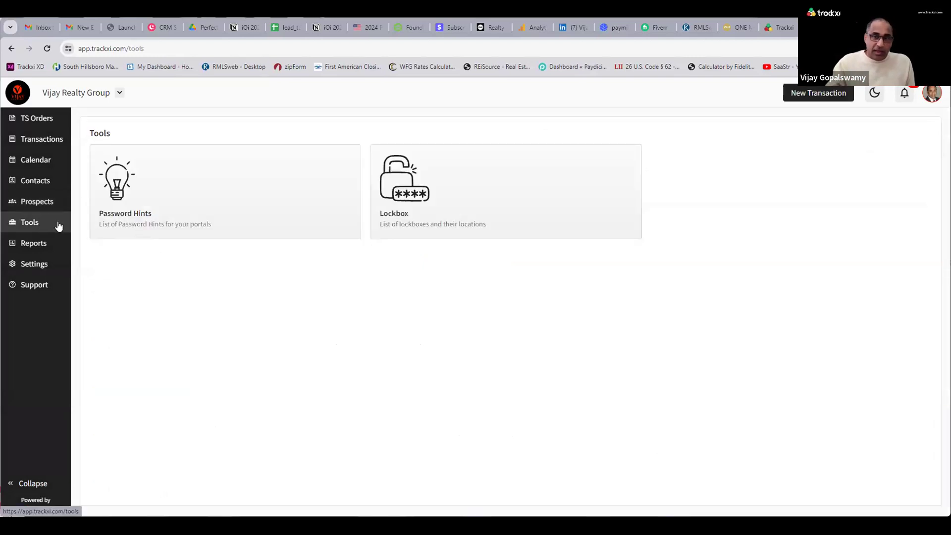
left_click(223, 210)
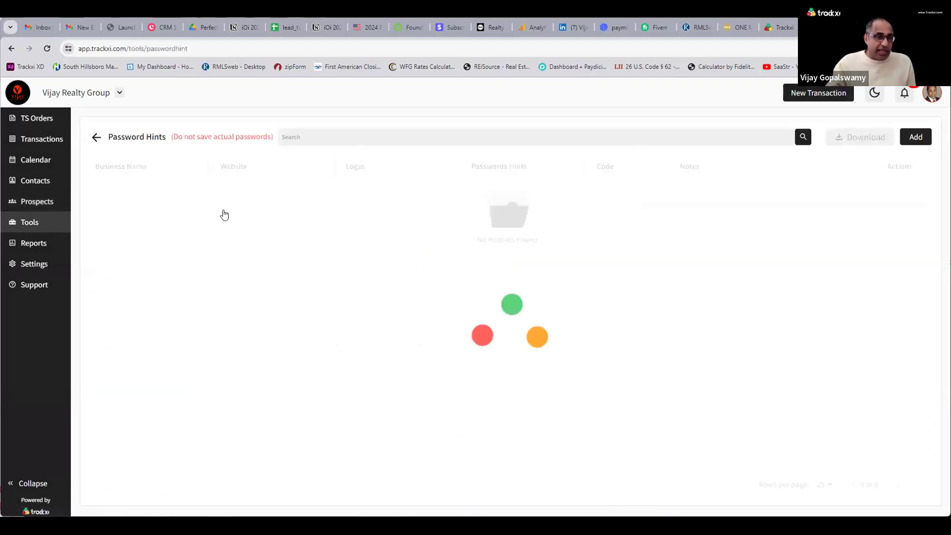
left_click(317, 138)
type("docu")
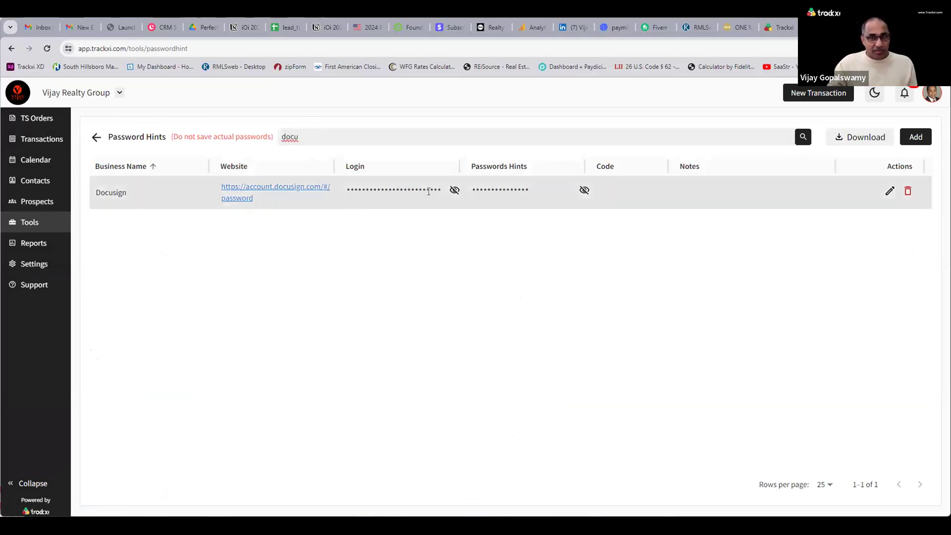
left_click(452, 190)
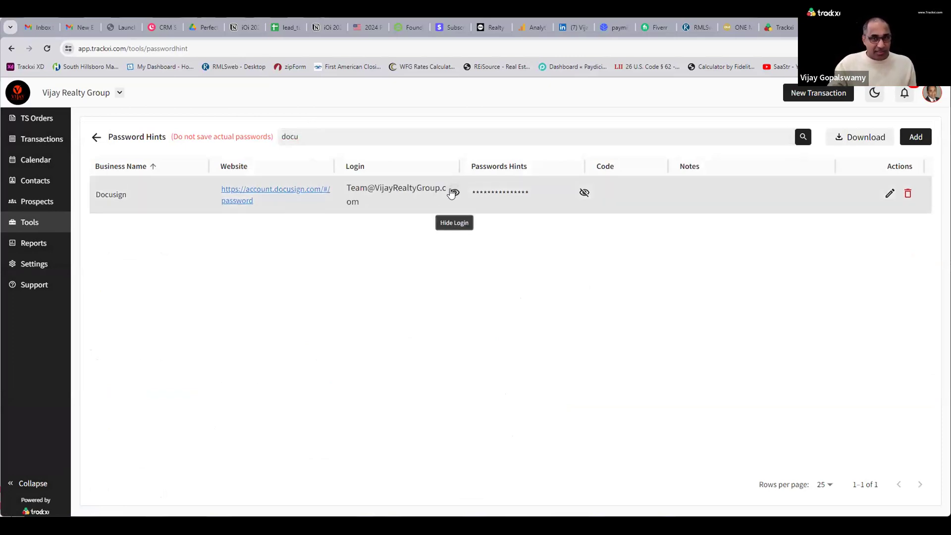
left_click(96, 140)
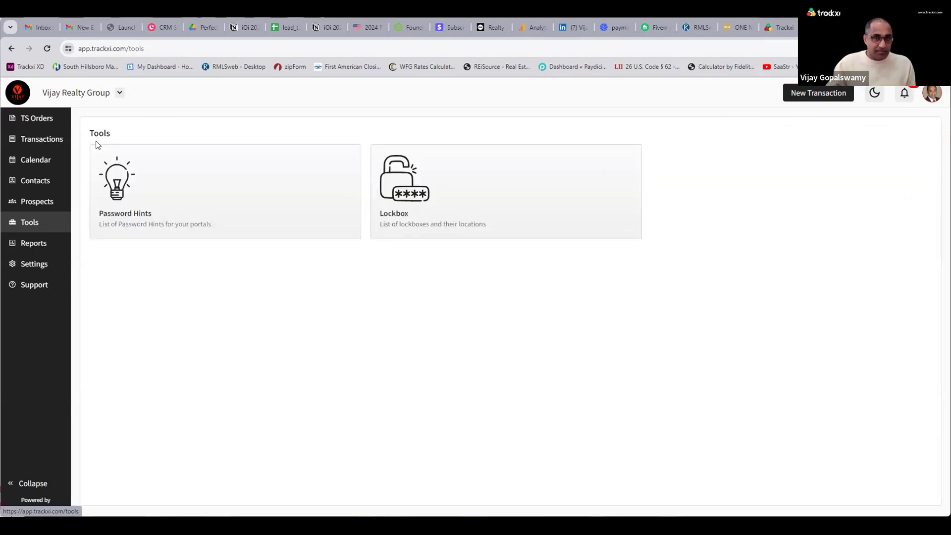
Look over the Lockbox list, then open the Reports dashboard.
left_click(433, 205)
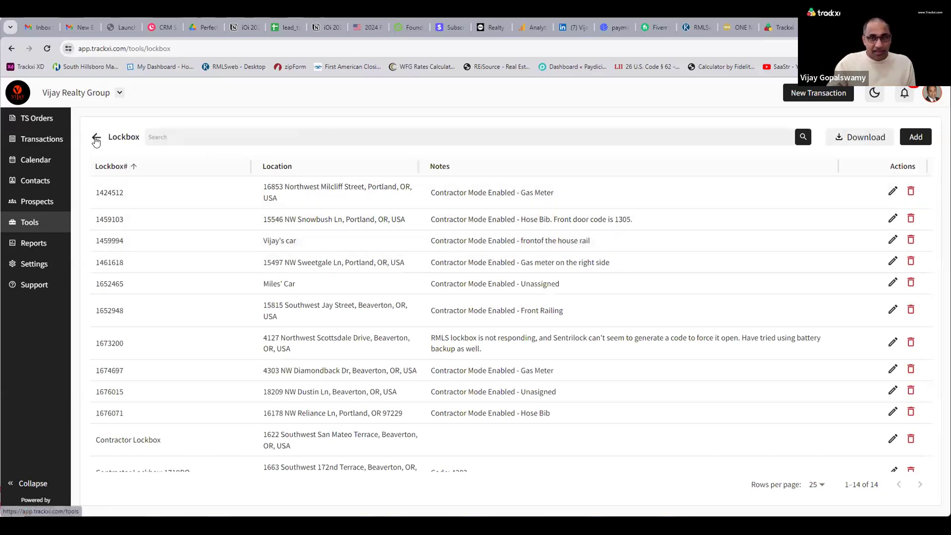
left_click(96, 141)
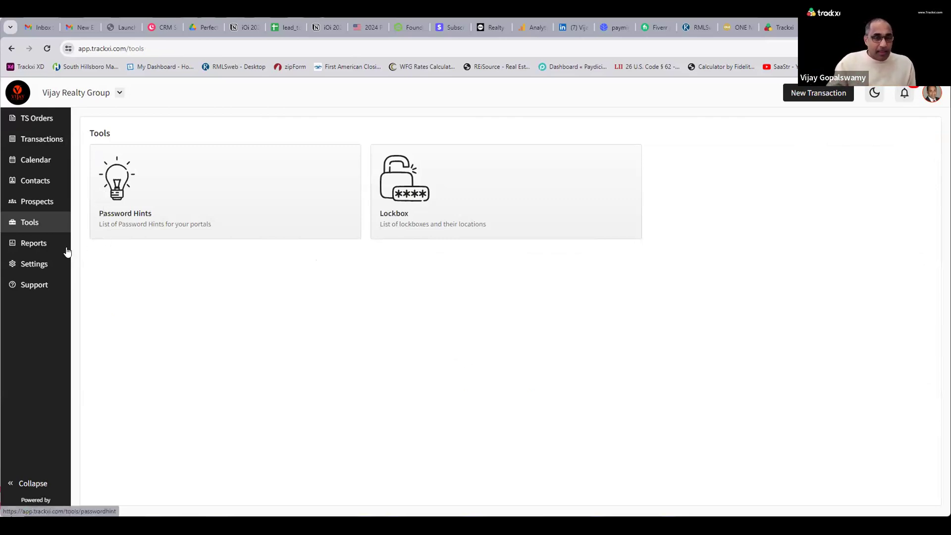
left_click(41, 248)
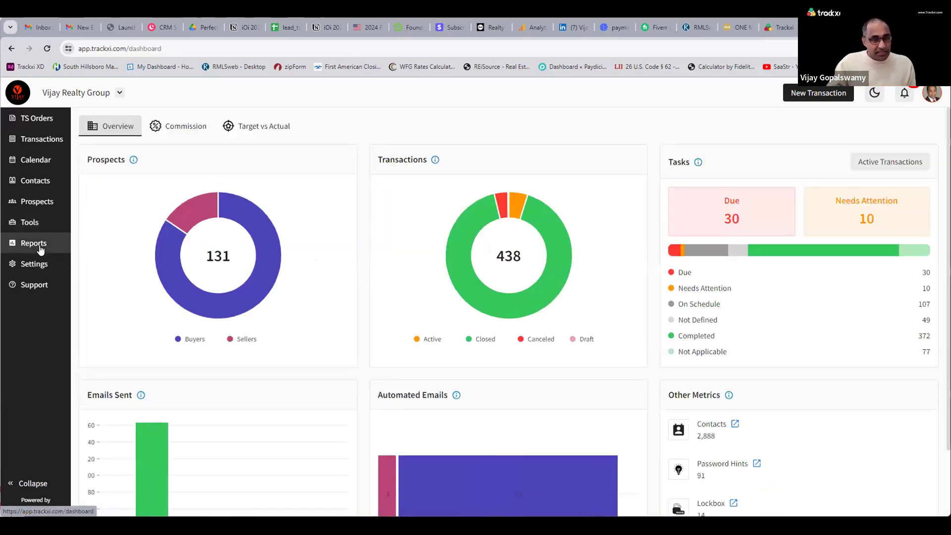
Set the yearly Target Commission to 250,000 in Target vs Actual and save it.
left_click(272, 129)
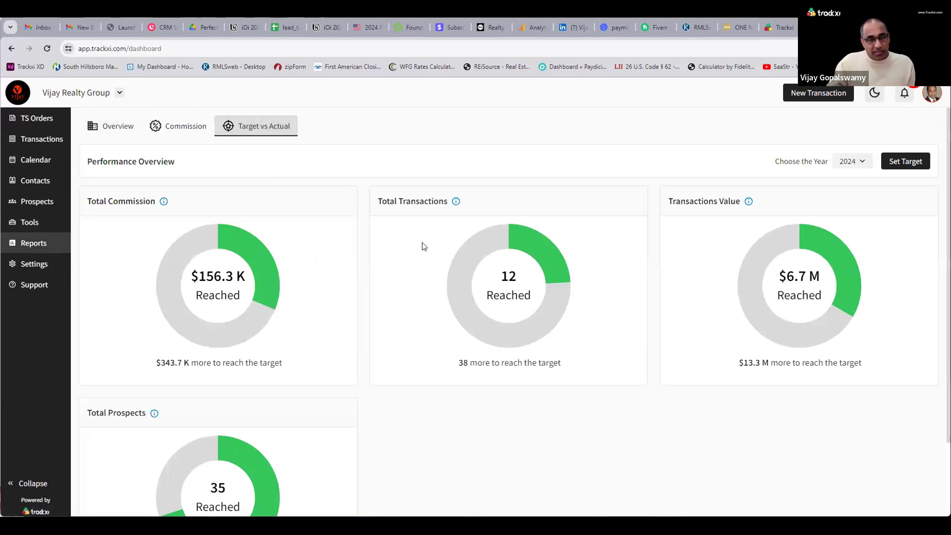
left_click(906, 161)
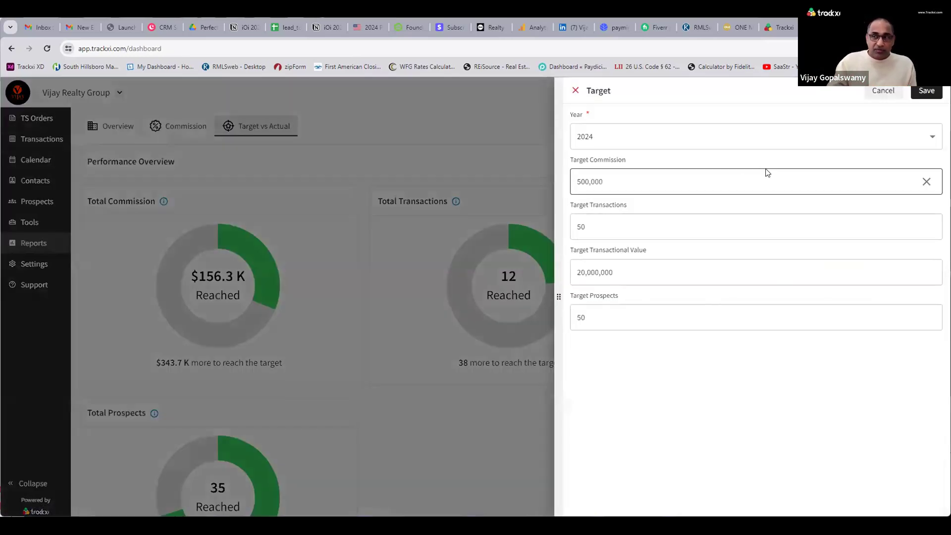
left_click(644, 181)
key("ctrl+a")
type("250,000")
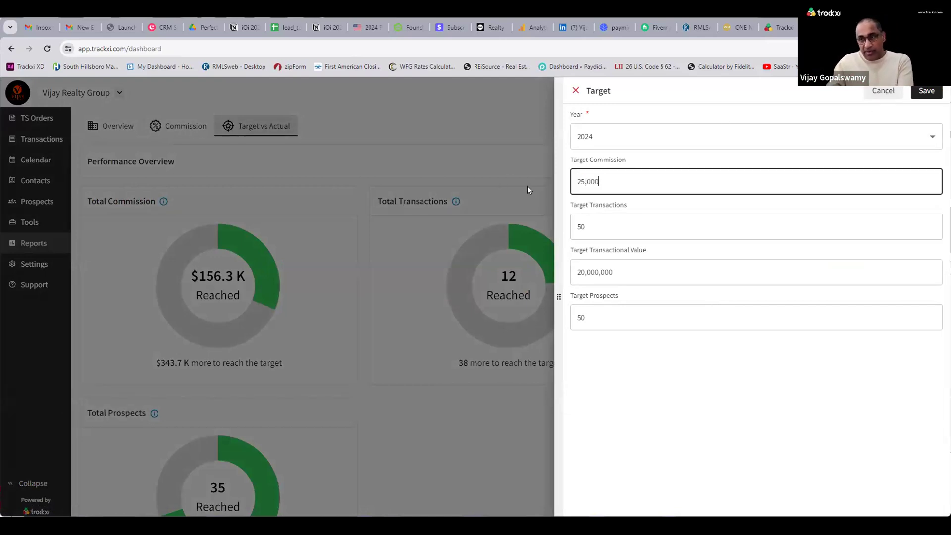
left_click(643, 221)
left_click(924, 91)
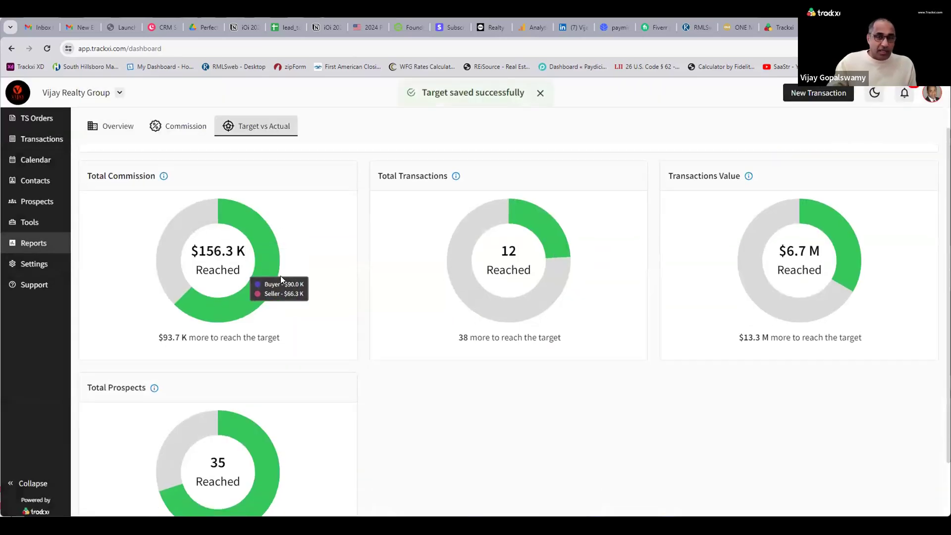
Scroll through the commission figures, then return to the Reports overview.
scroll(284, 279, "down", 2)
scroll(283, 279, "up", 2)
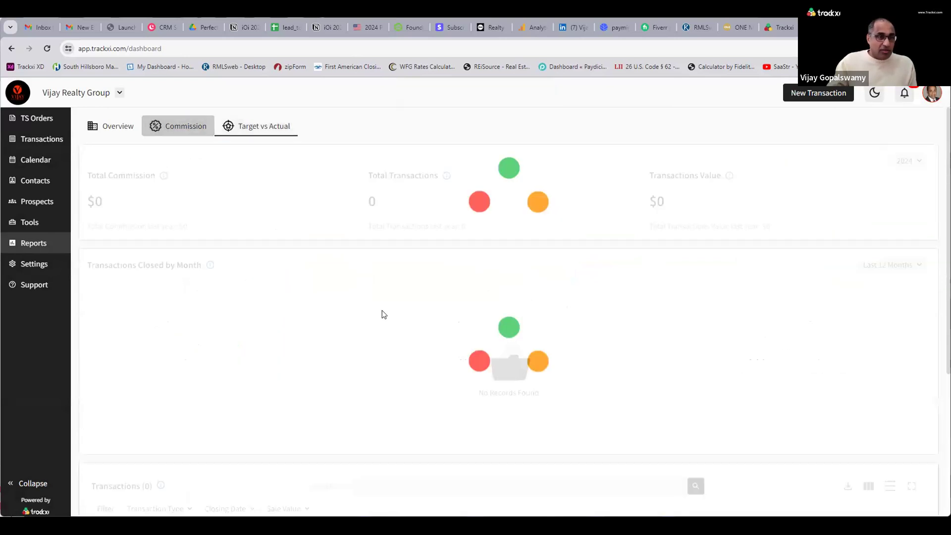
scroll(378, 315, "down", 2)
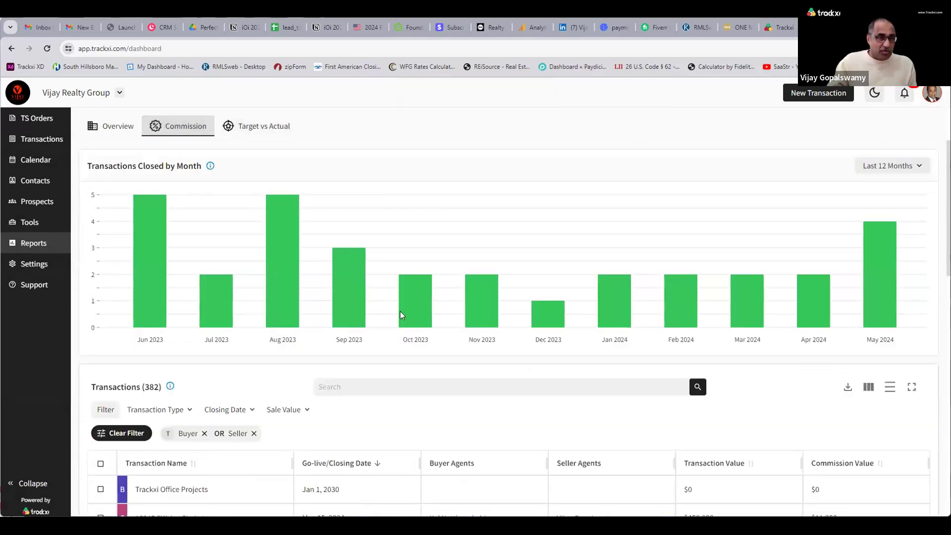
scroll(490, 317, "down", 5)
scroll(535, 311, "down", 10)
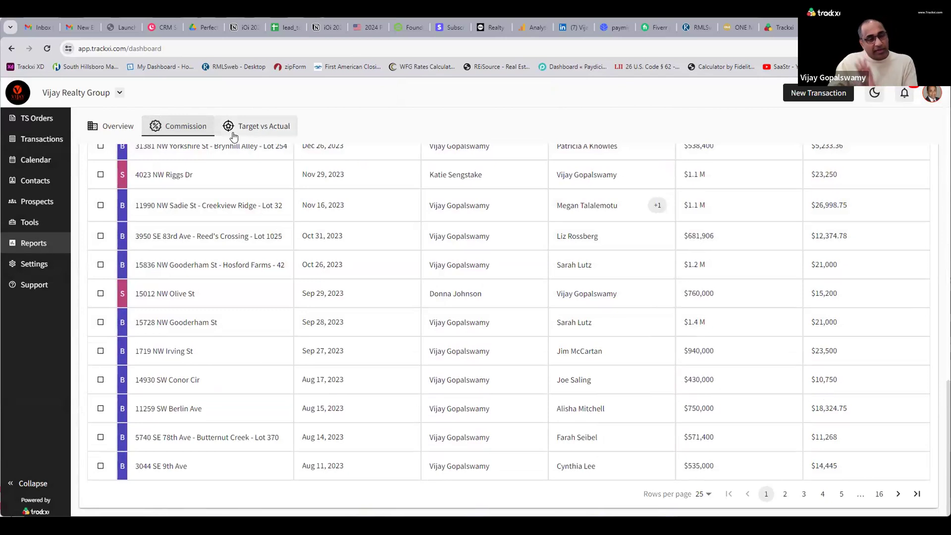
left_click(112, 124)
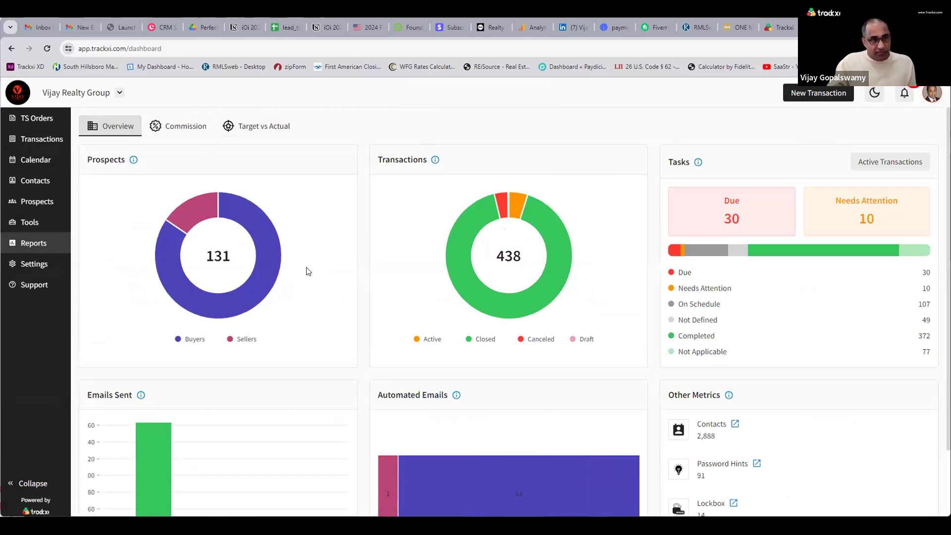
mouse_move(240, 319)
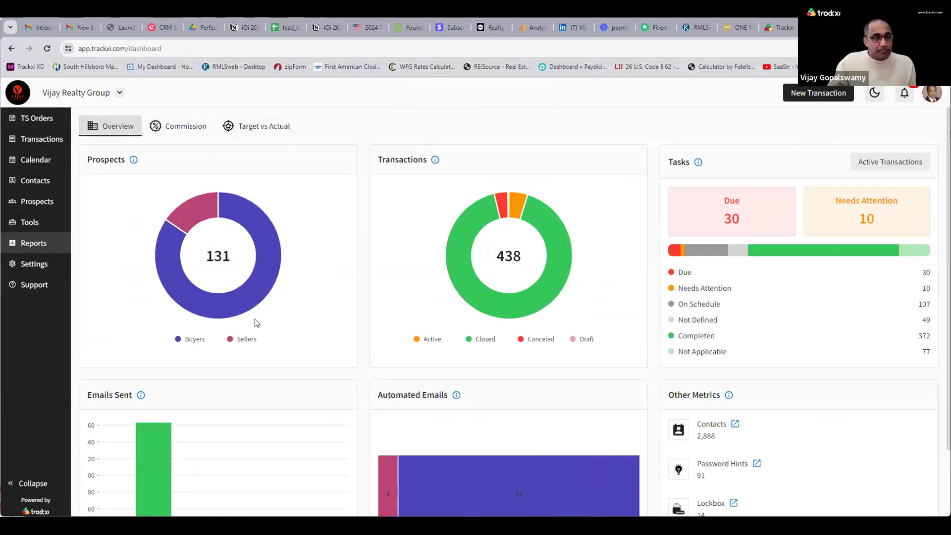
mouse_move(213, 300)
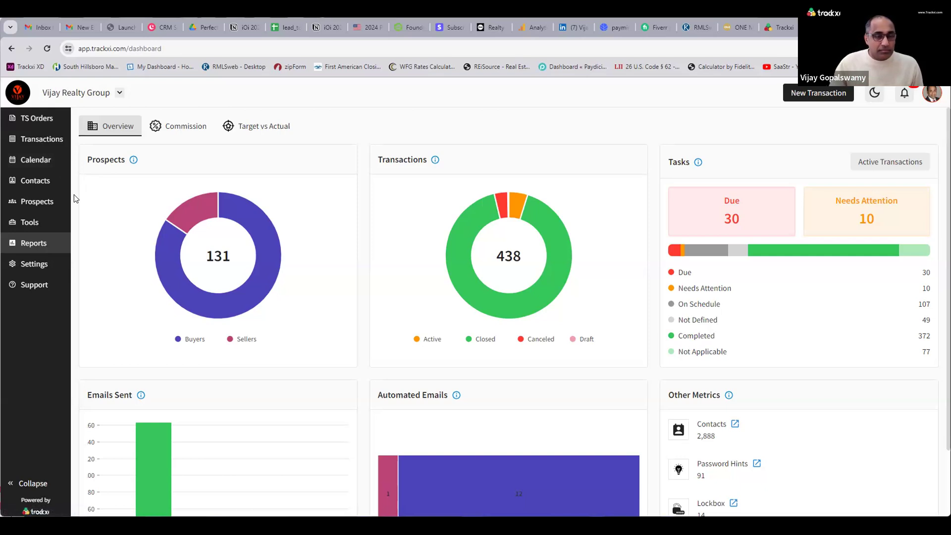
Review Settings' Team Members, Plan & Billing, and Text Message and Push notifications, then go to Prospects.
left_click(50, 268)
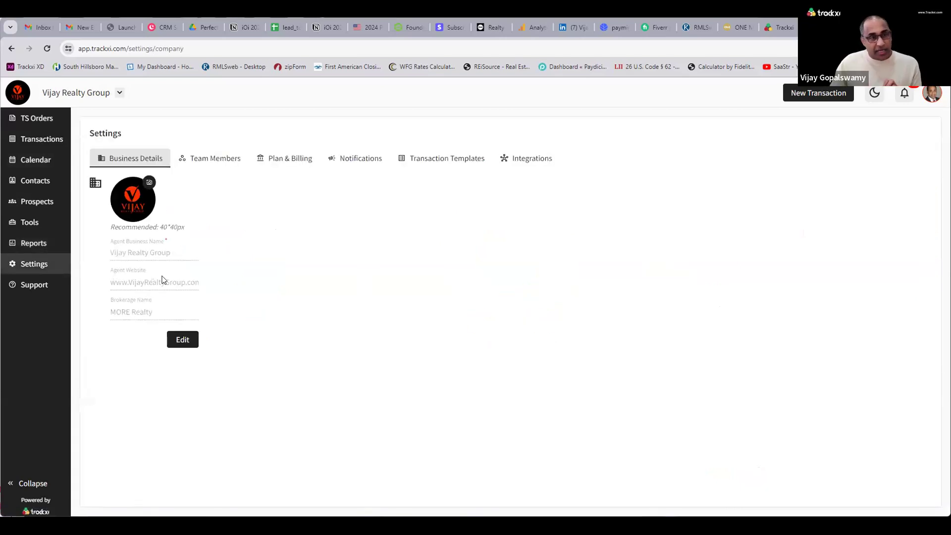
left_click(208, 162)
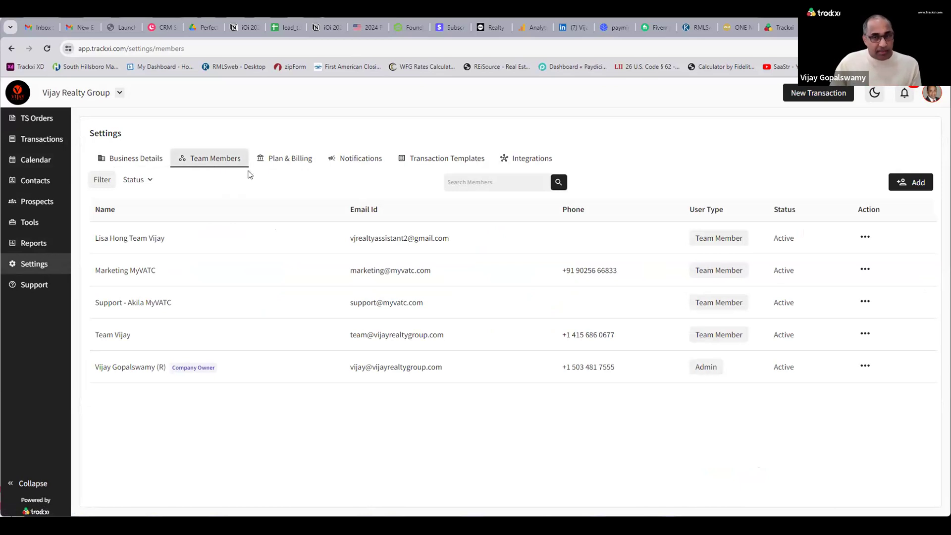
left_click(279, 163)
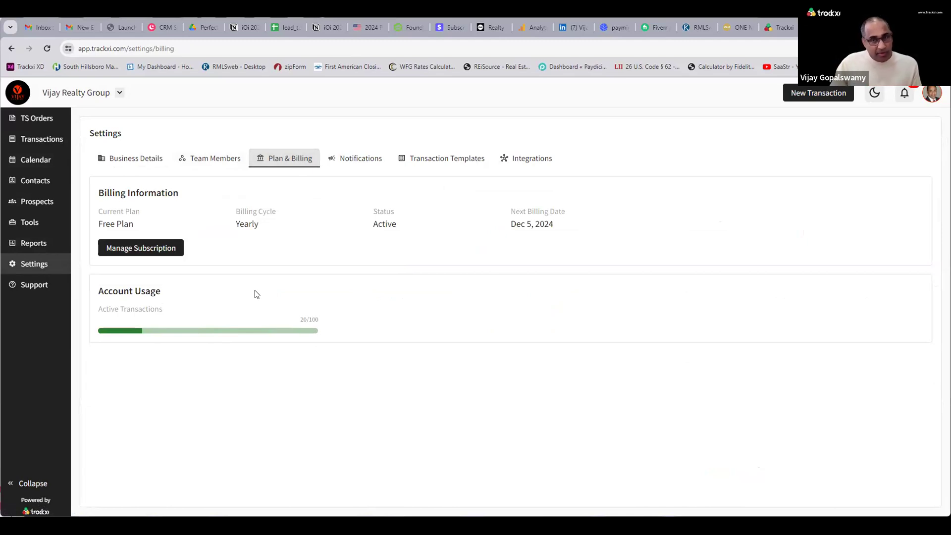
left_click(362, 163)
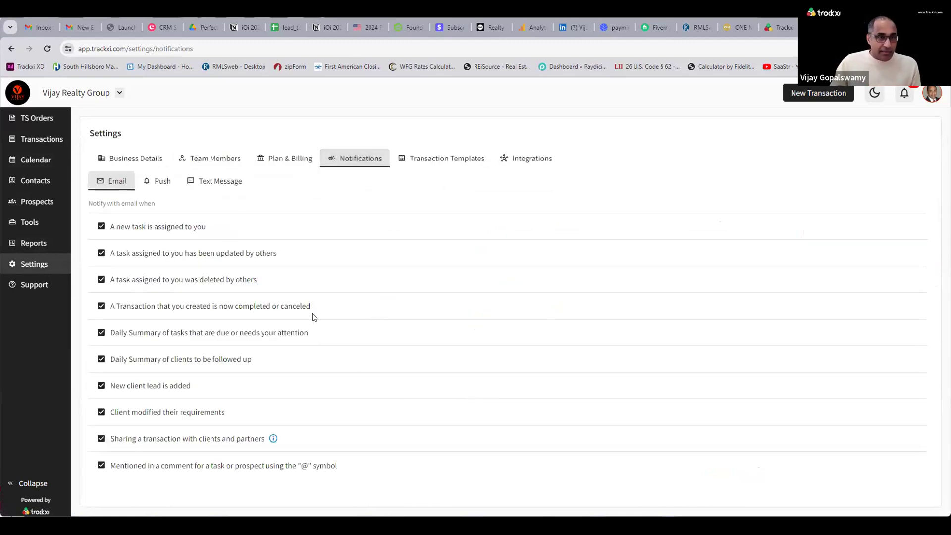
left_click(232, 181)
left_click(165, 183)
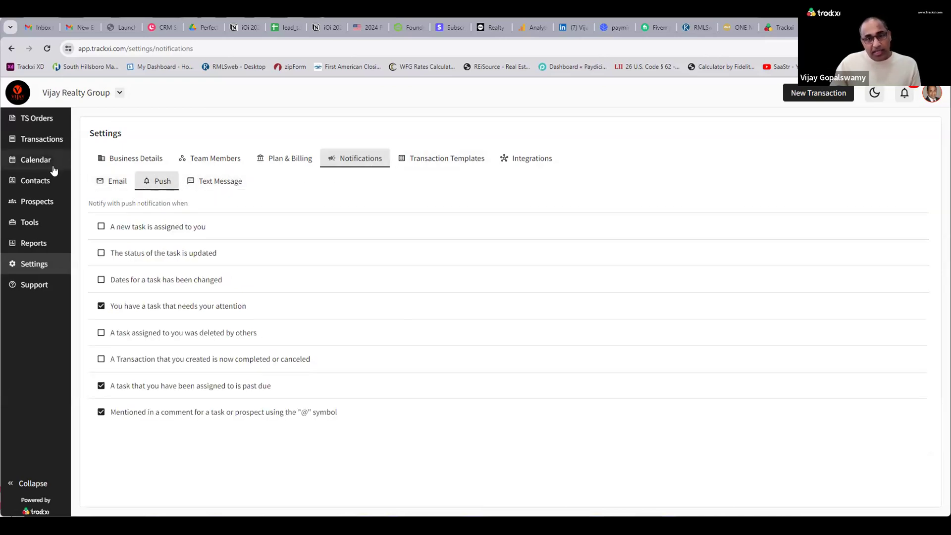
left_click(47, 203)
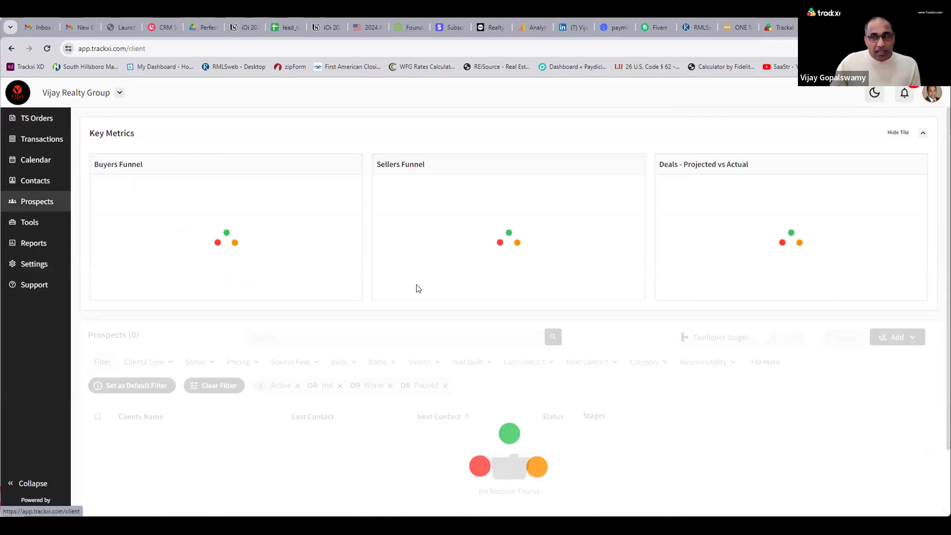
Copy the Buyer/Seller Form Link from the Add menu and load it in a new browser tab.
left_click(890, 342)
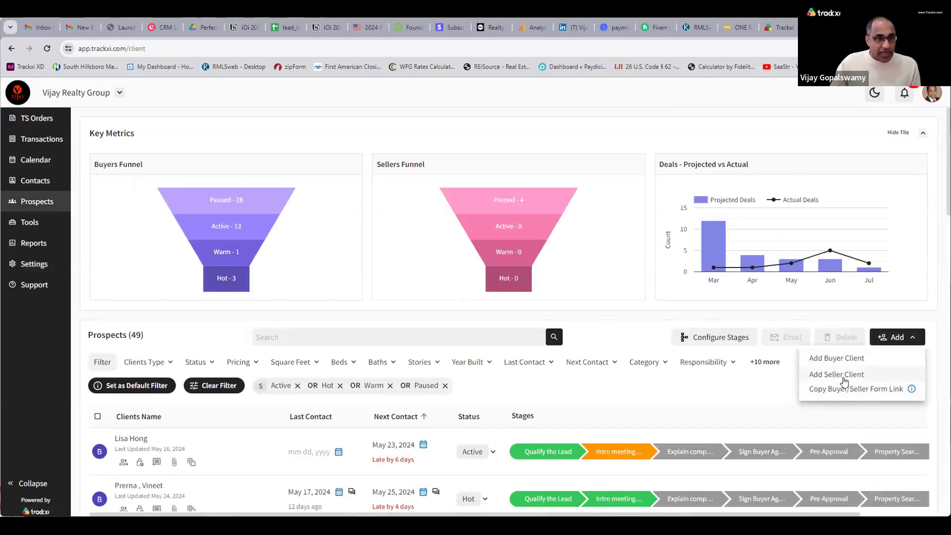
left_click(843, 390)
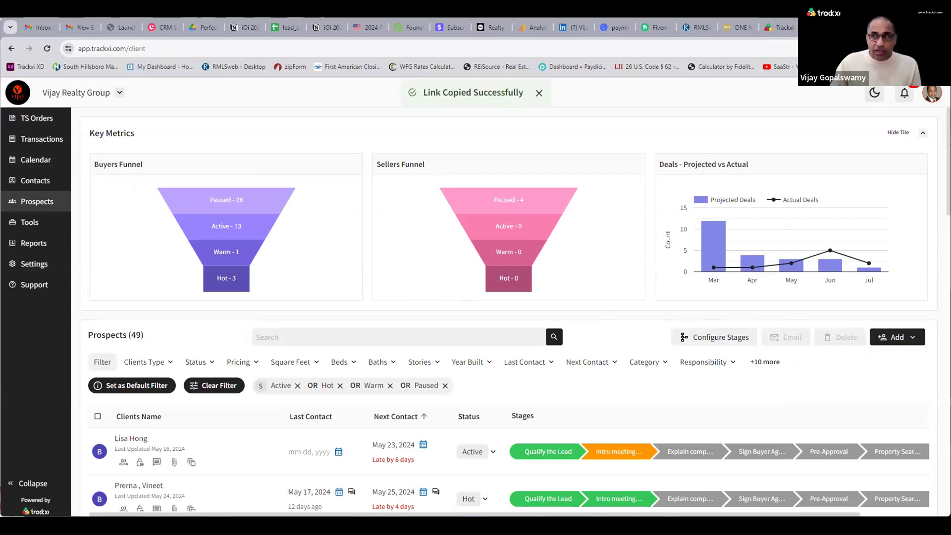
key("ctrl+t")
key("ctrl+v")
key("Return")
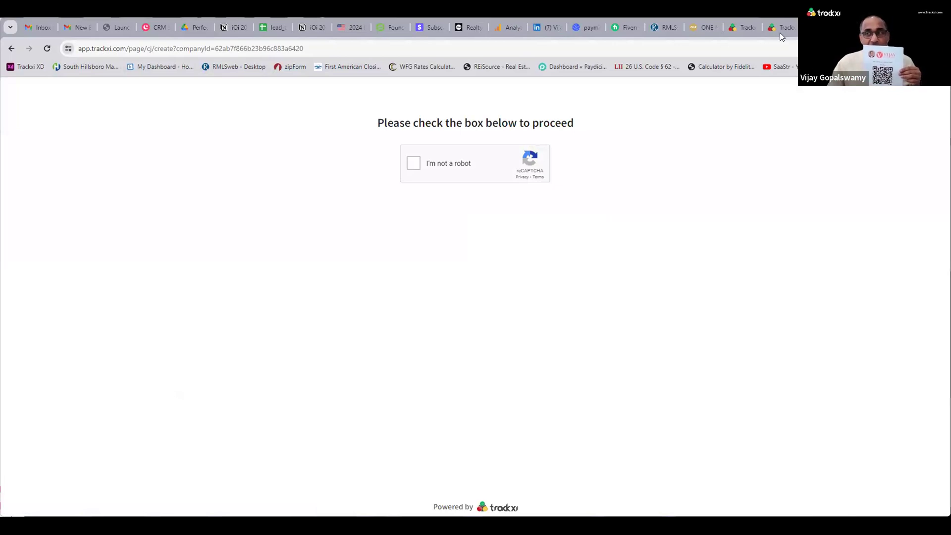
Return to the Prospects tab and scroll the 49-prospect client list.
left_click(746, 29)
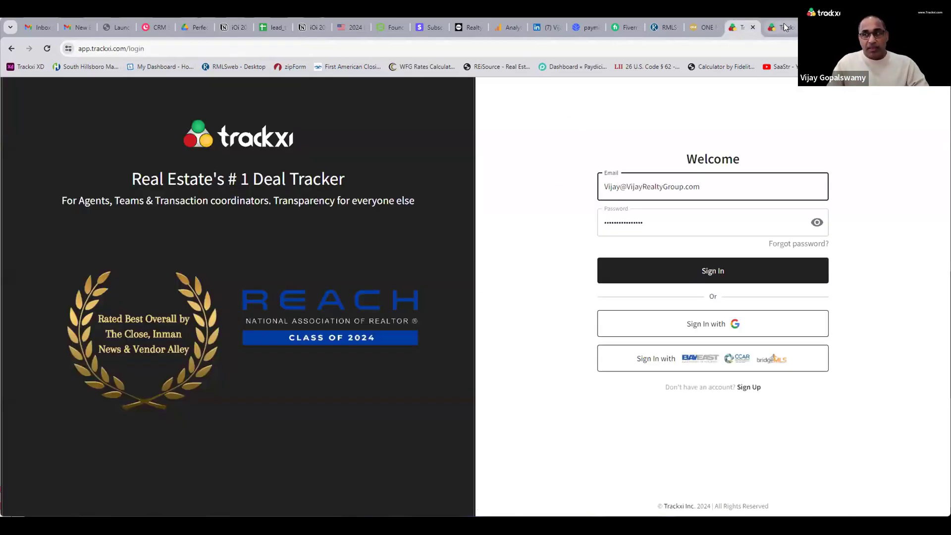
left_click(783, 26)
scroll(372, 439, "down", 3)
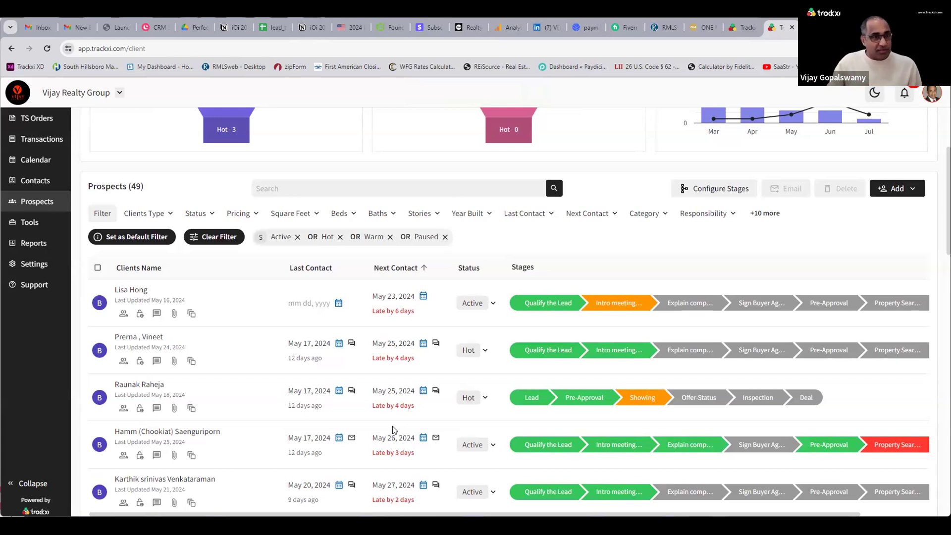
In Settings, browse Transaction Templates to the Listing templates and open VRG - Listing.
left_click(61, 273)
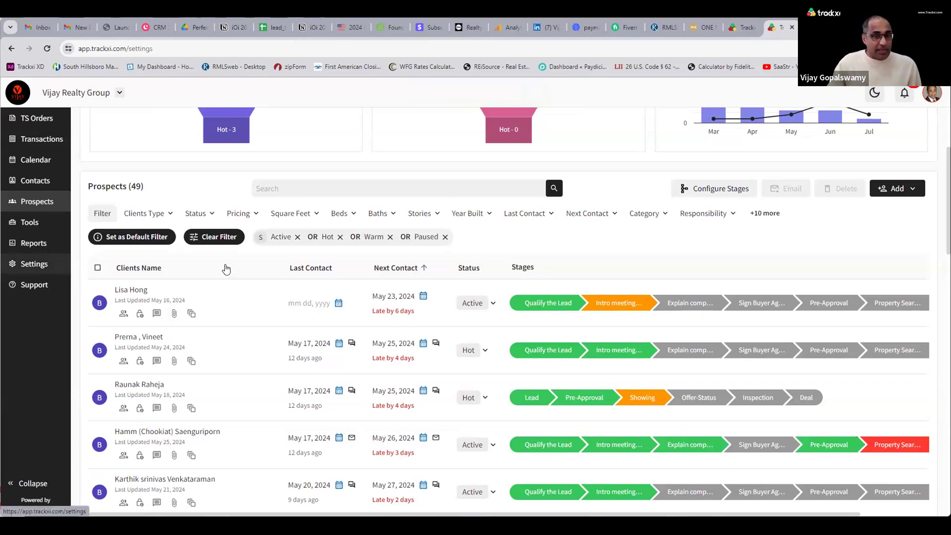
left_click(351, 159)
left_click(427, 163)
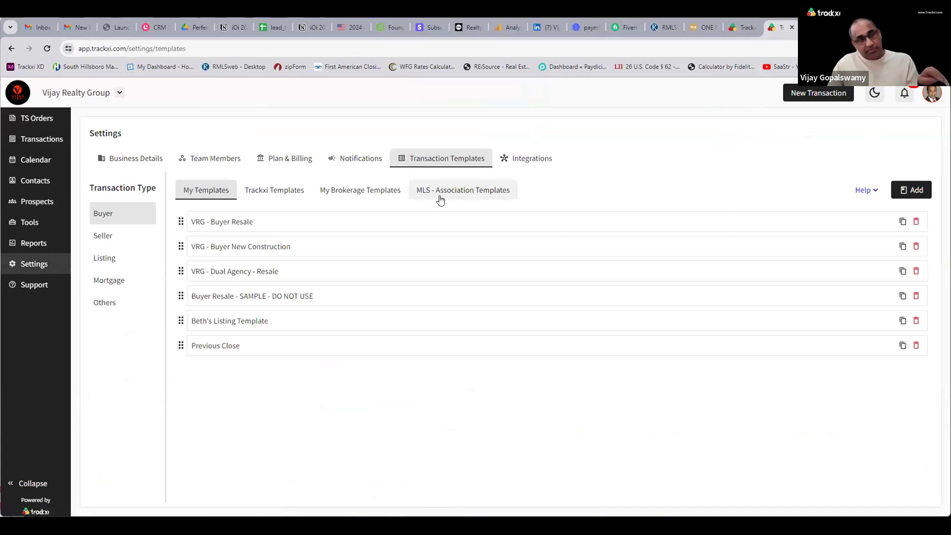
left_click(133, 234)
left_click(132, 258)
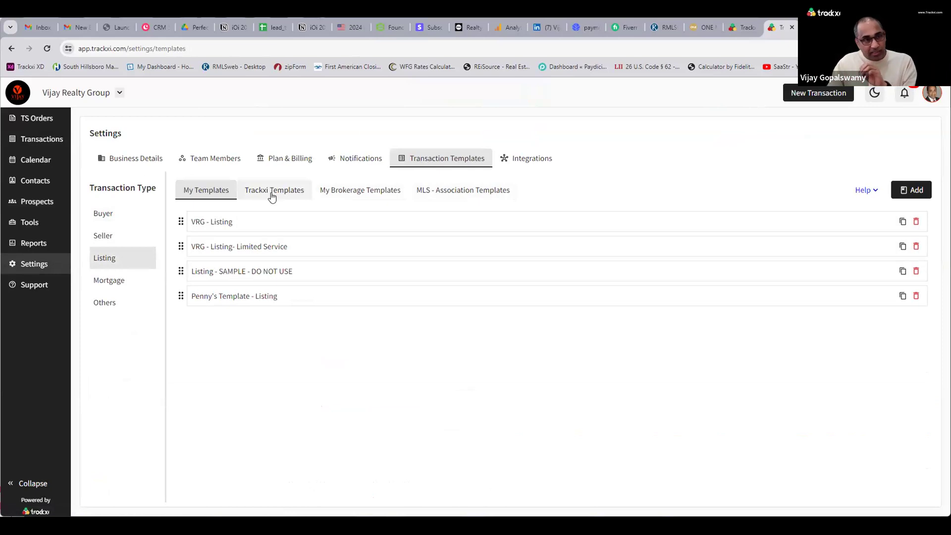
left_click(220, 229)
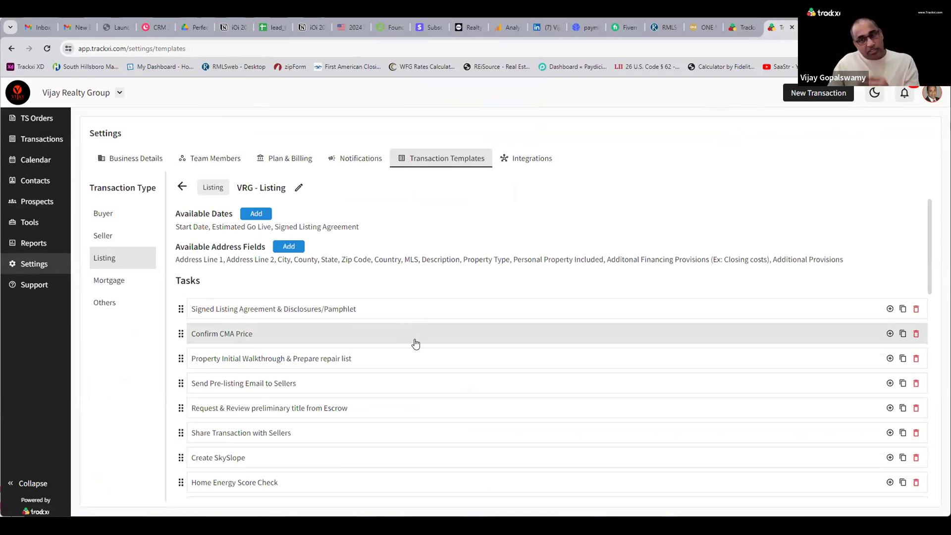
scroll(414, 344, "down", 2)
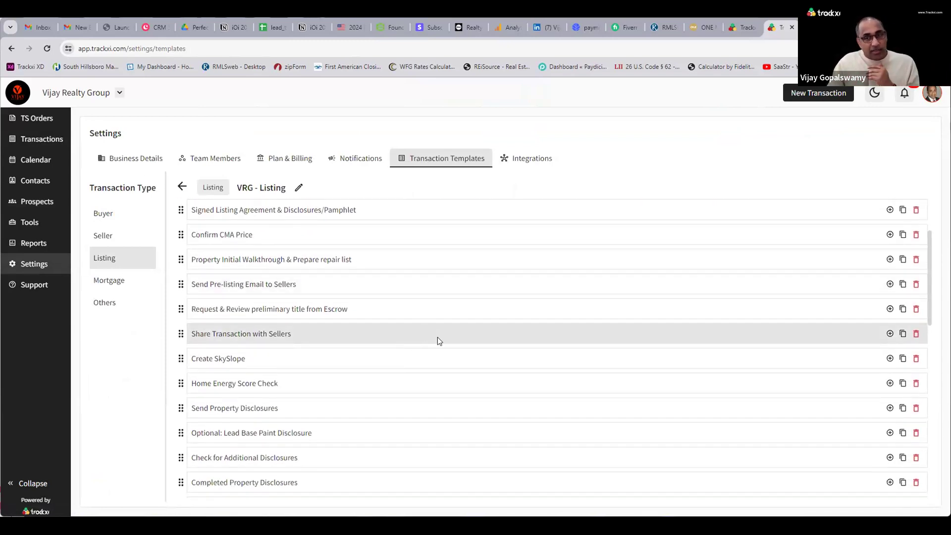
Review the Share Transaction with Sellers task details, then start a new transaction.
left_click(438, 340)
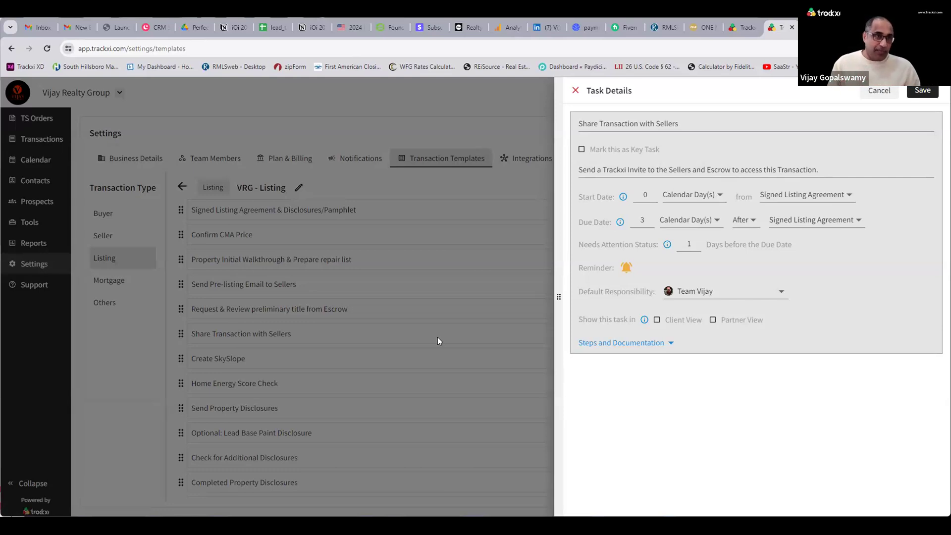
left_click(879, 90)
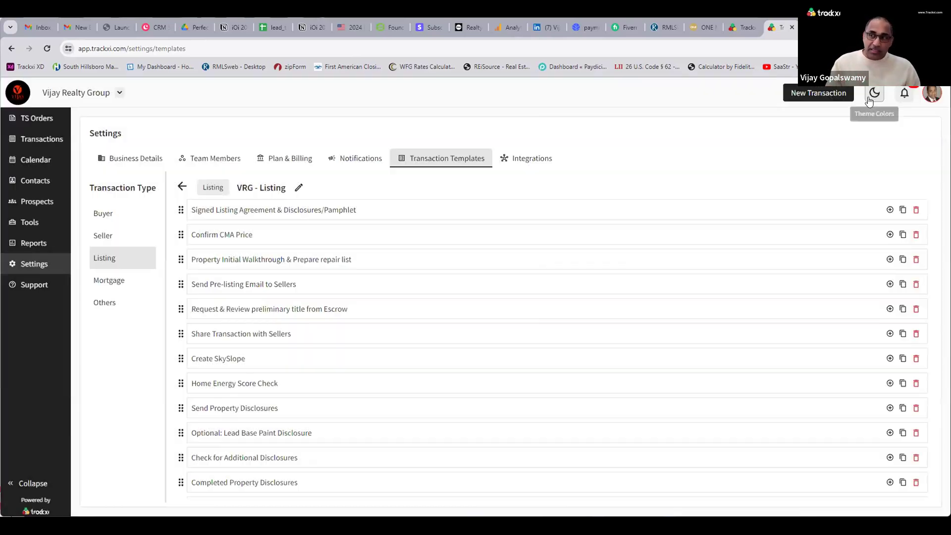
left_click(821, 97)
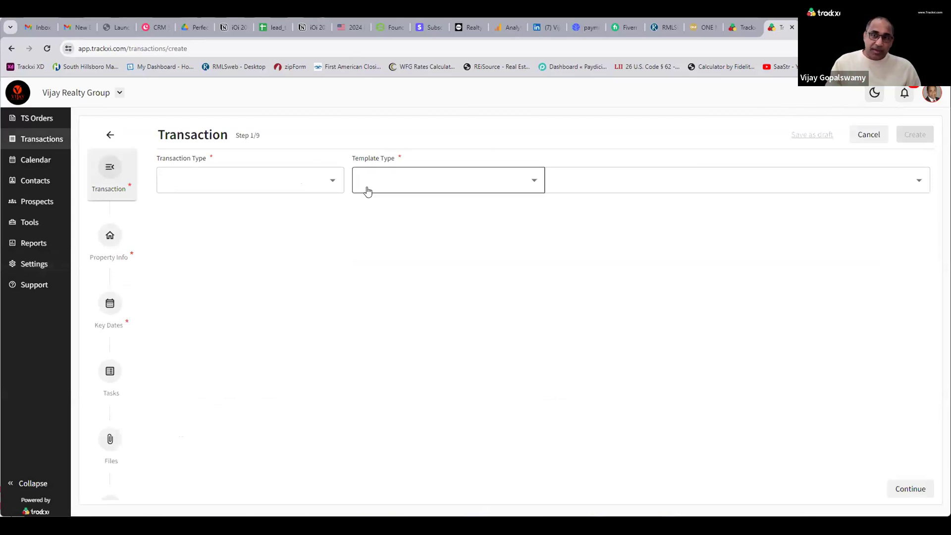
Set the transaction type to Listing with the My Templates VRG - Listing template.
left_click(327, 190)
left_click(268, 239)
left_click(457, 179)
left_click(556, 180)
left_click(565, 205)
left_click(894, 487)
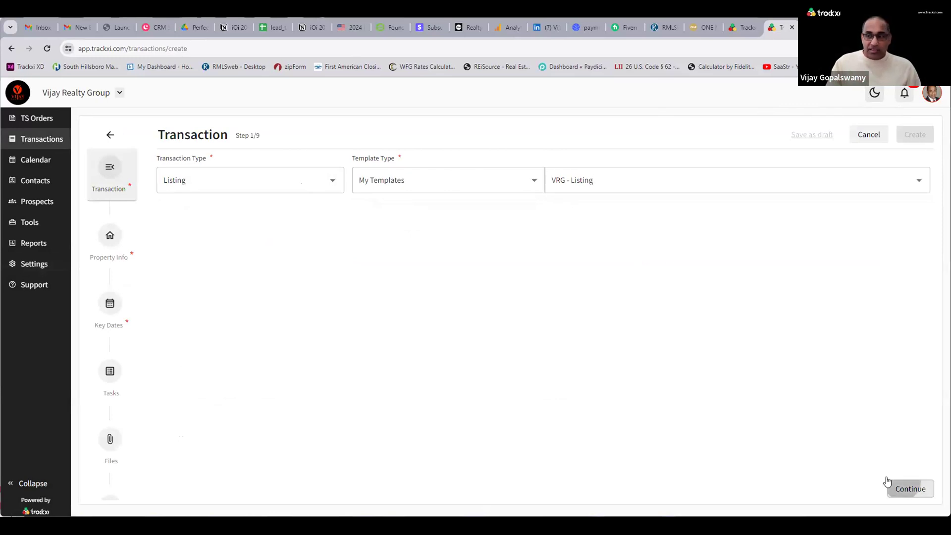
Enter the property address by typing 34553 and choosing the first suggestion.
left_click(225, 183)
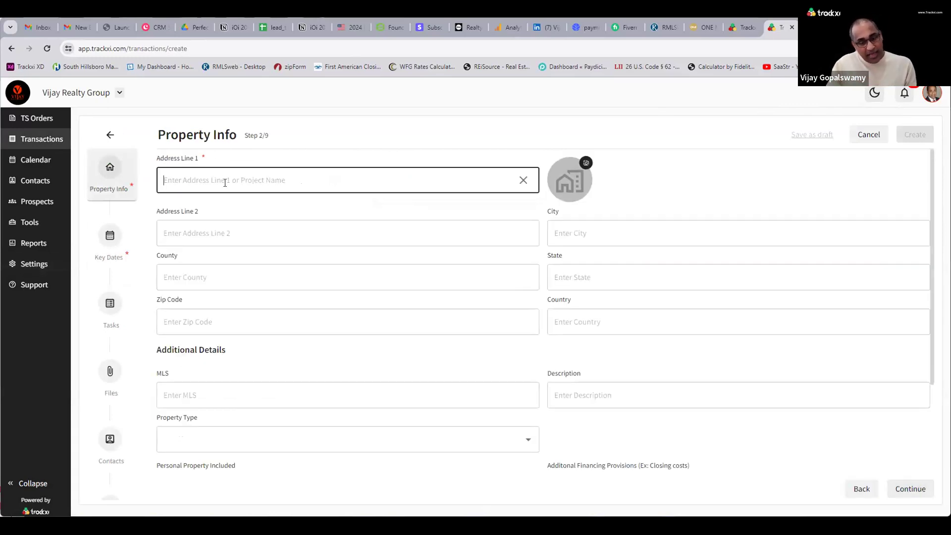
type("34553")
left_click(225, 202)
left_click(119, 245)
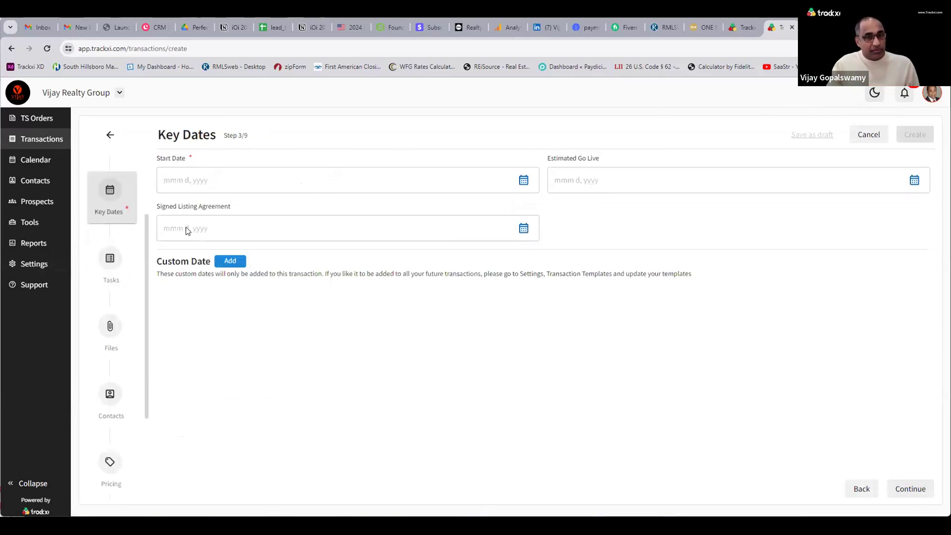
Set the start date to May 29, 2024 and estimated go live to Jun 13, 2024.
left_click(328, 186)
left_click(334, 326)
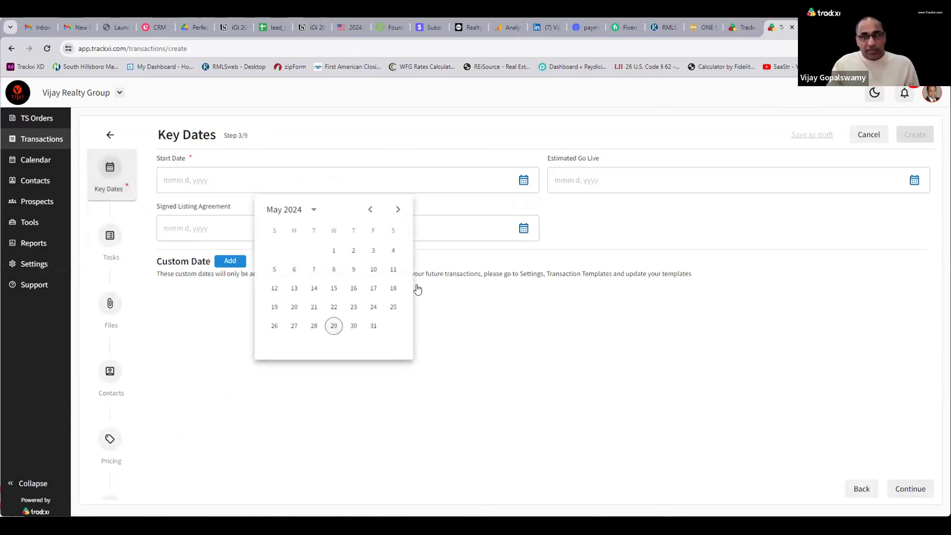
left_click(914, 179)
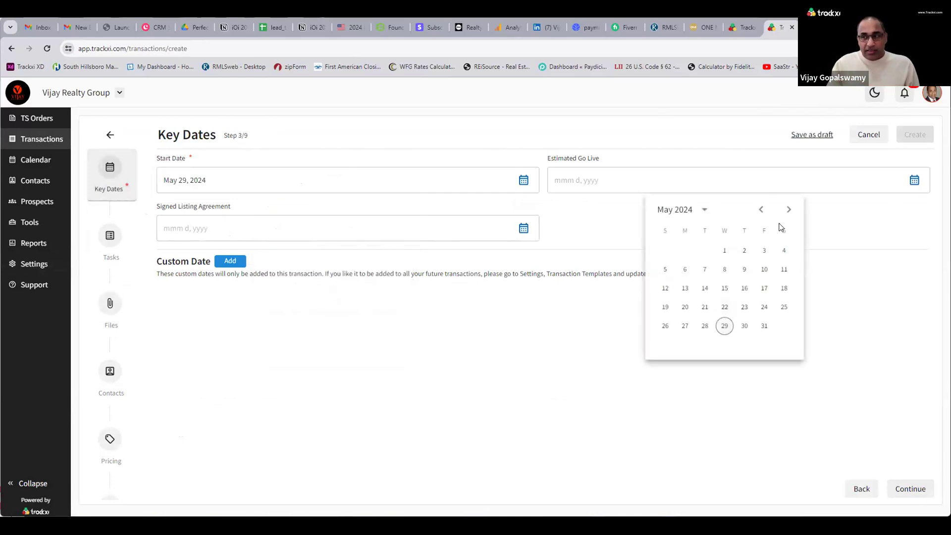
left_click(788, 209)
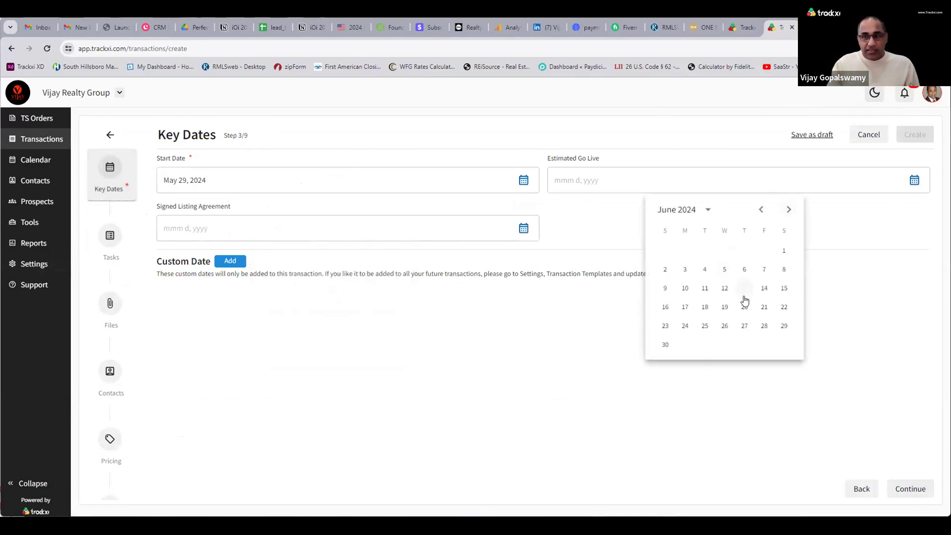
left_click(744, 290)
left_click(892, 488)
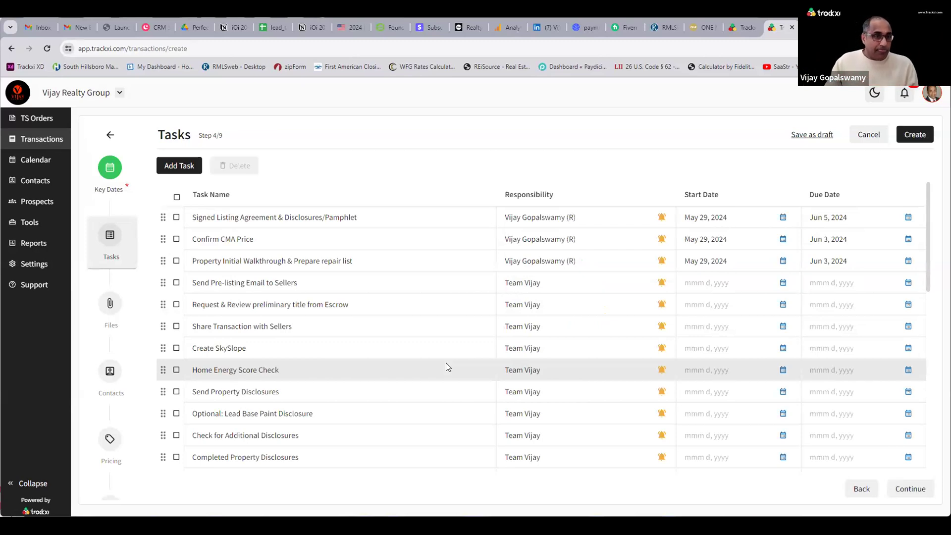
Abandon the unsaved transaction for Settings and view the Integrations page.
left_click(28, 264)
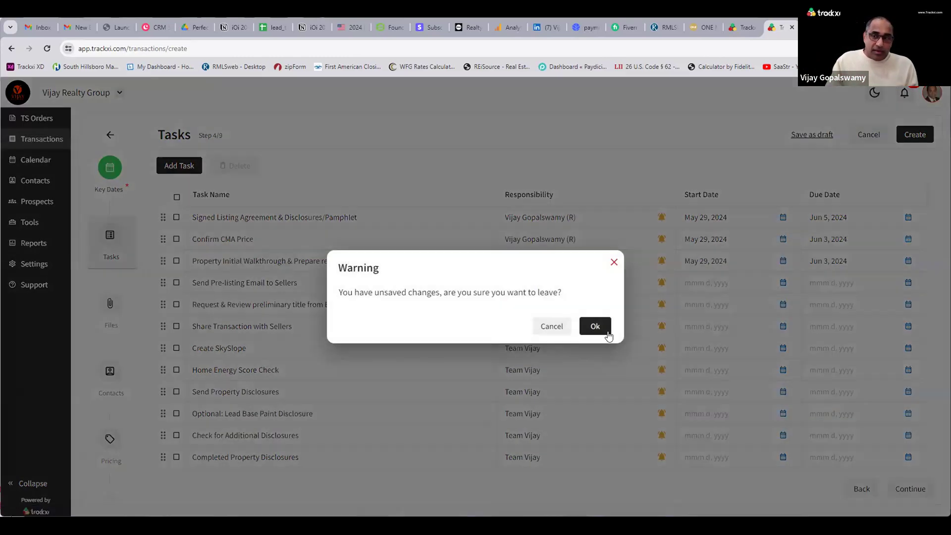
left_click(597, 327)
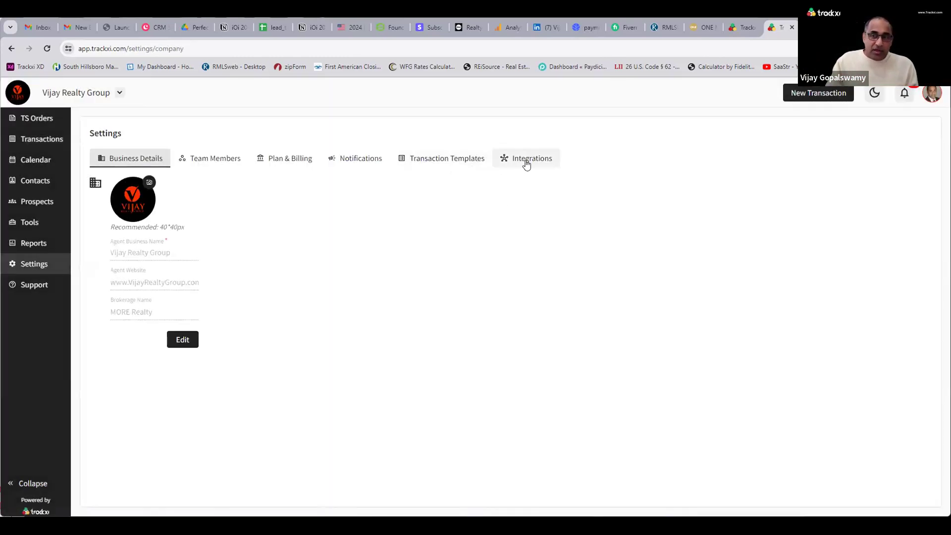
left_click(526, 158)
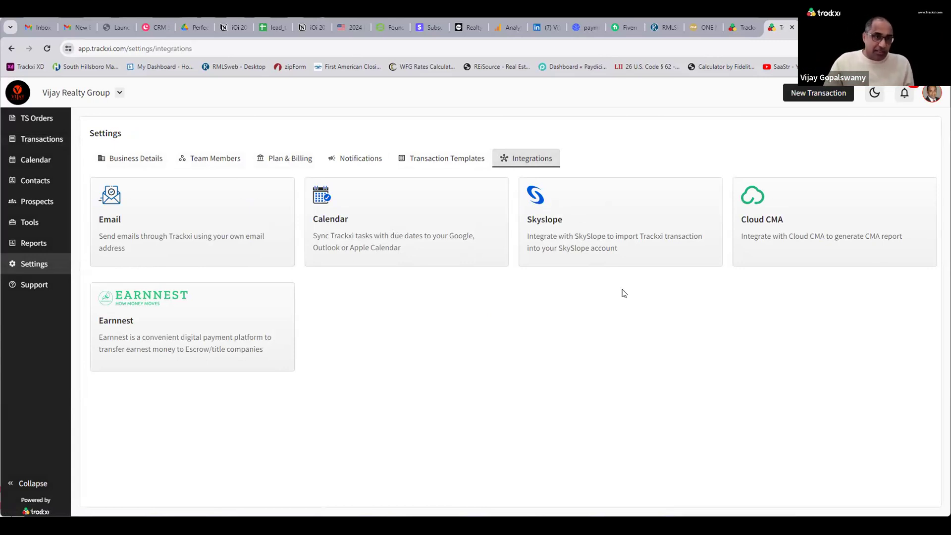
Watch the Overview of Transaction Email Templates help video, then return to the Support overview.
left_click(34, 285)
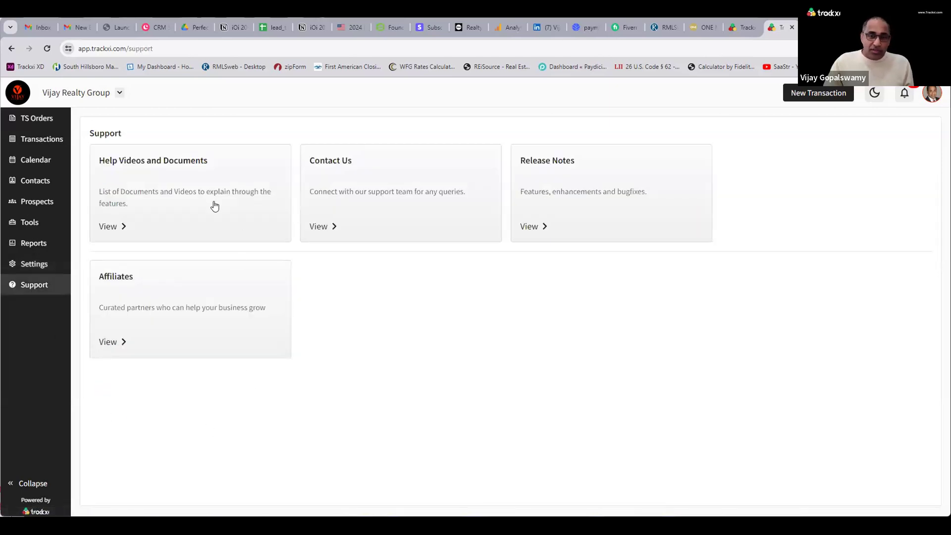
left_click(110, 223)
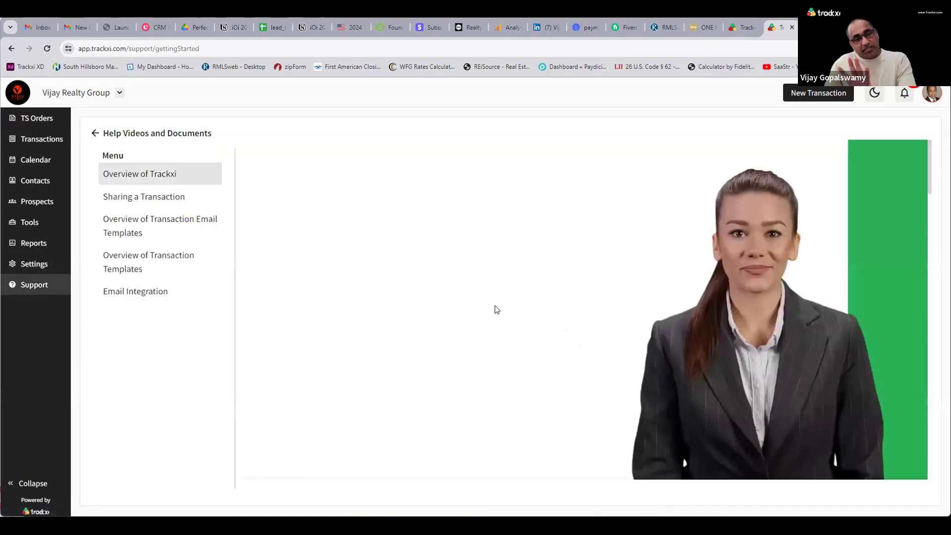
left_click(166, 233)
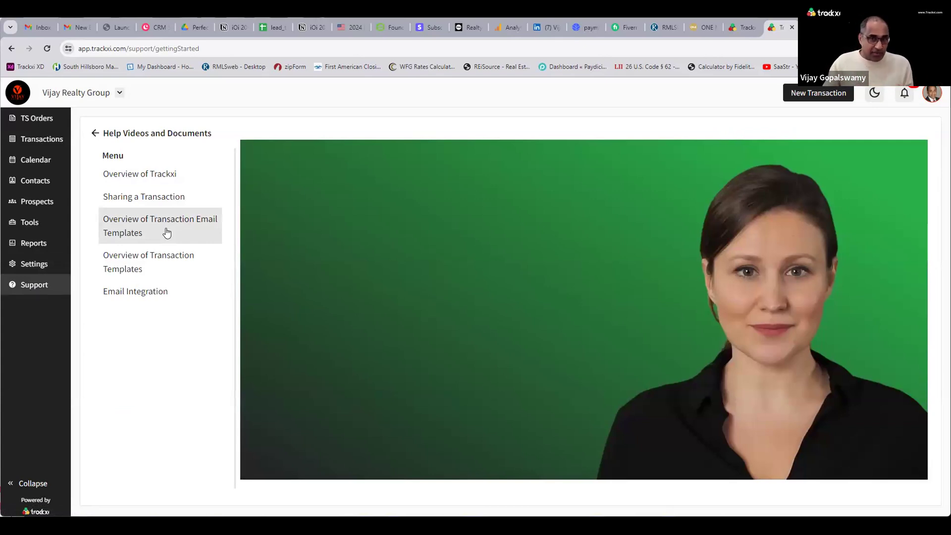
left_click(95, 133)
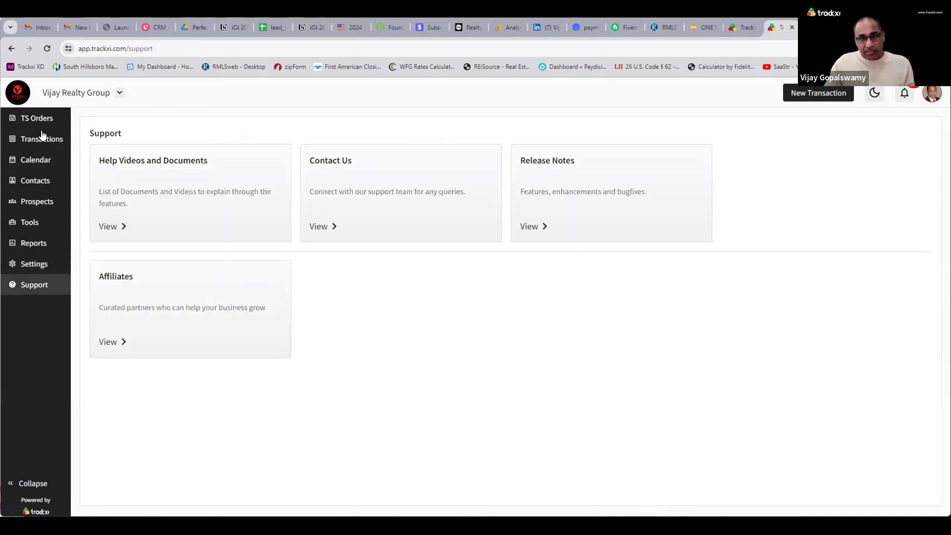
View the Contact Us form from Support, then go back to the 12-deal Transactions list.
left_click(42, 136)
left_click(45, 284)
left_click(354, 213)
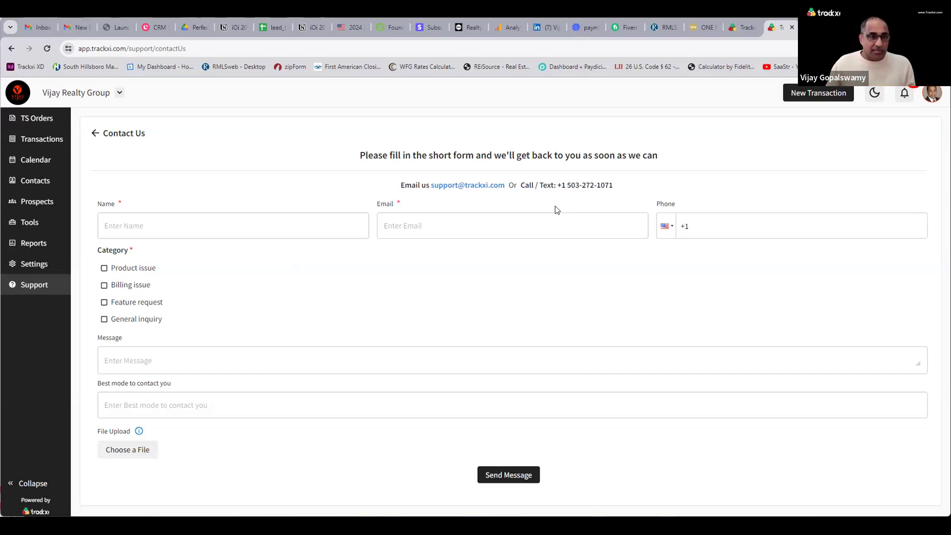
left_click(60, 148)
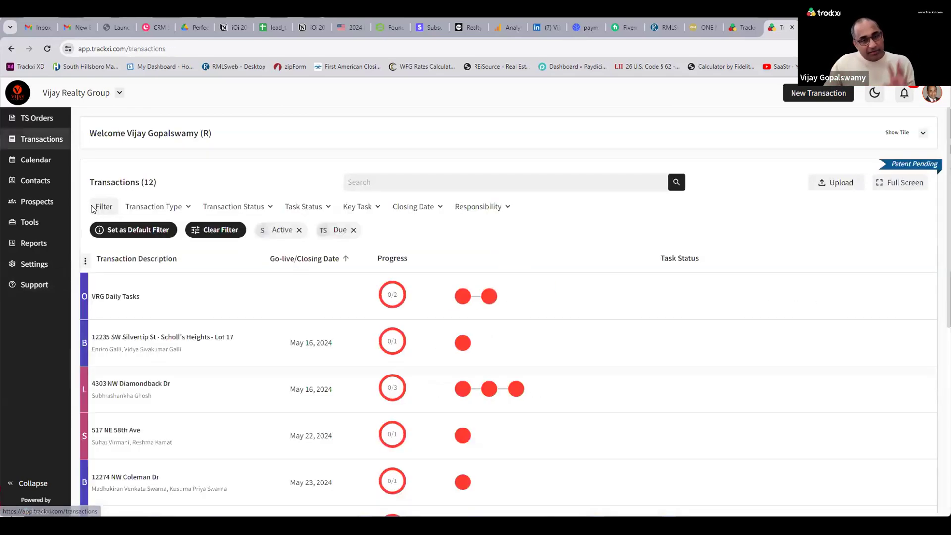